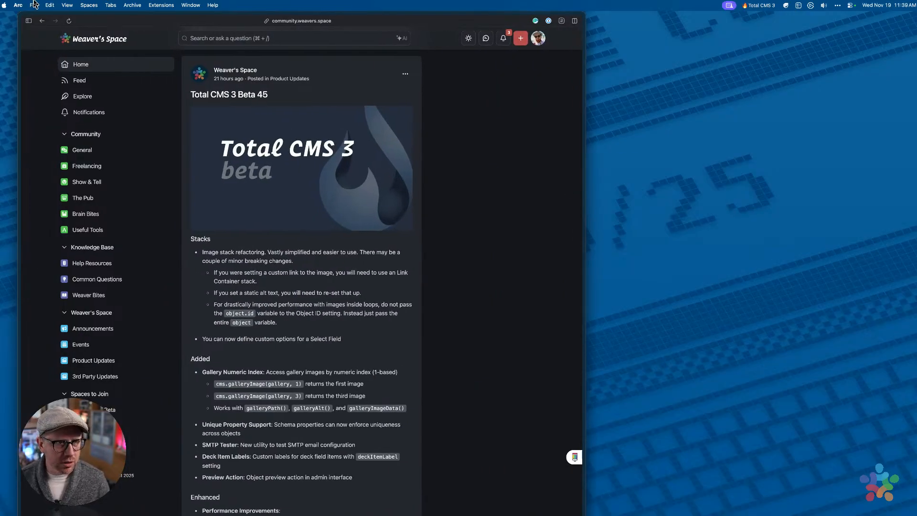
Open a new blank Arc window, slide the Weaver's Space window off-screen, and dock the sidebar
{"action": "left_click", "coordinate": [34, 5]}
{"action": "left_click", "coordinate": [56, 27]}
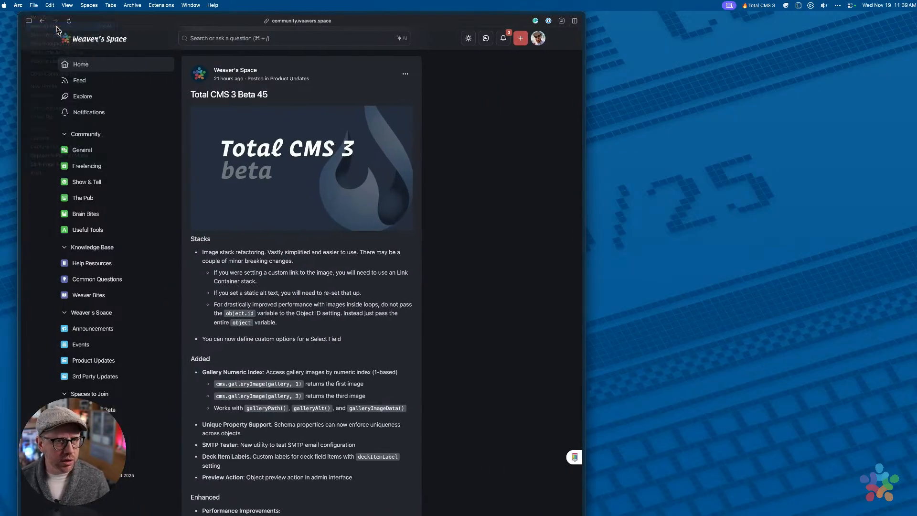
{"action": "left_click_drag", "start_coordinate": [466, 17], "coordinate": [706, 7]}
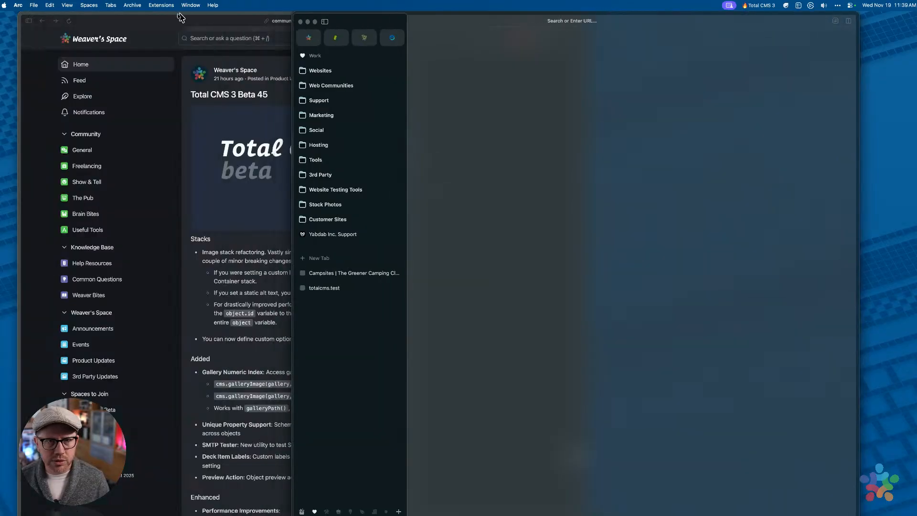
{"action": "left_click_drag", "start_coordinate": [180, 17], "coordinate": [0, 17]}
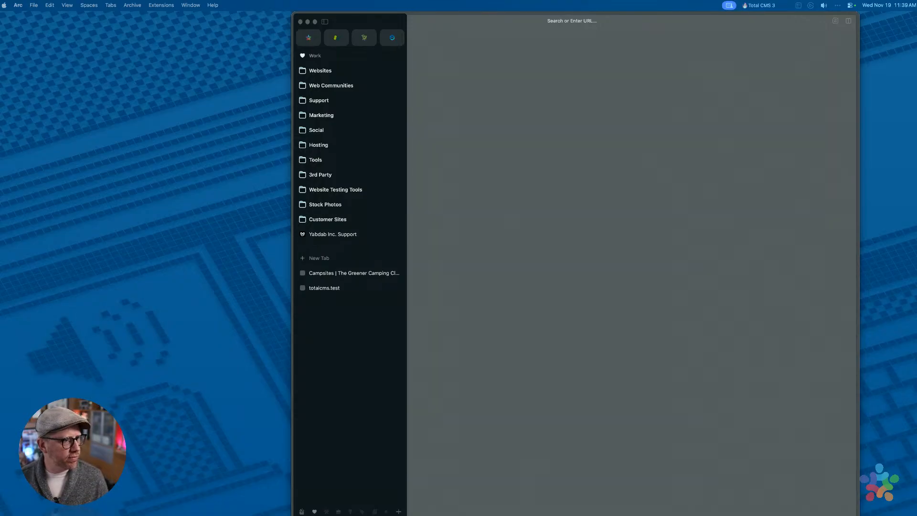
{"action": "left_click", "coordinate": [558, 109]}
{"action": "left_click", "coordinate": [326, 23]}
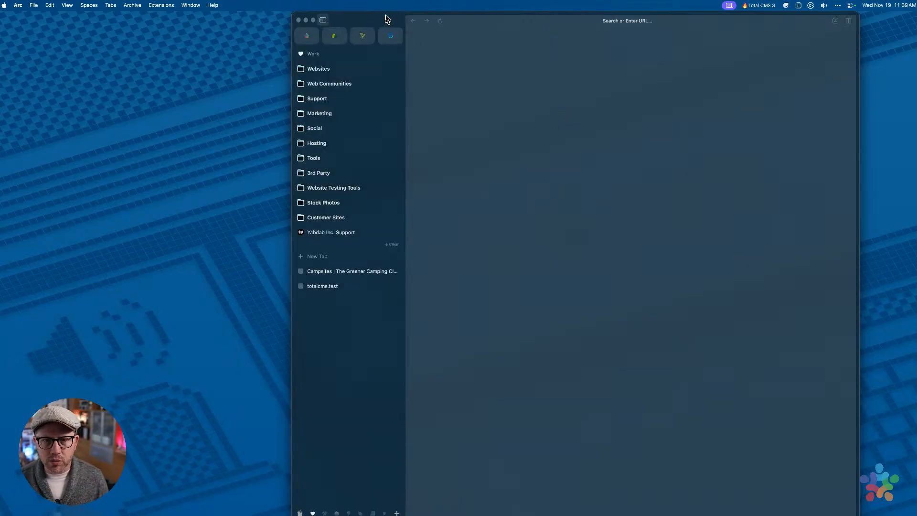
{"action": "left_click_drag", "start_coordinate": [383, 16], "coordinate": [253, 17]}
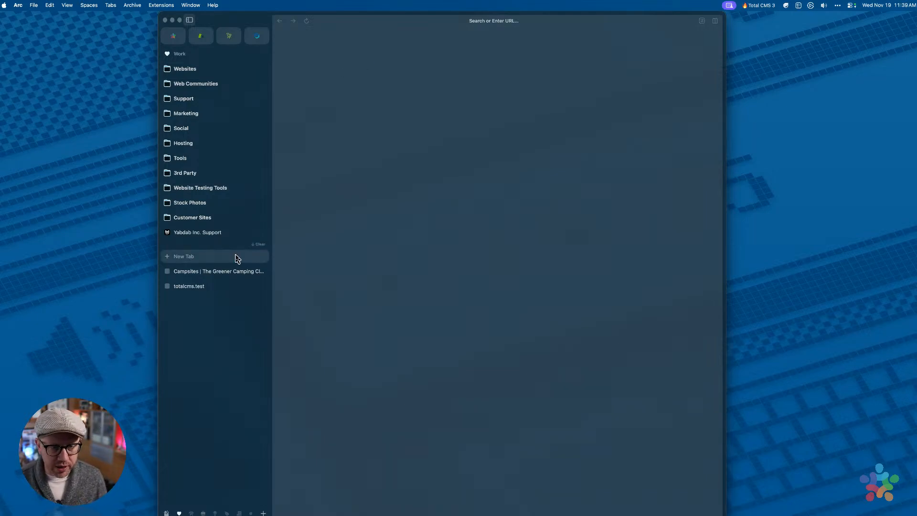
Show the Greener Camping Club campsites tab and widen the browser window
{"action": "left_click", "coordinate": [232, 272]}
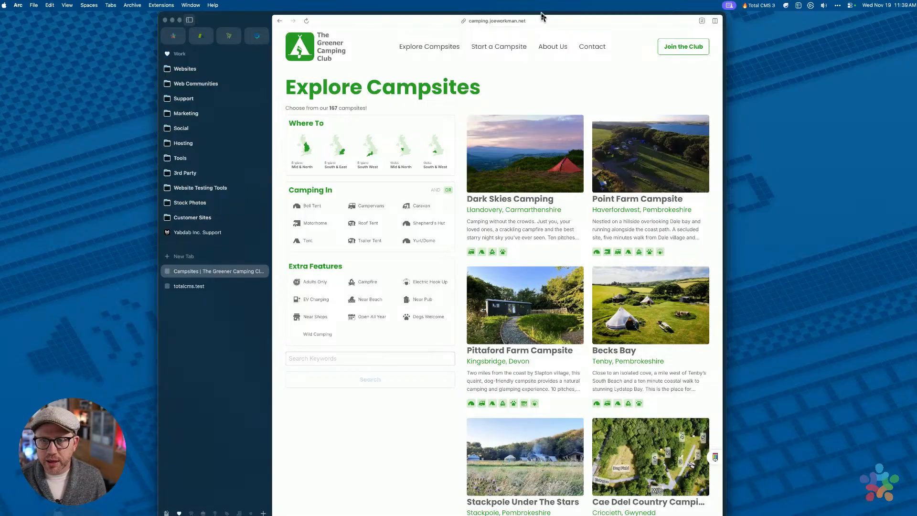
{"action": "left_click_drag", "start_coordinate": [544, 18], "coordinate": [483, 18]}
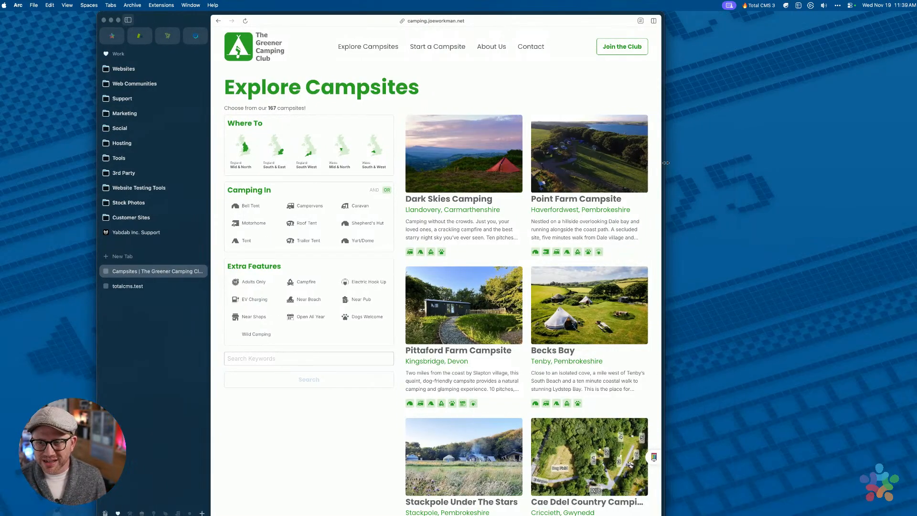
{"action": "left_click_drag", "start_coordinate": [662, 166], "coordinate": [749, 146]}
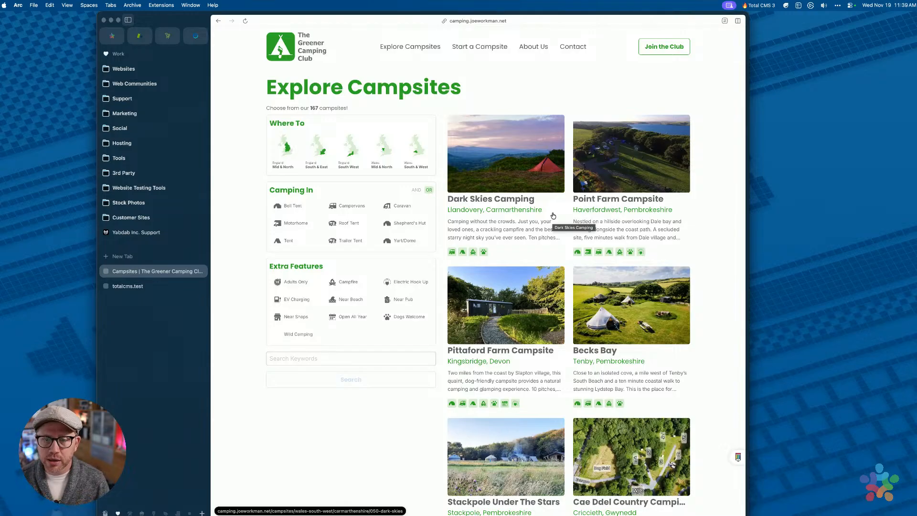
Reload the Explore Campsites page listing 167 campsites and shift the window slightly left
{"action": "left_click", "coordinate": [245, 21]}
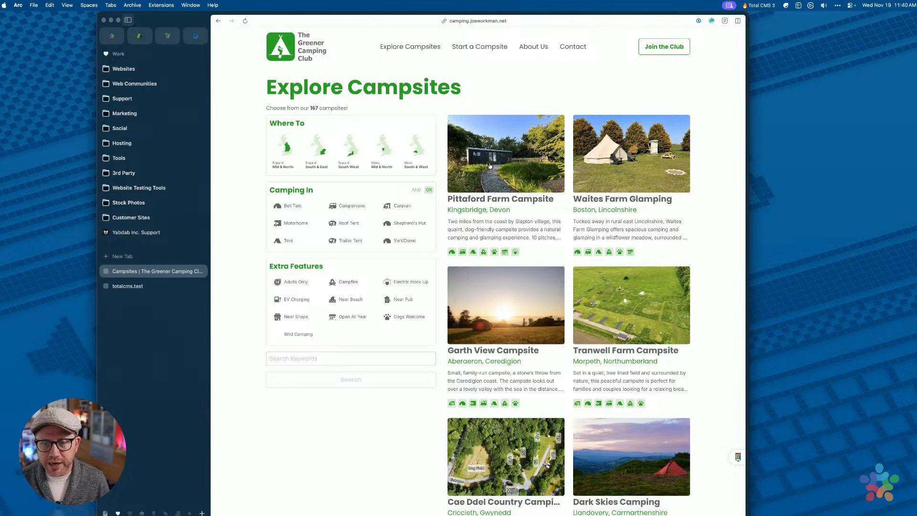
{"action": "scroll", "coordinate": [490, 166], "scroll_direction": "down", "scroll_amount": 15}
{"action": "scroll", "coordinate": [490, 166], "scroll_direction": "up", "scroll_amount": 15}
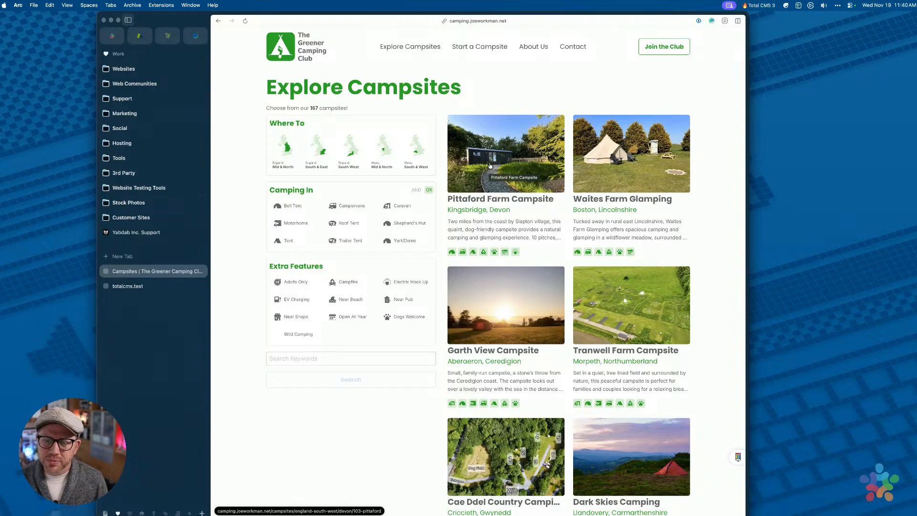
{"action": "scroll", "coordinate": [494, 245], "scroll_direction": "down", "scroll_amount": 20}
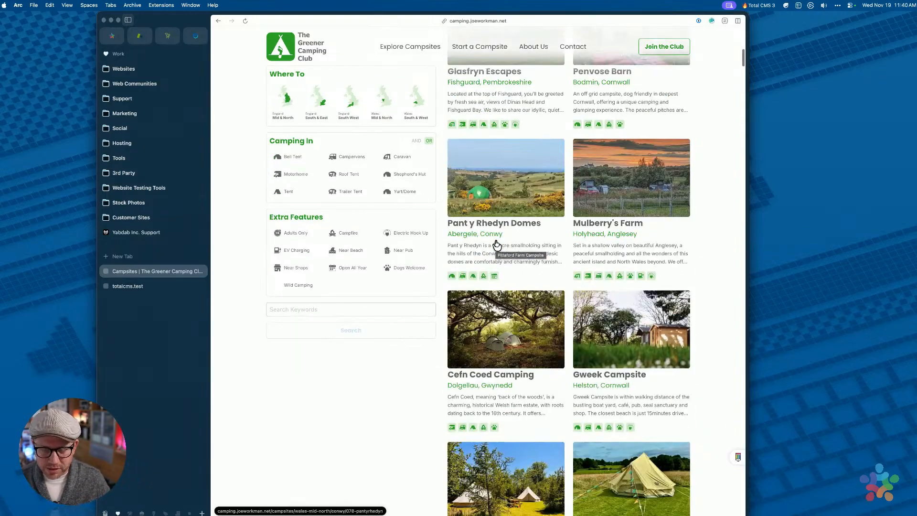
{"action": "scroll", "coordinate": [497, 244], "scroll_direction": "up", "scroll_amount": 20}
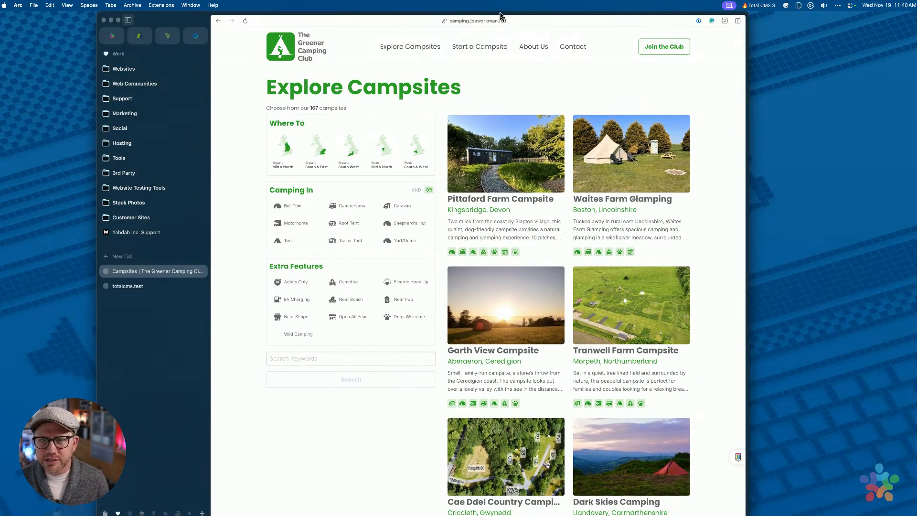
{"action": "left_click_drag", "start_coordinate": [501, 12], "coordinate": [486, 12]}
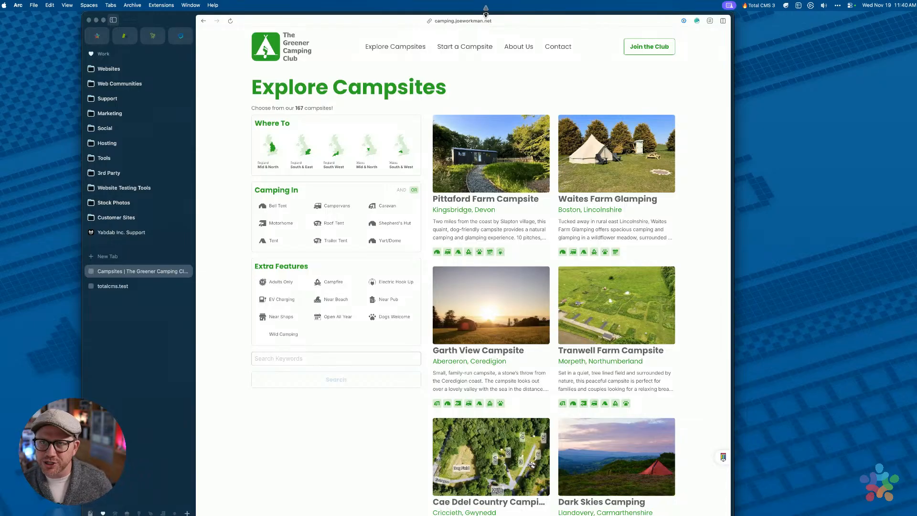
{"action": "left_click_drag", "start_coordinate": [486, 14], "coordinate": [470, 14]}
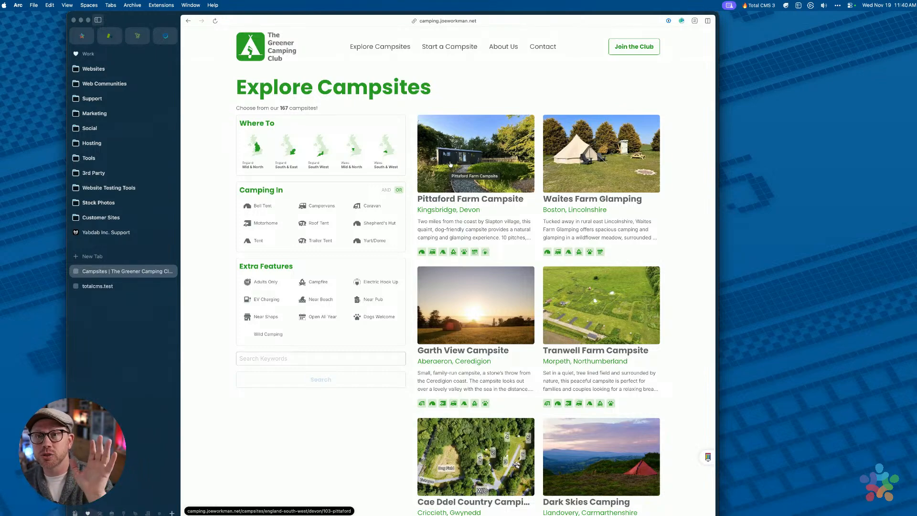
Restore the greenercamping project and select the campsites loop collection on the Stacks canvas
{"action": "key", "text": "super+Tab"}
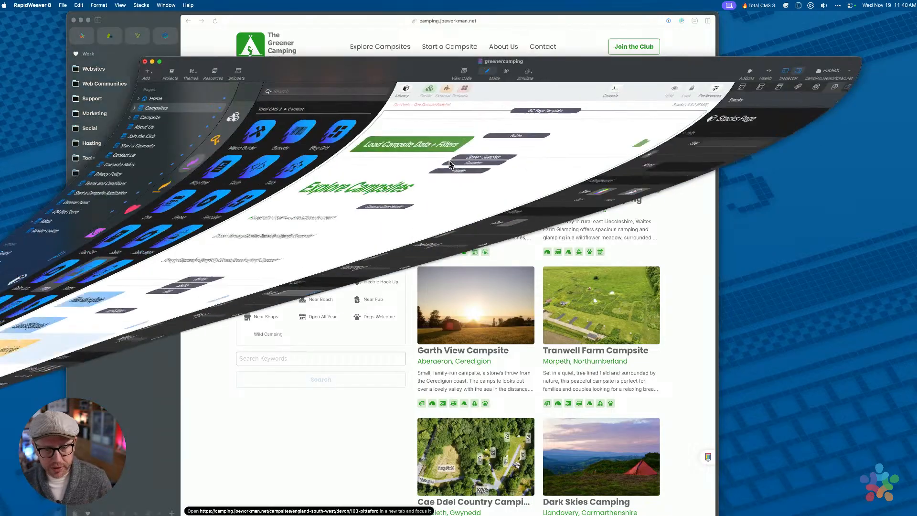
{"action": "left_click_drag", "start_coordinate": [573, 58], "coordinate": [592, 35]}
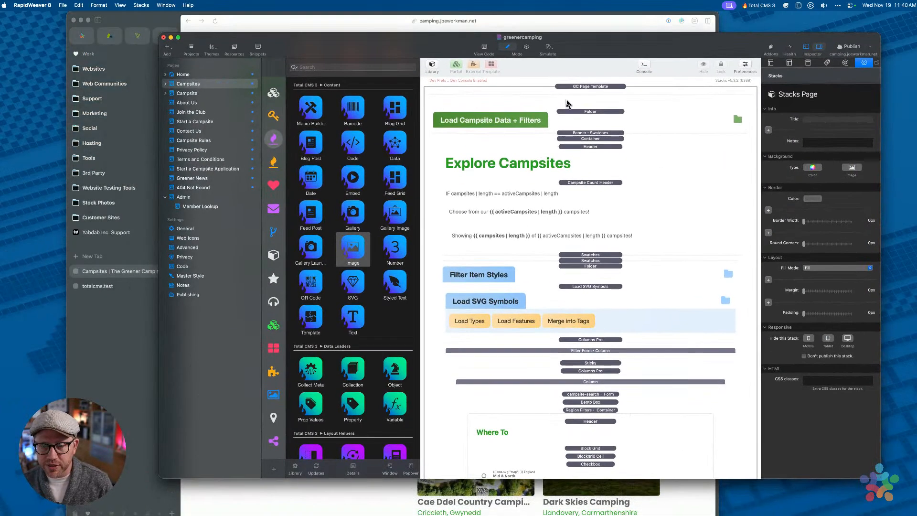
{"action": "scroll", "coordinate": [588, 215], "scroll_direction": "down", "scroll_amount": 10}
{"action": "scroll", "coordinate": [587, 218], "scroll_direction": "down", "scroll_amount": 20}
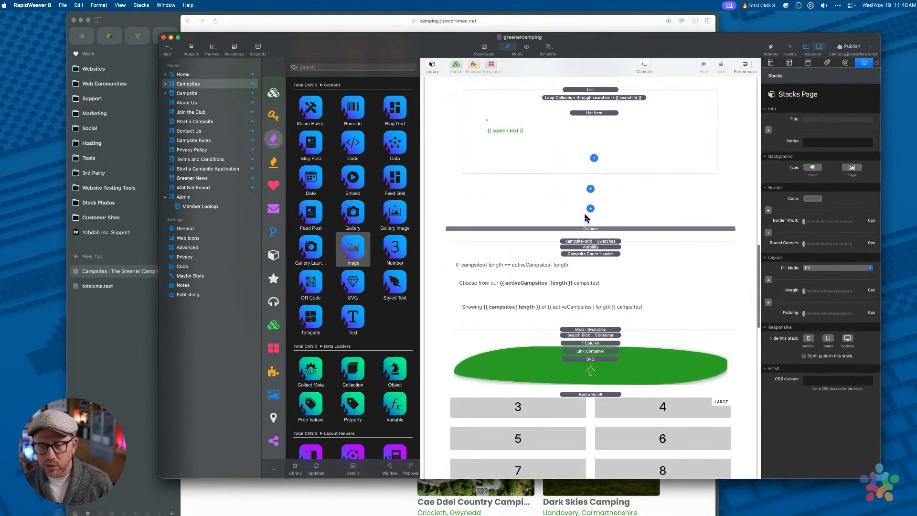
{"action": "scroll", "coordinate": [587, 219], "scroll_direction": "down", "scroll_amount": 8}
{"action": "scroll", "coordinate": [587, 240], "scroll_direction": "up", "scroll_amount": 3}
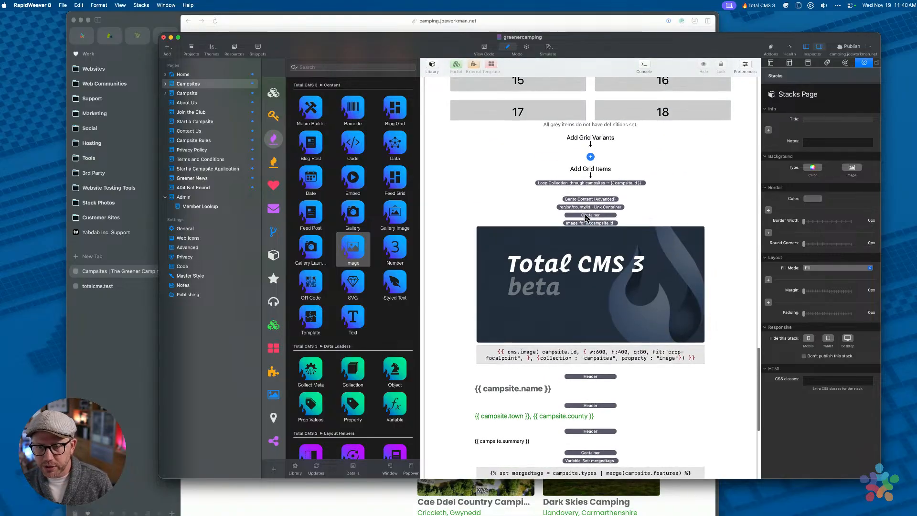
{"action": "left_click", "coordinate": [590, 183]}
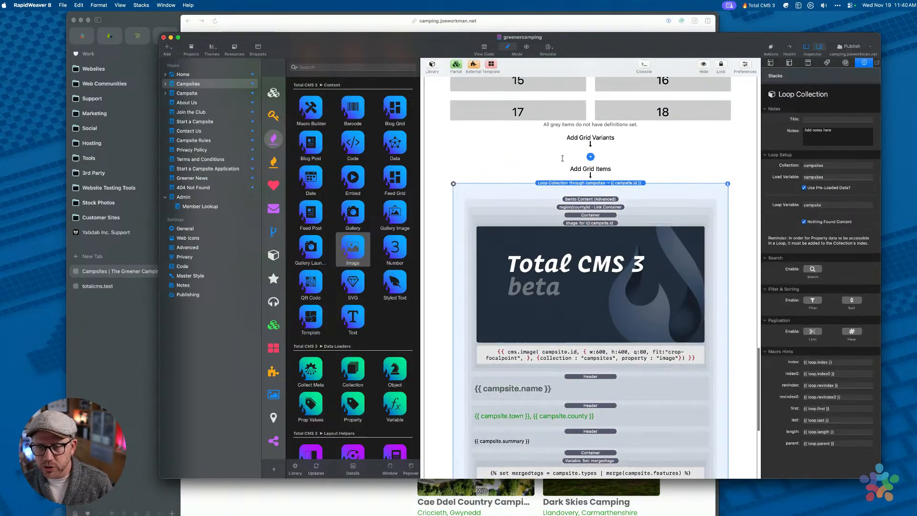
Compare against the live campsites page in Arc
{"action": "scroll", "coordinate": [588, 144], "scroll_direction": "up", "scroll_amount": 1}
{"action": "left_click_drag", "start_coordinate": [583, 47], "coordinate": [582, 90]}
{"action": "scroll", "coordinate": [574, 184], "scroll_direction": "up", "scroll_amount": 10}
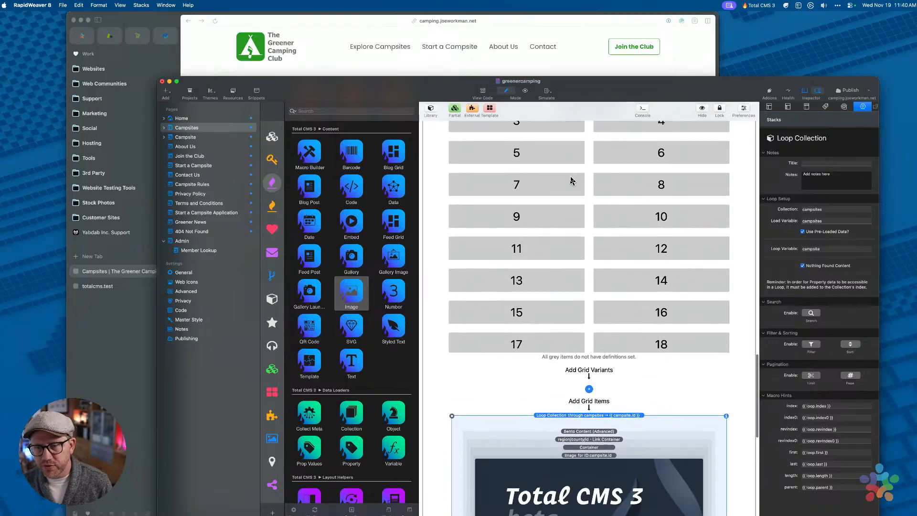
{"action": "scroll", "coordinate": [590, 262], "scroll_direction": "down", "scroll_amount": 10}
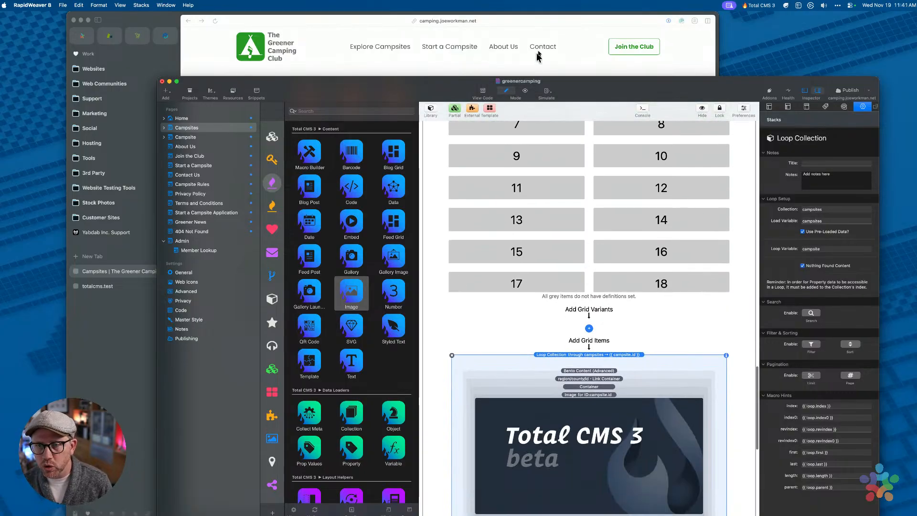
{"action": "left_click", "coordinate": [549, 60]}
{"action": "scroll", "coordinate": [574, 200], "scroll_direction": "down", "scroll_amount": 10}
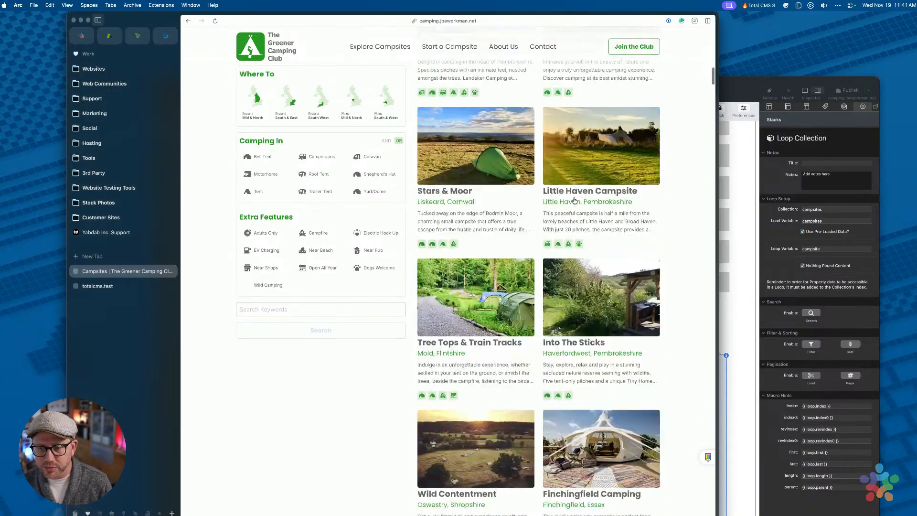
Back in RapidWeaver, select the campsite Image stack, set to 600×400, quality 80
{"action": "key", "text": "super+Tab"}
{"action": "scroll", "coordinate": [633, 200], "scroll_direction": "down", "scroll_amount": 5}
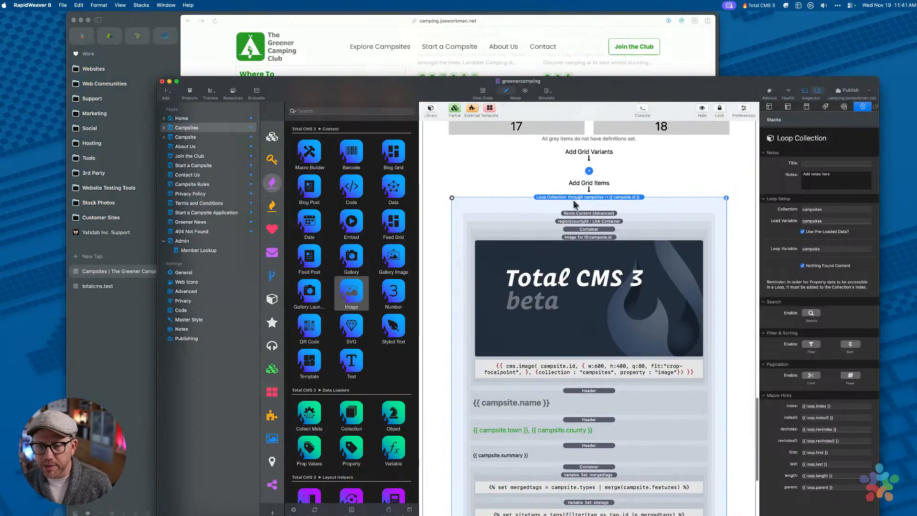
{"action": "scroll", "coordinate": [595, 305], "scroll_direction": "down", "scroll_amount": 3}
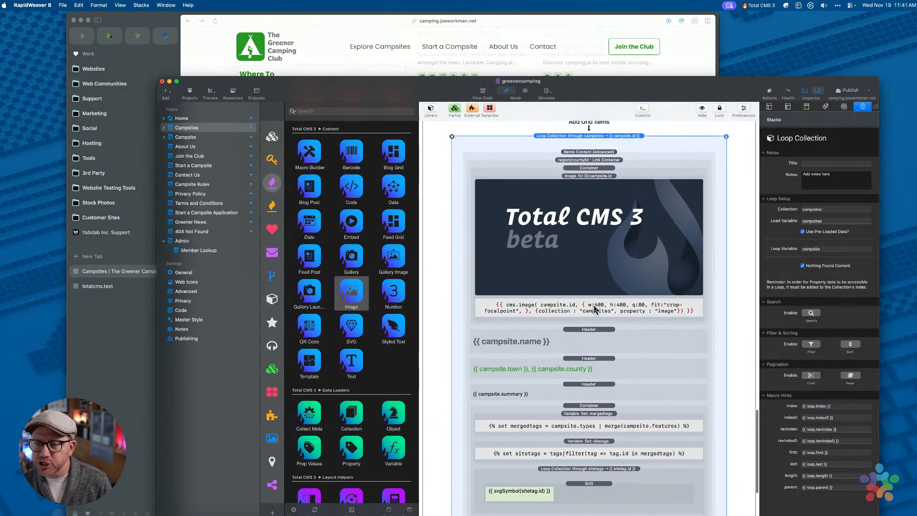
{"action": "left_click", "coordinate": [595, 226]}
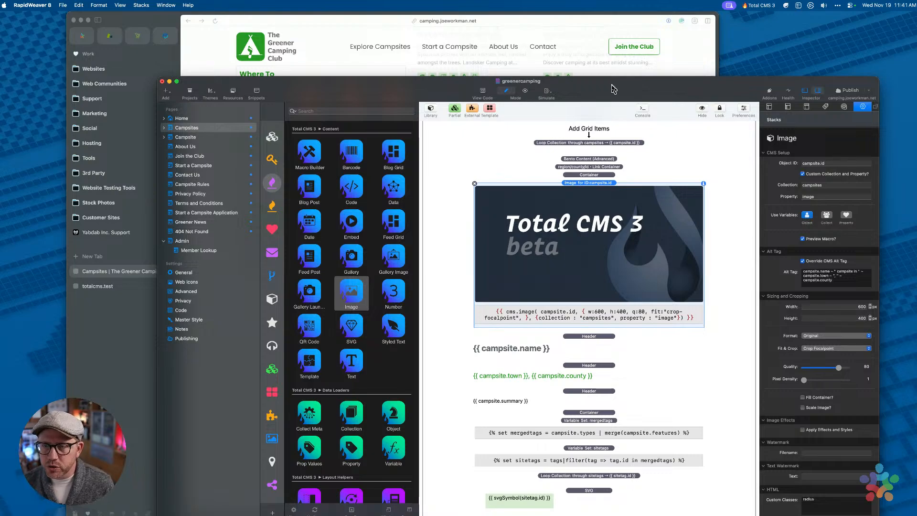
Move the RapidWeaver window up-left and scroll the Library to the Authentication, Admin and Forms stacks
{"action": "left_click_drag", "start_coordinate": [613, 89], "coordinate": [578, 58]}
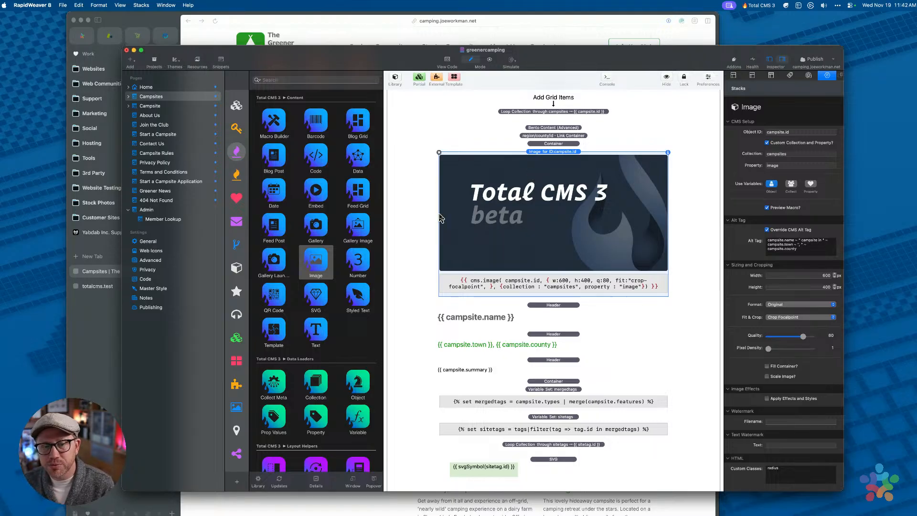
{"action": "scroll", "coordinate": [354, 192], "scroll_direction": "down", "scroll_amount": 10}
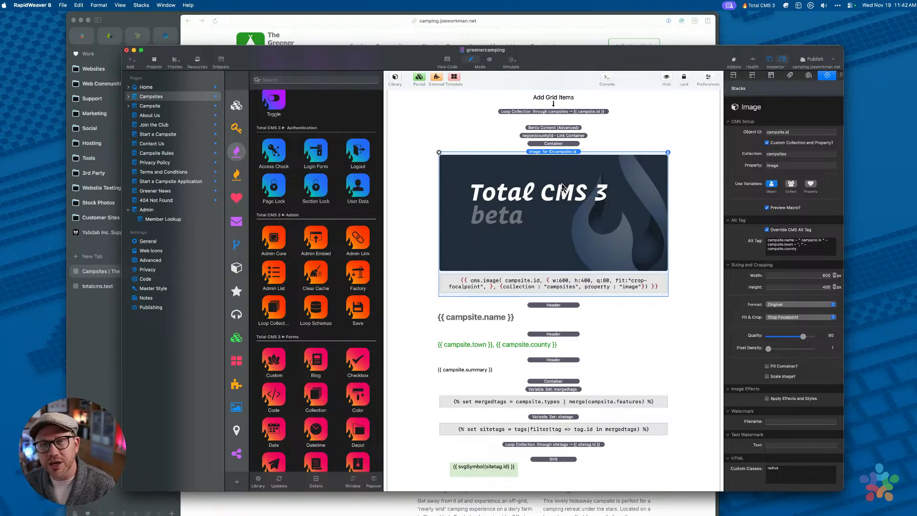
Drag the Foundation 6 Link Container stack onto the campsite image to wrap it
{"action": "scroll", "coordinate": [312, 188], "scroll_direction": "up", "scroll_amount": 5}
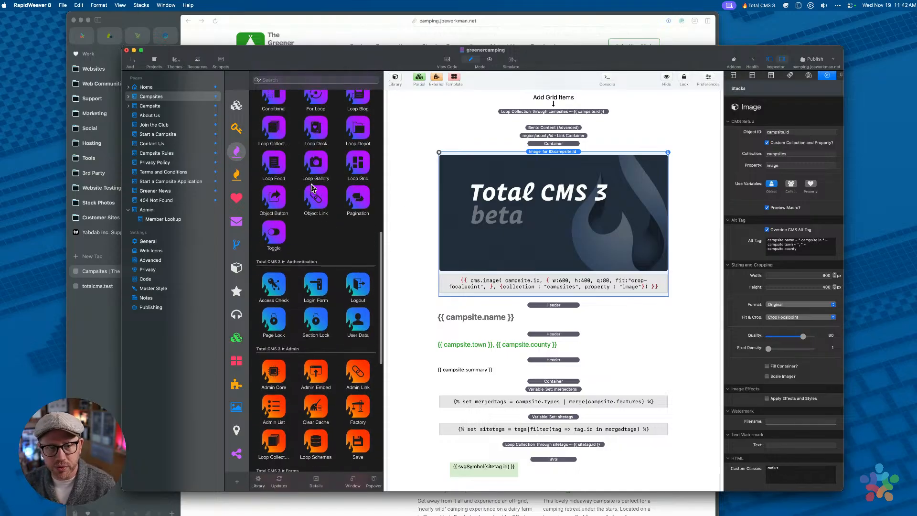
{"action": "scroll", "coordinate": [313, 188], "scroll_direction": "up", "scroll_amount": 1}
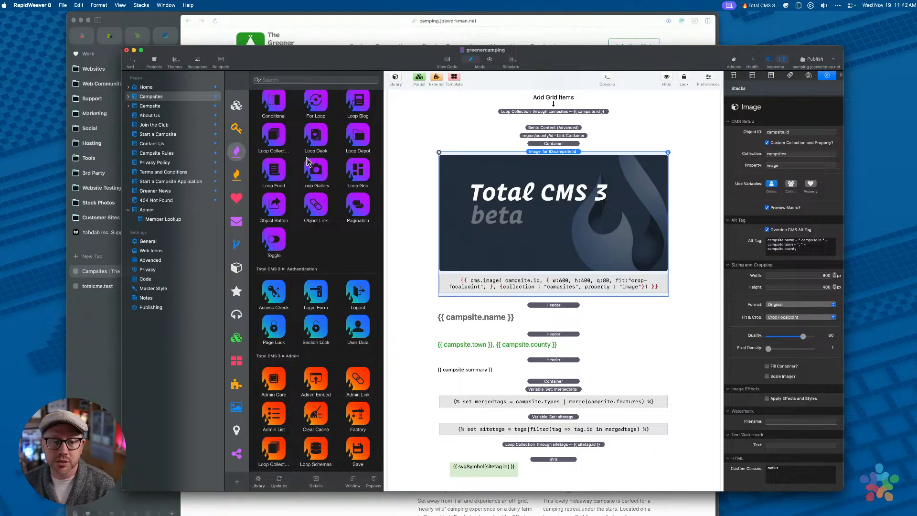
{"action": "left_click", "coordinate": [237, 107]}
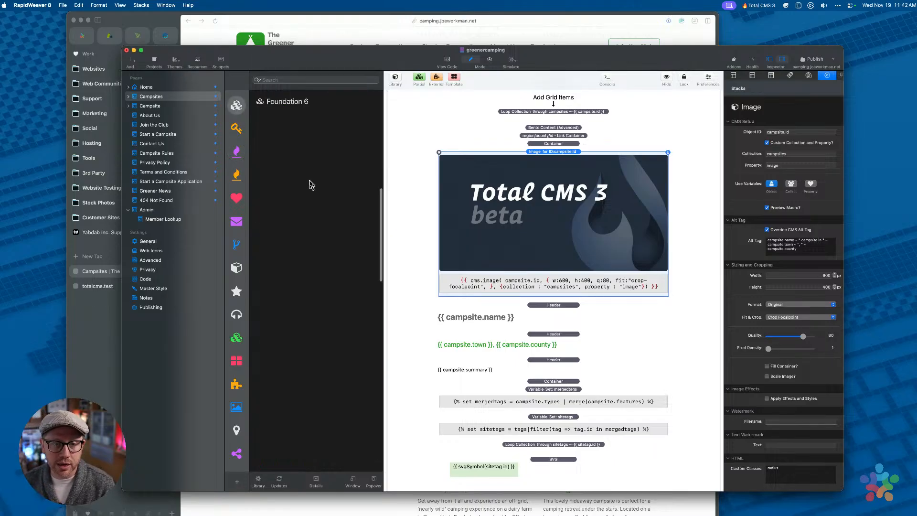
{"action": "scroll", "coordinate": [311, 185], "scroll_direction": "down", "scroll_amount": 5}
{"action": "scroll", "coordinate": [311, 185], "scroll_direction": "down", "scroll_amount": 10}
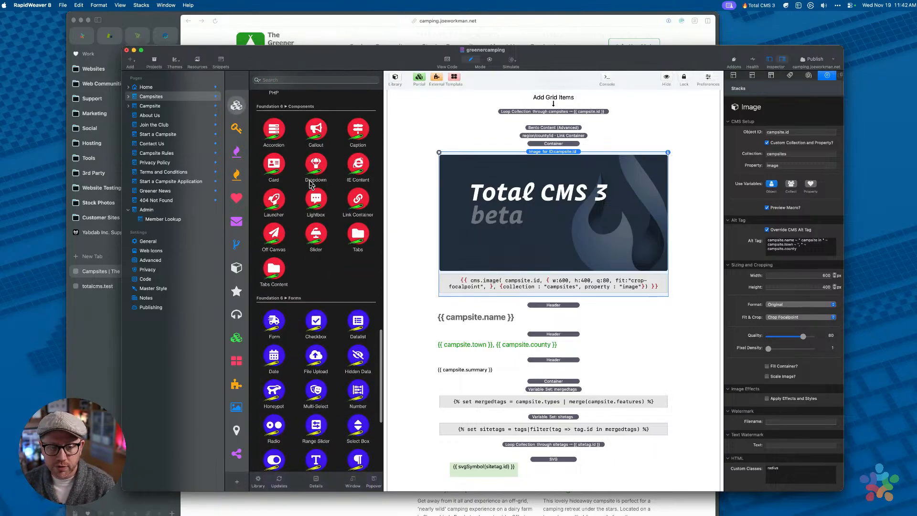
{"action": "left_click", "coordinate": [362, 208]}
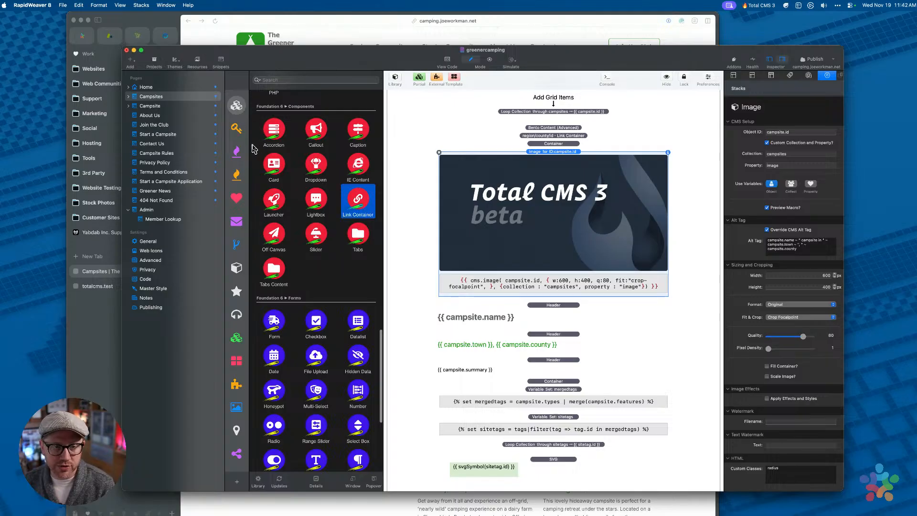
{"action": "left_click_drag", "start_coordinate": [360, 203], "coordinate": [555, 201]}
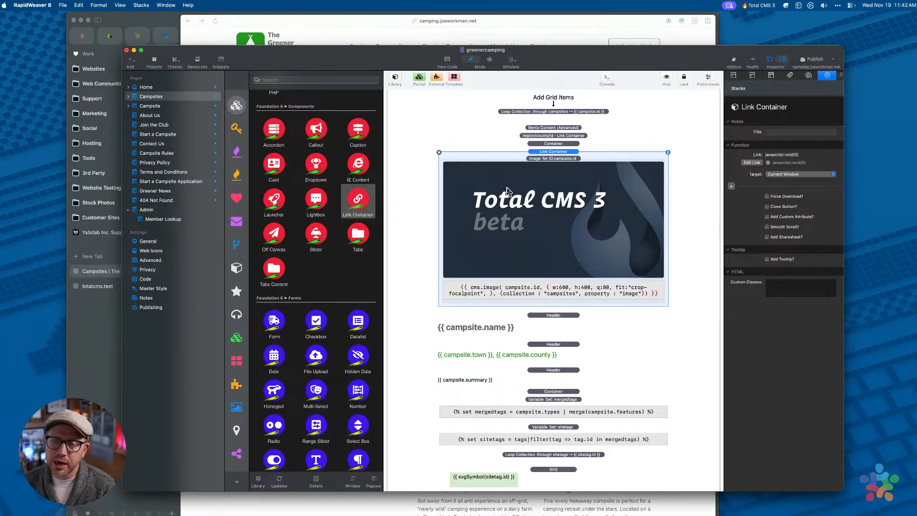
Move the Image stack out of the Link Container and delete the empty container
{"action": "left_click", "coordinate": [519, 185]}
{"action": "left_click_drag", "start_coordinate": [546, 163], "coordinate": [545, 154]}
{"action": "left_click", "coordinate": [465, 307]}
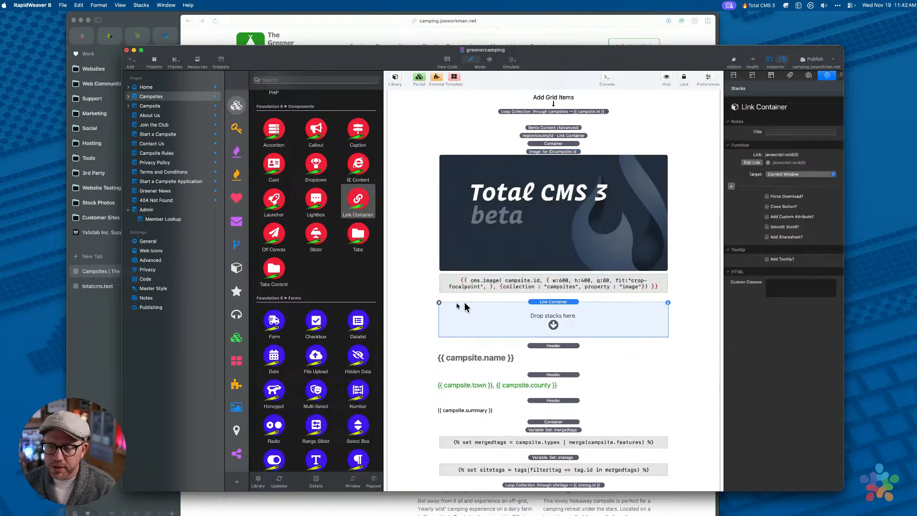
{"action": "left_click", "coordinate": [440, 303]}
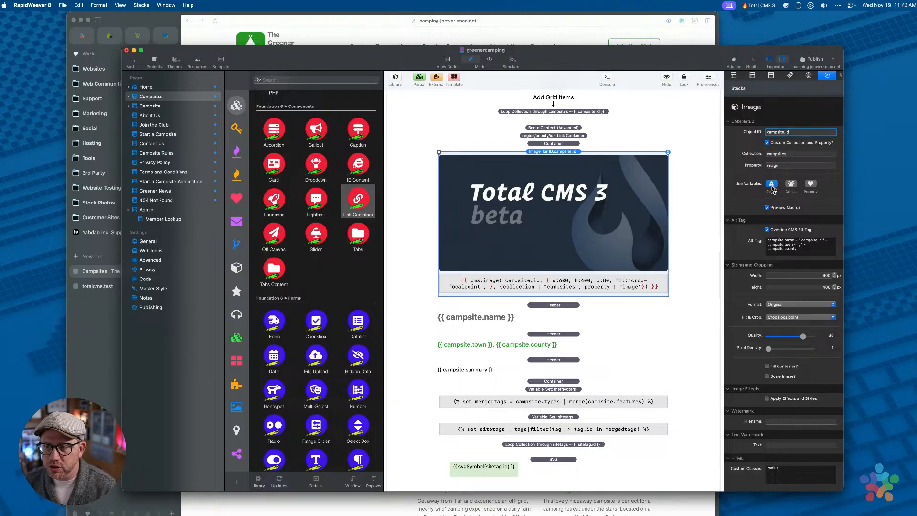
Review the image's Collection, Property and the campsite name/town/county alt tag expression
{"action": "left_click", "coordinate": [793, 156]}
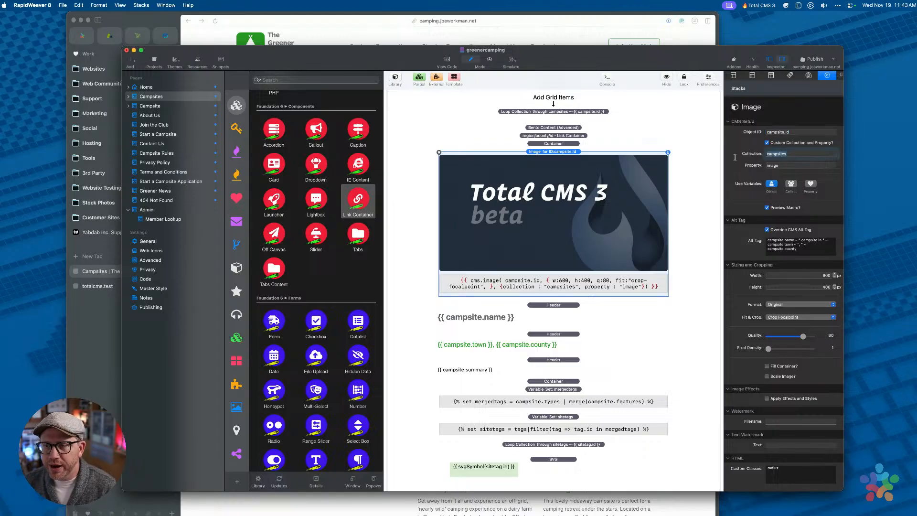
{"action": "left_click", "coordinate": [794, 166]}
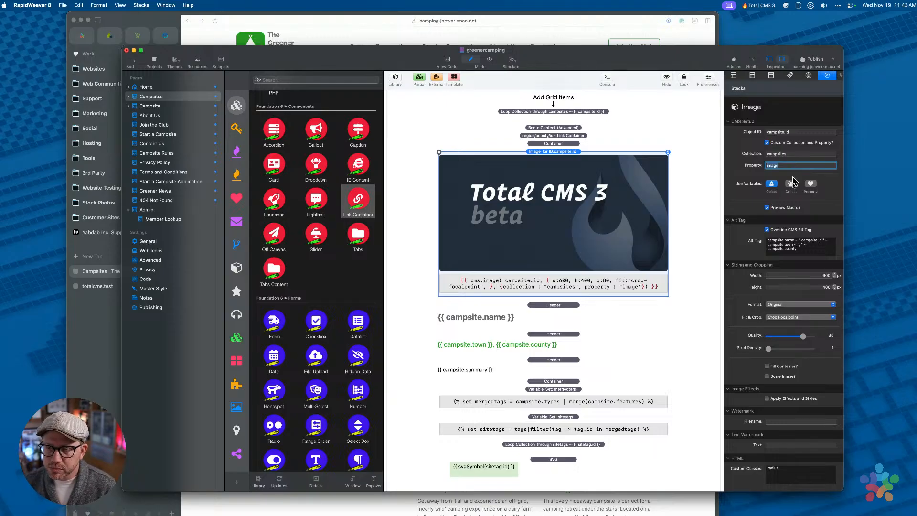
{"action": "left_click", "coordinate": [769, 241]}
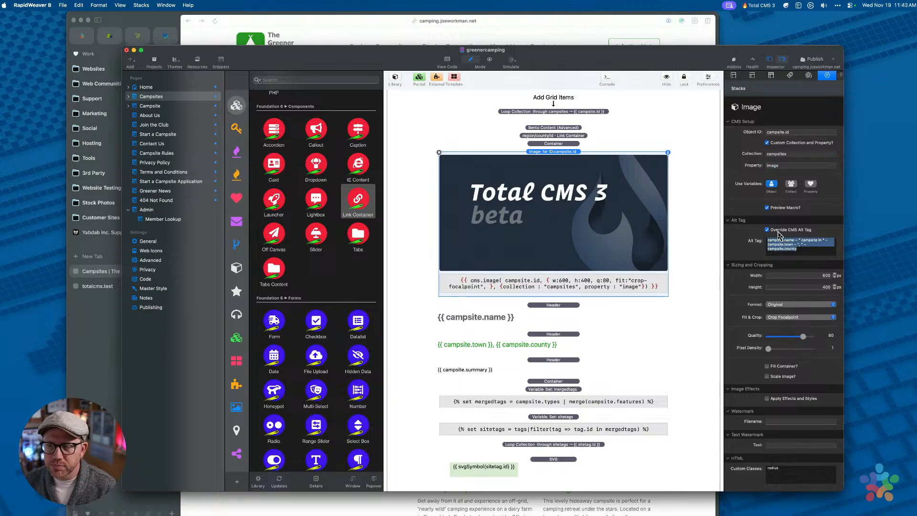
{"action": "left_click", "coordinate": [798, 249]}
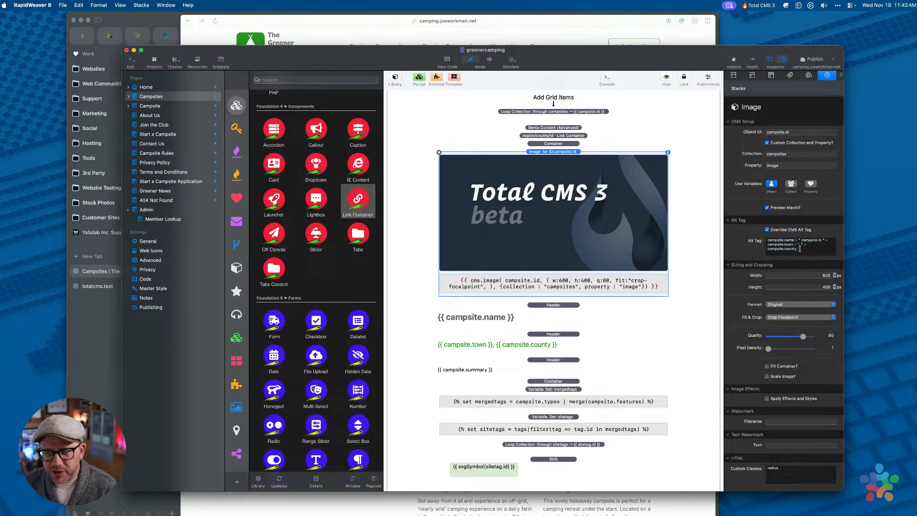
{"action": "left_click_drag", "start_coordinate": [800, 248], "coordinate": [736, 238]}
{"action": "left_click", "coordinate": [794, 250]}
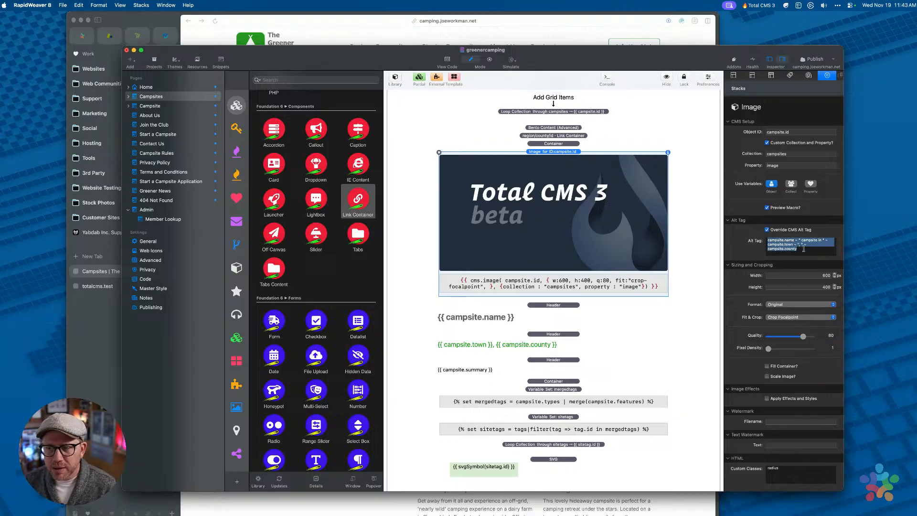
{"action": "left_click", "coordinate": [804, 249]}
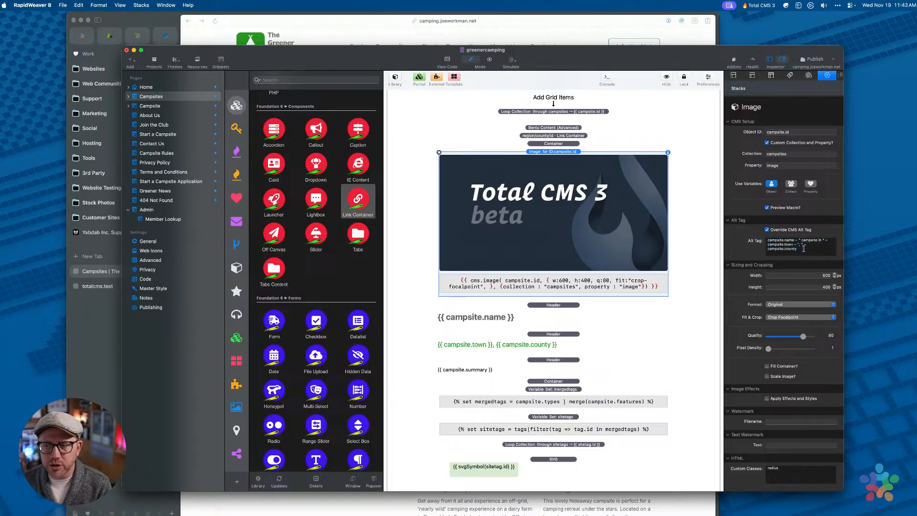
{"action": "left_click_drag", "start_coordinate": [804, 249], "coordinate": [742, 235]}
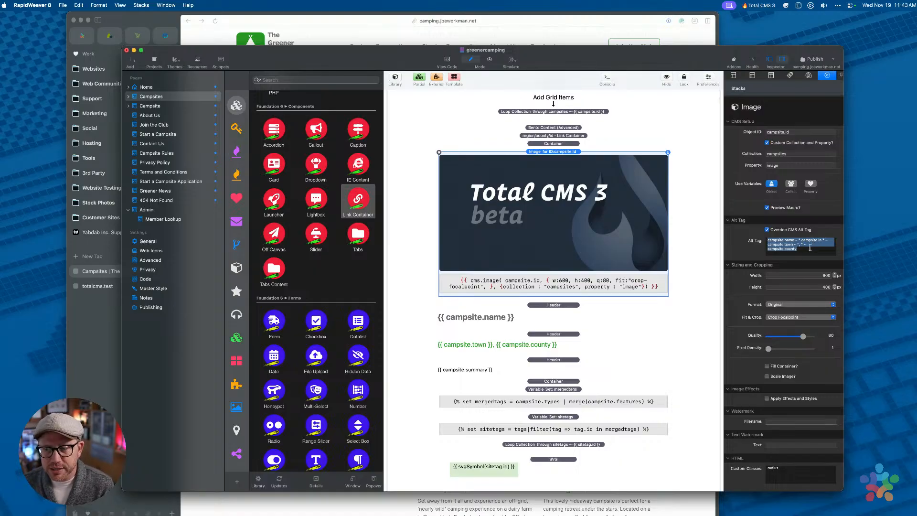
{"action": "left_click", "coordinate": [810, 248]}
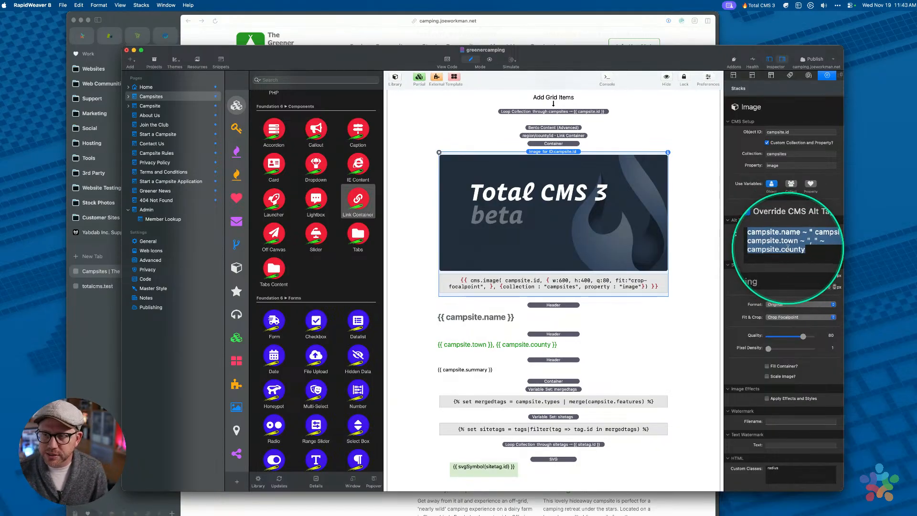
Uncheck Override CMS Alt Tag so the image uses the CMS alt text
{"action": "right_click", "coordinate": [788, 248]}
{"action": "left_click", "coordinate": [790, 243]}
{"action": "left_click", "coordinate": [797, 244]}
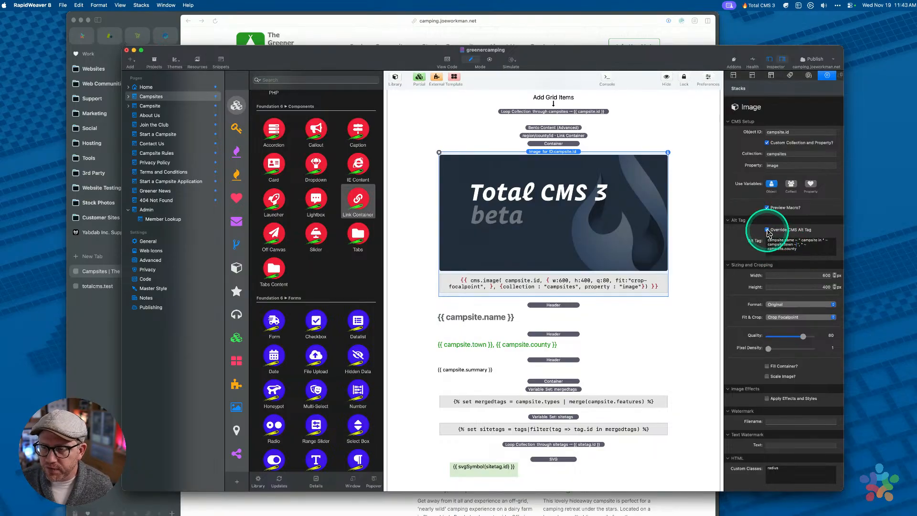
{"action": "left_click", "coordinate": [778, 230]}
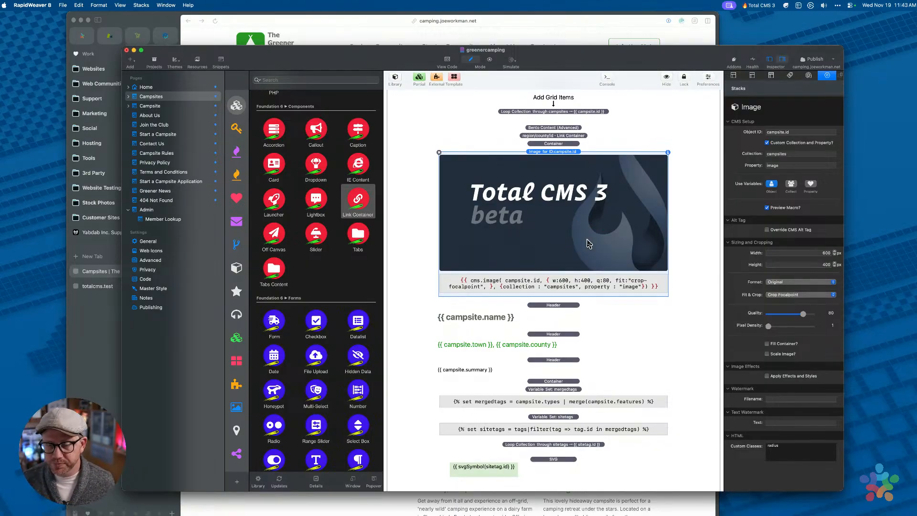
In the totalcms.test tab, open the Image collection's exif record with its Golden Gate Bridge photo
{"action": "left_click", "coordinate": [351, 26]}
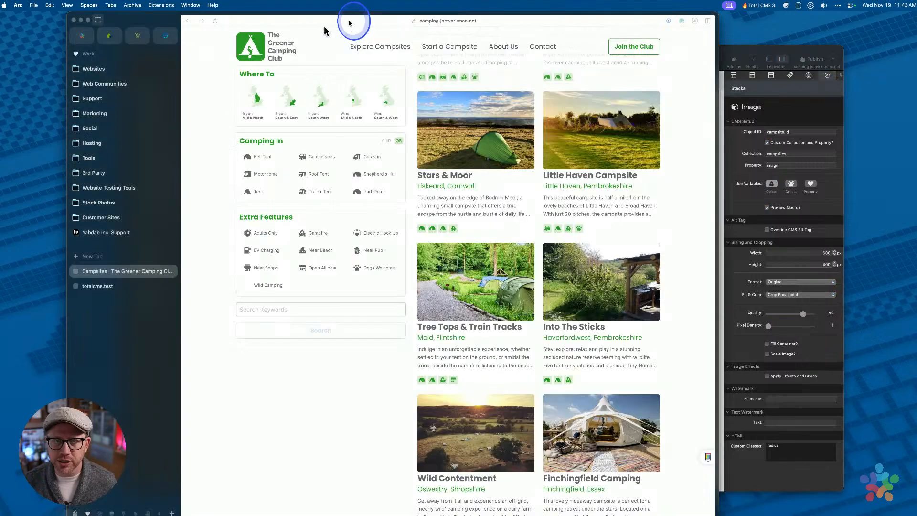
{"action": "left_click", "coordinate": [108, 290]}
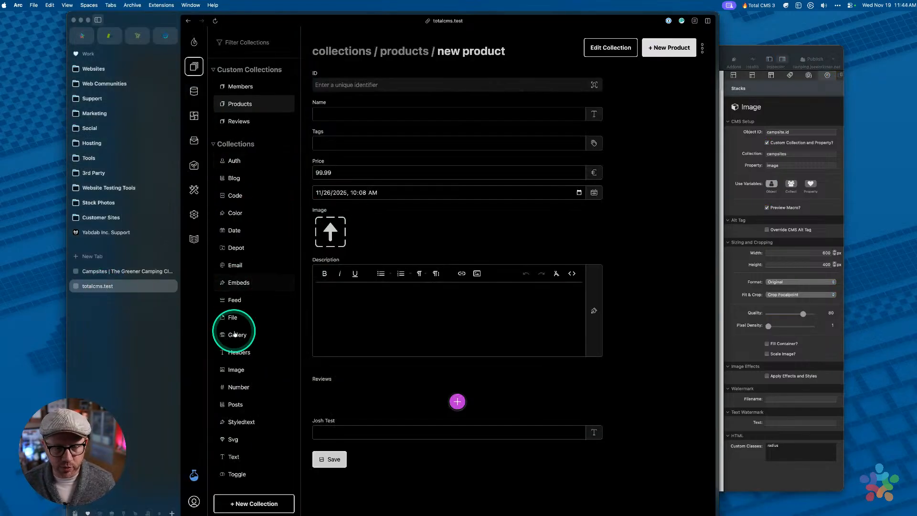
{"action": "left_click", "coordinate": [237, 371]}
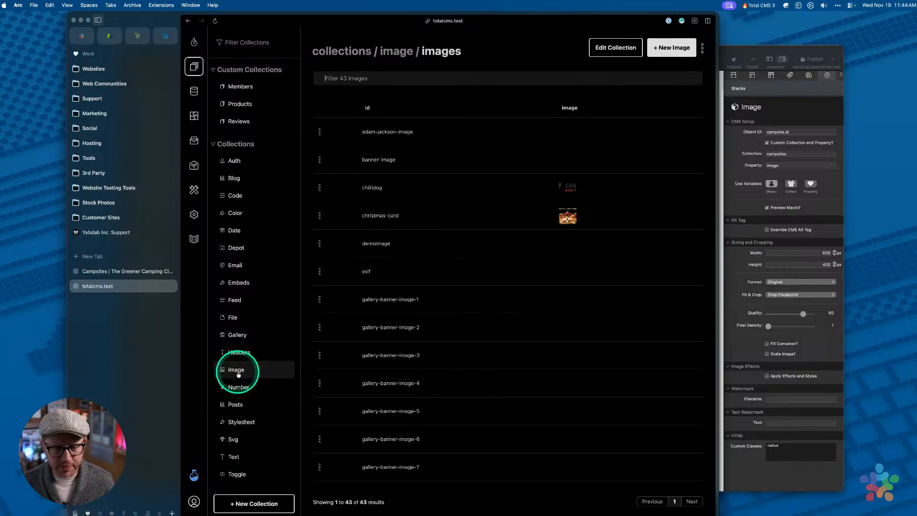
{"action": "left_click", "coordinate": [379, 160]}
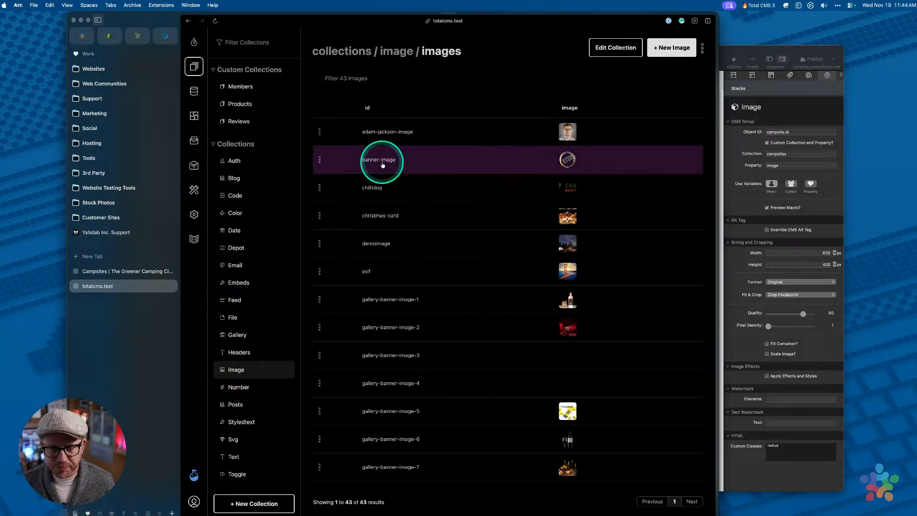
{"action": "left_click", "coordinate": [396, 51]}
{"action": "left_click", "coordinate": [379, 271]}
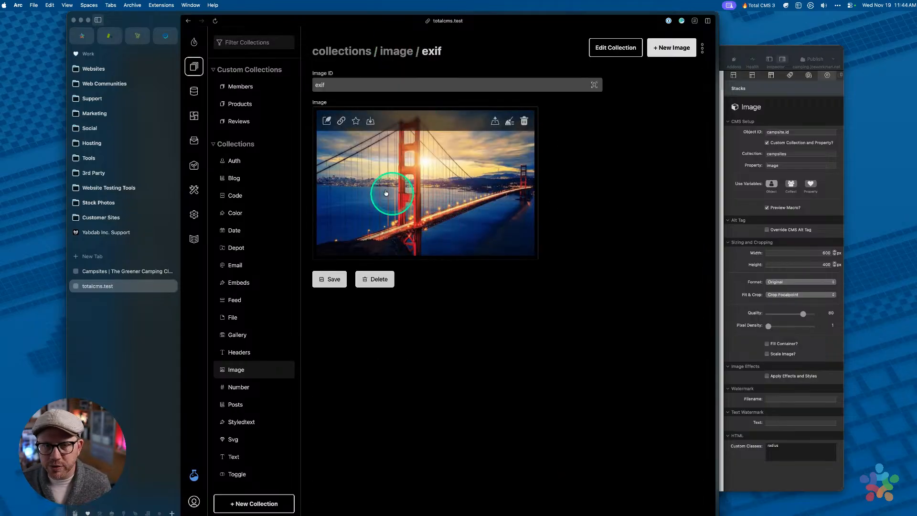
Open the exif image's info panel and inspect its alt text and EXIF title and description
{"action": "left_click", "coordinate": [326, 121]}
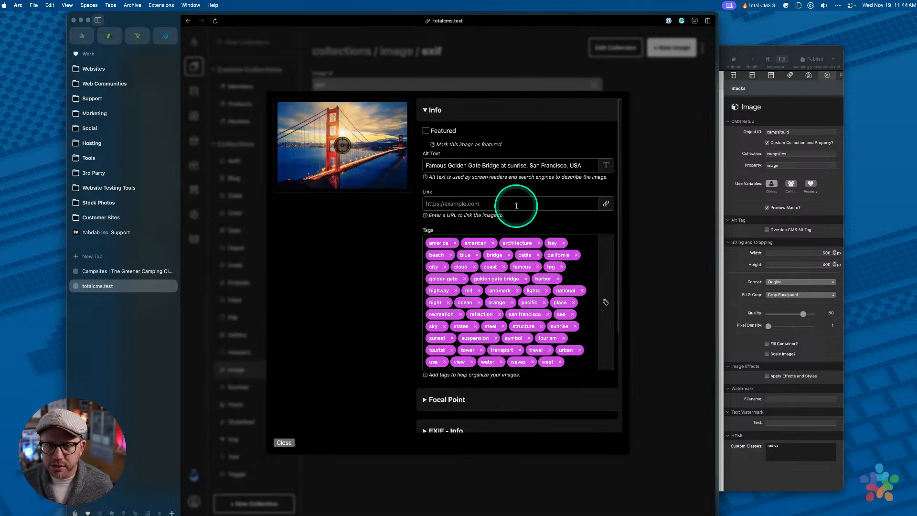
{"action": "triple_click", "coordinate": [492, 165]}
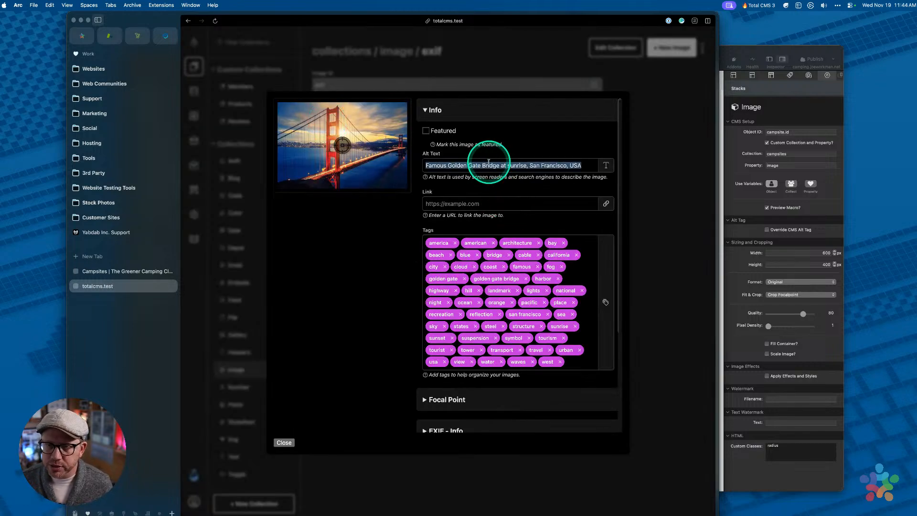
{"action": "left_click", "coordinate": [502, 164]}
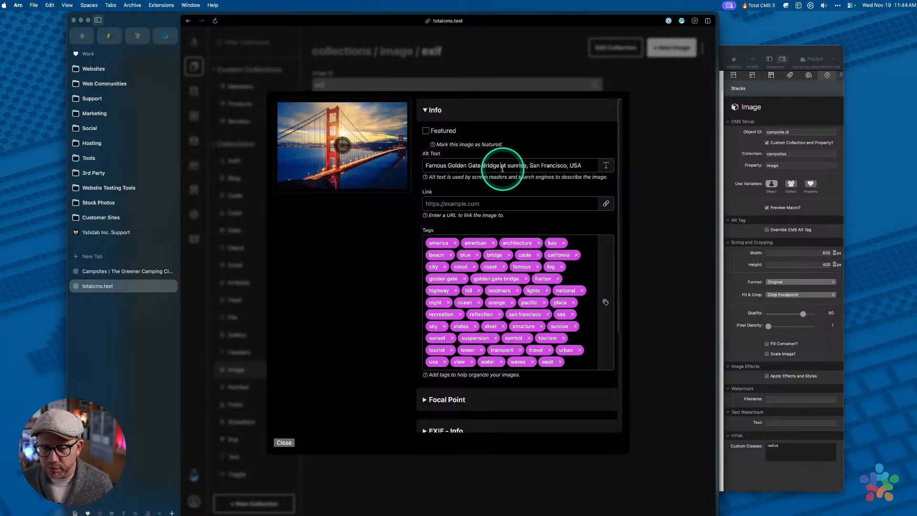
{"action": "scroll", "coordinate": [502, 168], "scroll_direction": "down", "scroll_amount": 5}
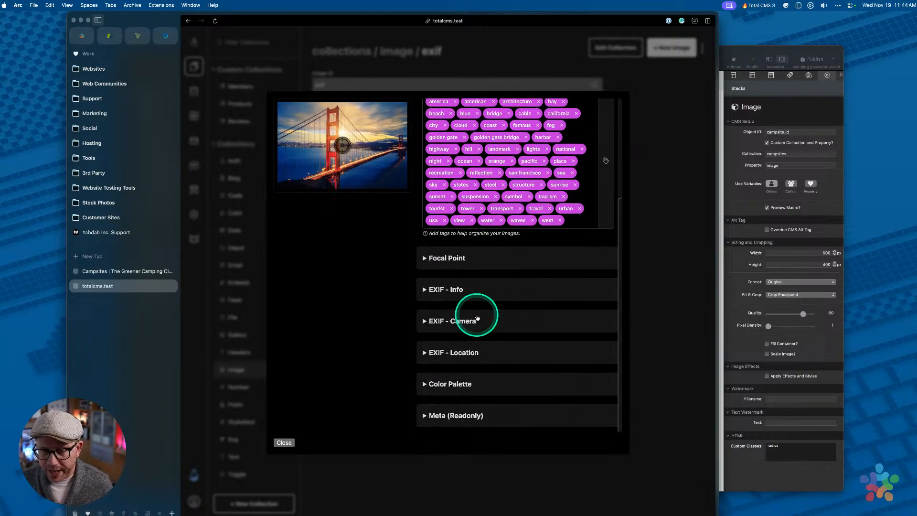
{"action": "left_click", "coordinate": [477, 318]}
{"action": "scroll", "coordinate": [473, 317], "scroll_direction": "down", "scroll_amount": 4}
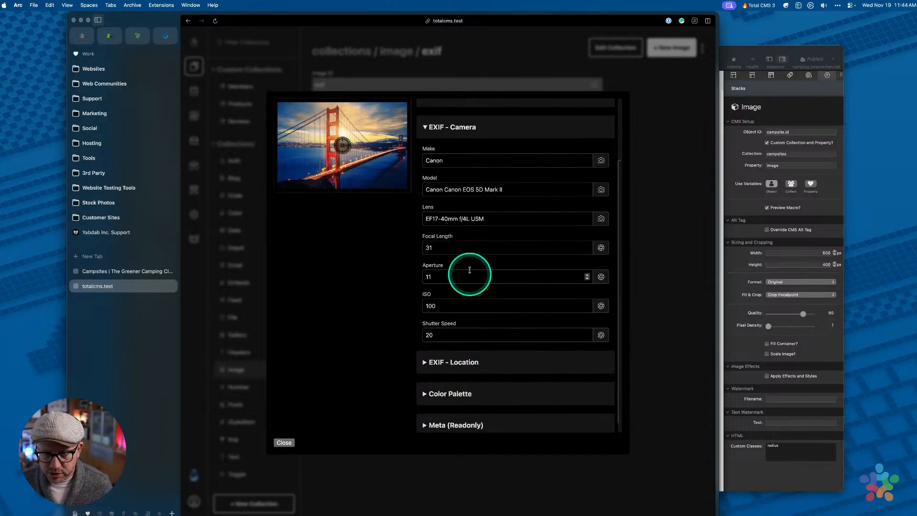
{"action": "scroll", "coordinate": [470, 270], "scroll_direction": "up", "scroll_amount": 3}
{"action": "left_click", "coordinate": [461, 175]}
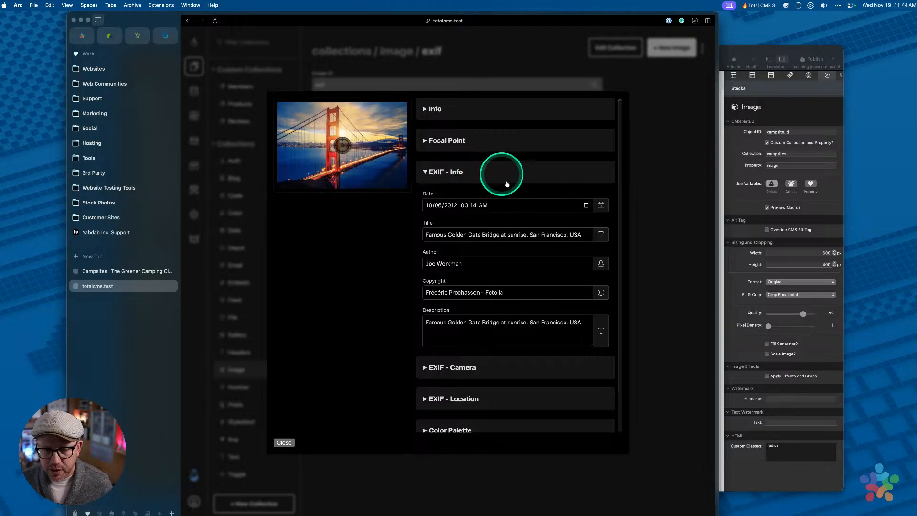
{"action": "triple_click", "coordinate": [433, 235]}
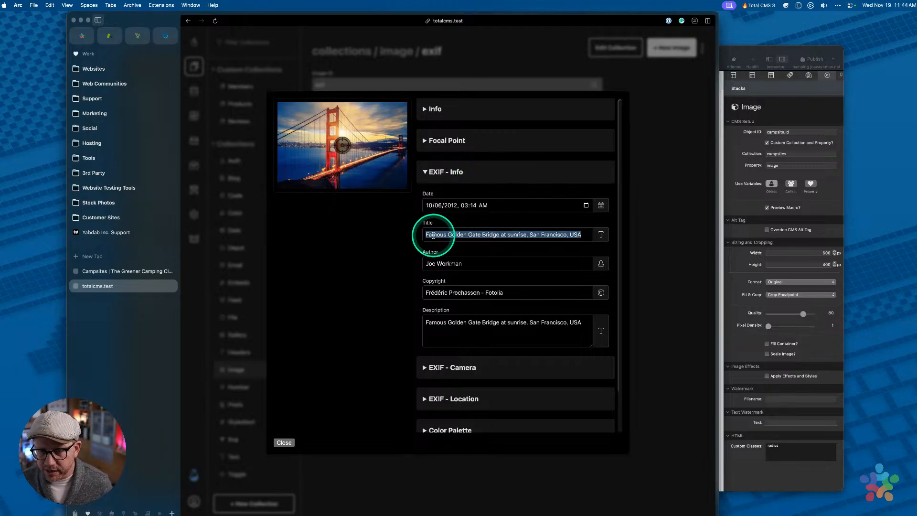
{"action": "triple_click", "coordinate": [440, 329]}
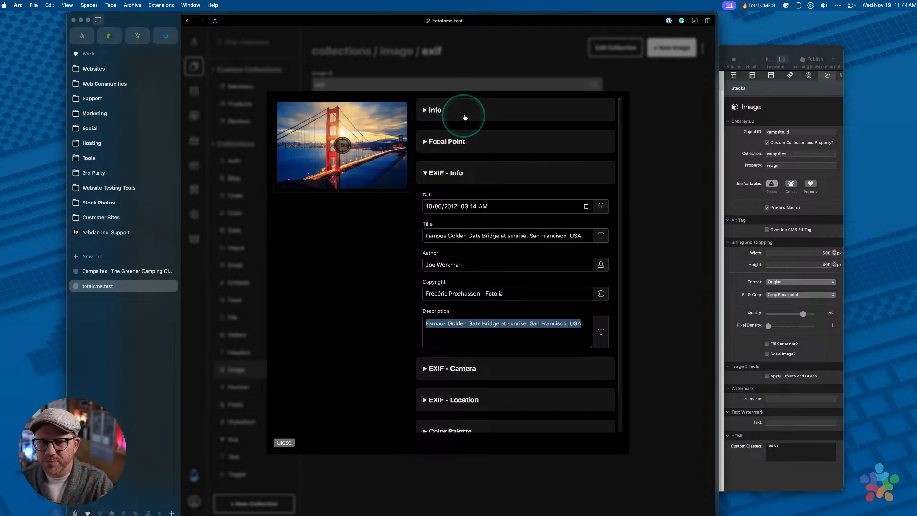
Recheck the Info alt text, tags and EXIF date and author, then close the info panel
{"action": "left_click", "coordinate": [466, 114]}
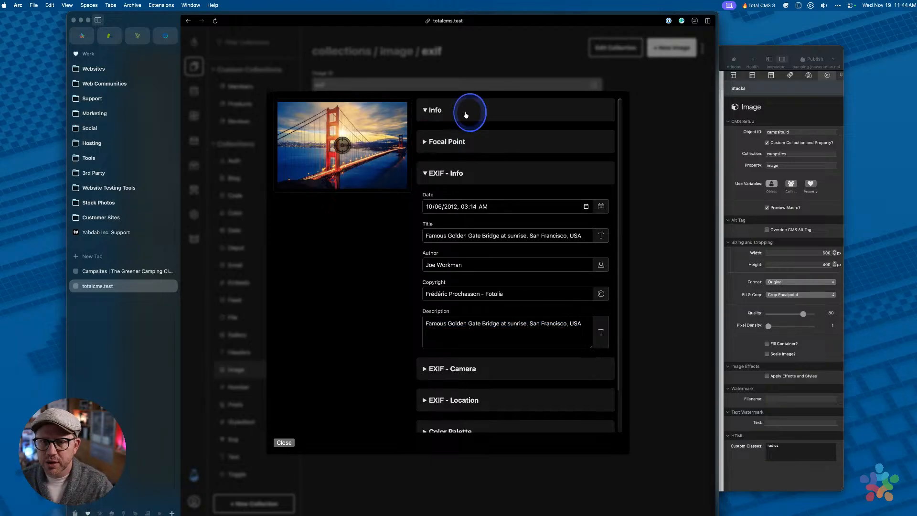
{"action": "left_click", "coordinate": [459, 170]}
{"action": "triple_click", "coordinate": [459, 169]}
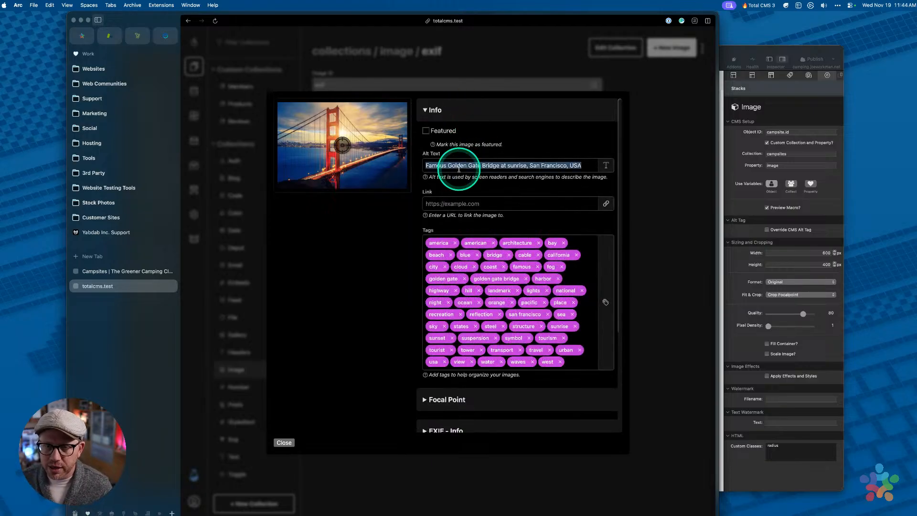
{"action": "left_click", "coordinate": [468, 112]}
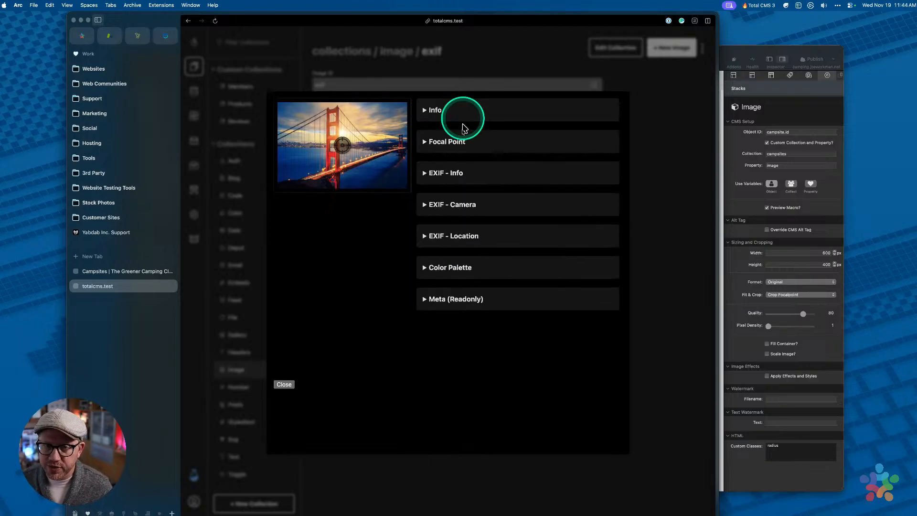
{"action": "left_click", "coordinate": [466, 205]}
{"action": "left_click", "coordinate": [460, 172]}
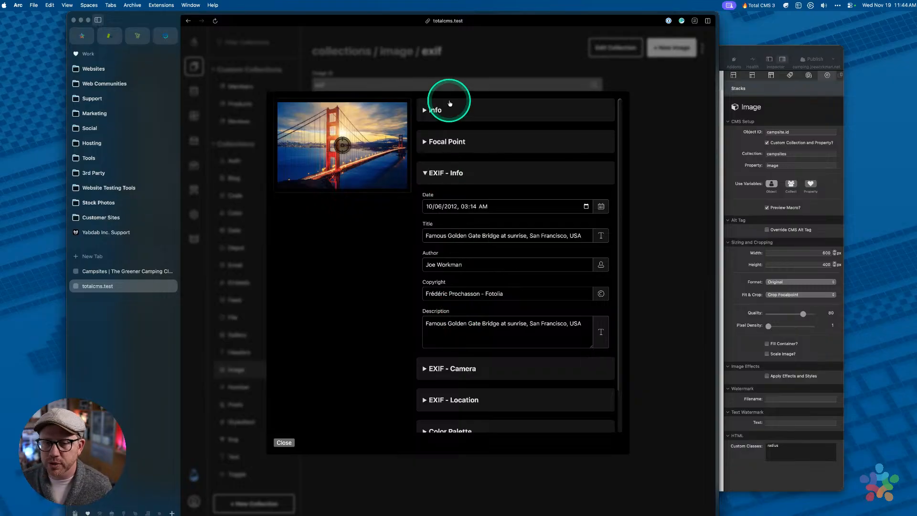
{"action": "left_click", "coordinate": [448, 174]}
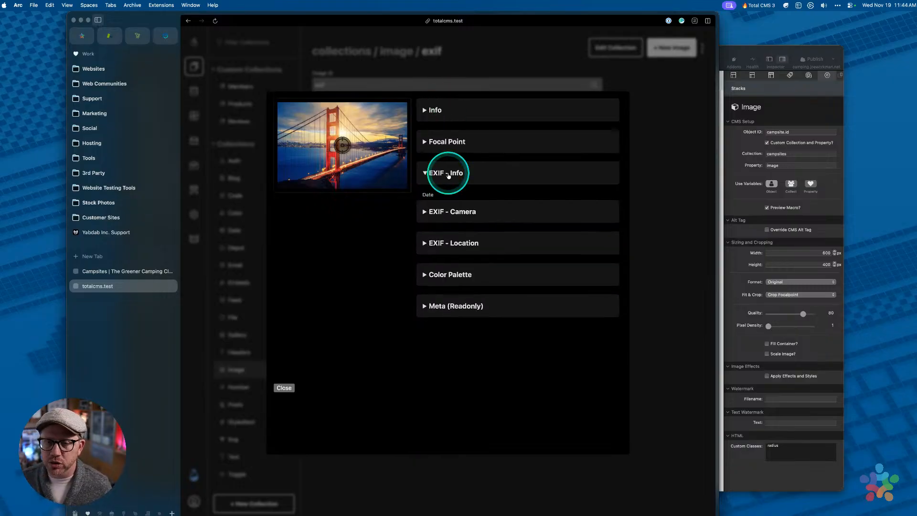
{"action": "left_click", "coordinate": [439, 114]}
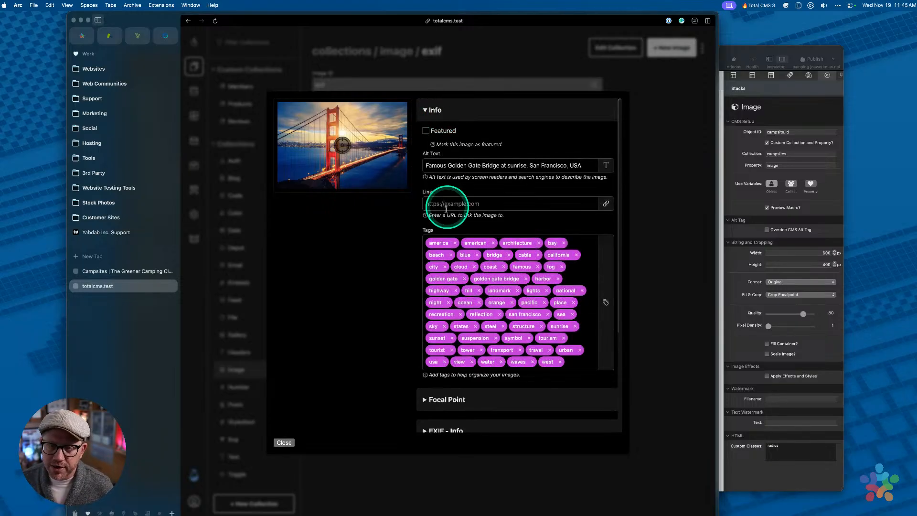
{"action": "left_click", "coordinate": [443, 204]}
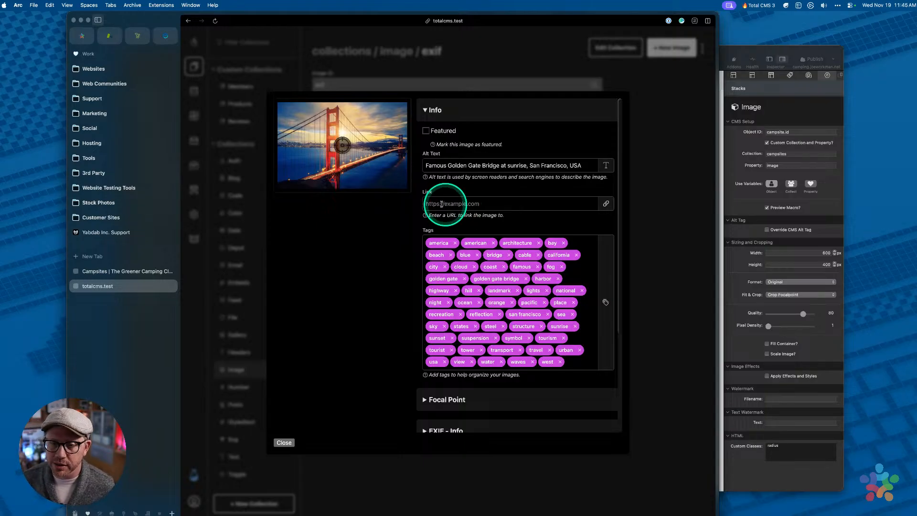
{"action": "left_click", "coordinate": [644, 121]}
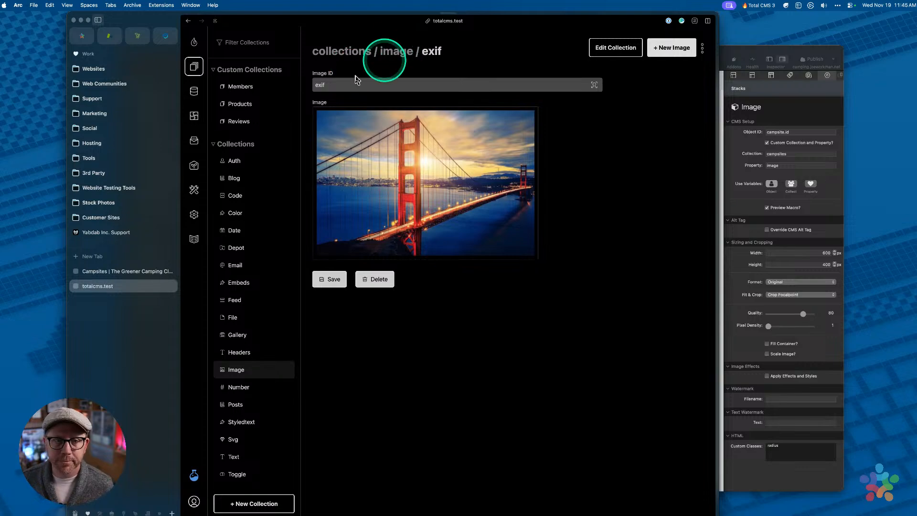
Return to the image collection list, then bring the RapidWeaver Campsites page editor forward
{"action": "left_click", "coordinate": [395, 54]}
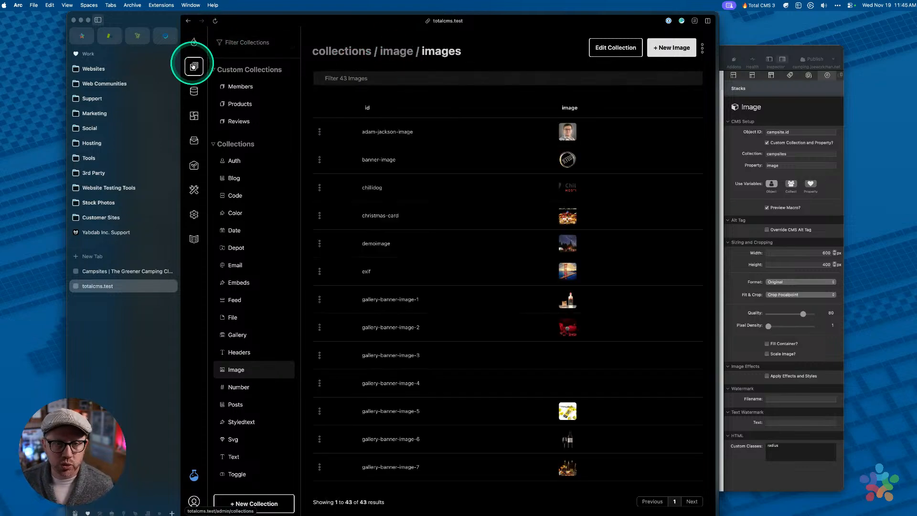
{"action": "left_click", "coordinate": [133, 271]}
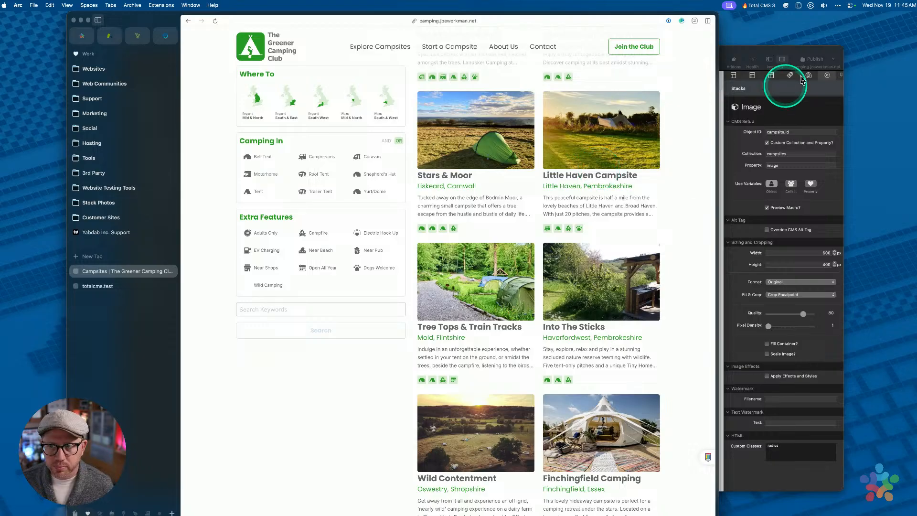
{"action": "left_click", "coordinate": [746, 51]}
{"action": "left_click_drag", "start_coordinate": [656, 59], "coordinate": [622, 63]}
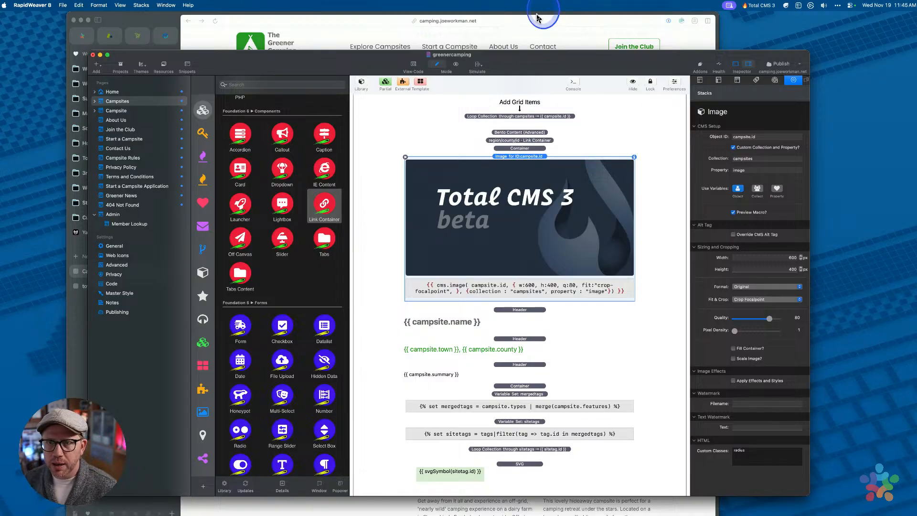
{"action": "left_click", "coordinate": [539, 29]}
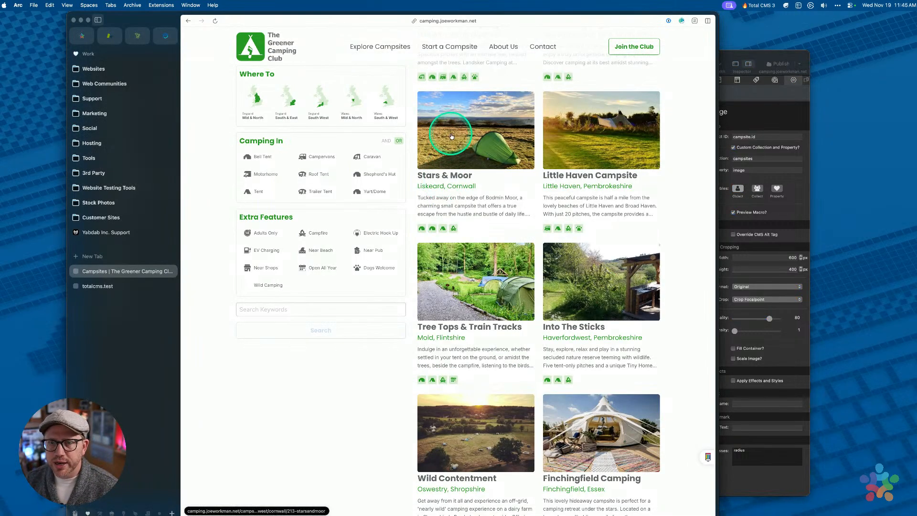
{"action": "left_click", "coordinate": [729, 44]}
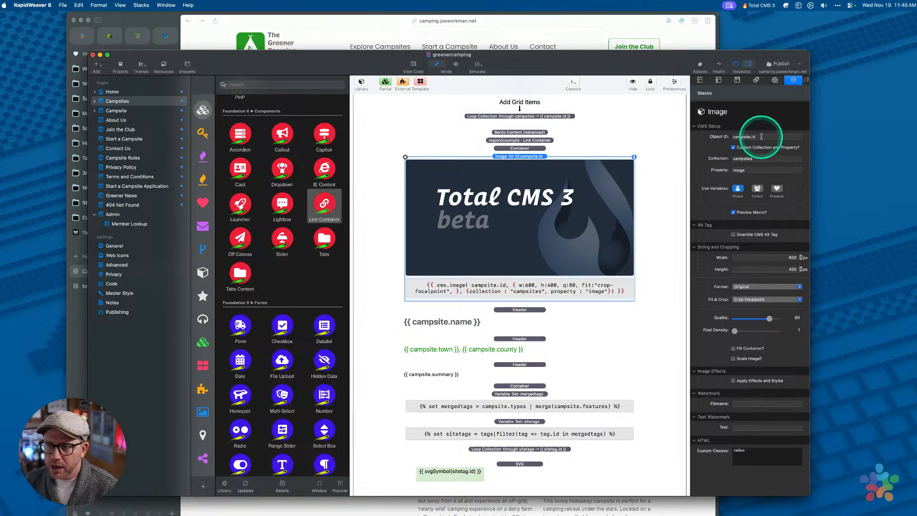
Replace the Image stack's Object ID campsite.id with campsite and commit it
{"action": "left_click", "coordinate": [735, 136]}
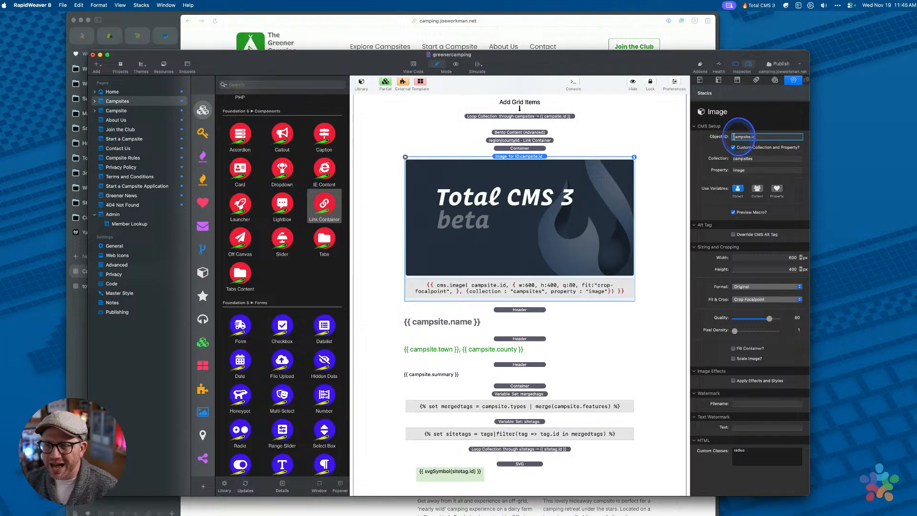
{"action": "left_click", "coordinate": [779, 138]}
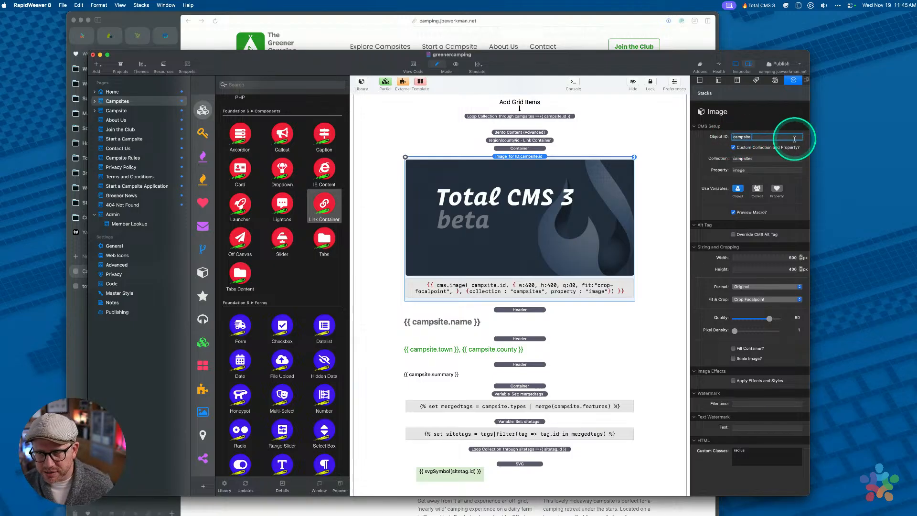
{"action": "key", "text": "Tab"}
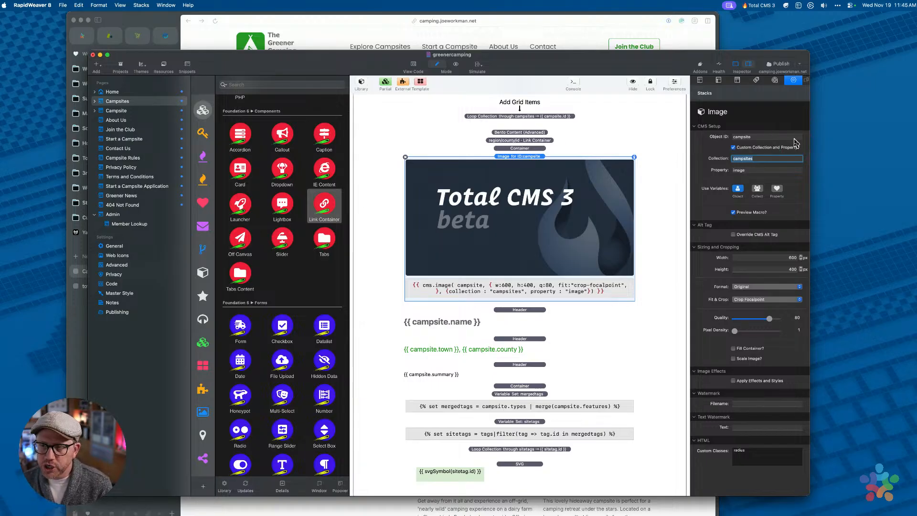
{"action": "left_click", "coordinate": [769, 137]}
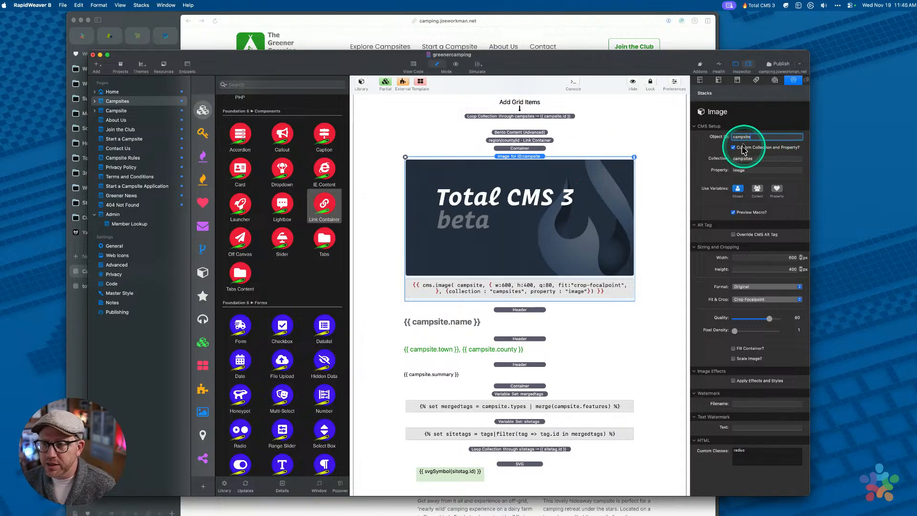
{"action": "double_click", "coordinate": [756, 138]}
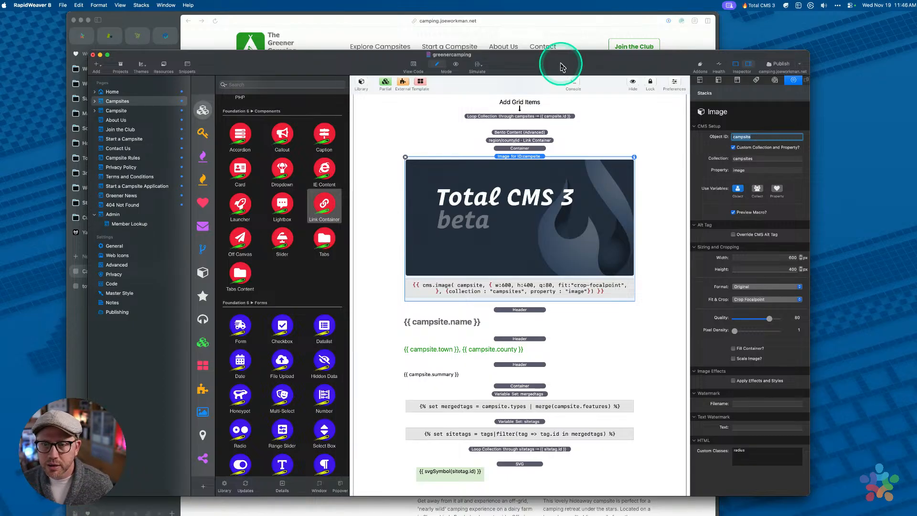
{"action": "left_click_drag", "start_coordinate": [344, 63], "coordinate": [362, 62]}
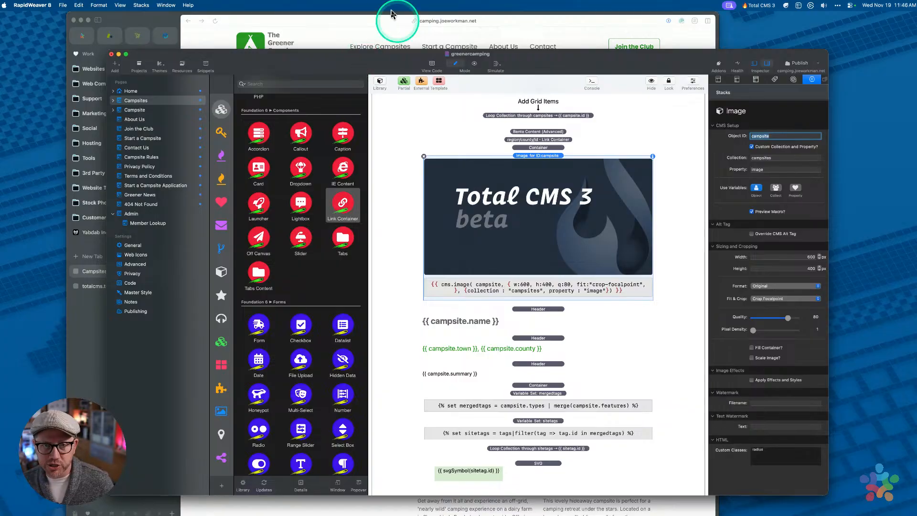
{"action": "left_click", "coordinate": [385, 17]}
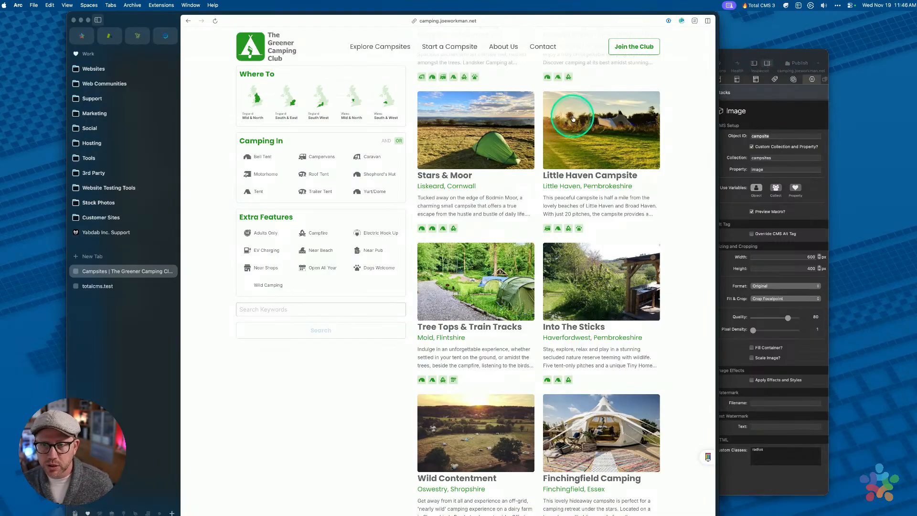
{"action": "scroll", "coordinate": [568, 114], "scroll_direction": "up", "scroll_amount": 15}
{"action": "scroll", "coordinate": [534, 163], "scroll_direction": "down", "scroll_amount": 1}
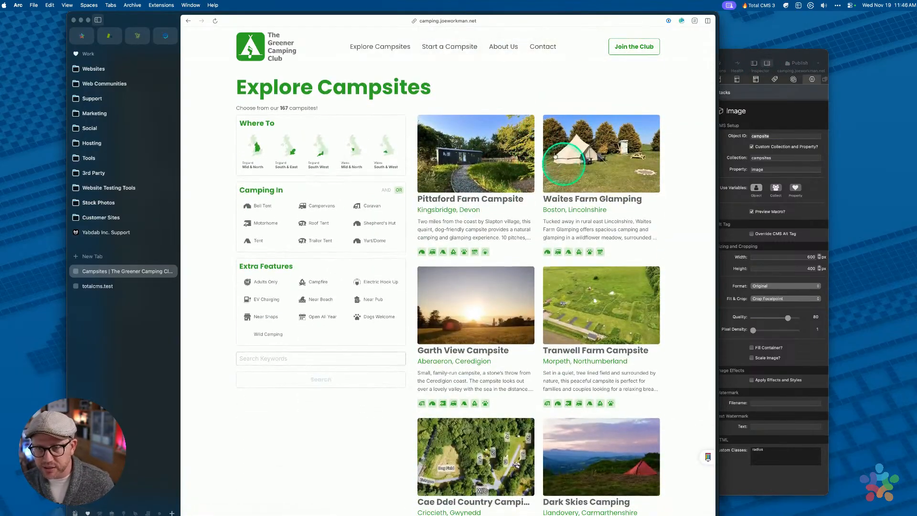
{"action": "left_click", "coordinate": [788, 51]}
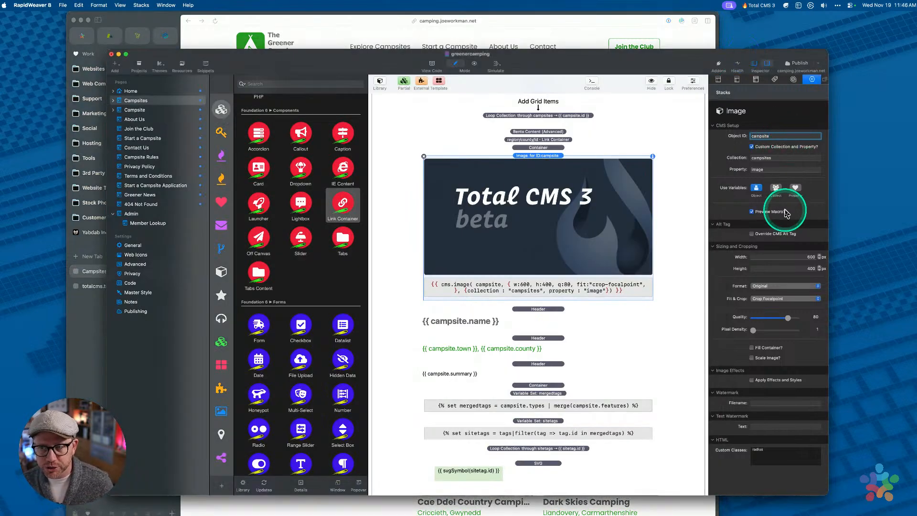
Confirm the campsite Object ID, re-publish all site files, then switch to Arc
{"action": "key", "text": "Tab"}
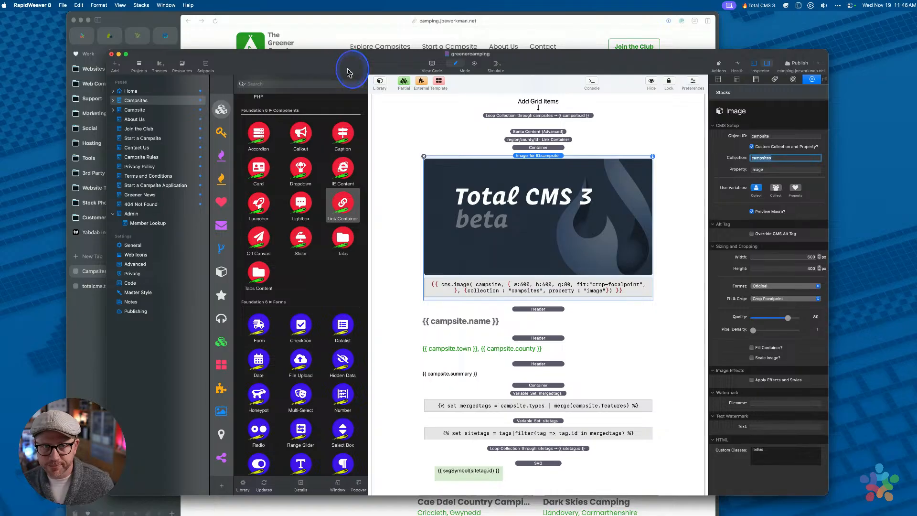
{"action": "left_click", "coordinate": [60, 5]}
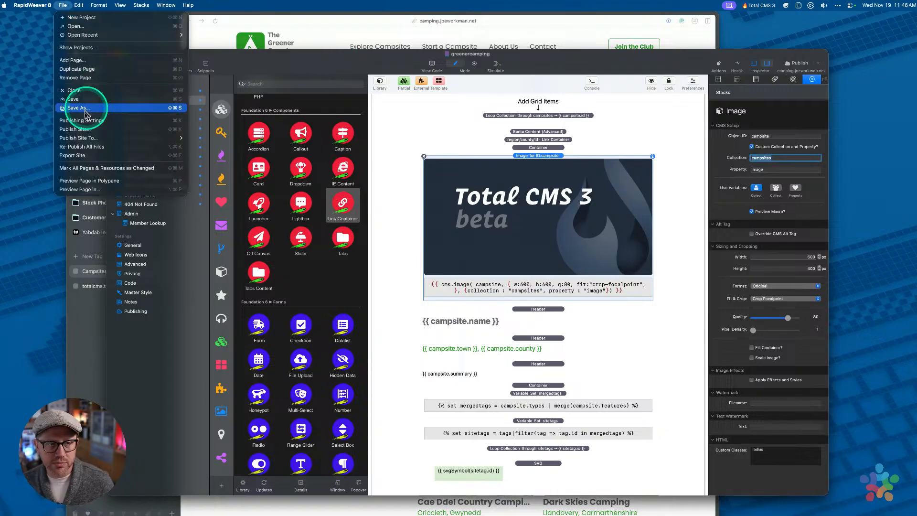
{"action": "left_click", "coordinate": [80, 147]}
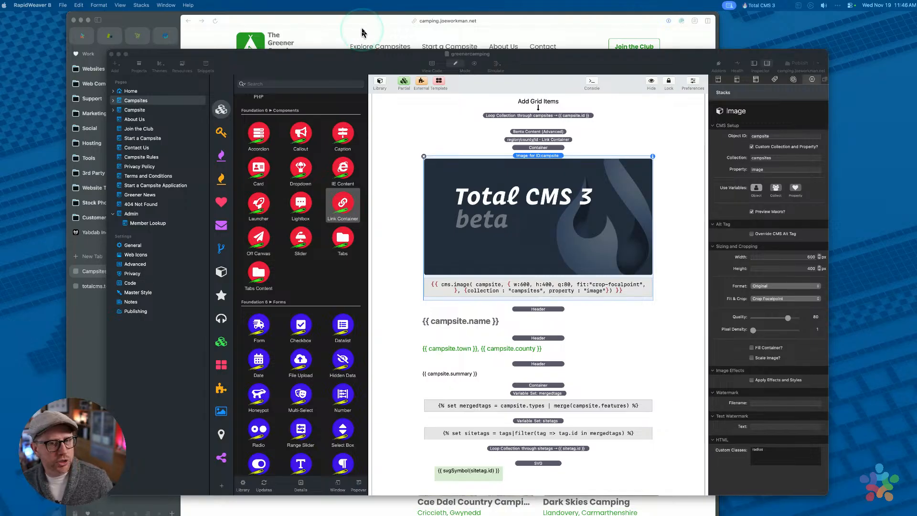
{"action": "left_click", "coordinate": [362, 31]}
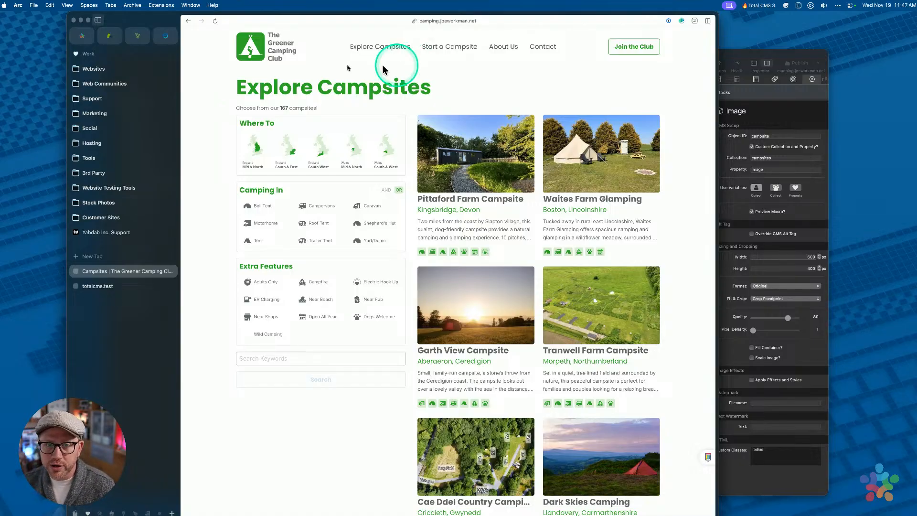
Reload the Explore Campsites page repeatedly and scroll through the refreshed campsite listings
{"action": "left_click", "coordinate": [216, 23]}
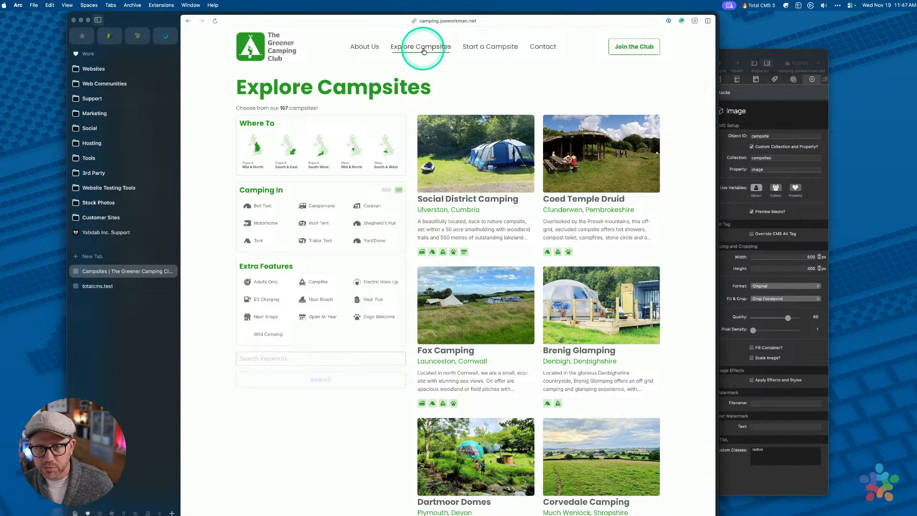
{"action": "left_click", "coordinate": [423, 52]}
{"action": "left_click", "coordinate": [423, 51]}
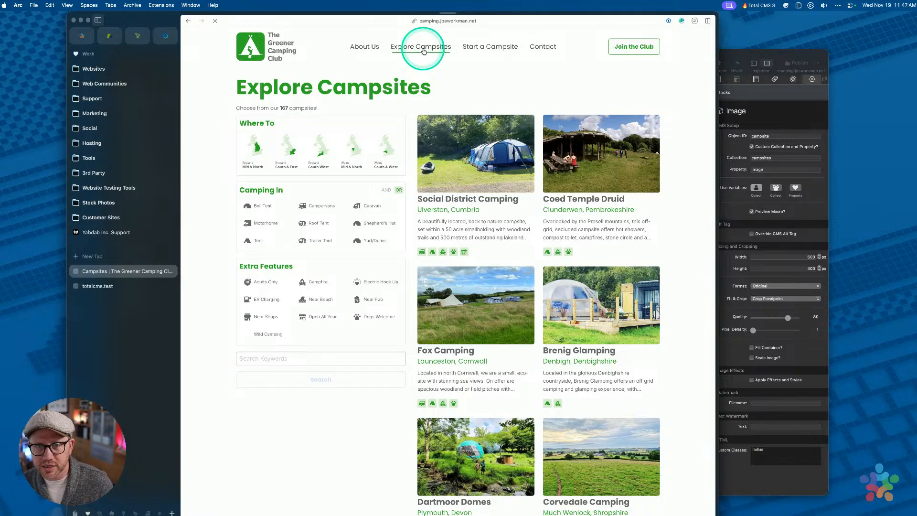
{"action": "left_click", "coordinate": [423, 51]}
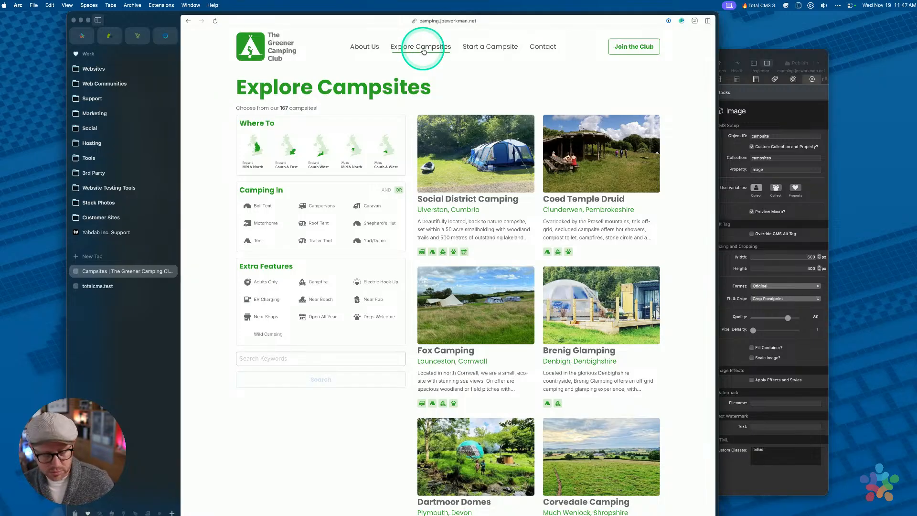
{"action": "left_click", "coordinate": [422, 49]}
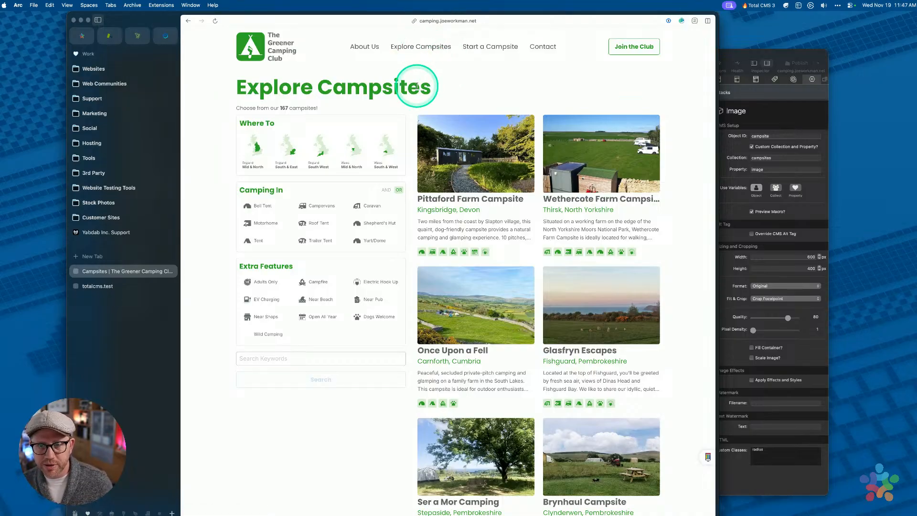
{"action": "scroll", "coordinate": [465, 78], "scroll_direction": "down", "scroll_amount": 5}
{"action": "scroll", "coordinate": [467, 128], "scroll_direction": "up", "scroll_amount": 5}
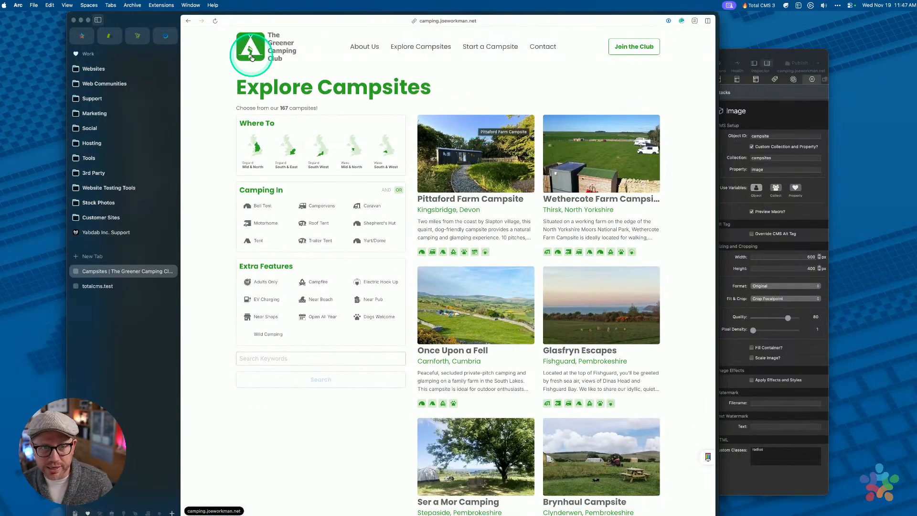
{"action": "left_click", "coordinate": [67, 6]}
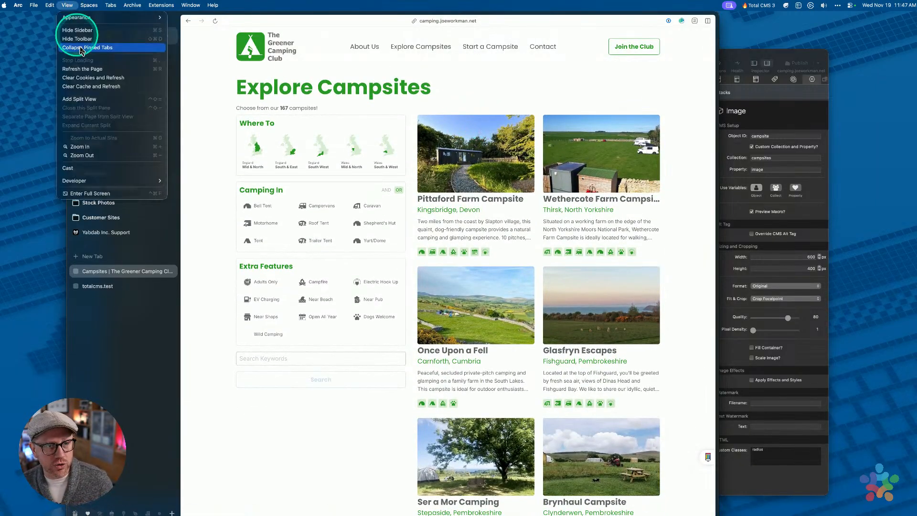
Use Clear Cache and Refresh on the Explore Campsites page and scroll the results
{"action": "left_click", "coordinate": [96, 87]}
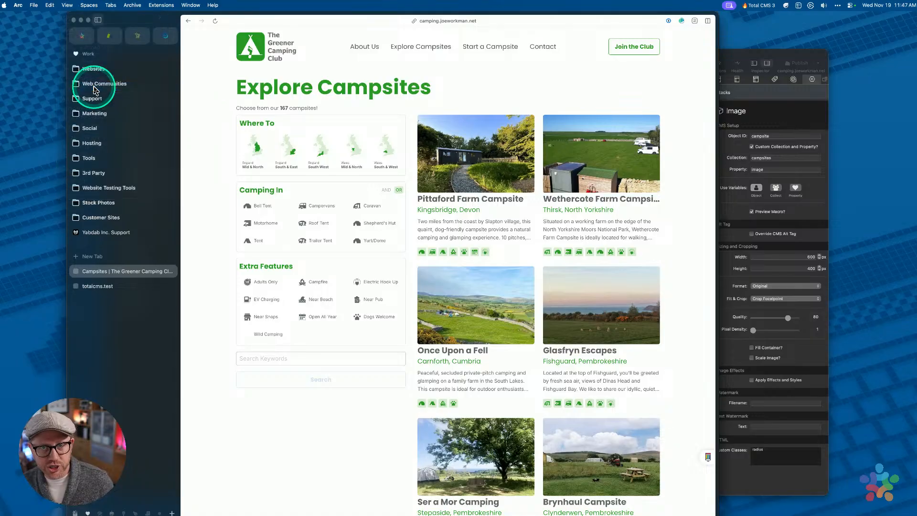
{"action": "mouse_move", "coordinate": [95, 90]}
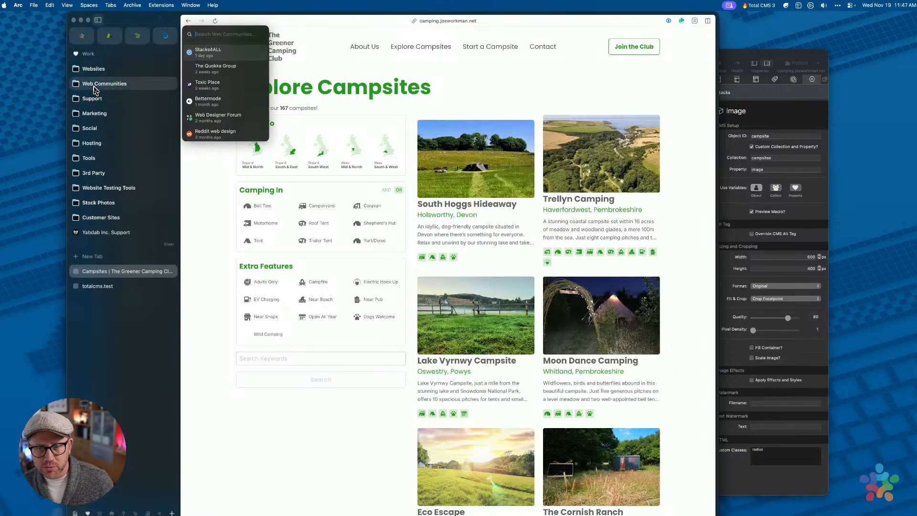
{"action": "scroll", "coordinate": [535, 107], "scroll_direction": "down", "scroll_amount": 3}
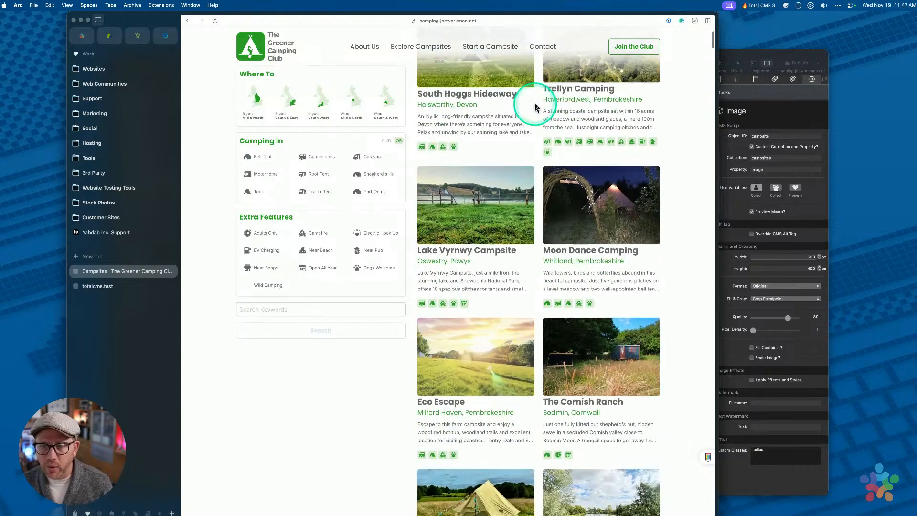
{"action": "scroll", "coordinate": [532, 124], "scroll_direction": "up", "scroll_amount": 3}
{"action": "scroll", "coordinate": [531, 122], "scroll_direction": "down", "scroll_amount": 8}
{"action": "scroll", "coordinate": [535, 174], "scroll_direction": "down", "scroll_amount": 6}
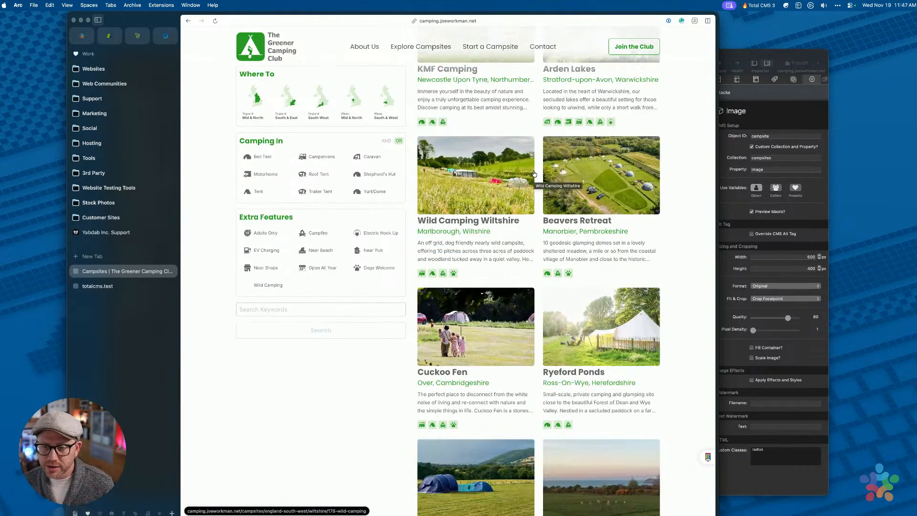
{"action": "scroll", "coordinate": [534, 174], "scroll_direction": "up", "scroll_amount": 12}
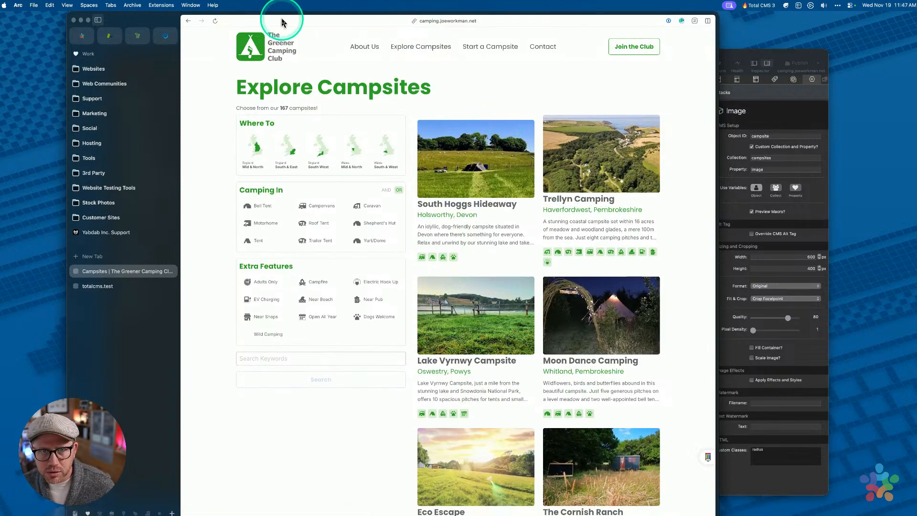
Reload the page again and reopen the Explore Campsites listing
{"action": "left_click", "coordinate": [215, 21]}
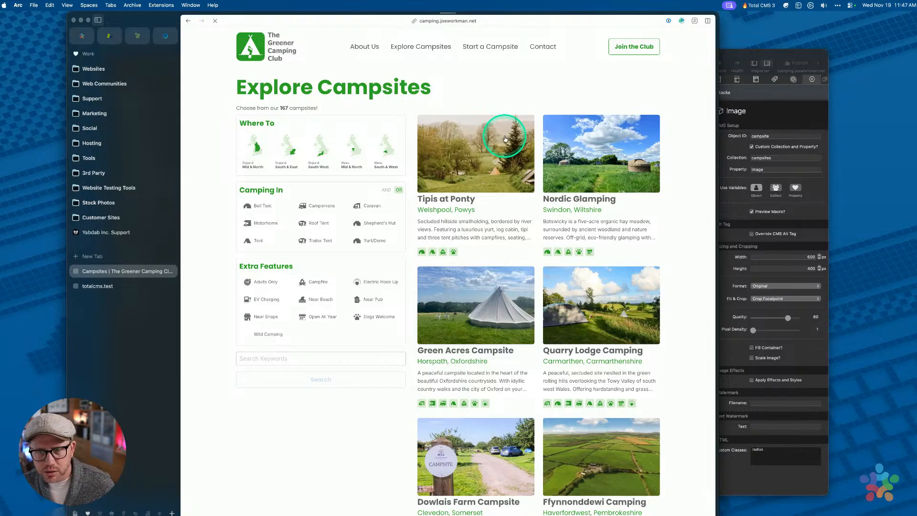
{"action": "scroll", "coordinate": [497, 174], "scroll_direction": "down", "scroll_amount": 3}
{"action": "scroll", "coordinate": [496, 173], "scroll_direction": "down", "scroll_amount": 10}
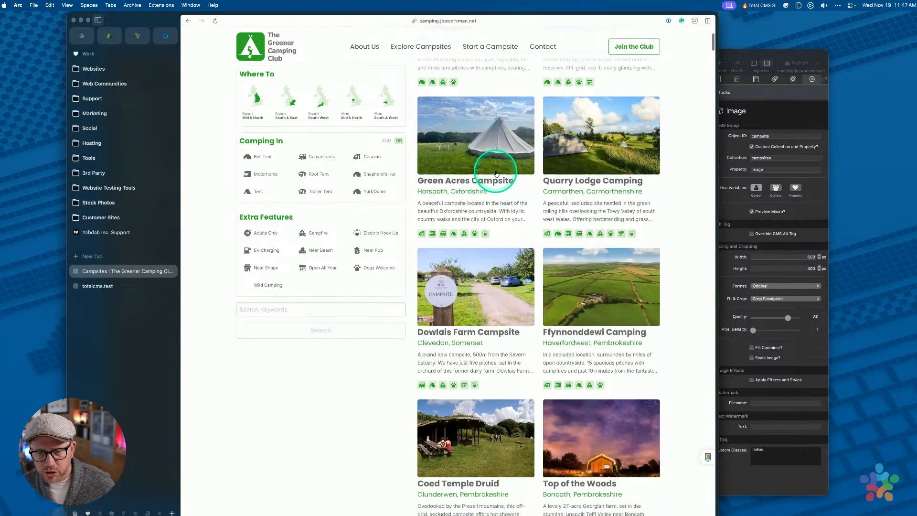
{"action": "scroll", "coordinate": [496, 174], "scroll_direction": "up", "scroll_amount": 12}
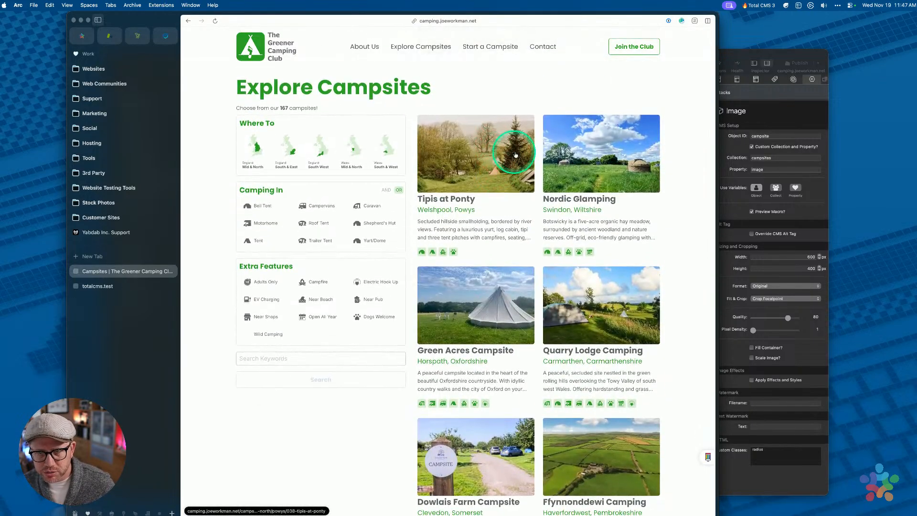
{"action": "scroll", "coordinate": [497, 181], "scroll_direction": "down", "scroll_amount": 20}
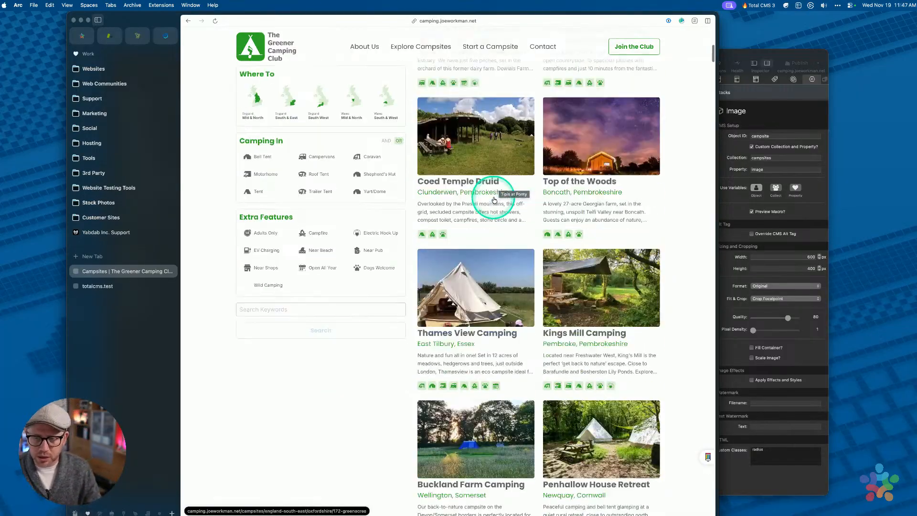
{"action": "scroll", "coordinate": [495, 200], "scroll_direction": "up", "scroll_amount": 20}
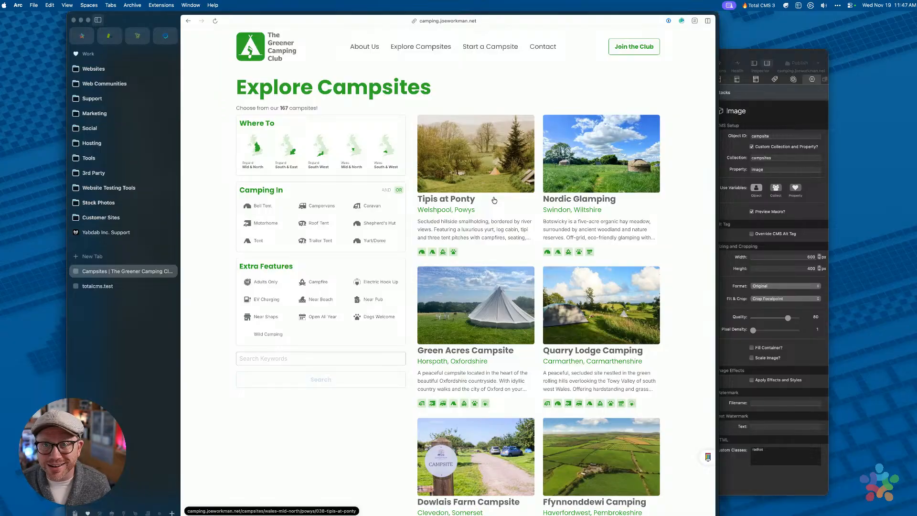
{"action": "left_click", "coordinate": [415, 53]}
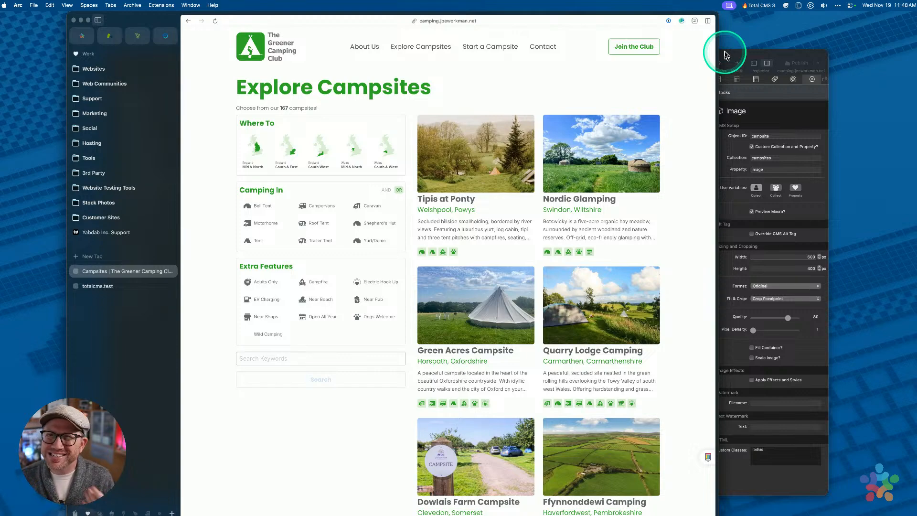
{"action": "left_click", "coordinate": [257, 47]}
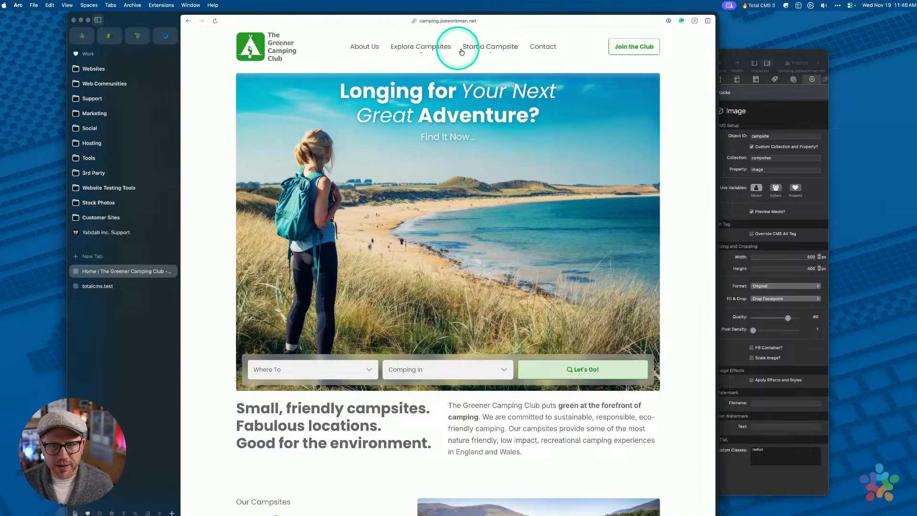
{"action": "left_click", "coordinate": [422, 48]}
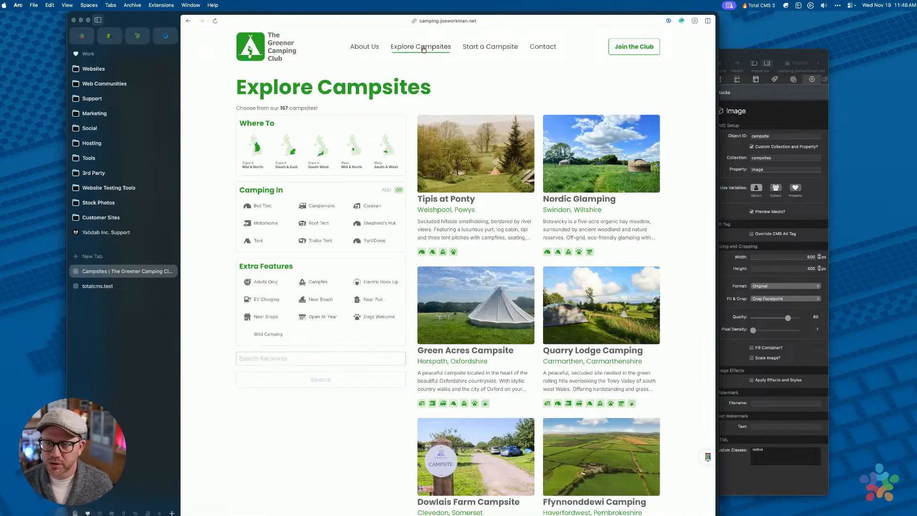
{"action": "scroll", "coordinate": [507, 243], "scroll_direction": "down", "scroll_amount": 15}
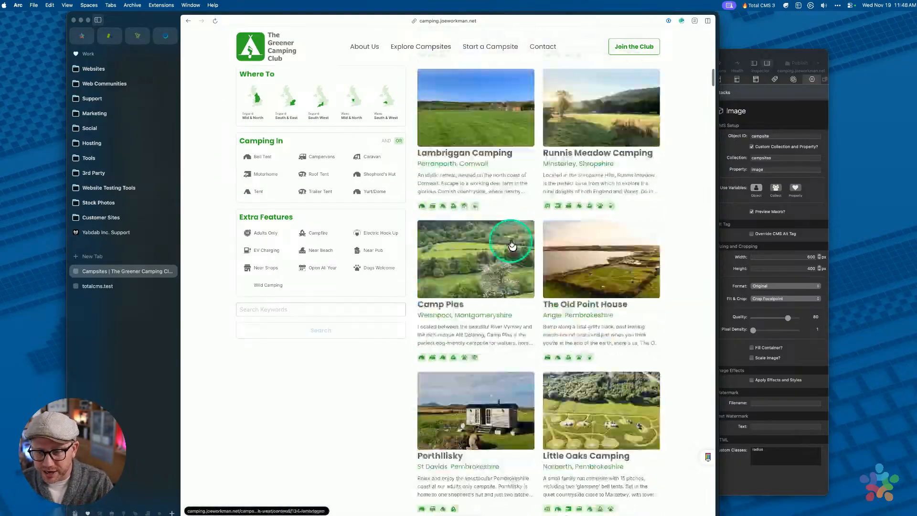
{"action": "scroll", "coordinate": [511, 245], "scroll_direction": "down", "scroll_amount": 20}
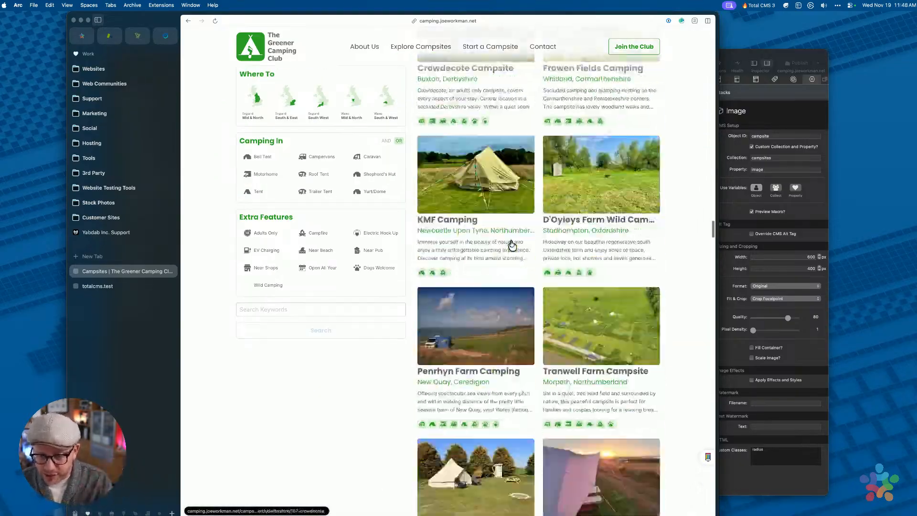
{"action": "scroll", "coordinate": [513, 245], "scroll_direction": "down", "scroll_amount": 20}
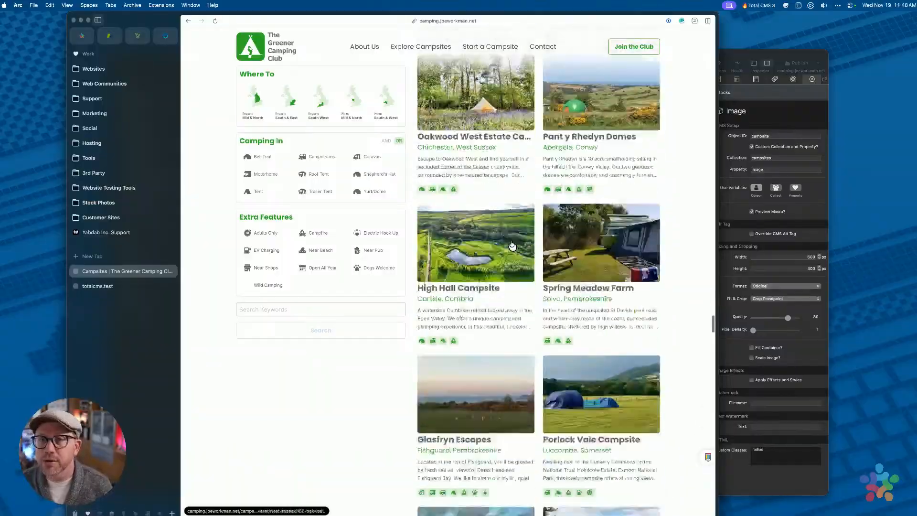
{"action": "scroll", "coordinate": [512, 245], "scroll_direction": "down", "scroll_amount": 20}
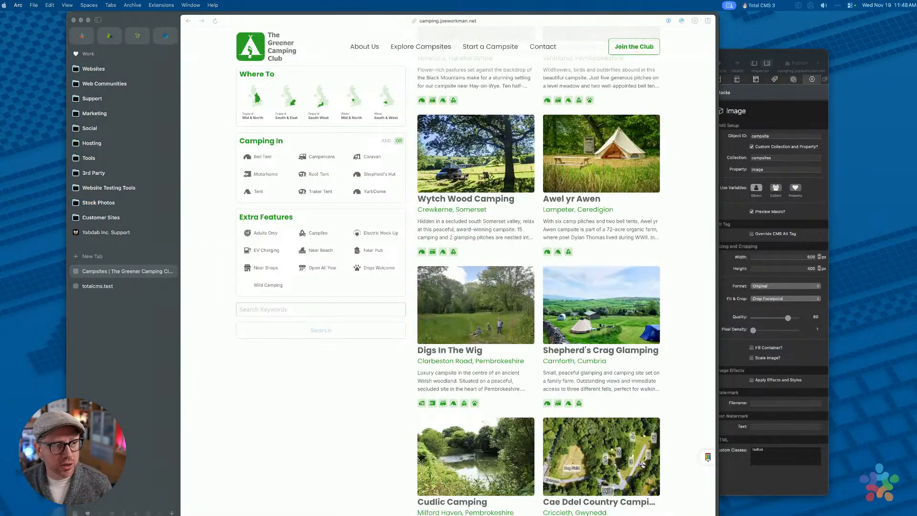
{"action": "scroll", "coordinate": [490, 265], "scroll_direction": "down", "scroll_amount": 15}
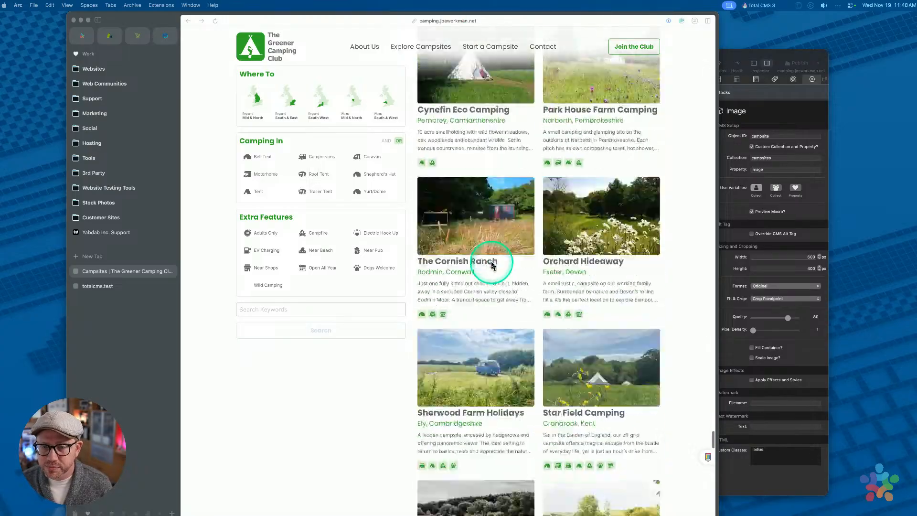
{"action": "scroll", "coordinate": [491, 265], "scroll_direction": "down", "scroll_amount": 20}
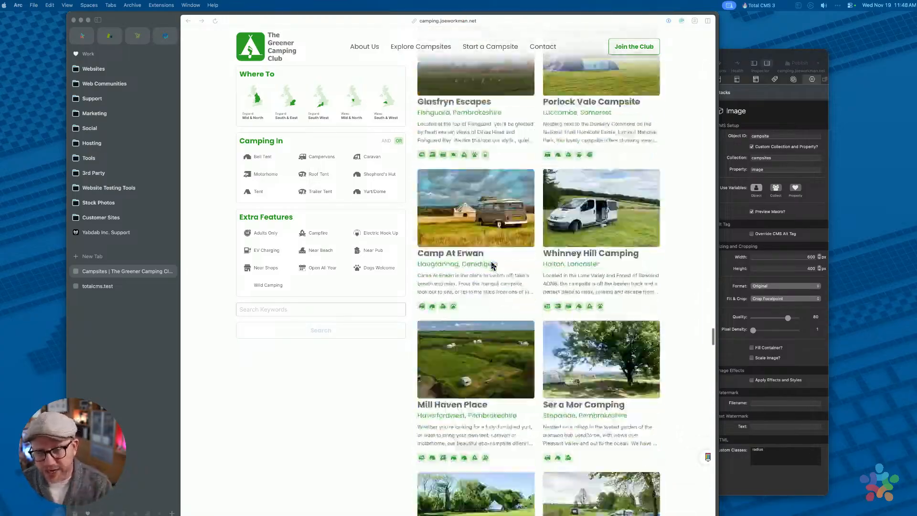
{"action": "scroll", "coordinate": [491, 265], "scroll_direction": "up", "scroll_amount": 20}
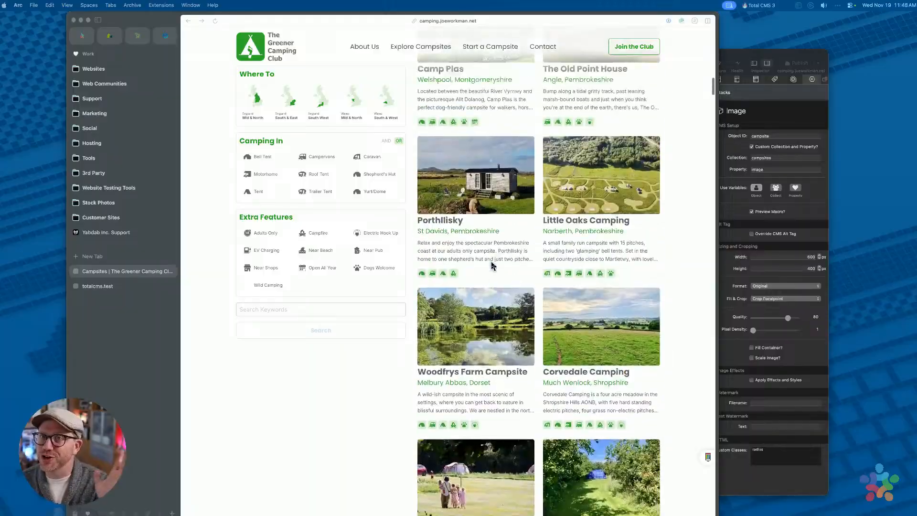
{"action": "left_click", "coordinate": [495, 259]}
{"action": "scroll", "coordinate": [495, 259], "scroll_direction": "up", "scroll_amount": 10}
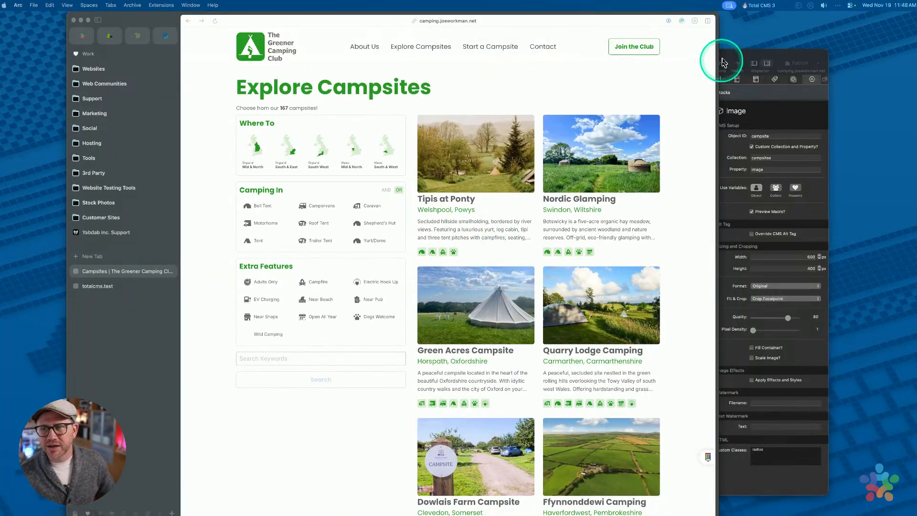
{"action": "left_click", "coordinate": [727, 60]}
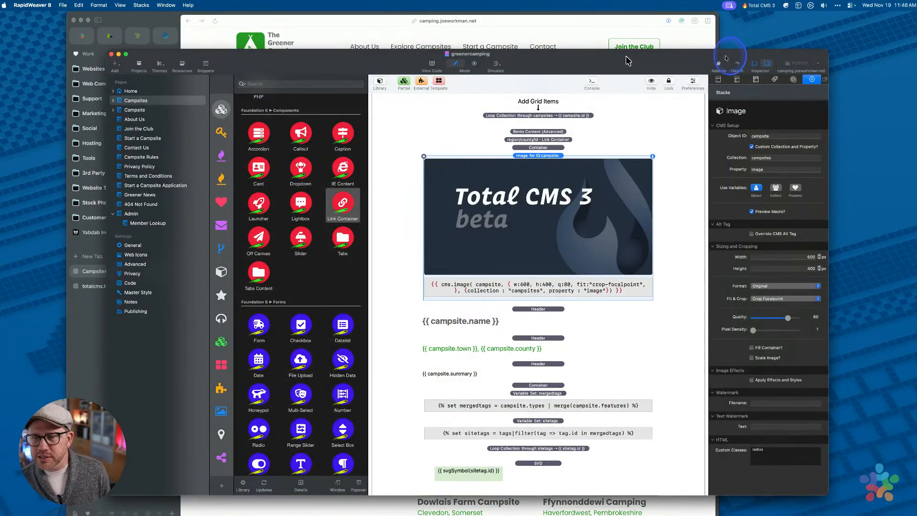
{"action": "left_click_drag", "start_coordinate": [628, 59], "coordinate": [574, 52]}
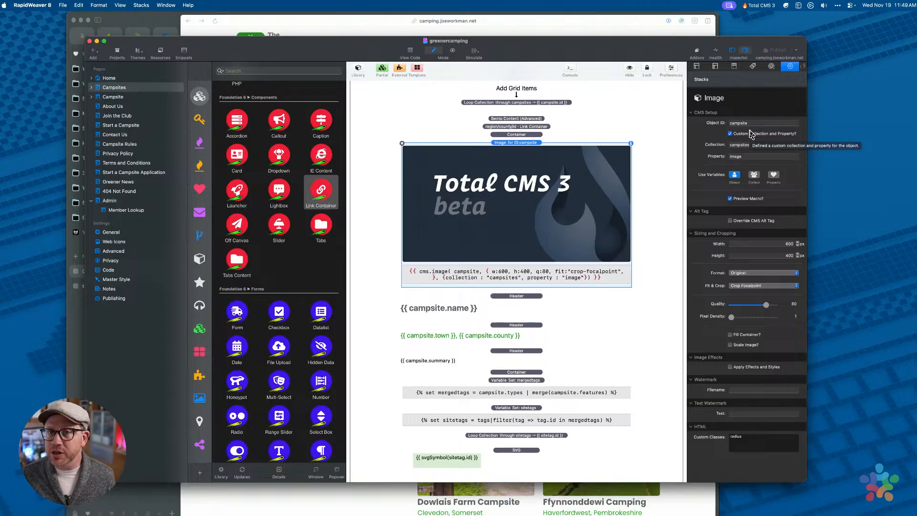
{"action": "scroll", "coordinate": [619, 148], "scroll_direction": "up", "scroll_amount": 5}
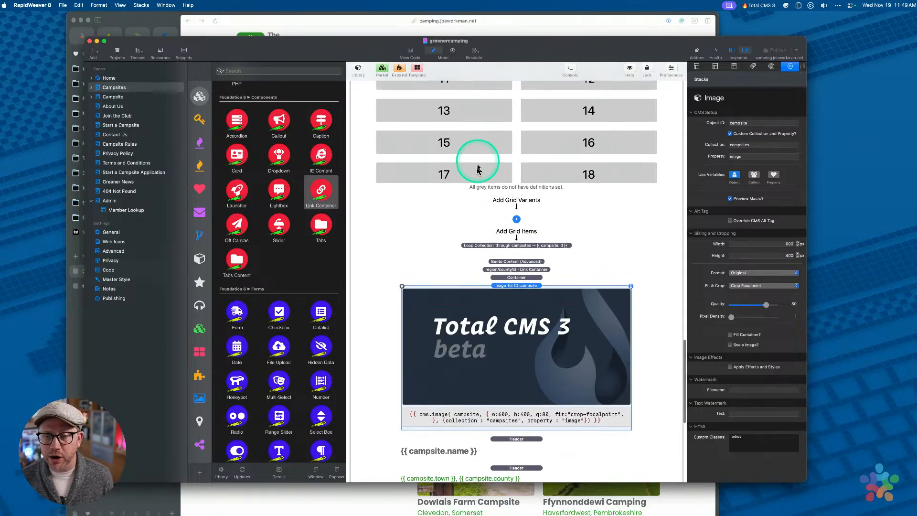
{"action": "scroll", "coordinate": [500, 186], "scroll_direction": "down", "scroll_amount": 3}
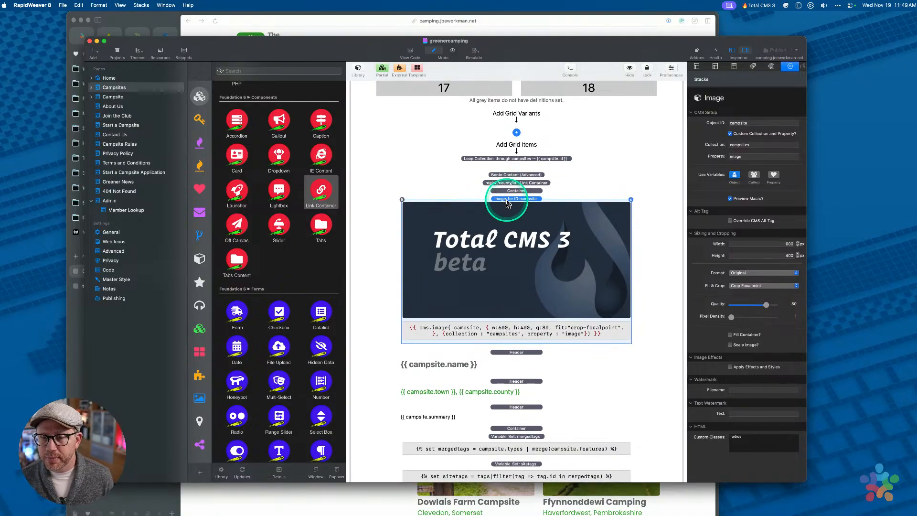
{"action": "double_click", "coordinate": [751, 123]}
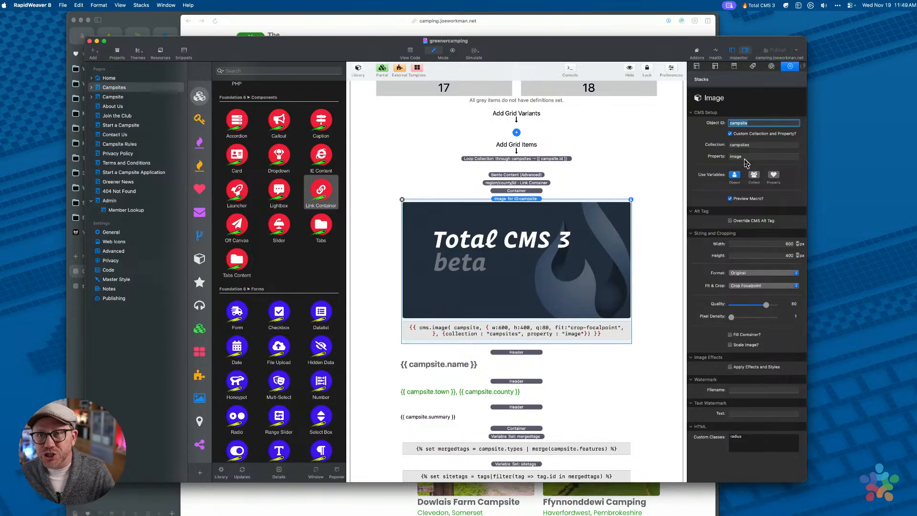
{"action": "left_click", "coordinate": [754, 122]}
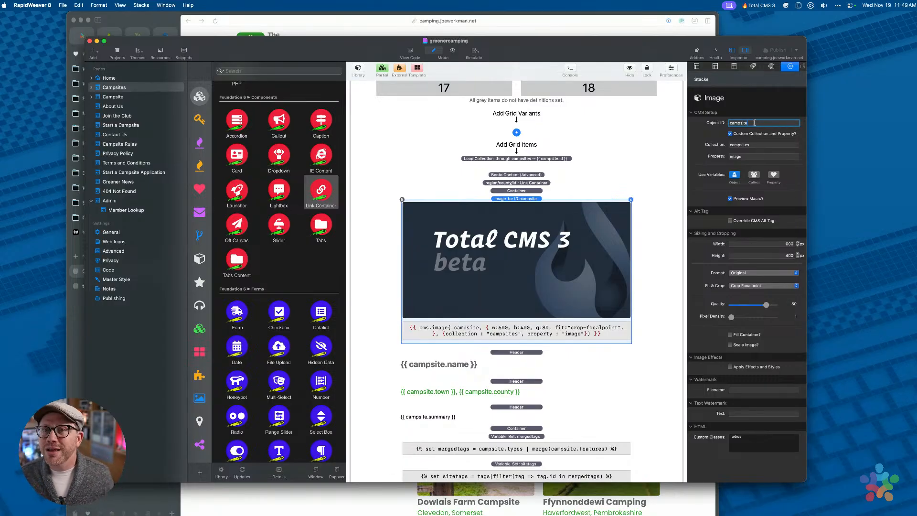
{"action": "left_click", "coordinate": [525, 26]}
{"action": "scroll", "coordinate": [569, 172], "scroll_direction": "down", "scroll_amount": 3}
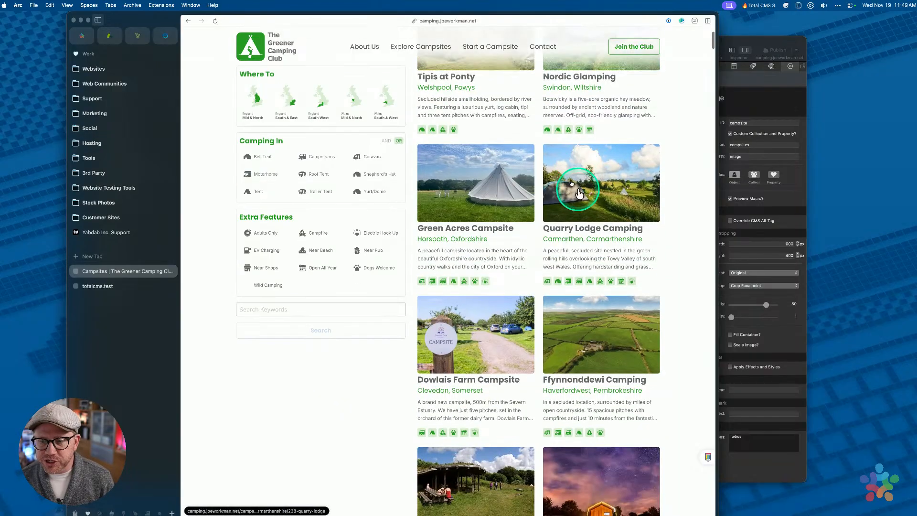
{"action": "scroll", "coordinate": [498, 196], "scroll_direction": "up", "scroll_amount": 3}
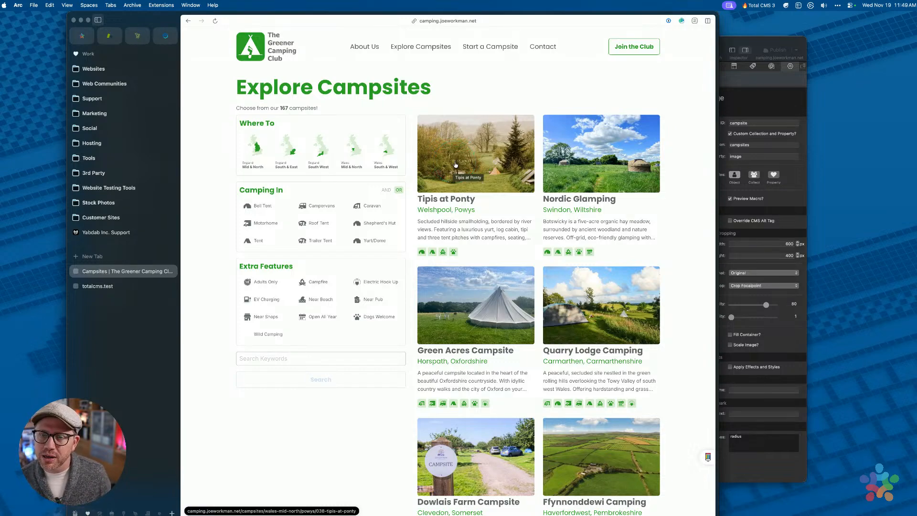
{"action": "left_click", "coordinate": [752, 43]}
{"action": "left_click", "coordinate": [751, 123]}
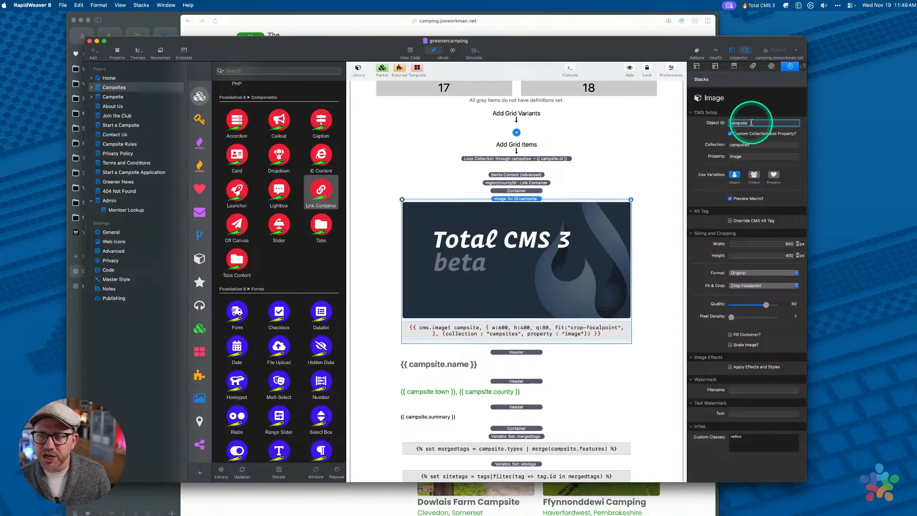
{"action": "double_click", "coordinate": [752, 123]}
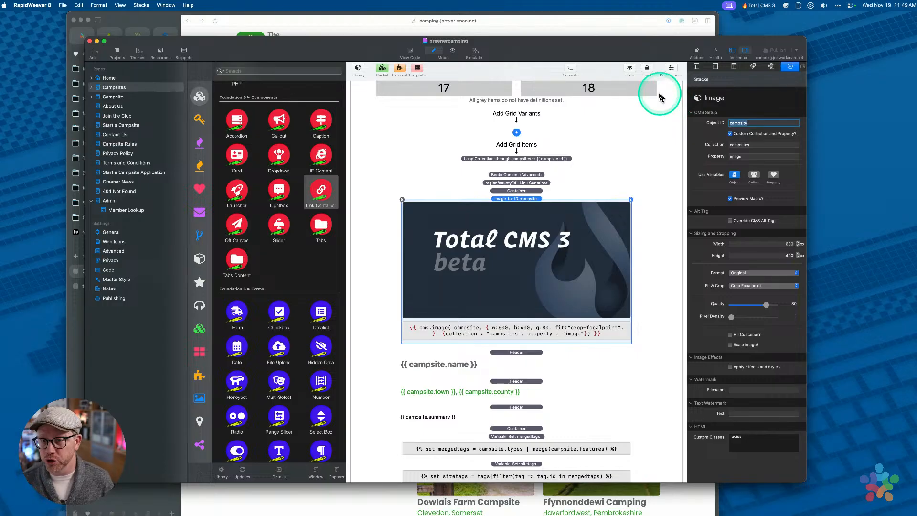
{"action": "left_click", "coordinate": [533, 206]}
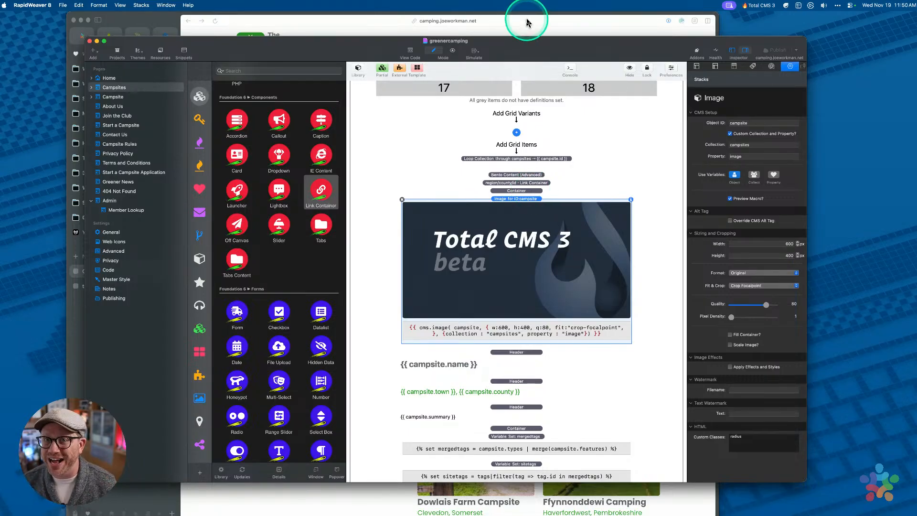
{"action": "left_click", "coordinate": [527, 22]}
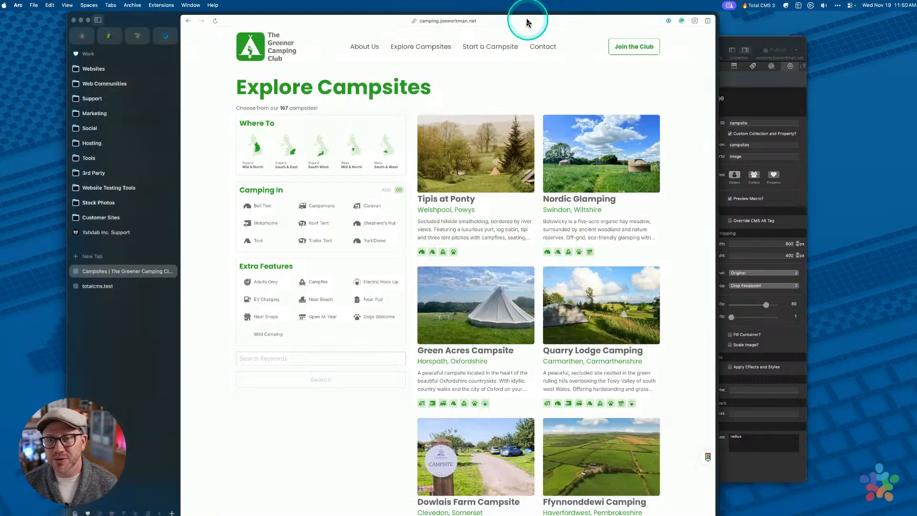
{"action": "scroll", "coordinate": [524, 286], "scroll_direction": "down", "scroll_amount": 5}
{"action": "scroll", "coordinate": [519, 285], "scroll_direction": "down", "scroll_amount": 5}
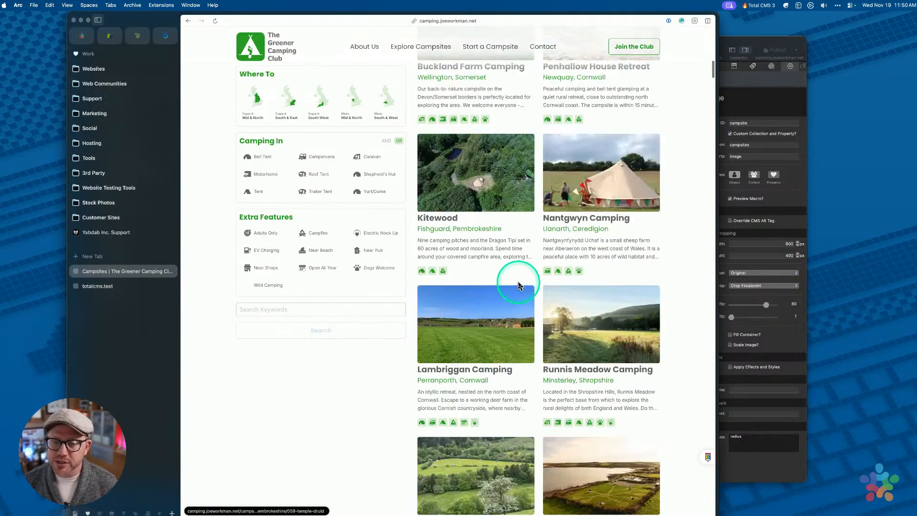
{"action": "scroll", "coordinate": [519, 286], "scroll_direction": "up", "scroll_amount": 10}
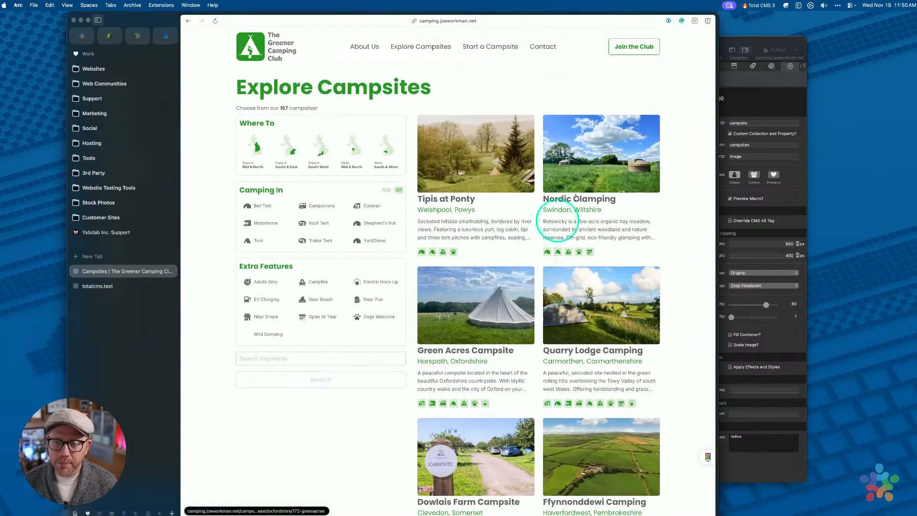
{"action": "left_click", "coordinate": [741, 98]}
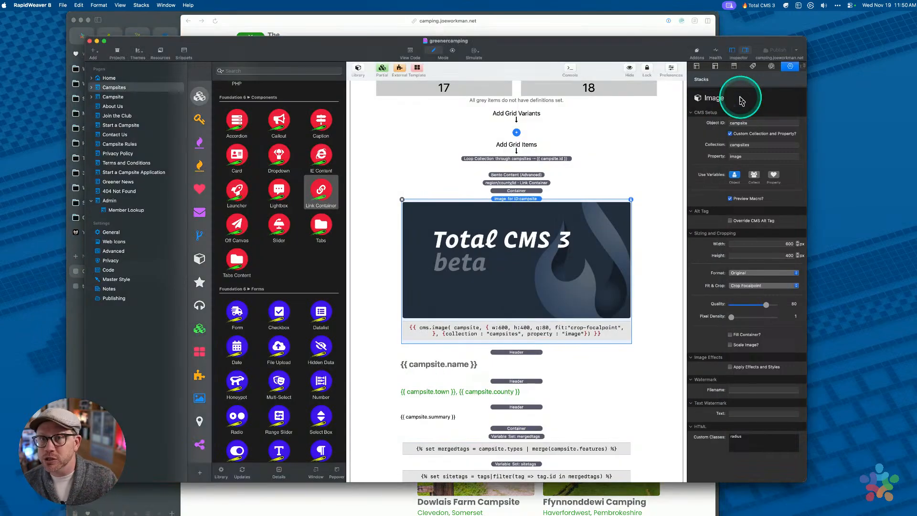
{"action": "left_click", "coordinate": [762, 123]}
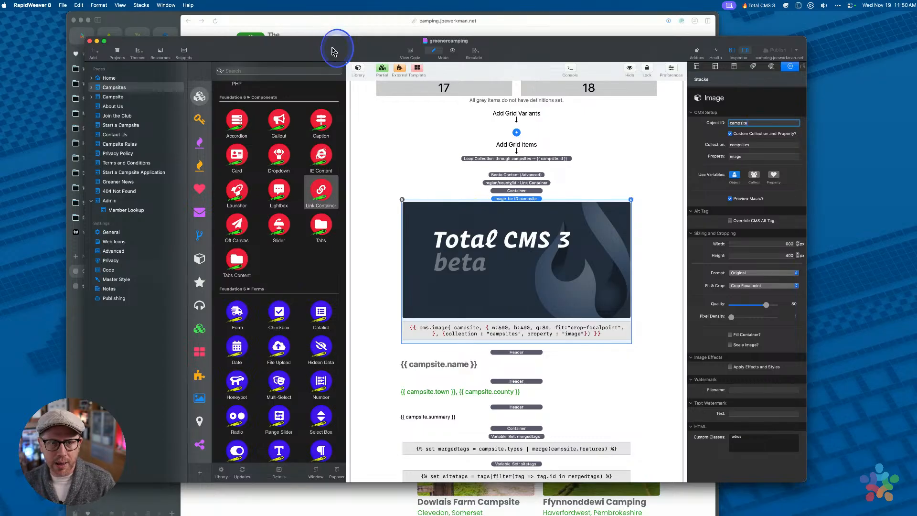
{"action": "left_click_drag", "start_coordinate": [334, 45], "coordinate": [335, 48]}
{"action": "scroll", "coordinate": [477, 266], "scroll_direction": "down", "scroll_amount": 3}
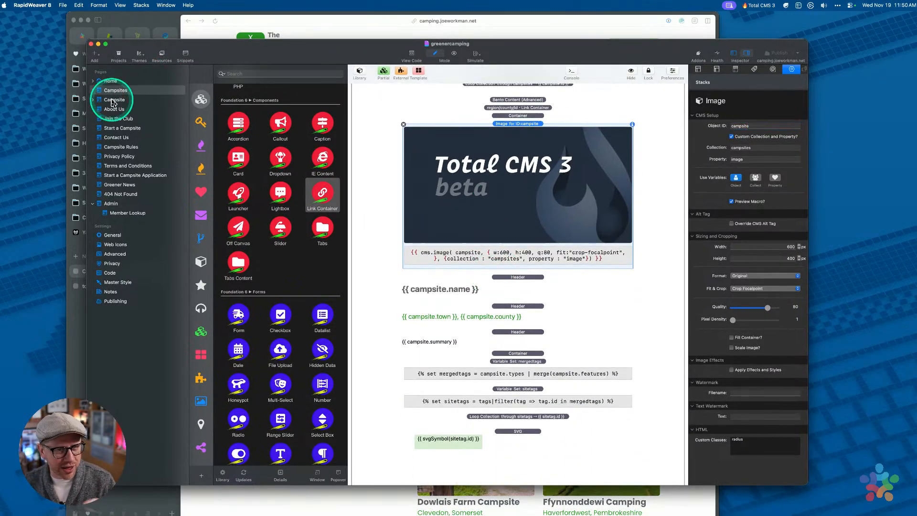
On the Campsite page, select the bottom Gallery Launcher stack and inspect its campsite Object ID
{"action": "left_click", "coordinate": [114, 99]}
{"action": "scroll", "coordinate": [431, 256], "scroll_direction": "down", "scroll_amount": 5}
{"action": "scroll", "coordinate": [430, 256], "scroll_direction": "down", "scroll_amount": 20}
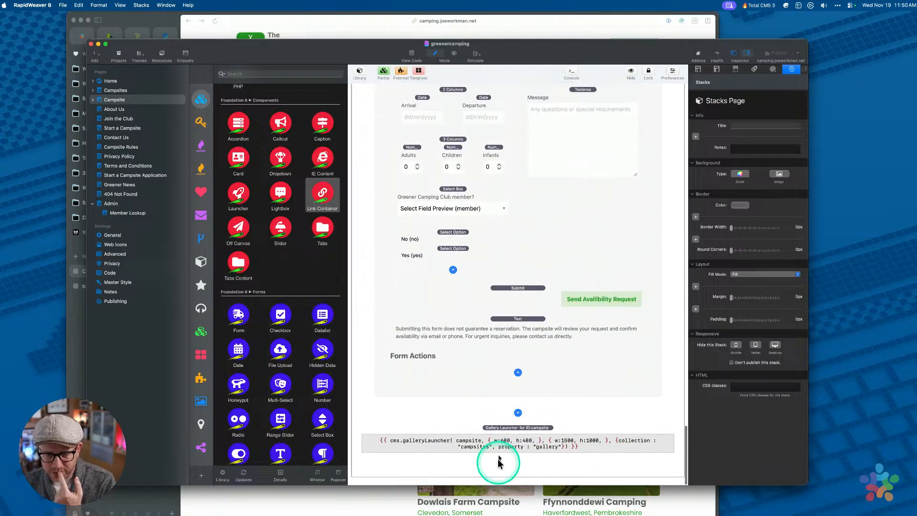
{"action": "left_click", "coordinate": [498, 453]}
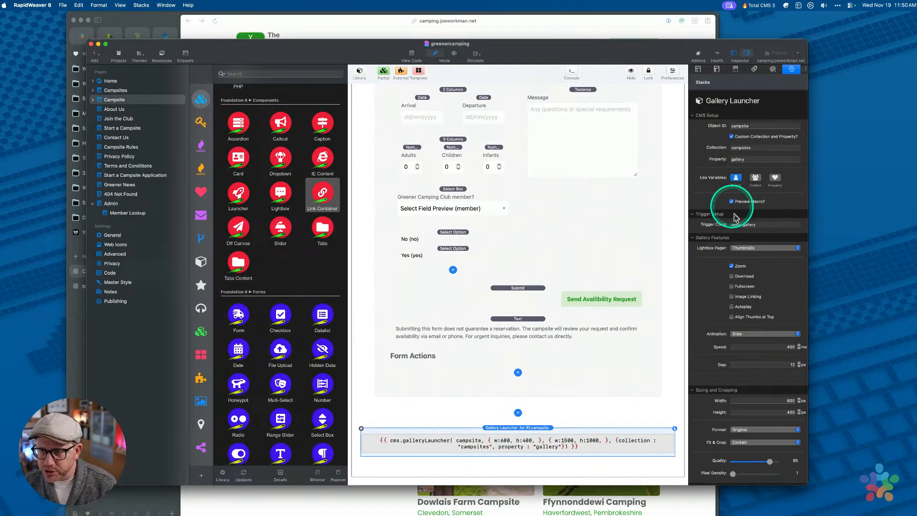
{"action": "double_click", "coordinate": [757, 127]}
{"action": "left_click", "coordinate": [517, 436]}
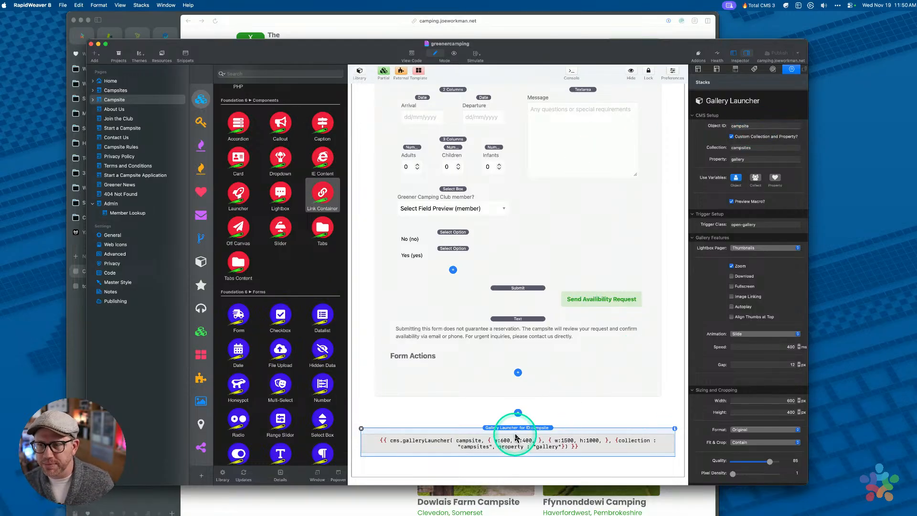
{"action": "left_click", "coordinate": [753, 126]}
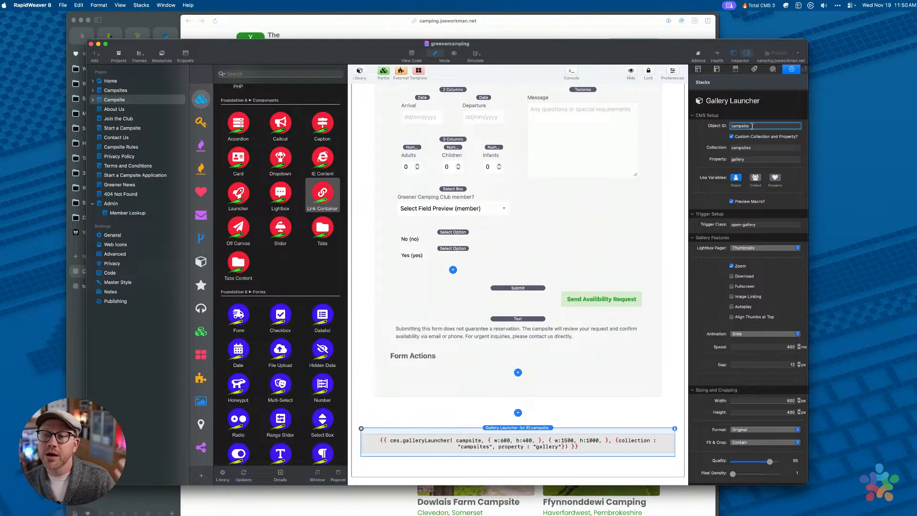
{"action": "left_click", "coordinate": [759, 126]}
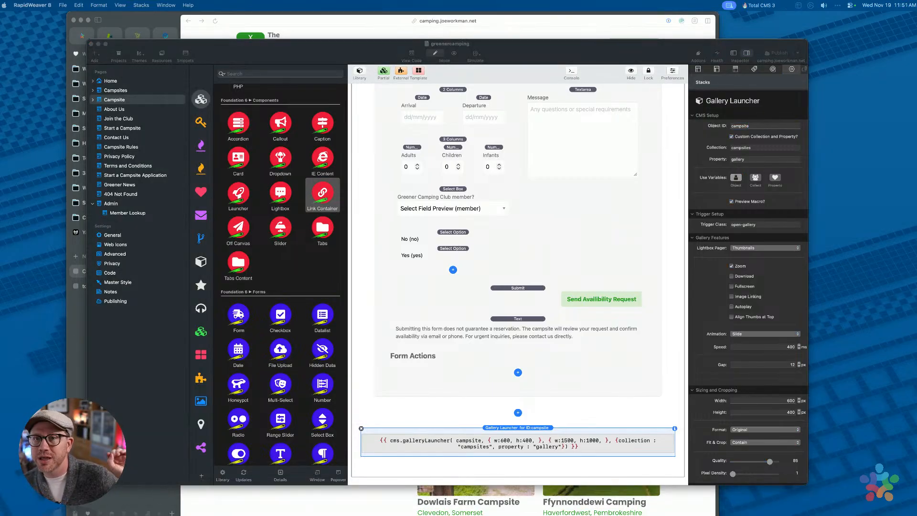
{"action": "left_click_drag", "start_coordinate": [304, 55], "coordinate": [323, 58]}
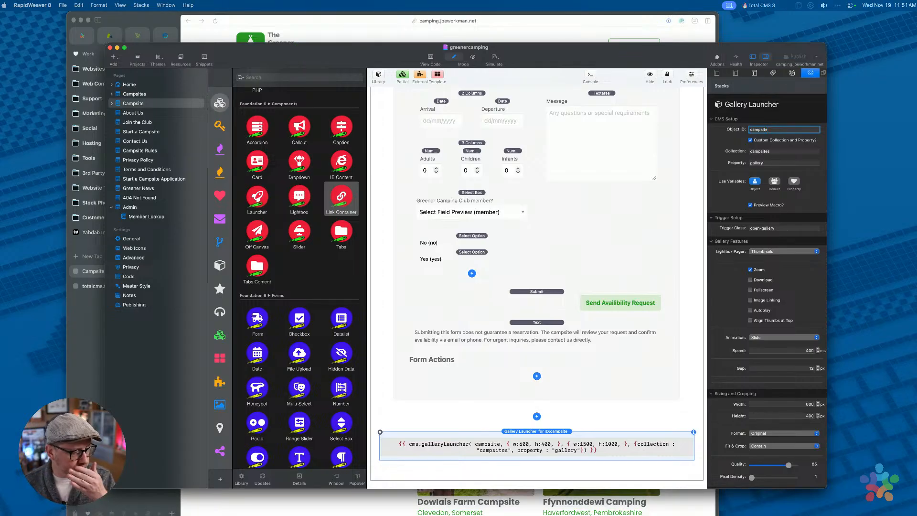
Close the greenercamping window, leaving the TotalCMS3 demo project in front
{"action": "scroll", "coordinate": [507, 196], "scroll_direction": "up", "scroll_amount": 20}
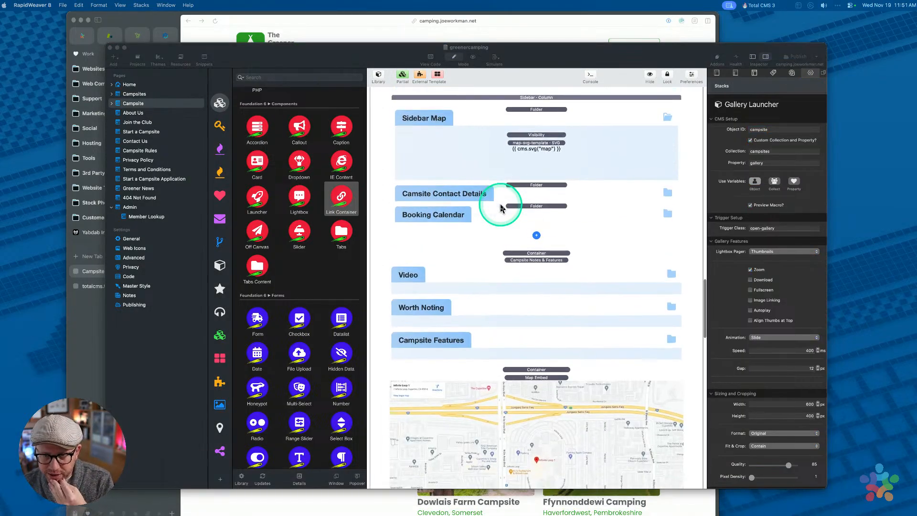
{"action": "scroll", "coordinate": [502, 208], "scroll_direction": "up", "scroll_amount": 15}
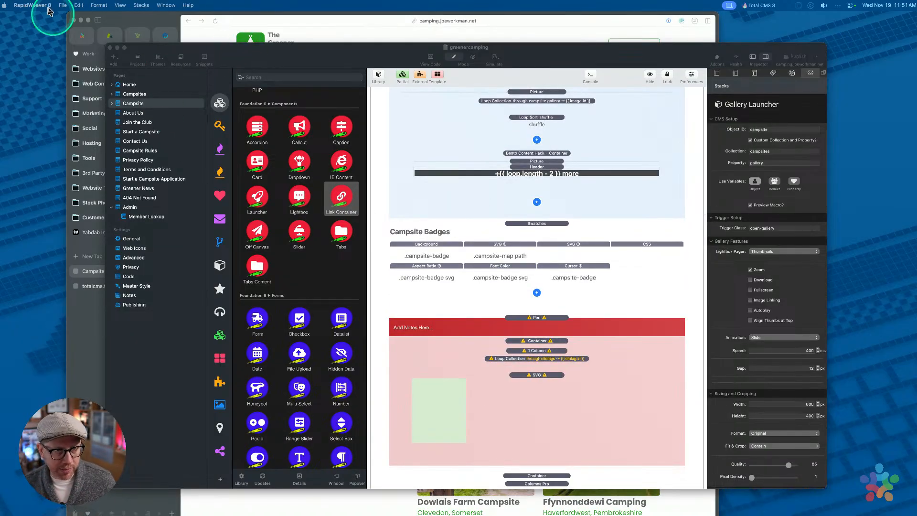
{"action": "left_click", "coordinate": [110, 48]}
{"action": "left_click", "coordinate": [214, 50]}
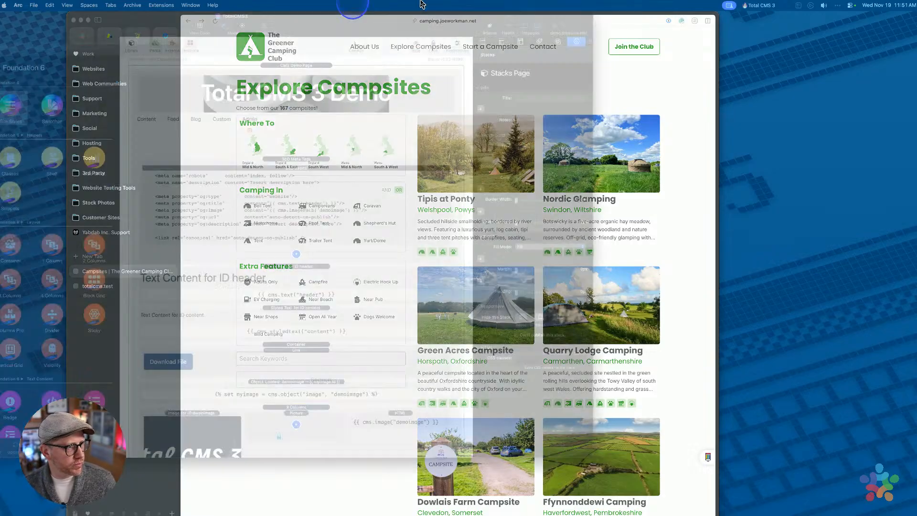
{"action": "left_click_drag", "start_coordinate": [352, 8], "coordinate": [582, 23]}
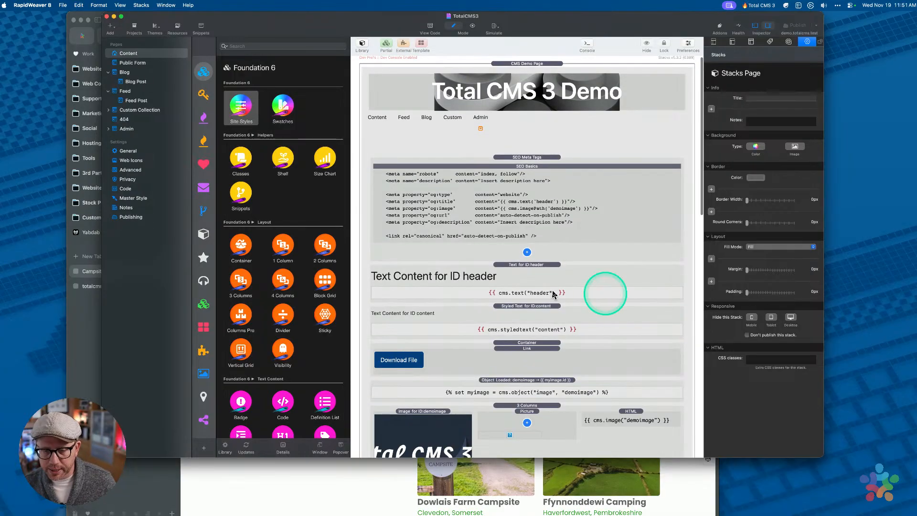
Select the Gallery Image stack inside My Custom Gallery
{"action": "scroll", "coordinate": [492, 311], "scroll_direction": "down", "scroll_amount": 3}
{"action": "scroll", "coordinate": [493, 311], "scroll_direction": "down", "scroll_amount": 10}
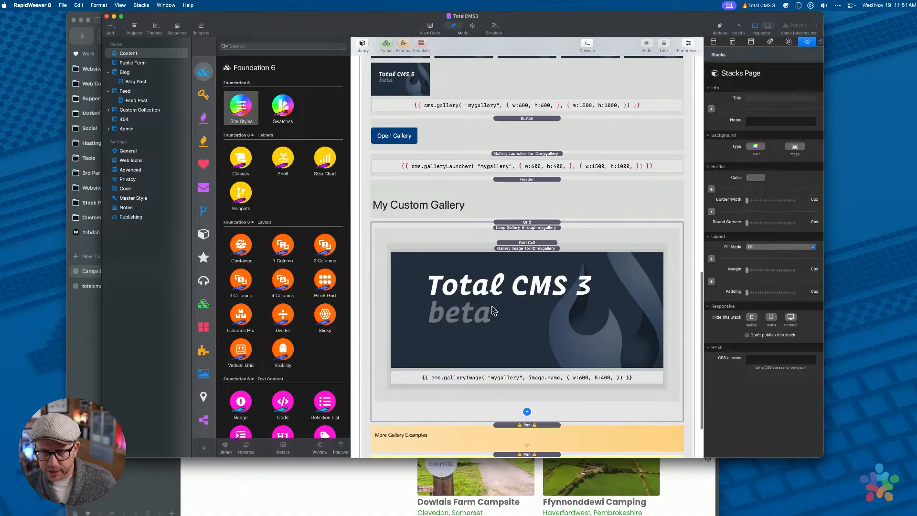
{"action": "scroll", "coordinate": [493, 310], "scroll_direction": "down", "scroll_amount": 1}
{"action": "left_click", "coordinate": [508, 252]}
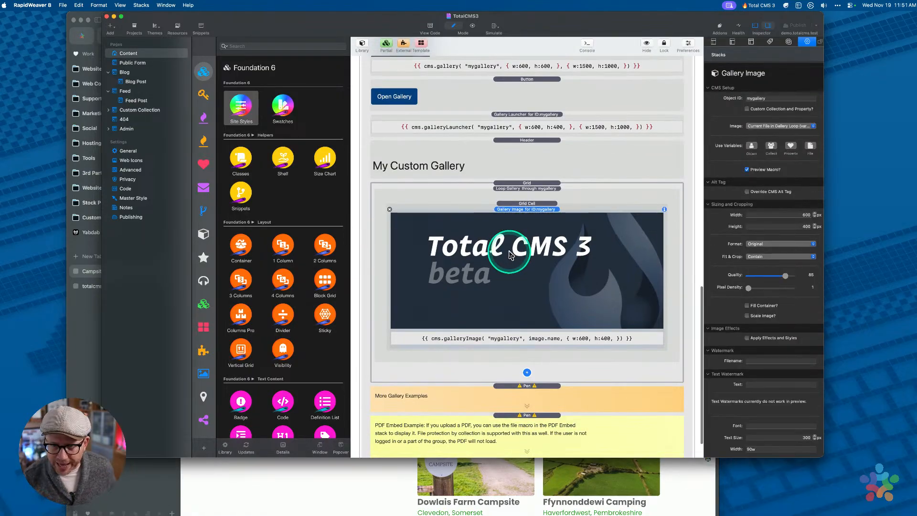
{"action": "scroll", "coordinate": [509, 252], "scroll_direction": "down", "scroll_amount": 1}
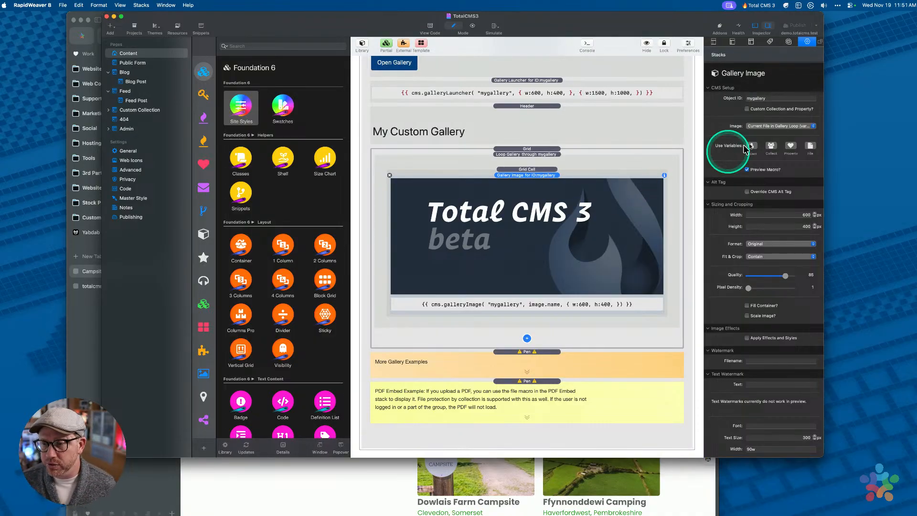
Set the image source to File Index and enter 3 as the file
{"action": "left_click", "coordinate": [764, 127]}
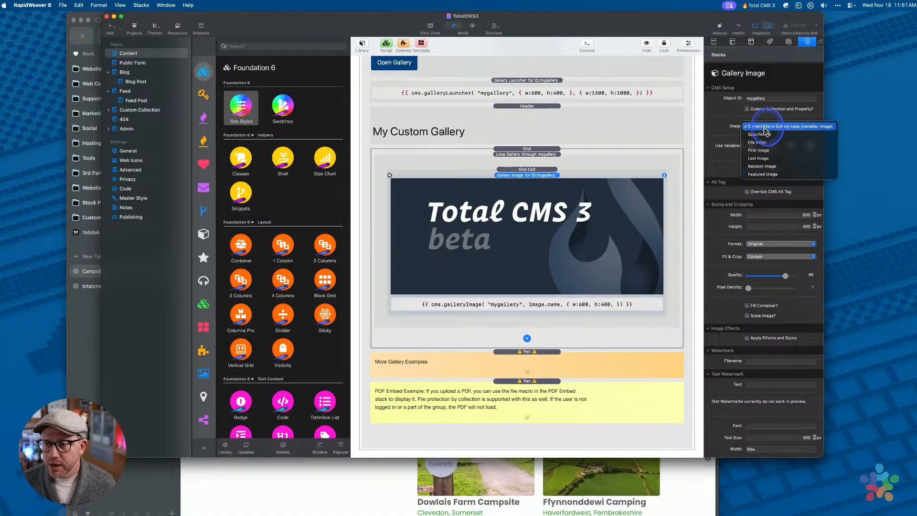
{"action": "left_click", "coordinate": [768, 143]}
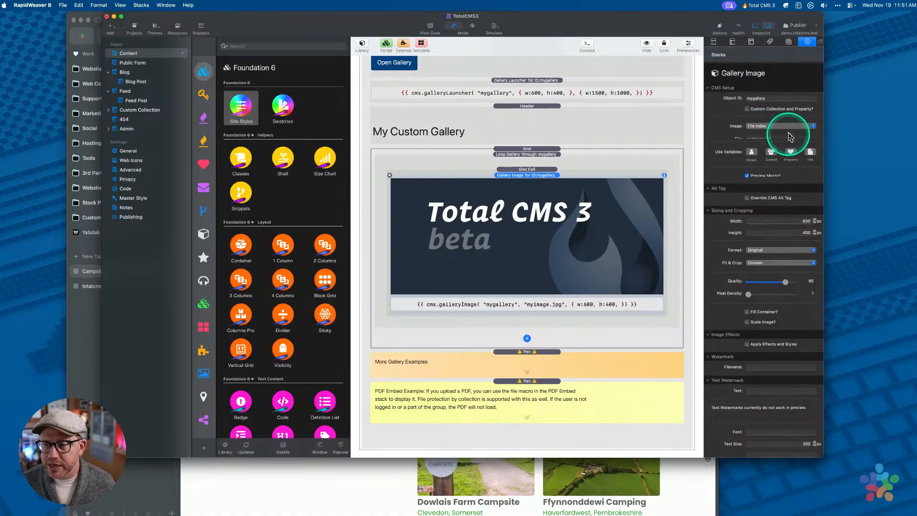
{"action": "left_click", "coordinate": [770, 127]}
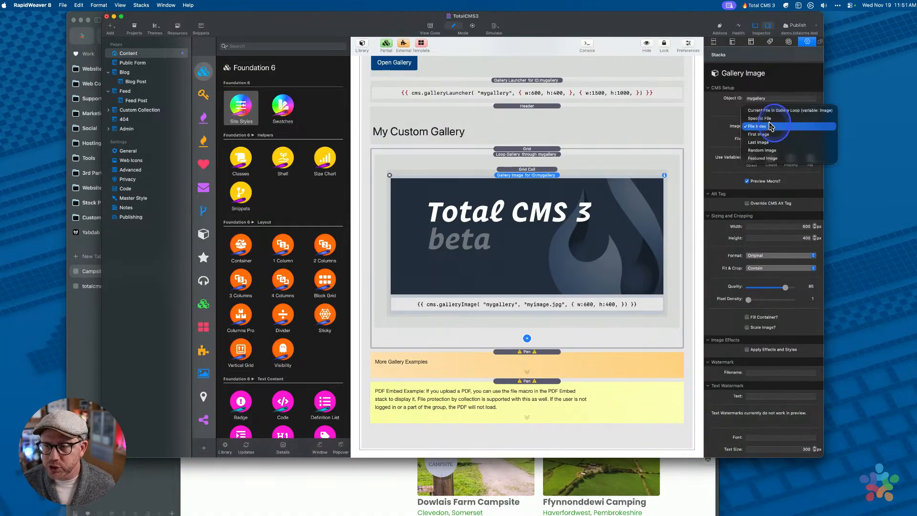
{"action": "left_click", "coordinate": [789, 126]}
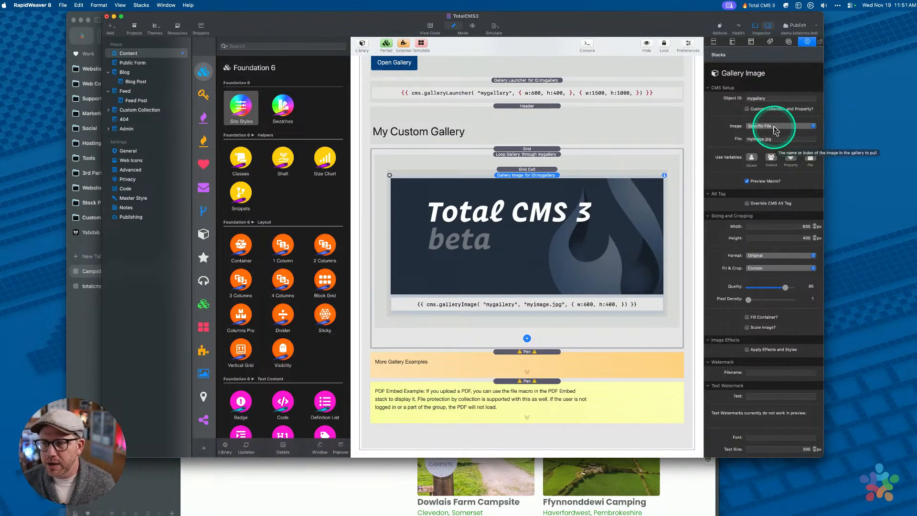
{"action": "left_click", "coordinate": [776, 128]}
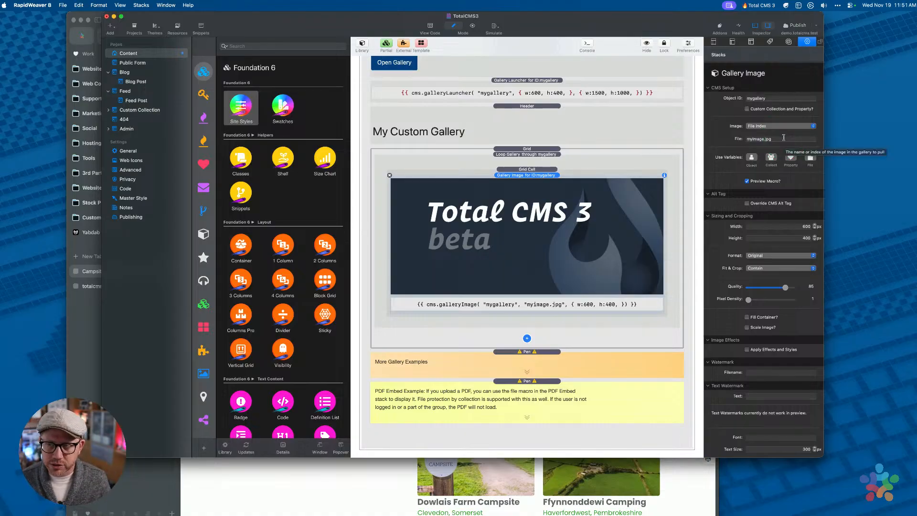
{"action": "left_click", "coordinate": [770, 127]}
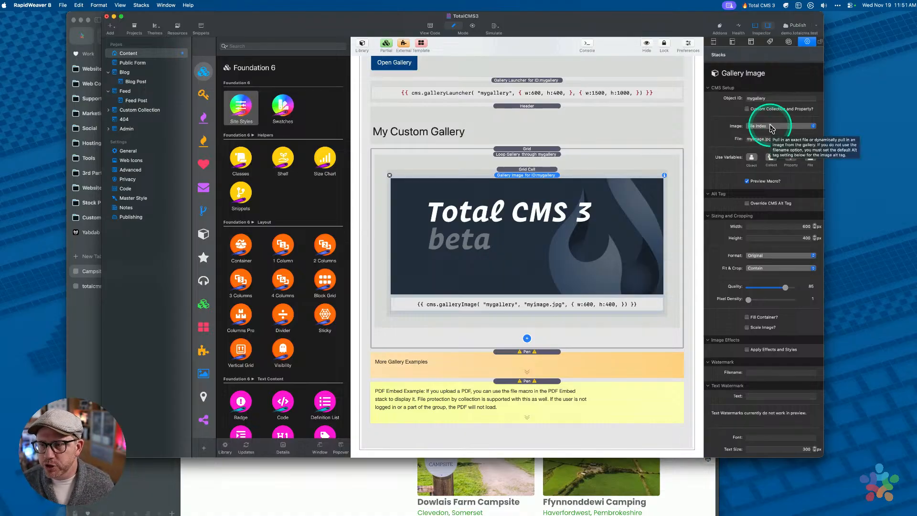
{"action": "left_click", "coordinate": [777, 139]}
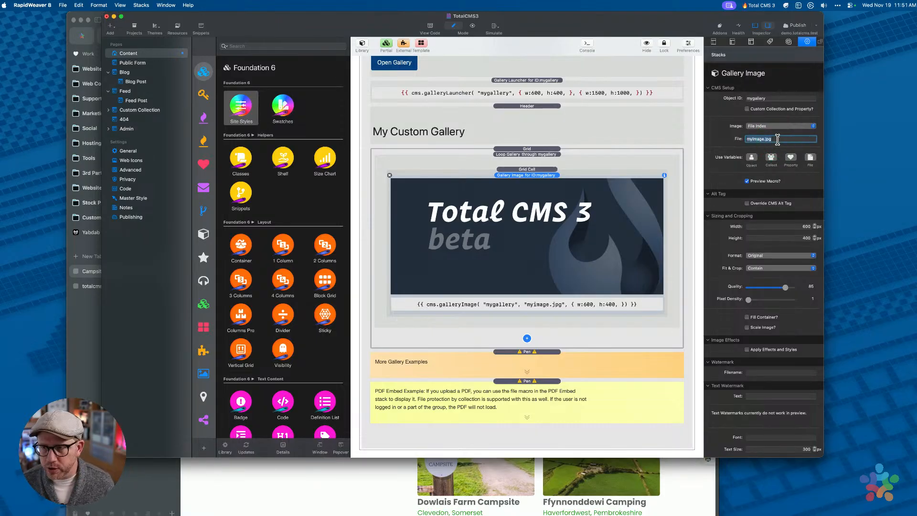
{"action": "key", "text": "Tab"}
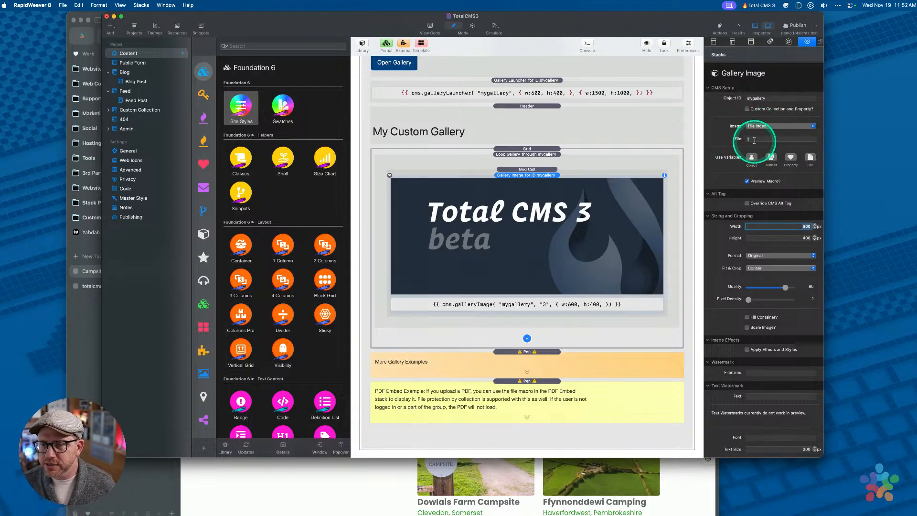
{"action": "left_click", "coordinate": [763, 127]}
Set the Gallery Image source to Current File in Gallery Loop
{"action": "left_click", "coordinate": [767, 135]}
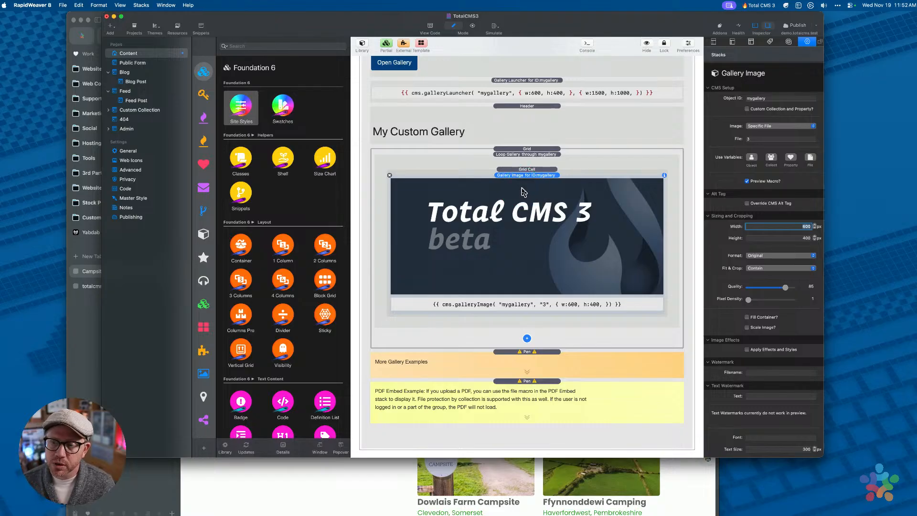
{"action": "left_click", "coordinate": [527, 157]}
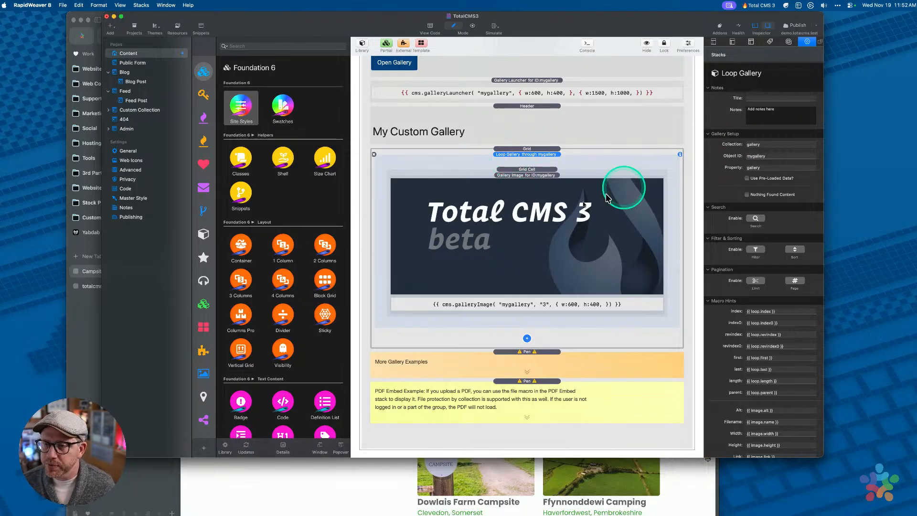
{"action": "left_click", "coordinate": [567, 196]}
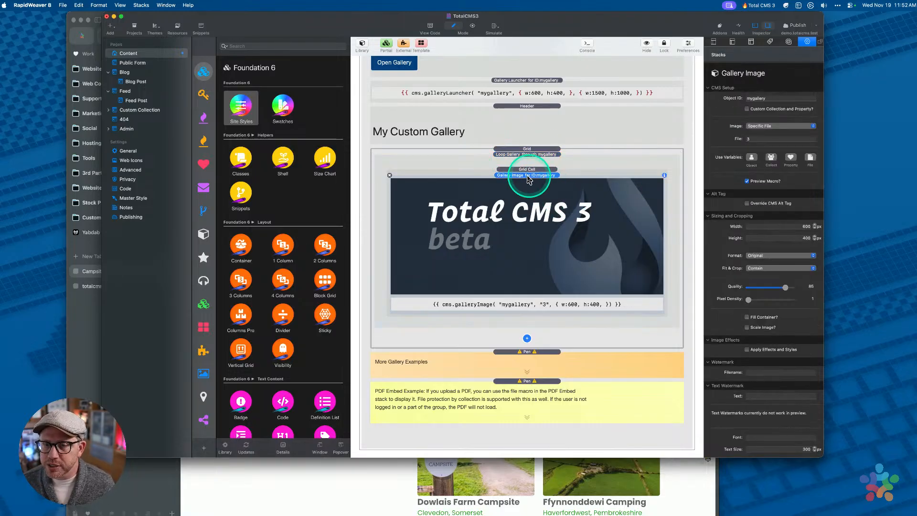
{"action": "left_click", "coordinate": [766, 126]}
{"action": "left_click", "coordinate": [769, 118]}
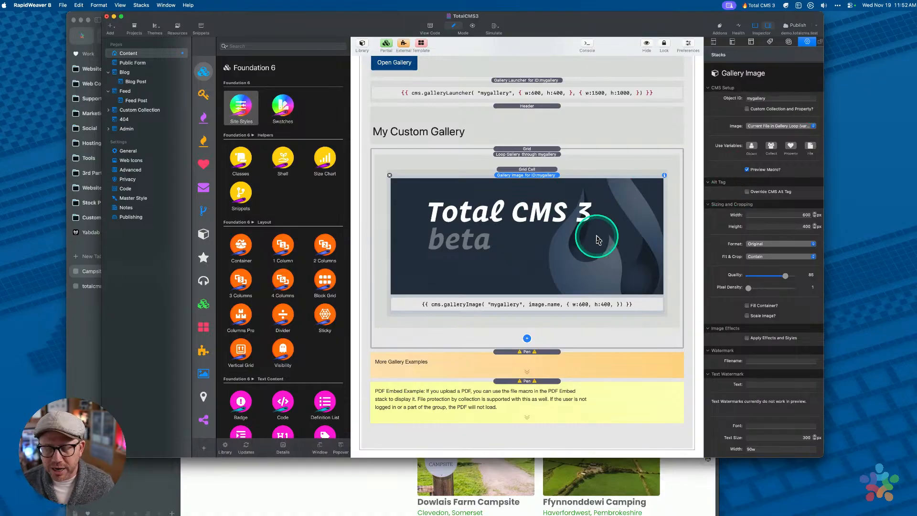
Mark the mygallery Object ID as a variable under Use Variables
{"action": "left_click", "coordinate": [771, 98]}
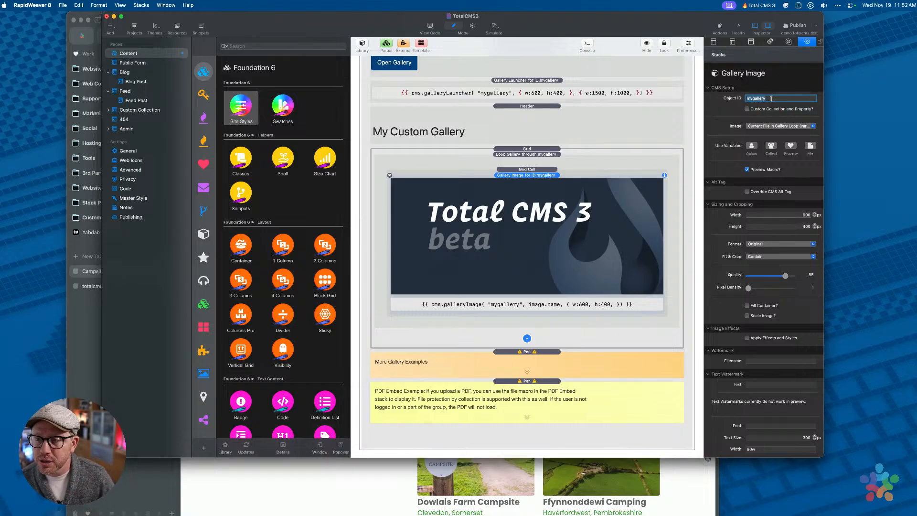
{"action": "left_click", "coordinate": [770, 98]}
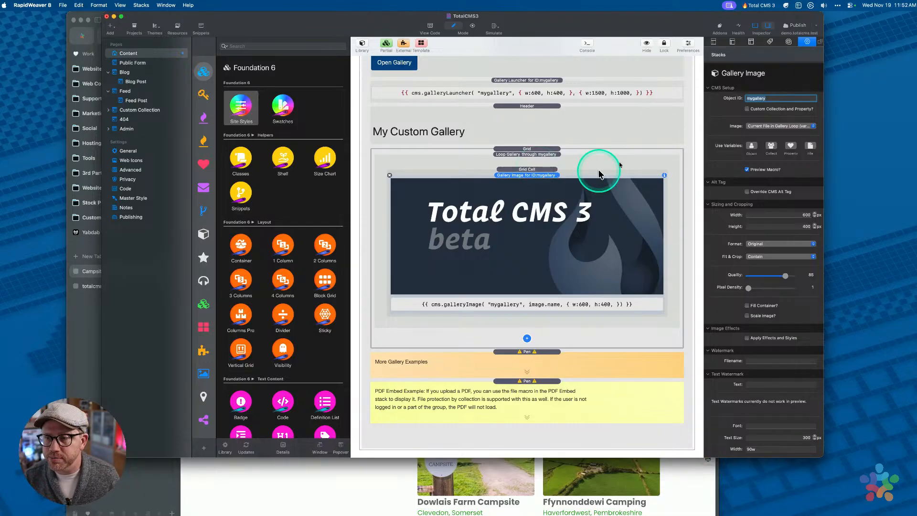
{"action": "left_click", "coordinate": [752, 146]}
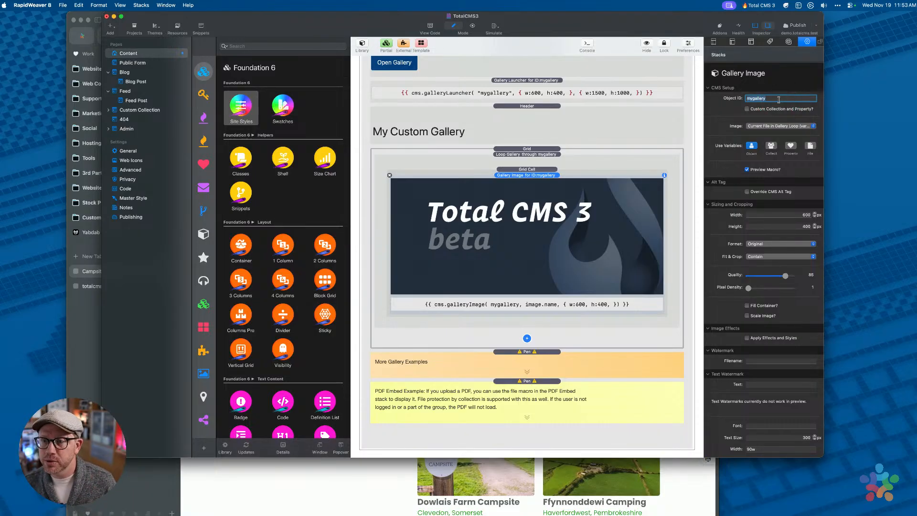
Turn off the Object variable and set the image back to Specific File 3
{"action": "left_click", "coordinate": [752, 147]}
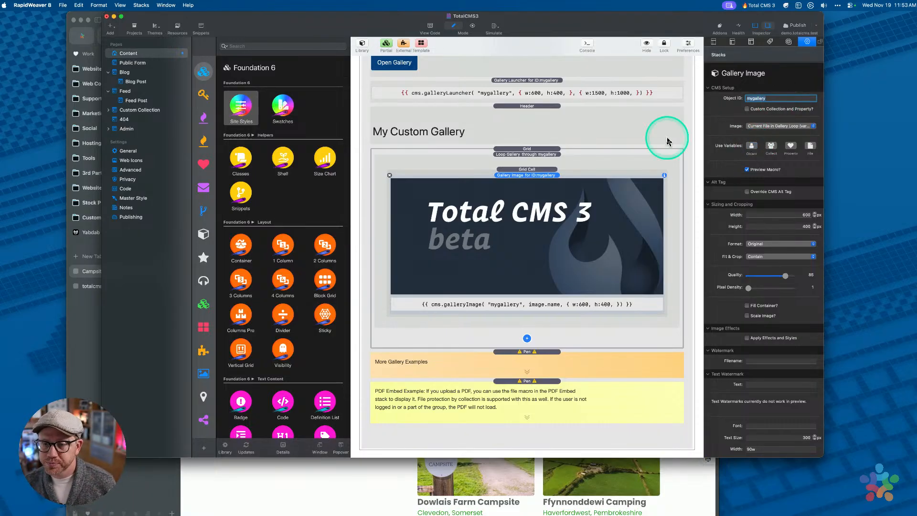
{"action": "left_click", "coordinate": [539, 183]}
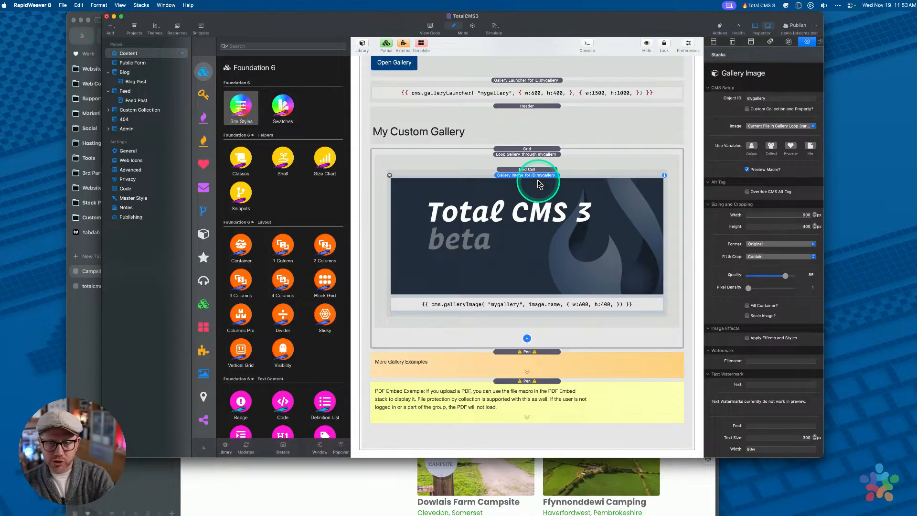
{"action": "left_click", "coordinate": [756, 126]}
{"action": "left_click", "coordinate": [760, 137]}
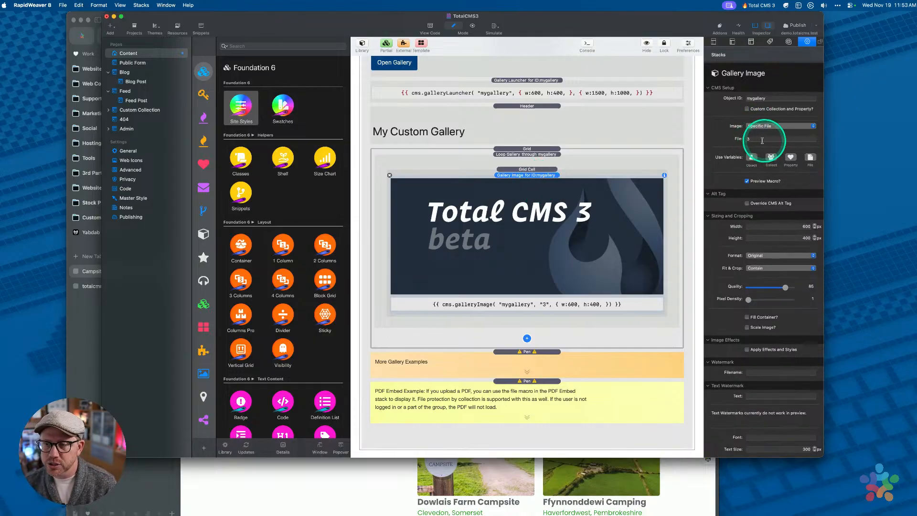
{"action": "left_click", "coordinate": [759, 128]}
{"action": "left_click", "coordinate": [758, 127]}
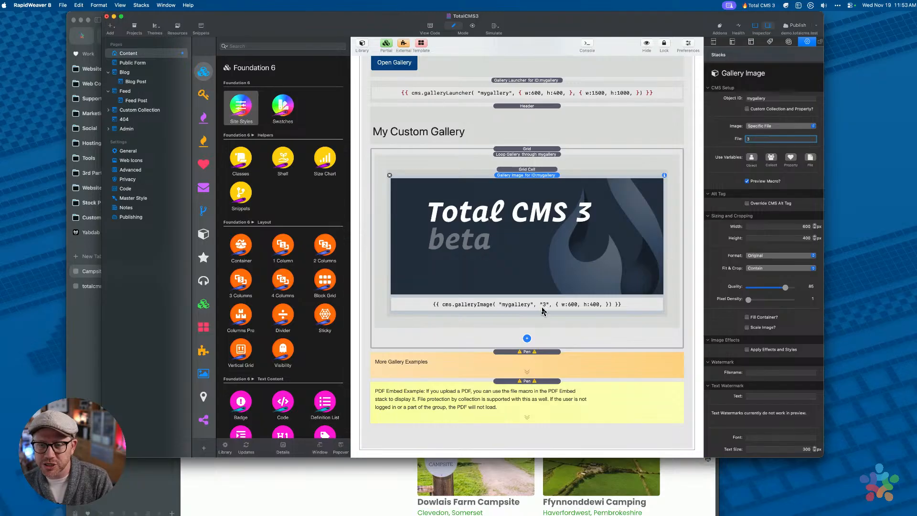
{"action": "left_click", "coordinate": [546, 306]}
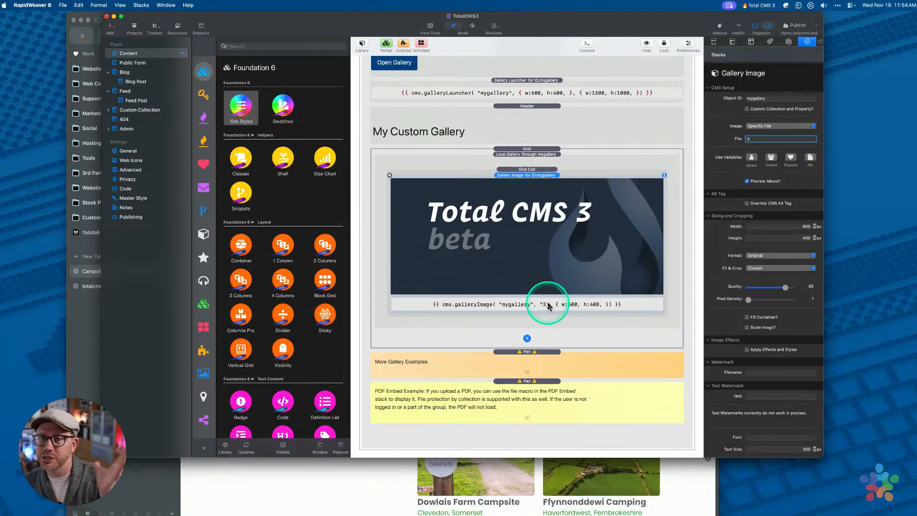
{"action": "left_click", "coordinate": [549, 306]}
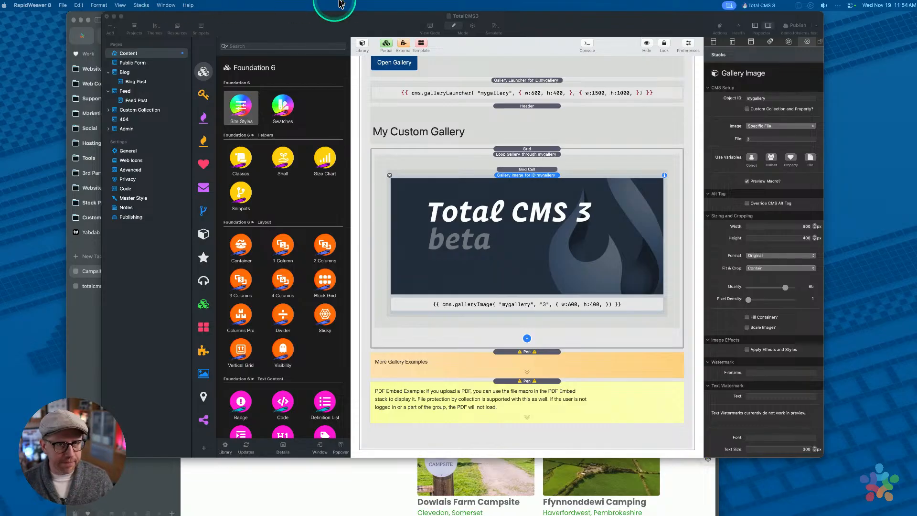
{"action": "left_click_drag", "start_coordinate": [335, 21], "coordinate": [382, 30]}
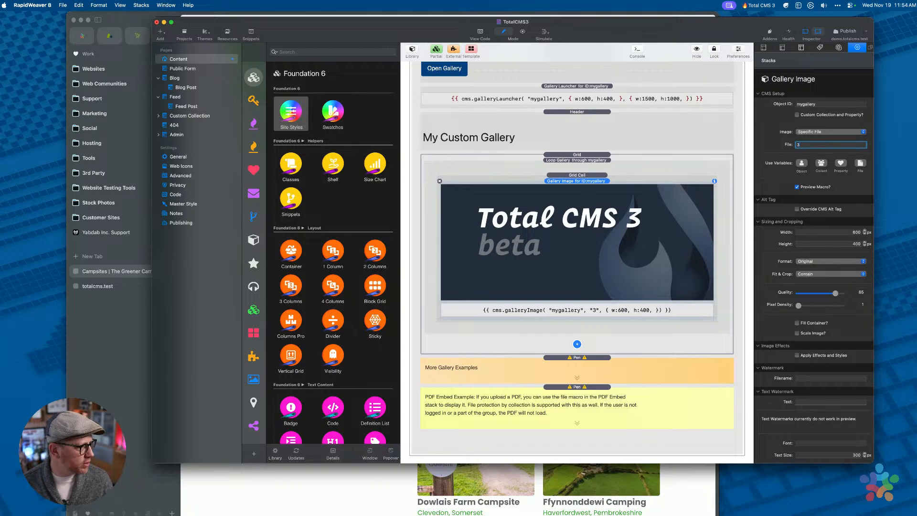
Open greenercamping.rw8 from Open Recent and select Member Lookup under Admin
{"action": "left_click_drag", "start_coordinate": [352, 22], "coordinate": [331, 35]}
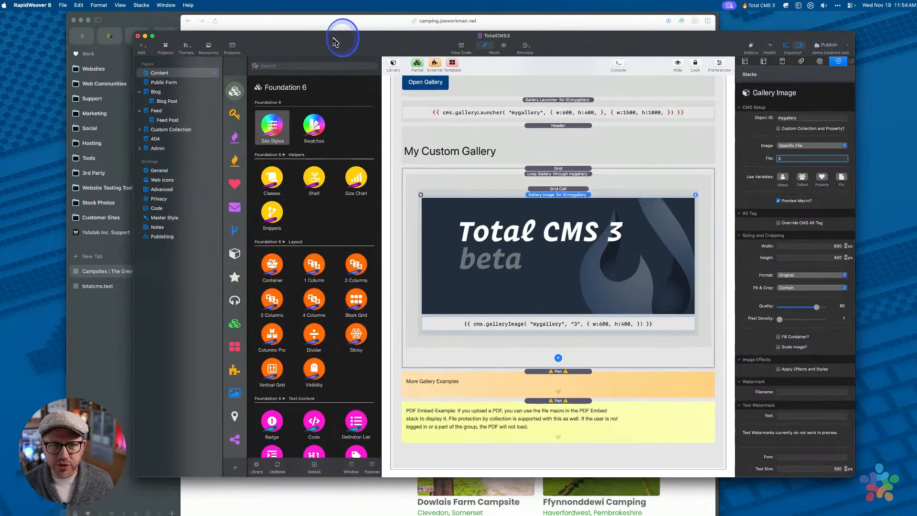
{"action": "left_click", "coordinate": [62, 5]}
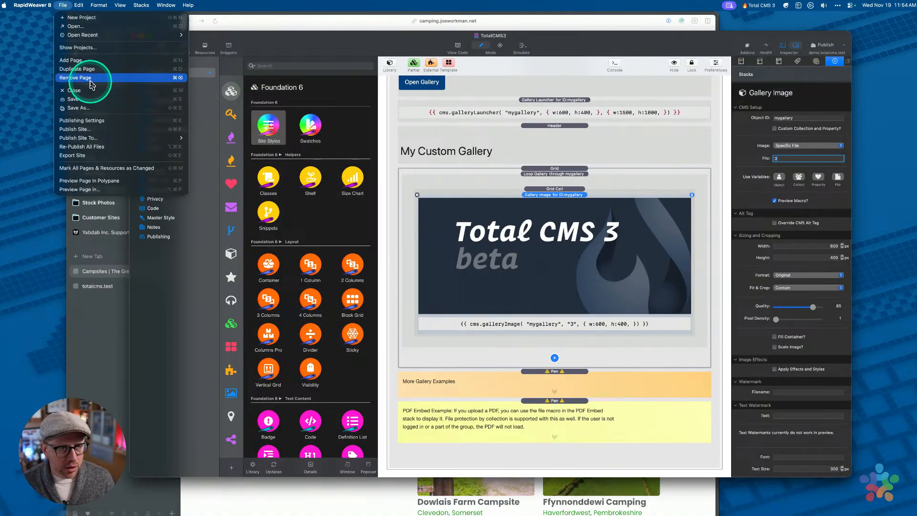
{"action": "mouse_move", "coordinate": [100, 35]}
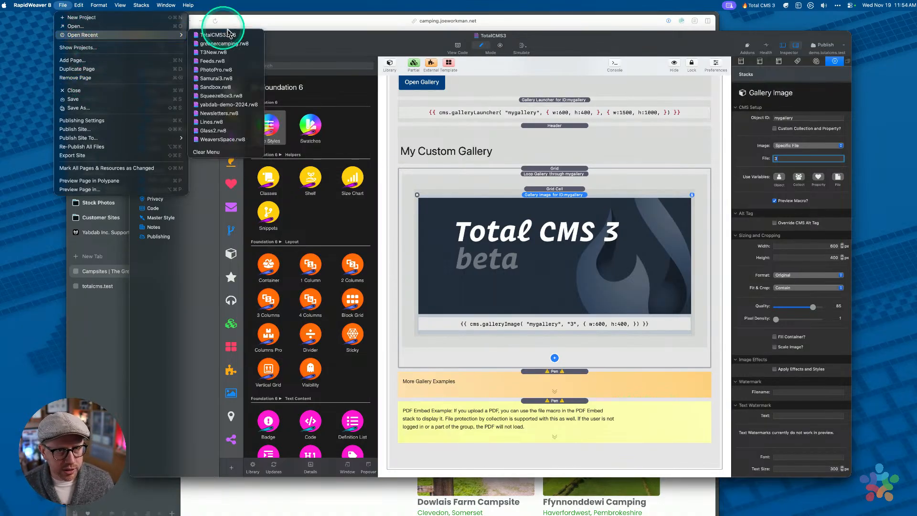
{"action": "left_click", "coordinate": [225, 44]}
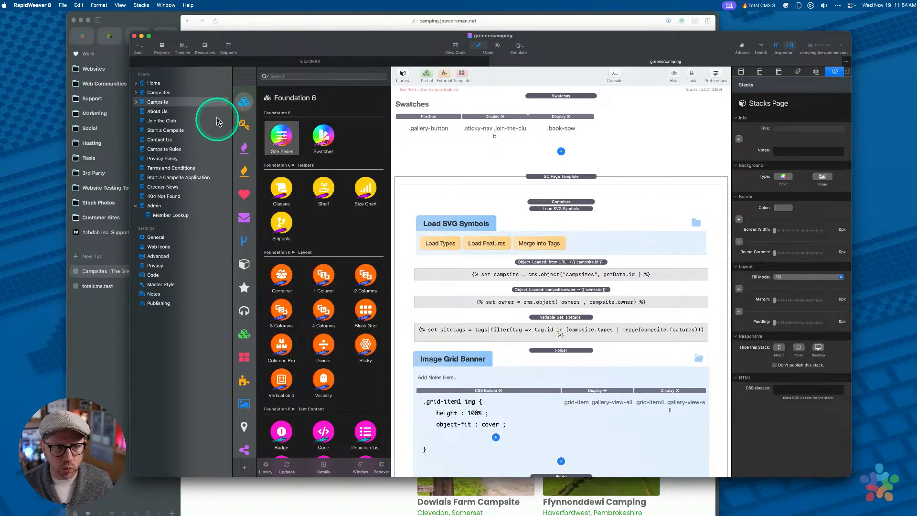
{"action": "left_click", "coordinate": [170, 215]}
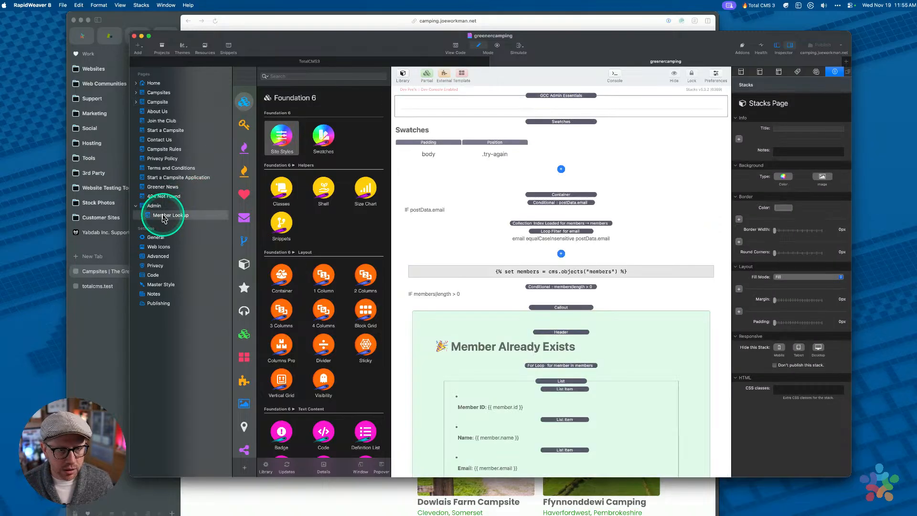
Check both campsite Select stacks in the Form Builder, then bring the Greener Camping Club site forward
{"action": "scroll", "coordinate": [512, 245], "scroll_direction": "down", "scroll_amount": 15}
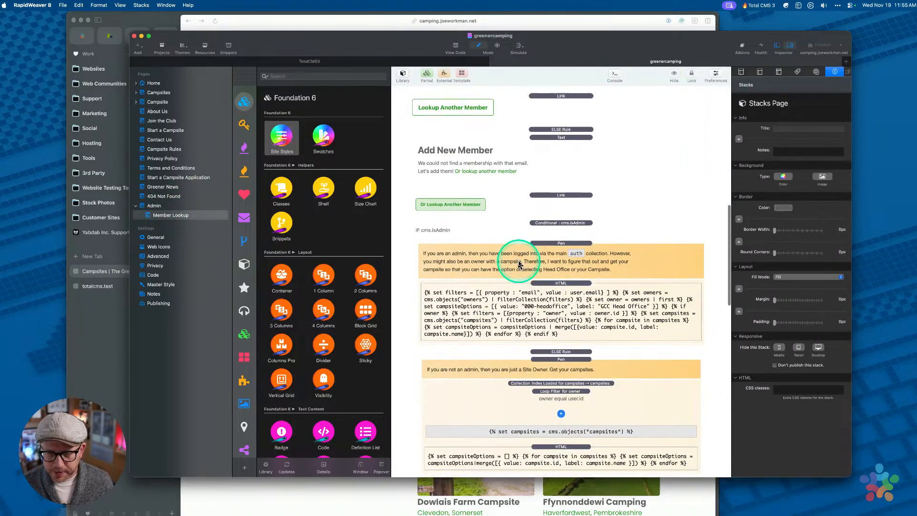
{"action": "scroll", "coordinate": [520, 265], "scroll_direction": "down", "scroll_amount": 8}
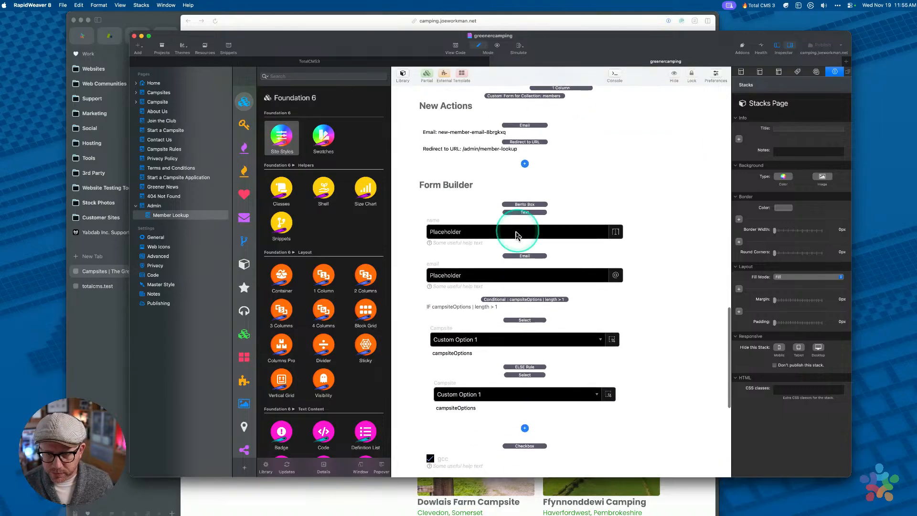
{"action": "left_click", "coordinate": [518, 294]}
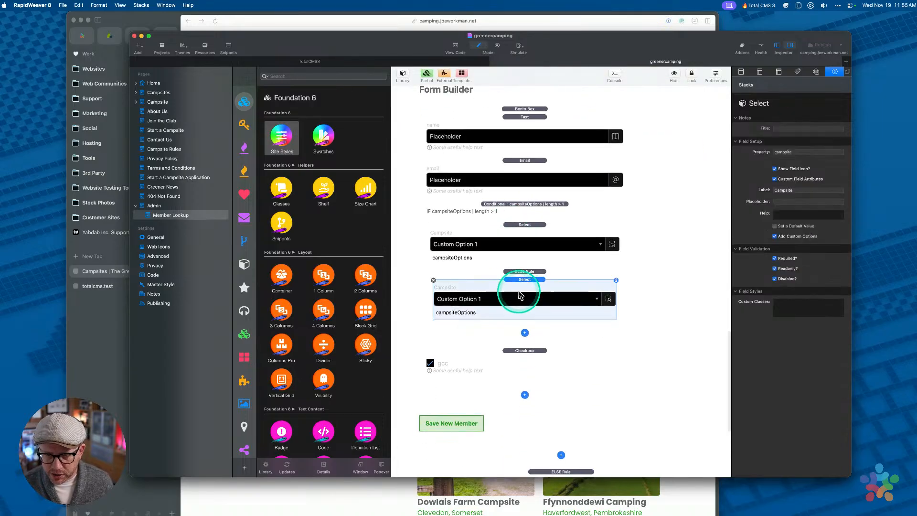
{"action": "left_click", "coordinate": [520, 243]}
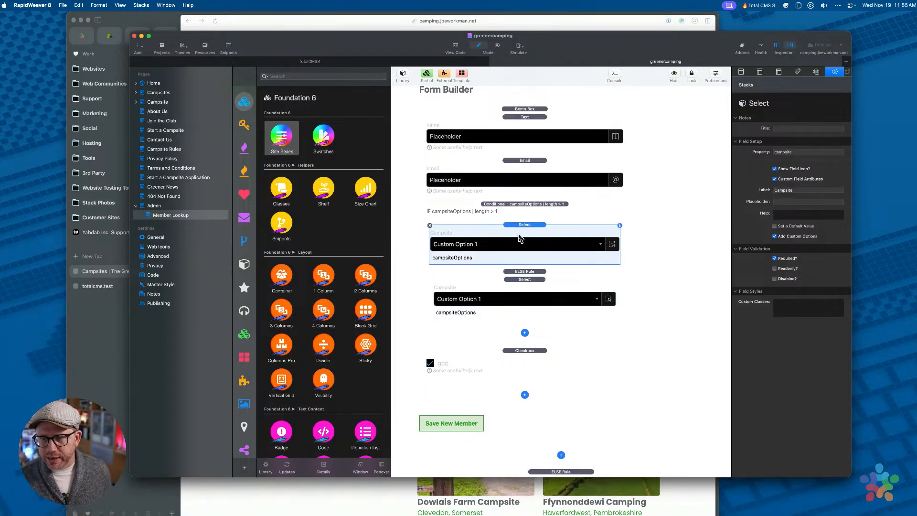
{"action": "left_click", "coordinate": [79, 367]}
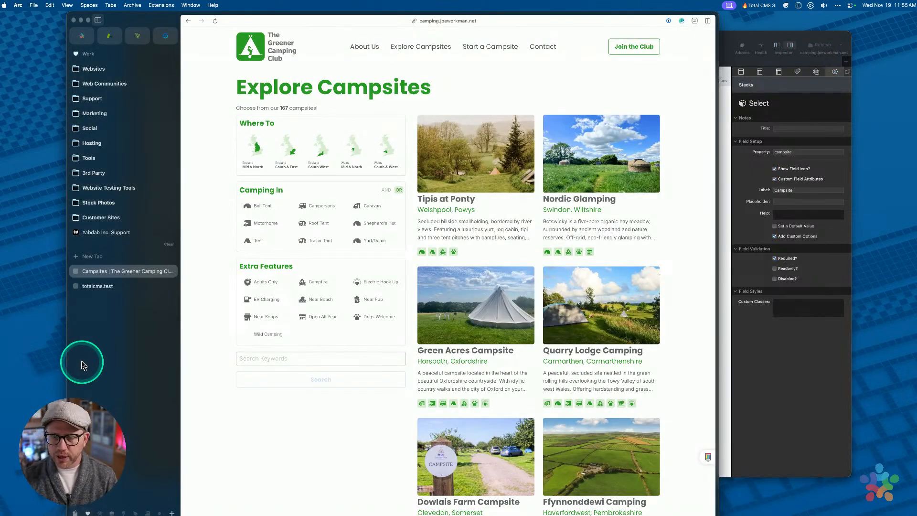
Go to the club site's admin page by changing the address to admin
{"action": "scroll", "coordinate": [454, 385], "scroll_direction": "down", "scroll_amount": 10}
{"action": "scroll", "coordinate": [359, 365], "scroll_direction": "up", "scroll_amount": 10}
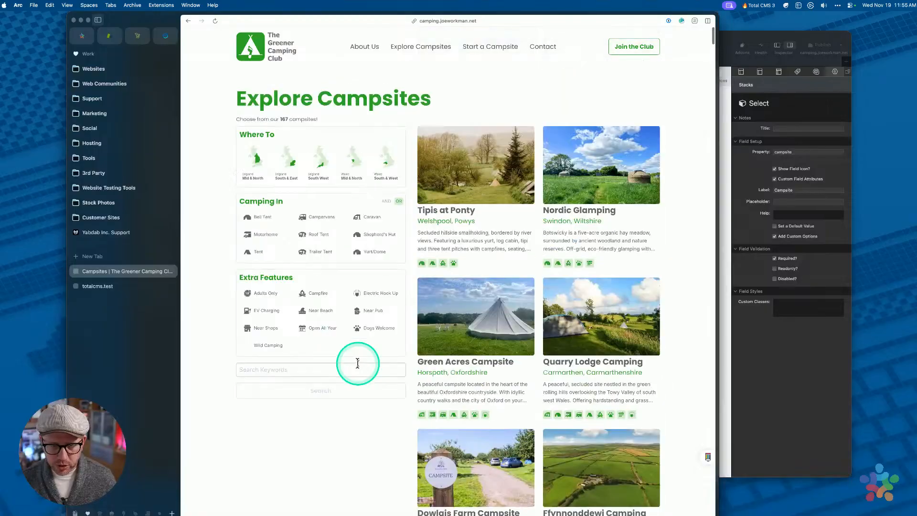
{"action": "key", "text": "super+l"}
{"action": "key", "text": "Right"}
{"action": "key", "text": "alt+shift+Left"}
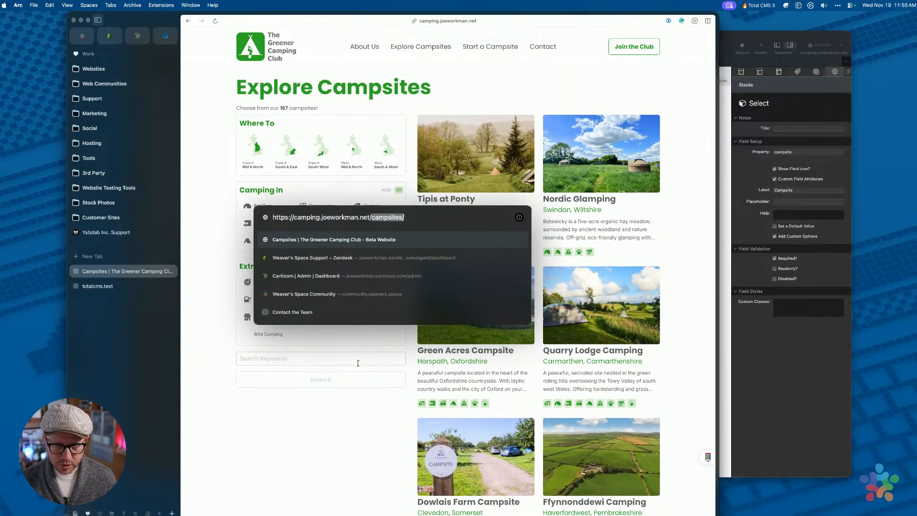
{"action": "type", "text": "admin"}
{"action": "key", "text": "Return"}
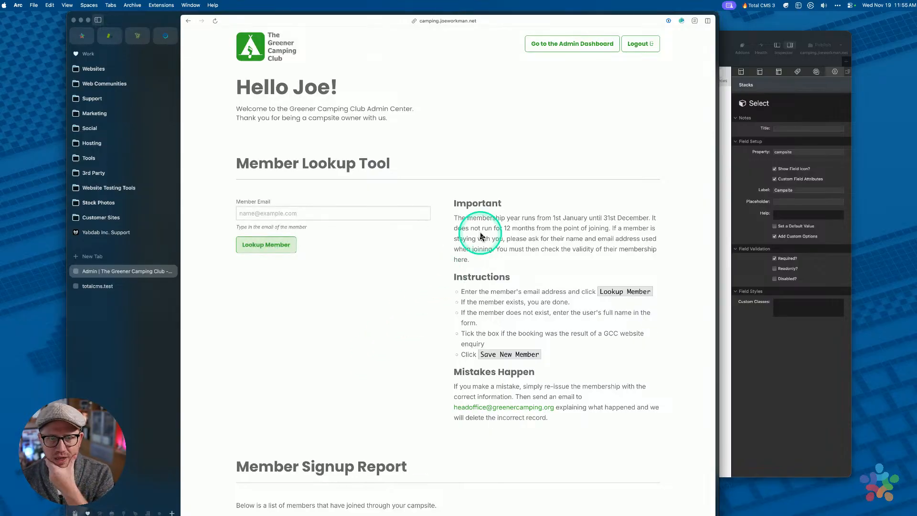
Look up two saved member emails to see whether each is a member, then return to RapidWeaver
{"action": "left_click", "coordinate": [315, 210]}
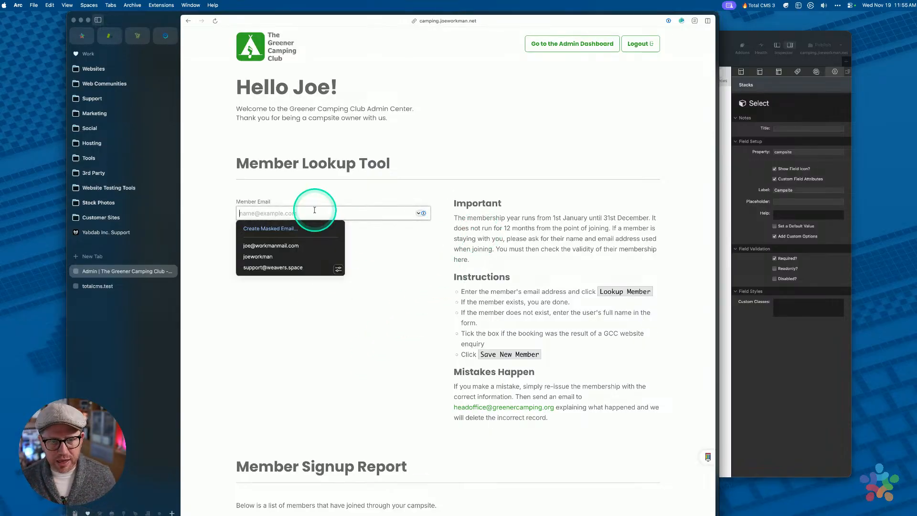
{"action": "left_click", "coordinate": [270, 245]}
{"action": "left_click", "coordinate": [267, 248]}
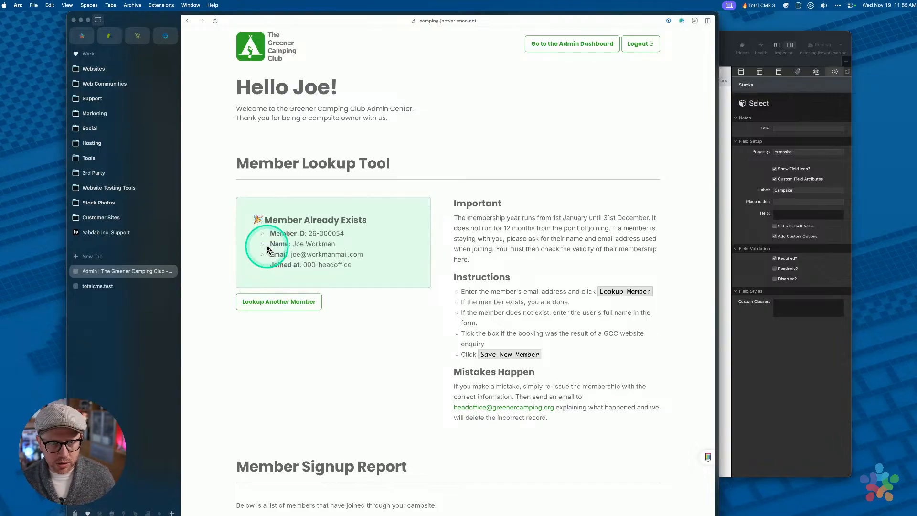
{"action": "left_click", "coordinate": [270, 302]}
{"action": "left_click", "coordinate": [280, 215]}
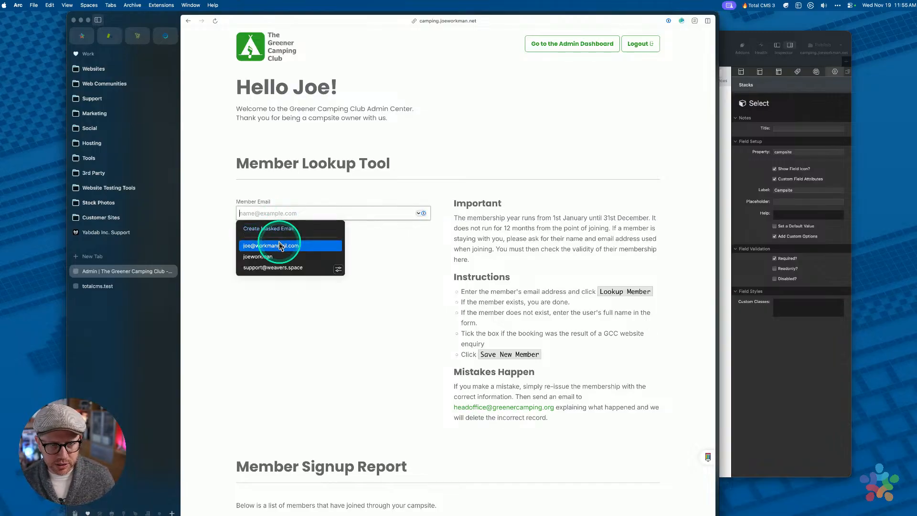
{"action": "left_click", "coordinate": [270, 266]}
{"action": "left_click", "coordinate": [272, 246]}
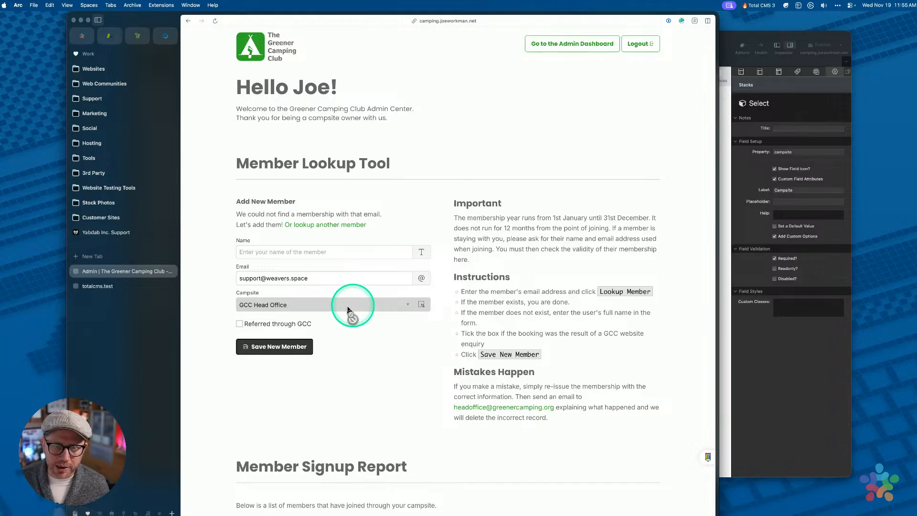
{"action": "left_click", "coordinate": [769, 329]}
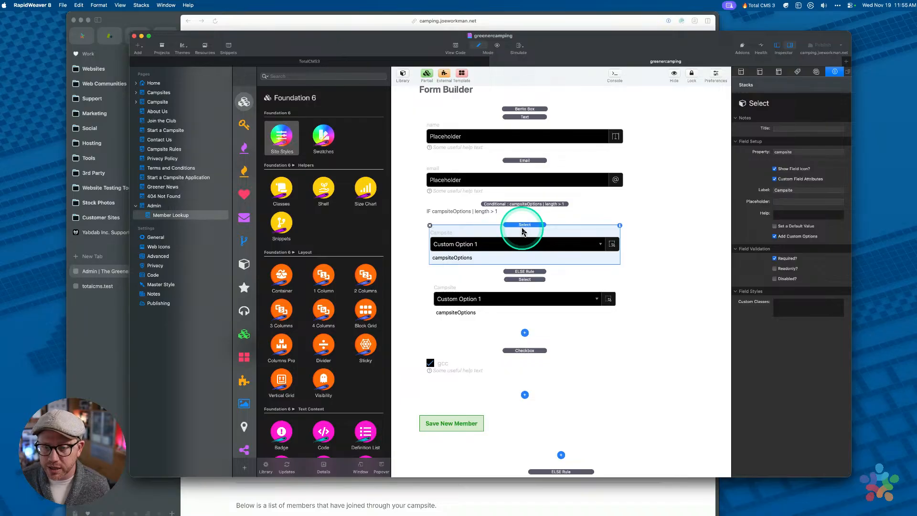
{"action": "double_click", "coordinate": [451, 260]}
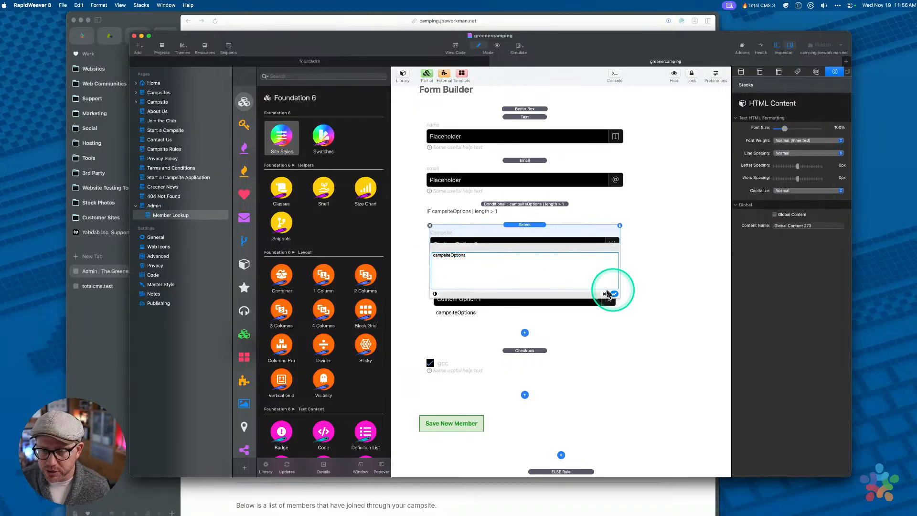
{"action": "left_click", "coordinate": [521, 279]}
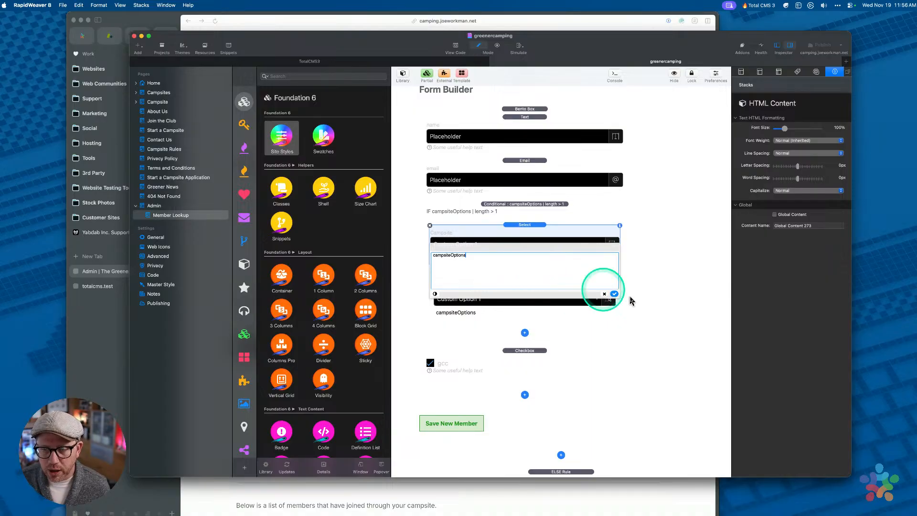
{"action": "double_click", "coordinate": [482, 262]}
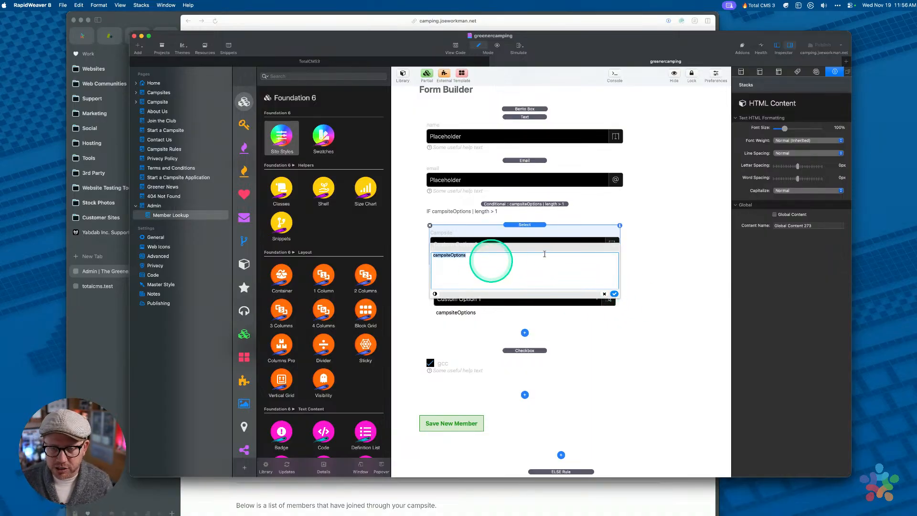
{"action": "left_click", "coordinate": [531, 225]}
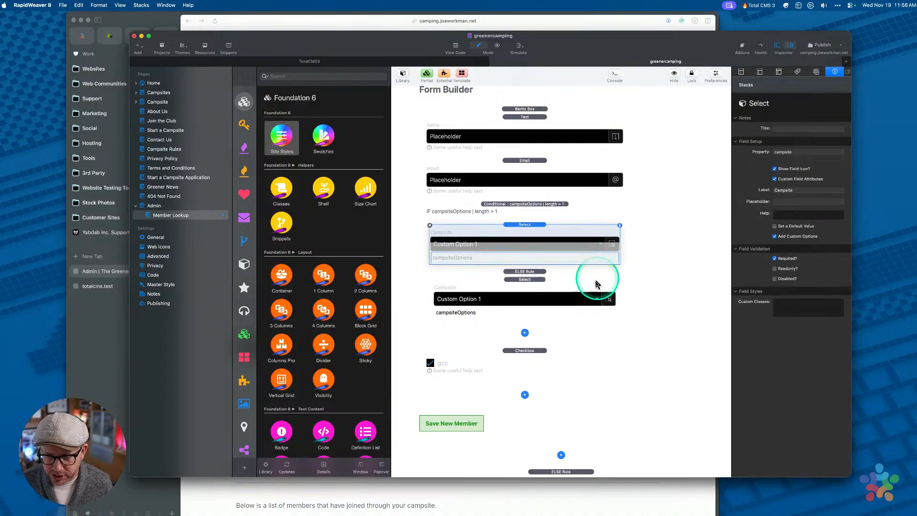
{"action": "left_click", "coordinate": [526, 395]}
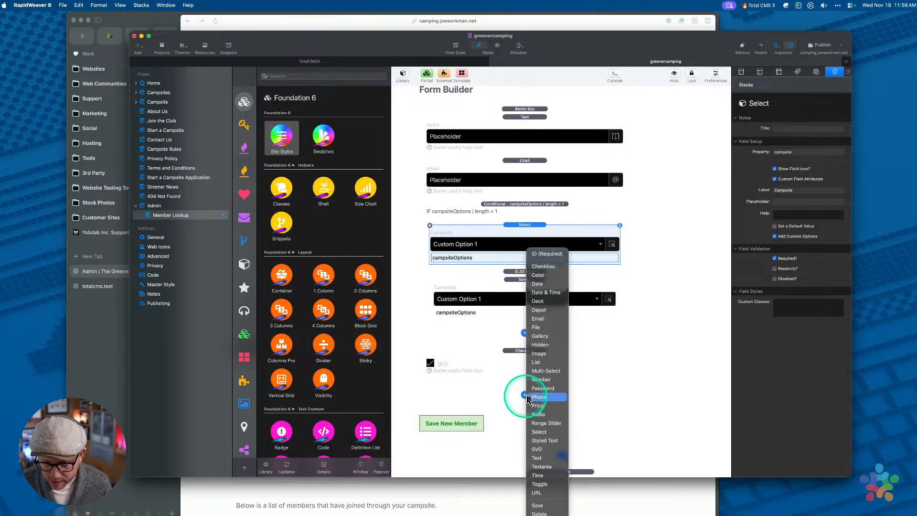
{"action": "left_click", "coordinate": [539, 431]}
{"action": "scroll", "coordinate": [530, 406], "scroll_direction": "down", "scroll_amount": 2}
{"action": "scroll", "coordinate": [526, 401], "scroll_direction": "down", "scroll_amount": 2}
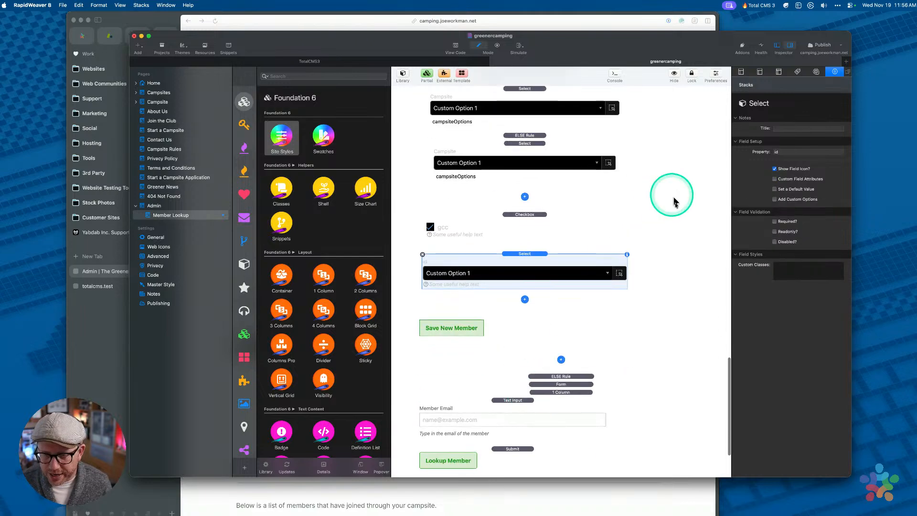
{"action": "left_click", "coordinate": [775, 200]}
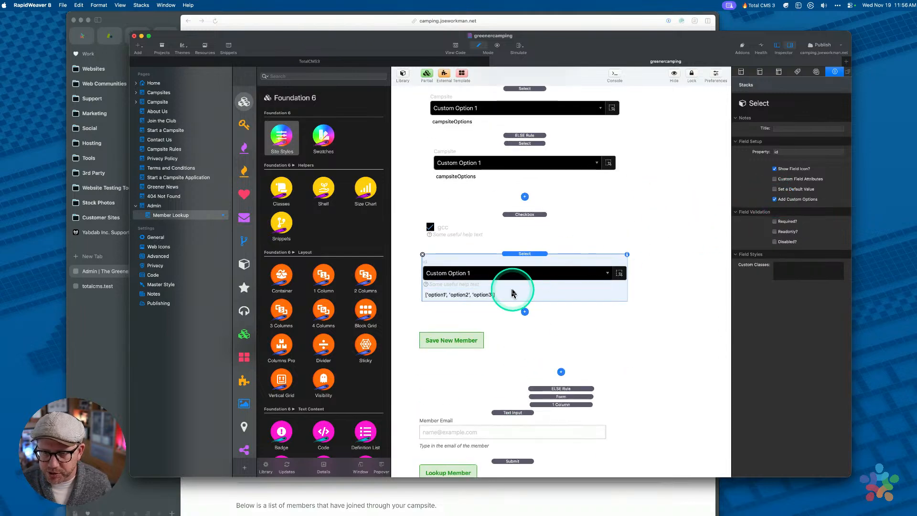
{"action": "double_click", "coordinate": [473, 295]}
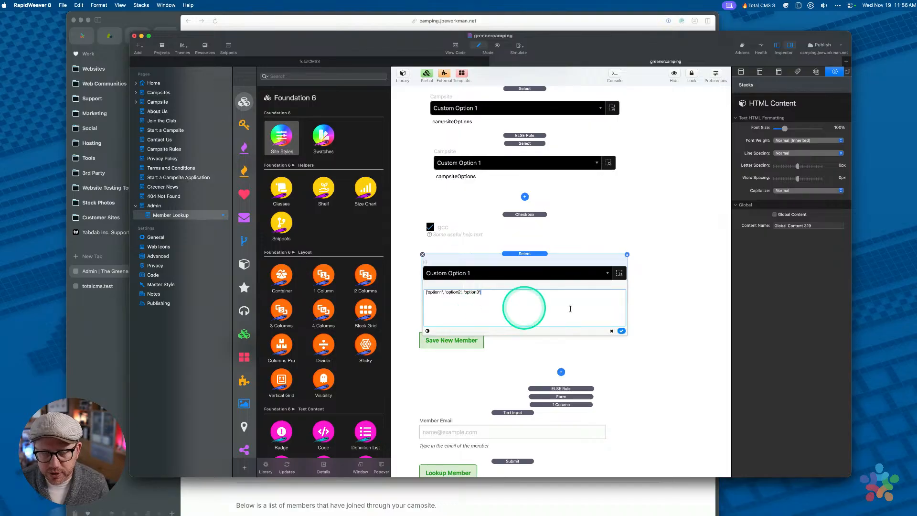
{"action": "left_click", "coordinate": [621, 331]}
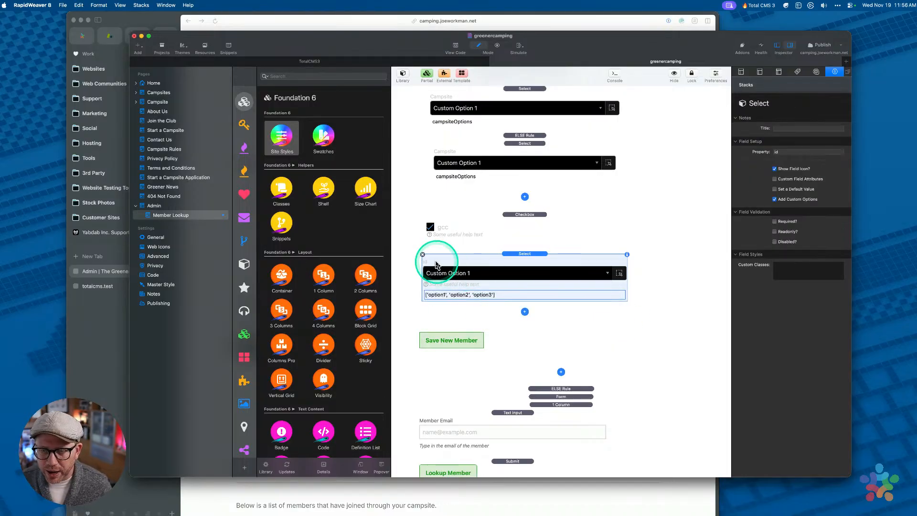
{"action": "scroll", "coordinate": [503, 200], "scroll_direction": "up", "scroll_amount": 2}
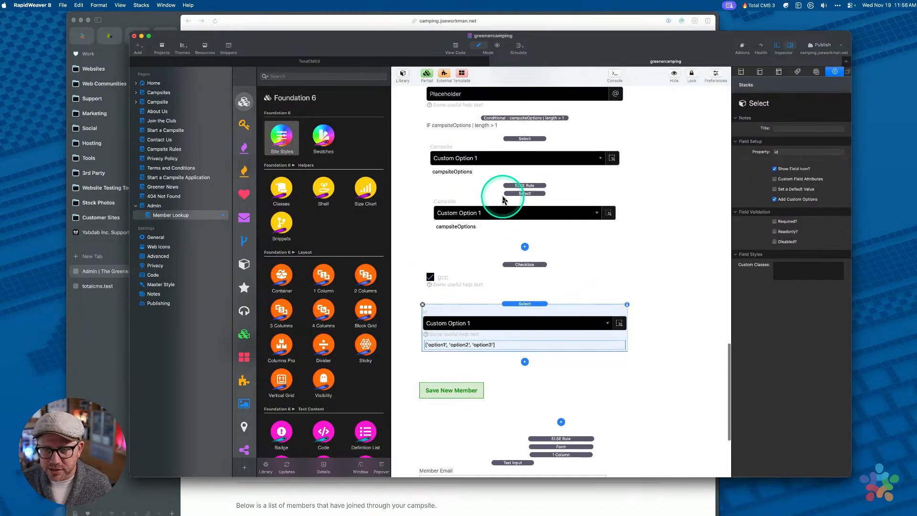
{"action": "left_click", "coordinate": [422, 305]}
{"action": "scroll", "coordinate": [514, 234], "scroll_direction": "up", "scroll_amount": 8}
{"action": "scroll", "coordinate": [512, 234], "scroll_direction": "up", "scroll_amount": 5}
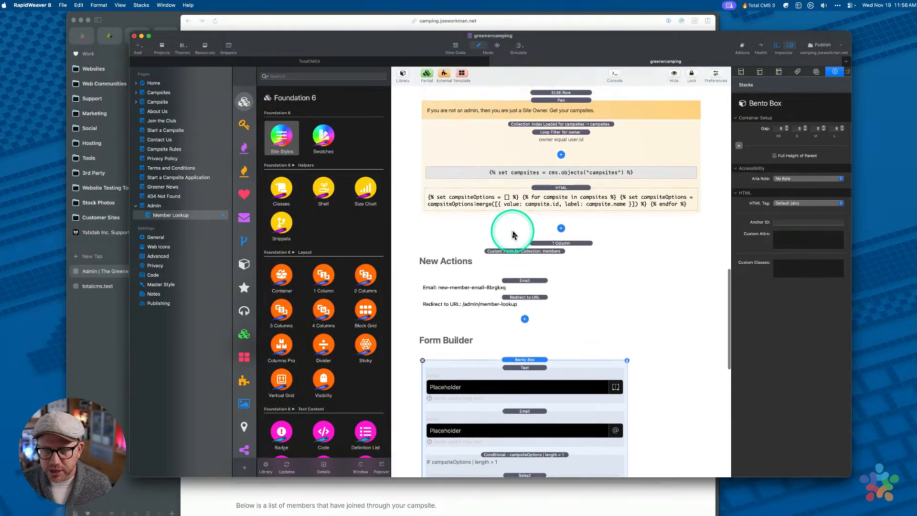
{"action": "double_click", "coordinate": [541, 205]}
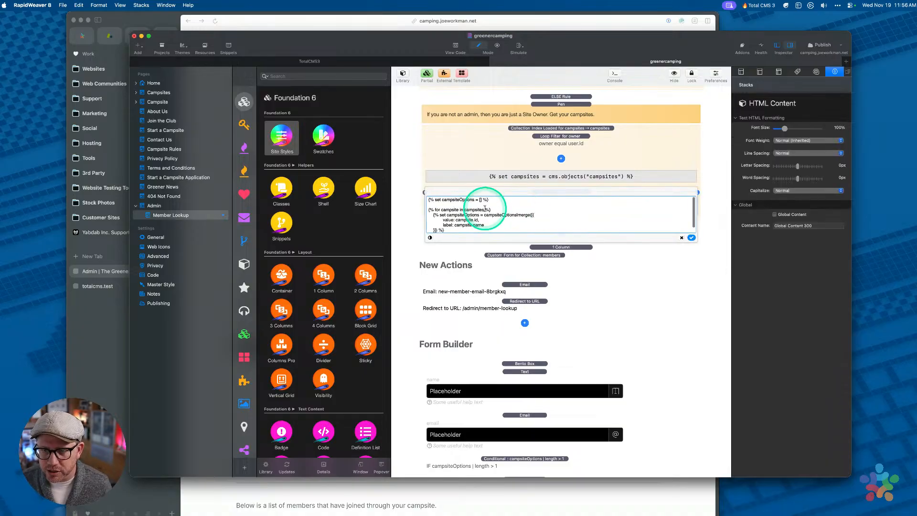
{"action": "left_click", "coordinate": [681, 237]}
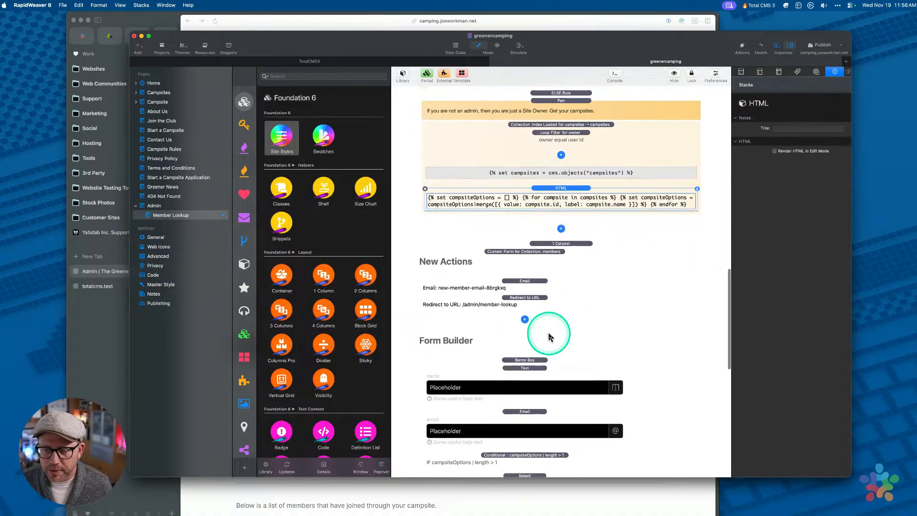
{"action": "scroll", "coordinate": [549, 325], "scroll_direction": "down", "scroll_amount": 10}
{"action": "double_click", "coordinate": [492, 279]}
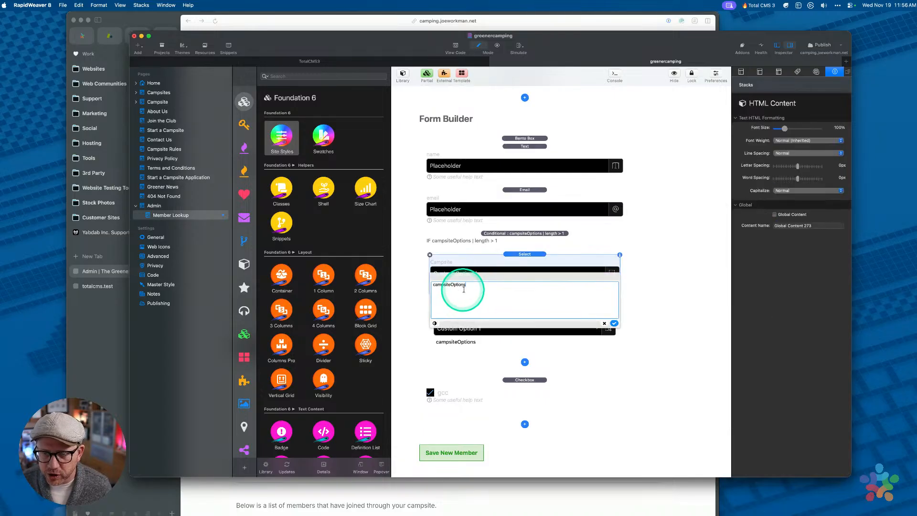
{"action": "left_click", "coordinate": [605, 325]}
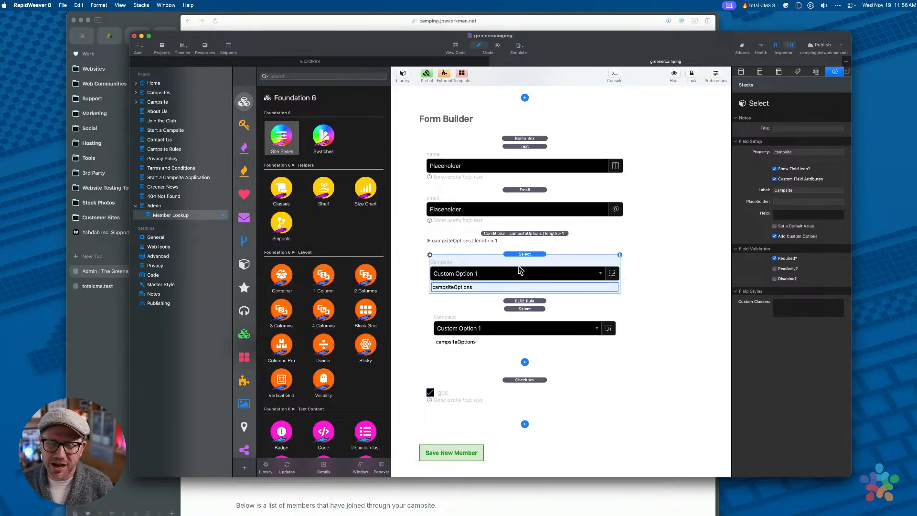
{"action": "left_click", "coordinate": [525, 234]}
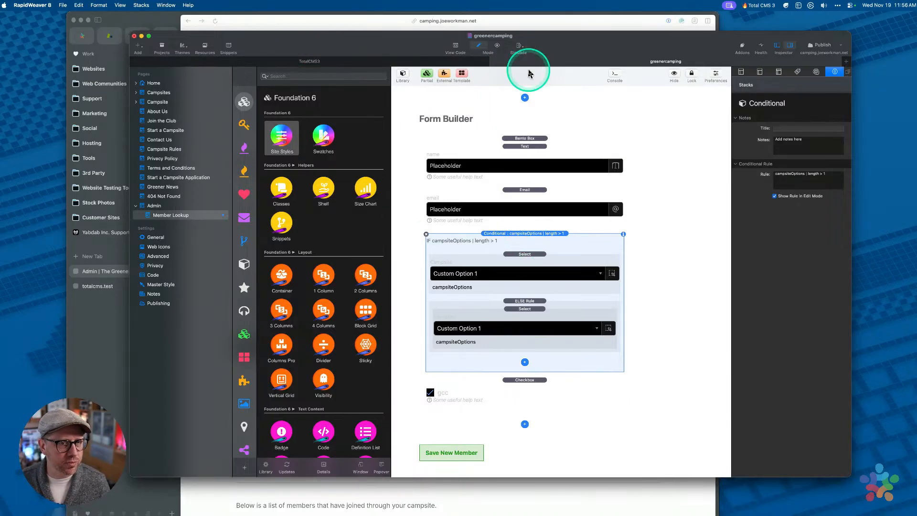
Close the greenercamping project, answer the save prompt, and minimise RapidWeaver
{"action": "left_click", "coordinate": [494, 61]}
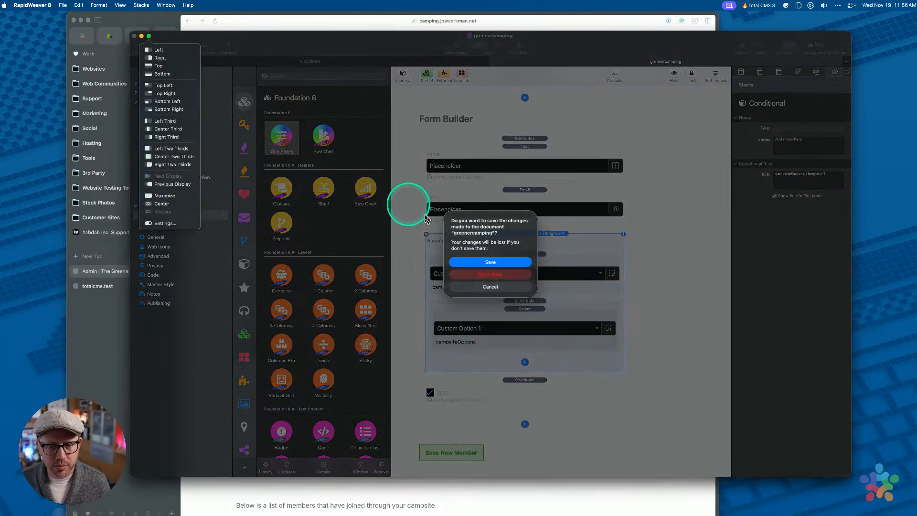
{"action": "left_click", "coordinate": [490, 275]}
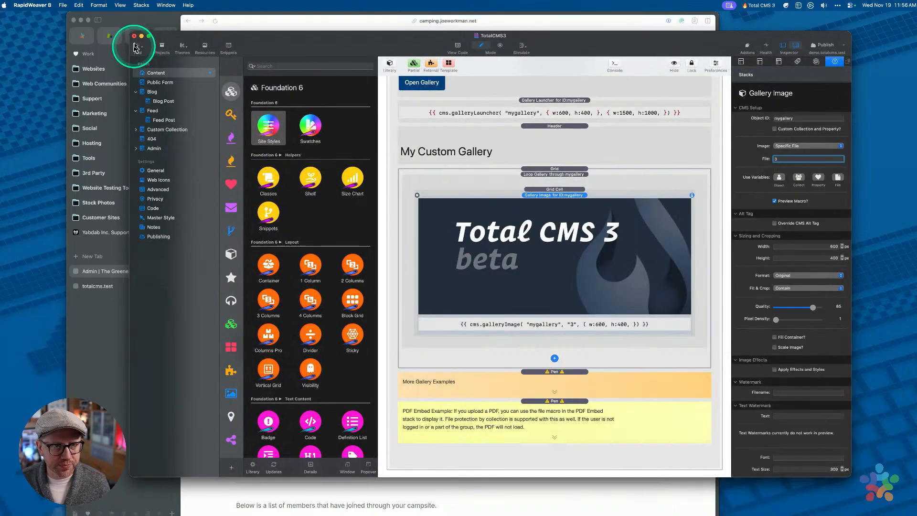
{"action": "left_click", "coordinate": [141, 37]}
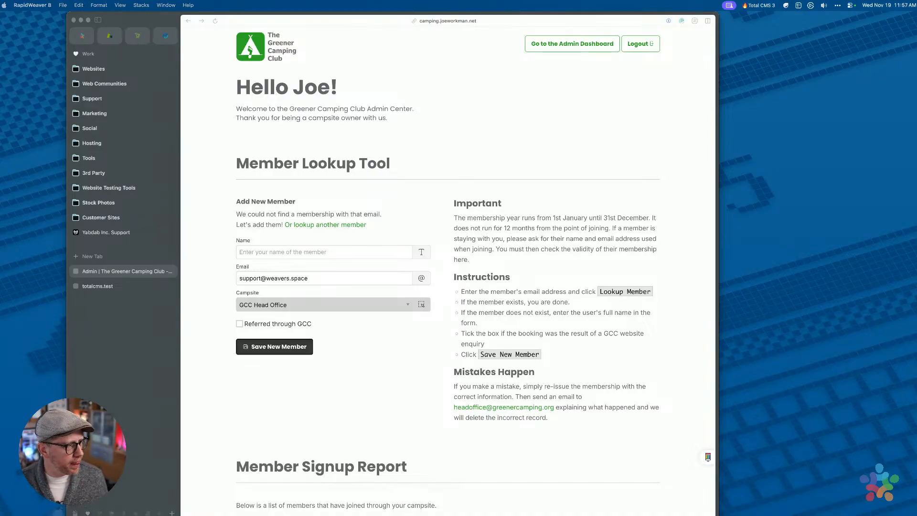
Open the Members collection in totalcms.test admin and sort it by id, then by email
{"action": "left_click", "coordinate": [100, 287]}
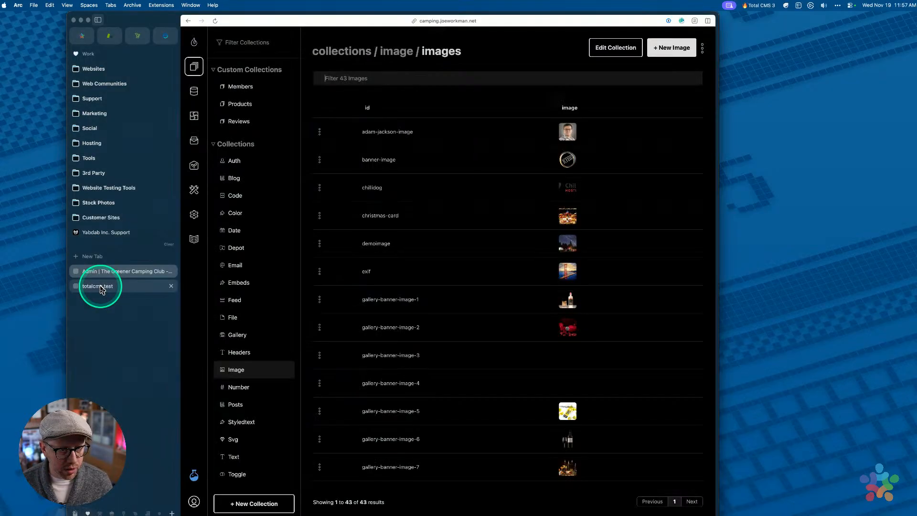
{"action": "left_click", "coordinate": [104, 273]}
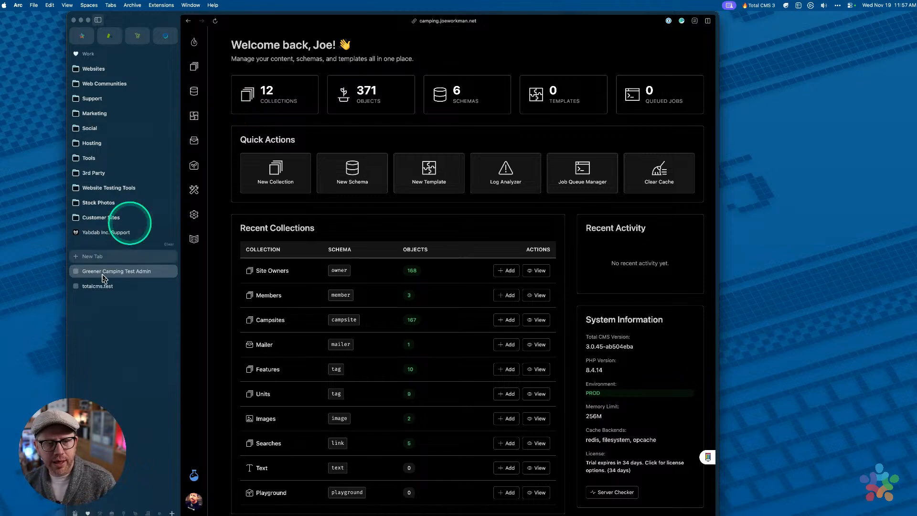
{"action": "left_click", "coordinate": [93, 288]}
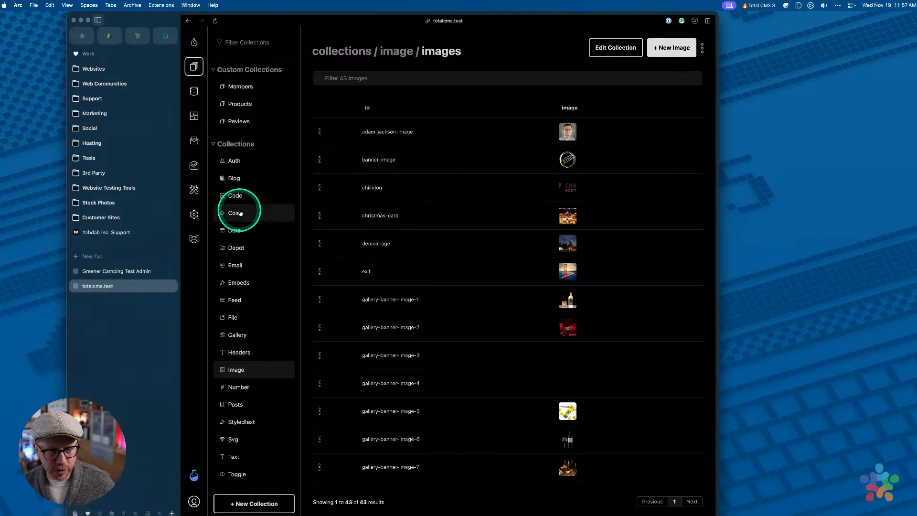
{"action": "left_click", "coordinate": [241, 93]}
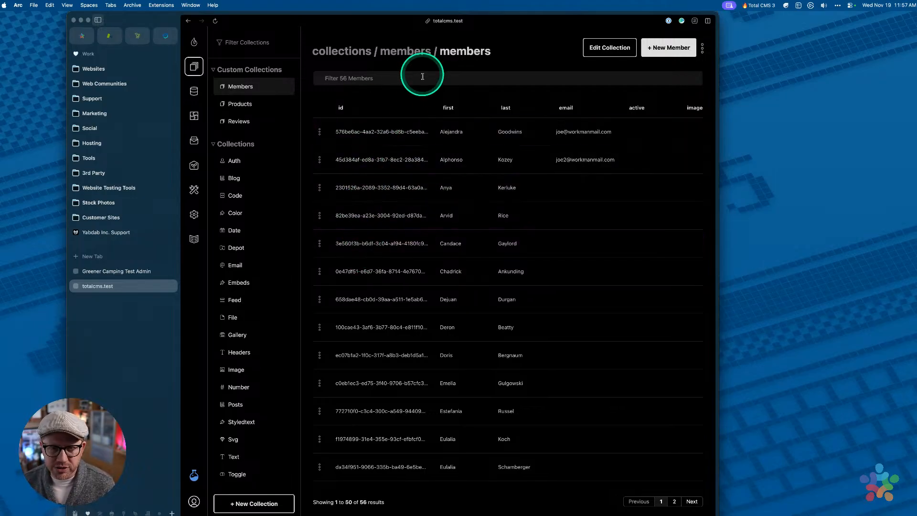
{"action": "left_click_drag", "start_coordinate": [435, 108], "coordinate": [394, 109]}
{"action": "left_click", "coordinate": [394, 109]}
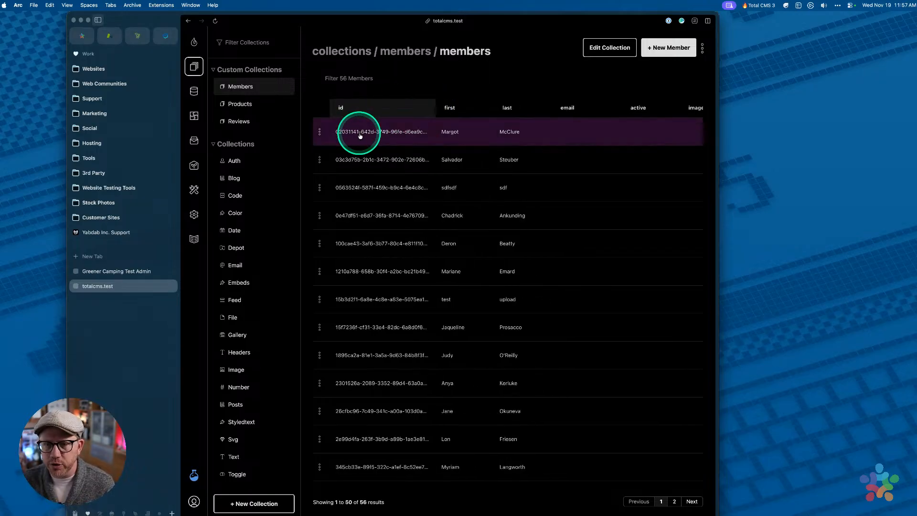
{"action": "left_click", "coordinate": [569, 108]}
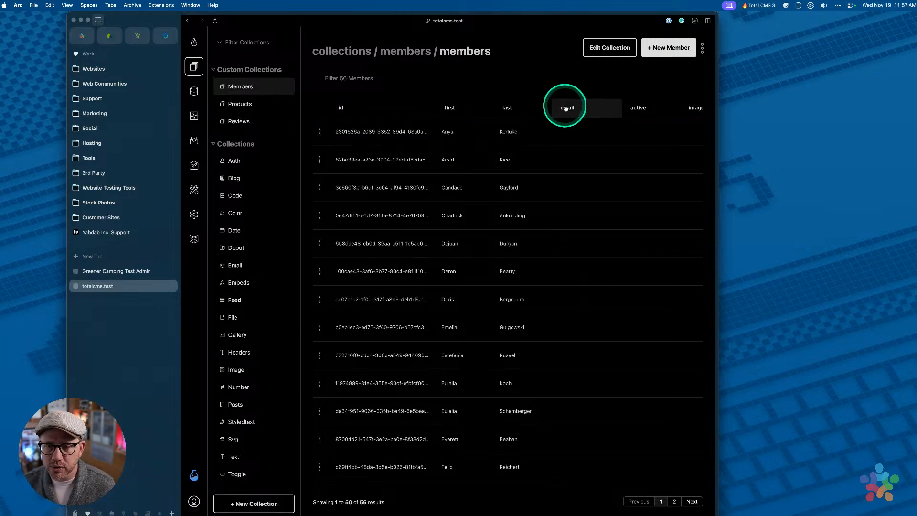
{"action": "left_click", "coordinate": [585, 111]}
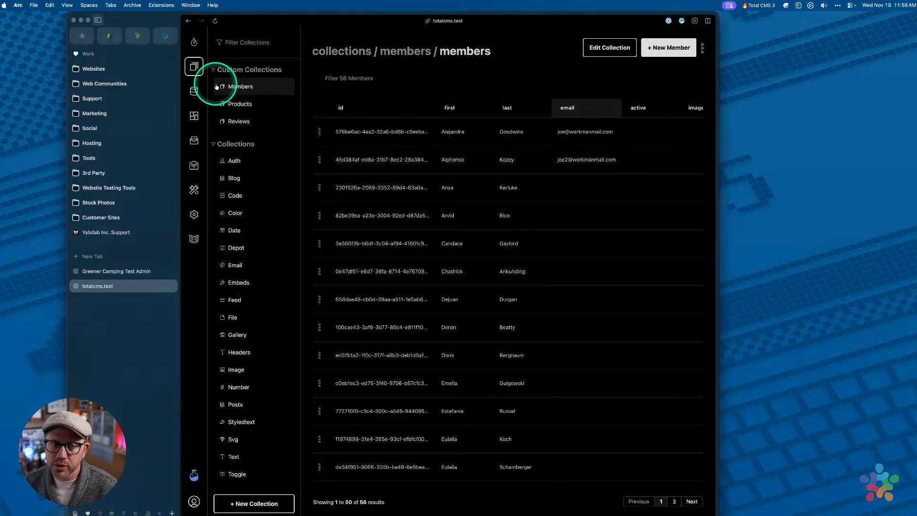
Open the members schema from the Schemas list
{"action": "left_click", "coordinate": [193, 91]}
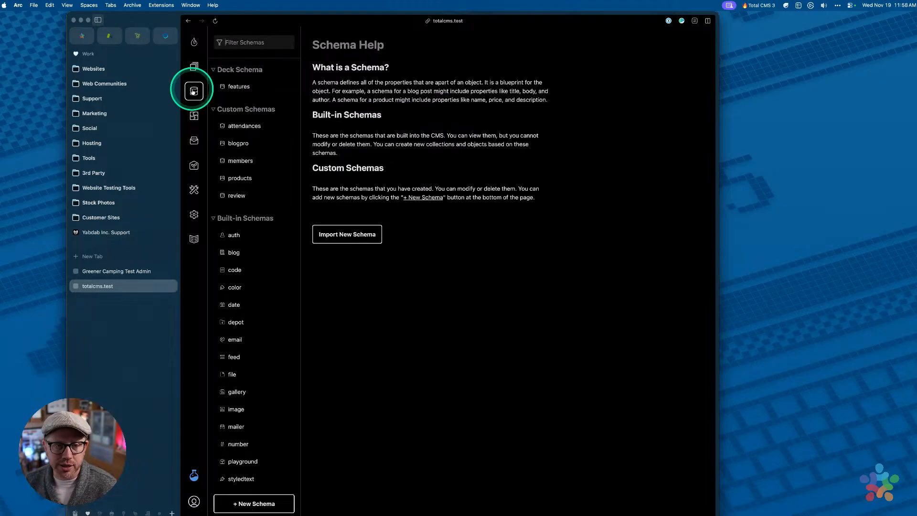
{"action": "left_click", "coordinate": [241, 163]}
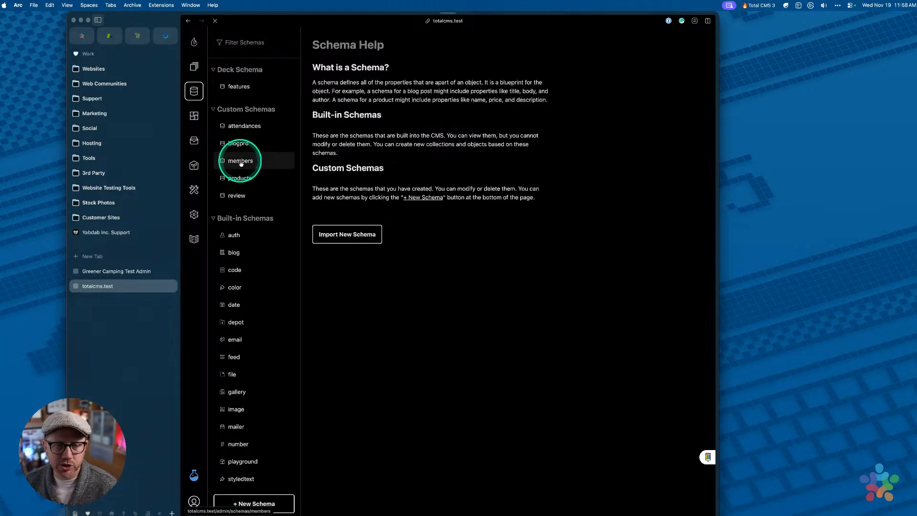
{"action": "scroll", "coordinate": [460, 187], "scroll_direction": "down", "scroll_amount": 5}
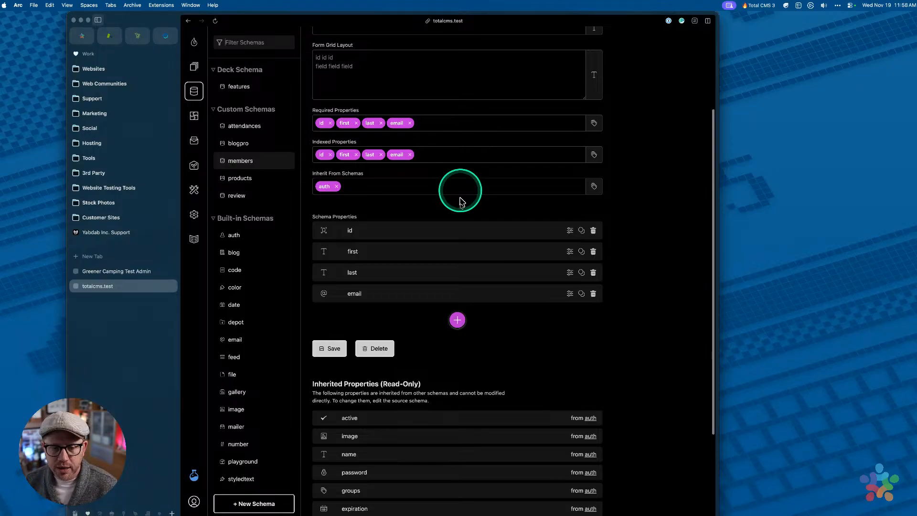
{"action": "left_click", "coordinate": [466, 294]}
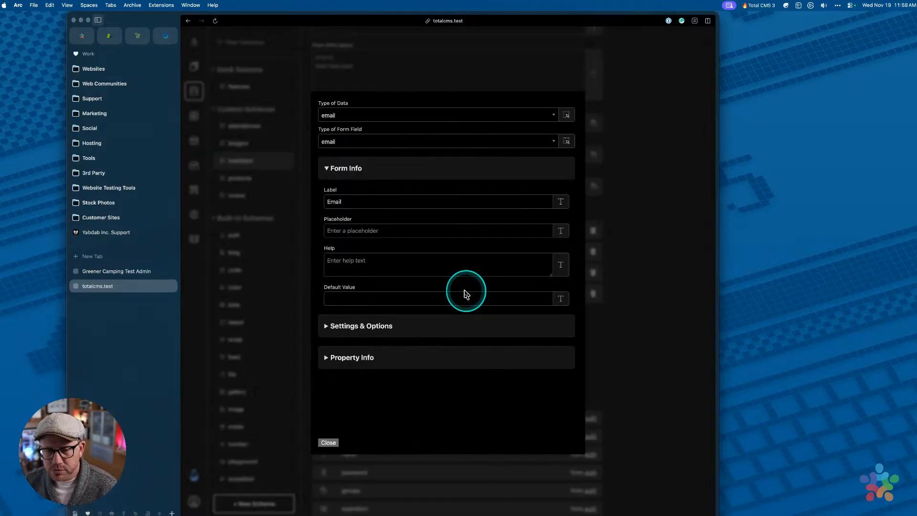
{"action": "left_click", "coordinate": [405, 354]}
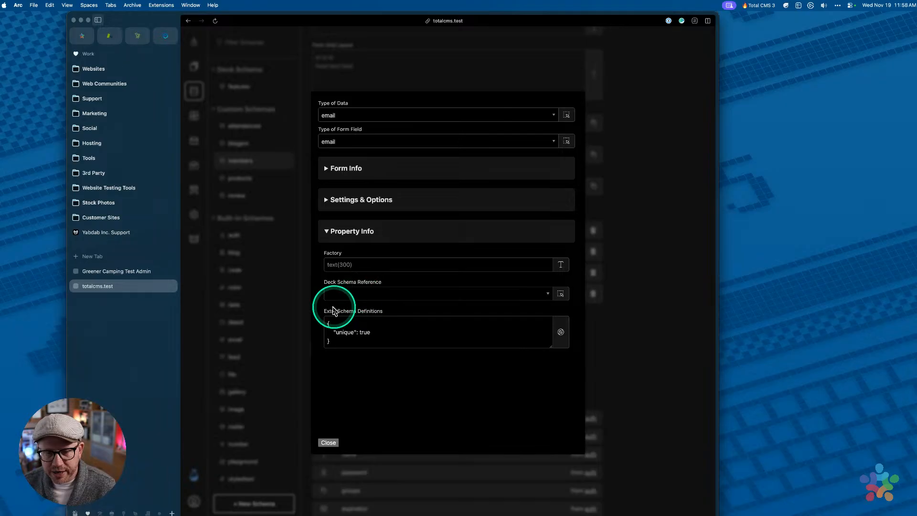
{"action": "left_click_drag", "start_coordinate": [326, 313], "coordinate": [394, 313]}
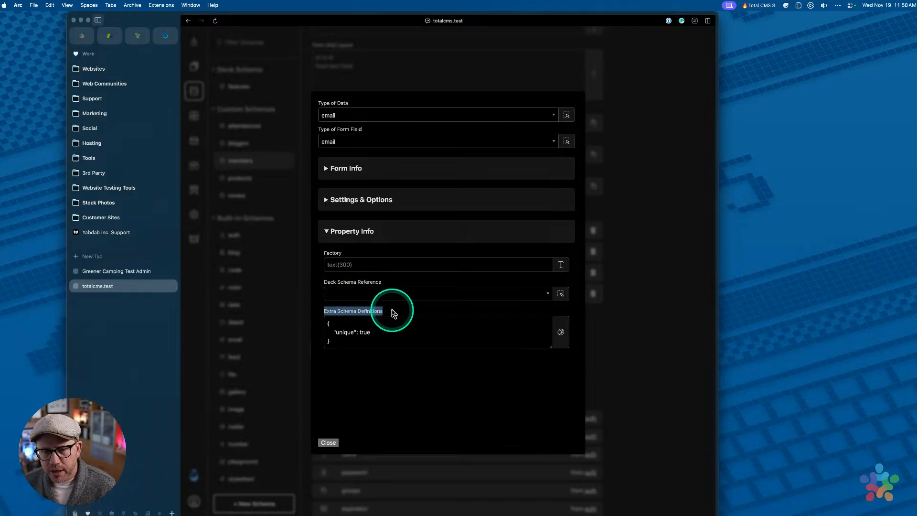
{"action": "left_click", "coordinate": [392, 312]}
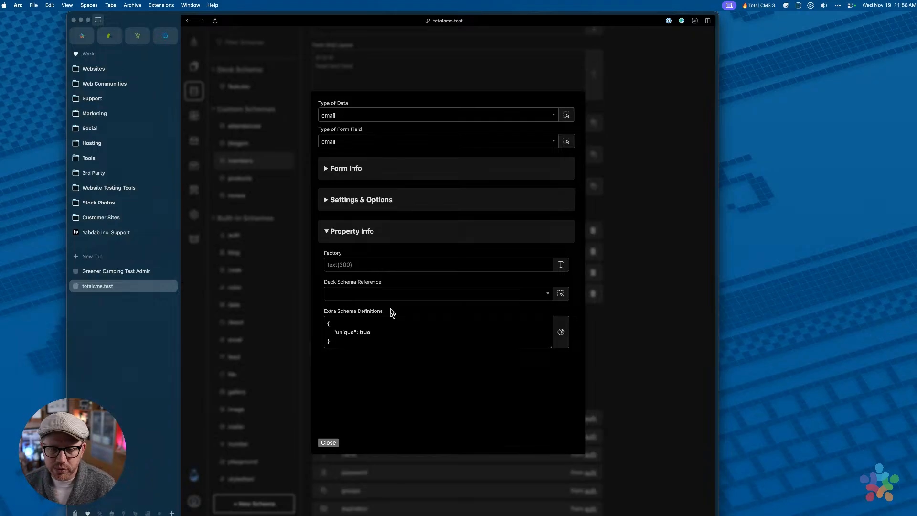
{"action": "left_click", "coordinate": [336, 331]}
{"action": "left_click_drag", "start_coordinate": [287, 324], "coordinate": [357, 354]}
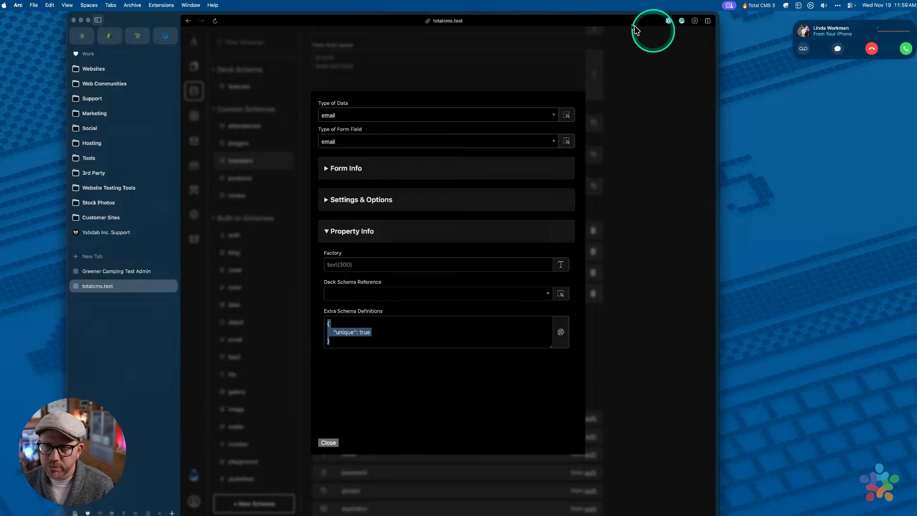
{"action": "left_click", "coordinate": [879, 51]}
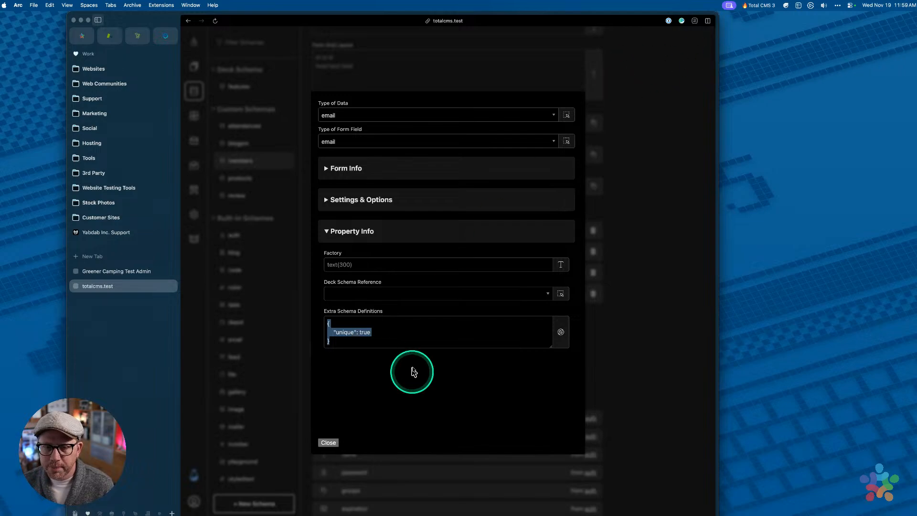
{"action": "left_click", "coordinate": [389, 337]}
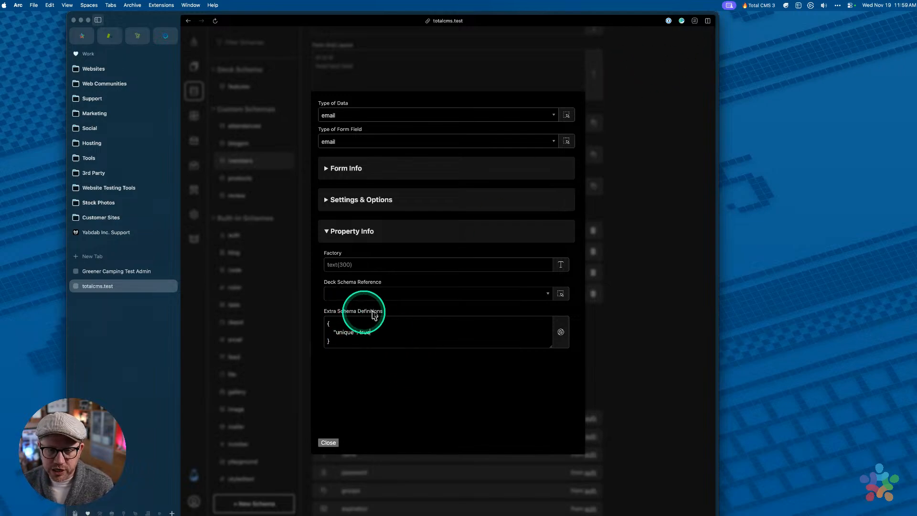
{"action": "left_click", "coordinate": [399, 333]}
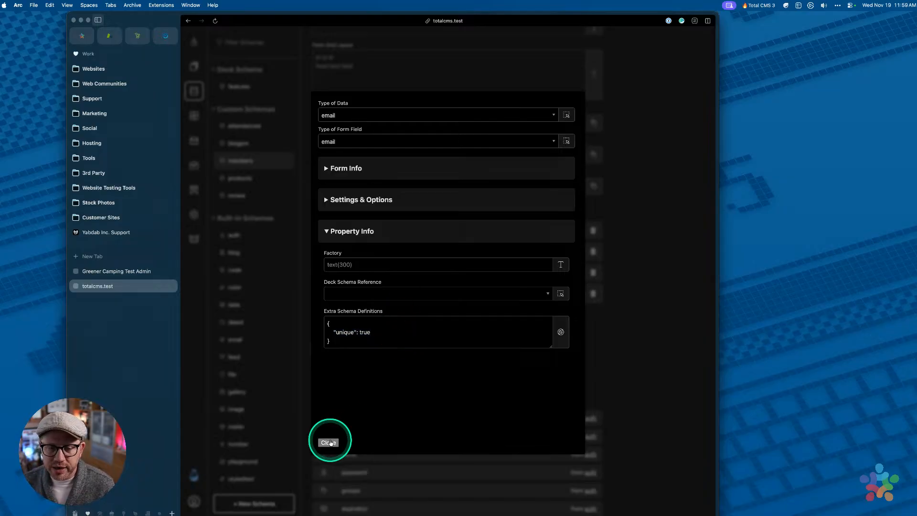
{"action": "left_click", "coordinate": [330, 443]}
Change the id property's autogen from ${uuid} to ${oid-0000} and save the members schema
{"action": "left_click", "coordinate": [481, 229]}
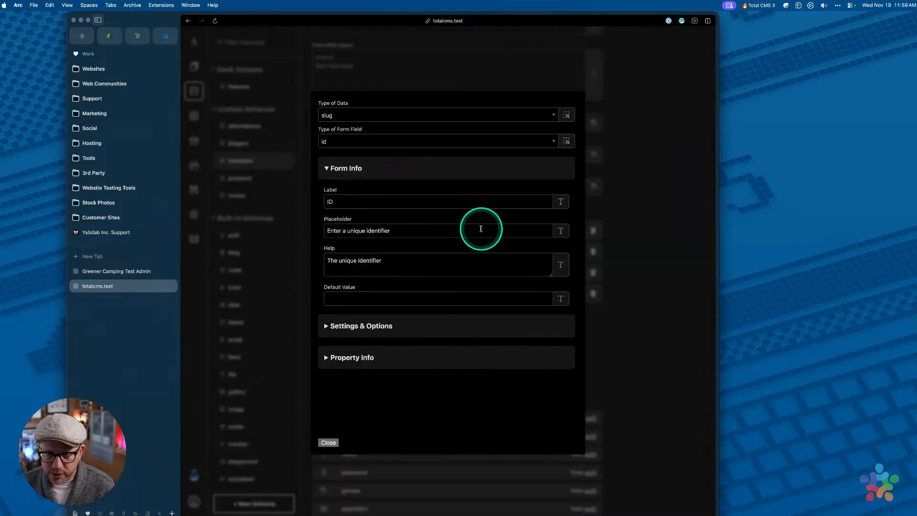
{"action": "left_click", "coordinate": [390, 327]}
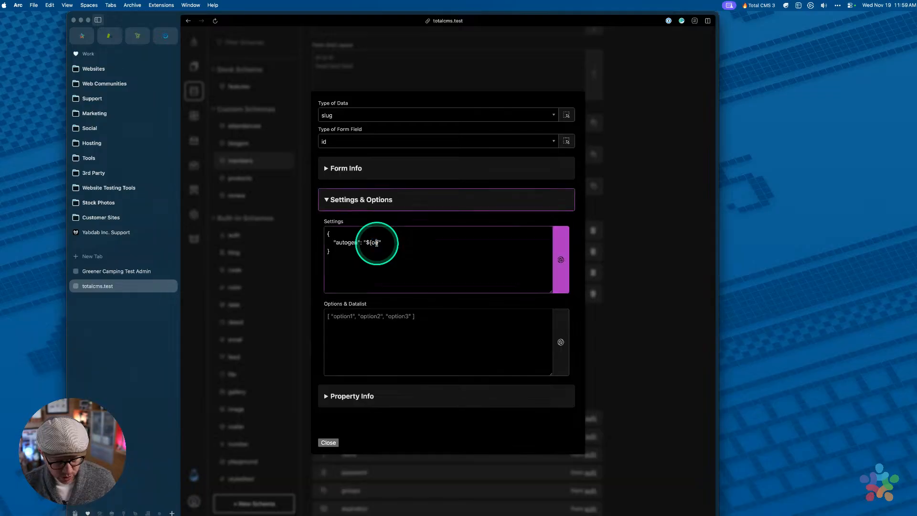
{"action": "type", "text": "o"}
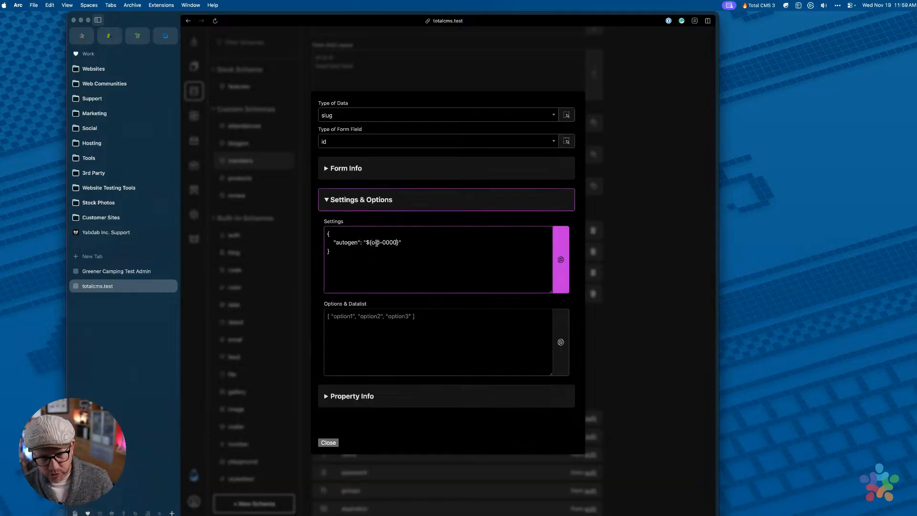
{"action": "left_click", "coordinate": [329, 442]}
{"action": "left_click", "coordinate": [433, 277]}
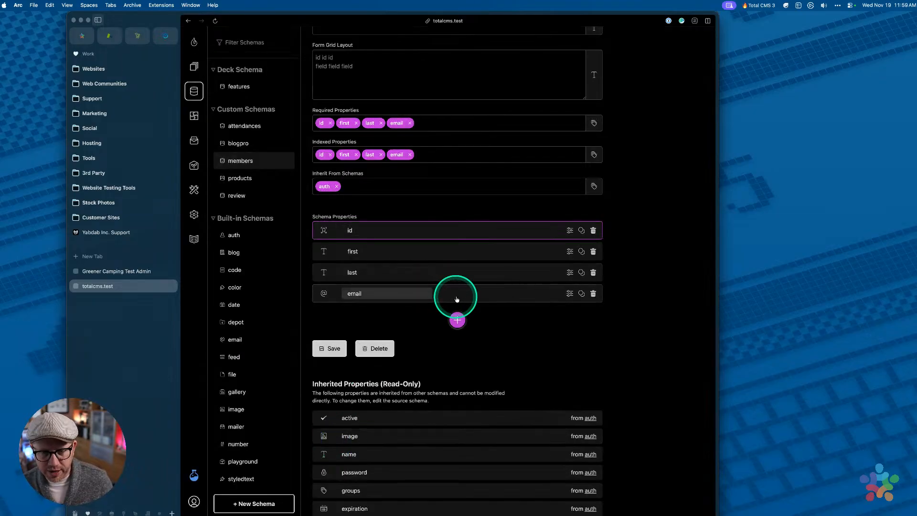
{"action": "left_click", "coordinate": [328, 349]}
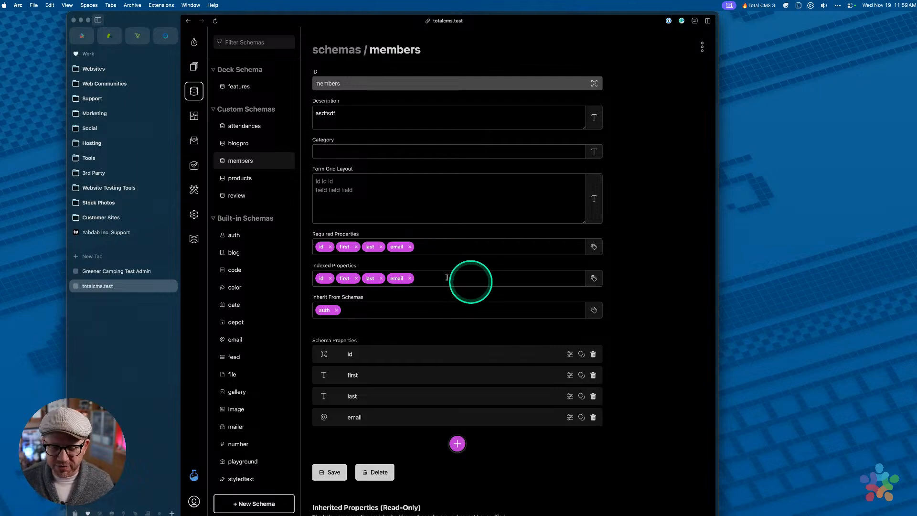
Start a new member record in the Members collection
{"action": "left_click", "coordinate": [194, 67]}
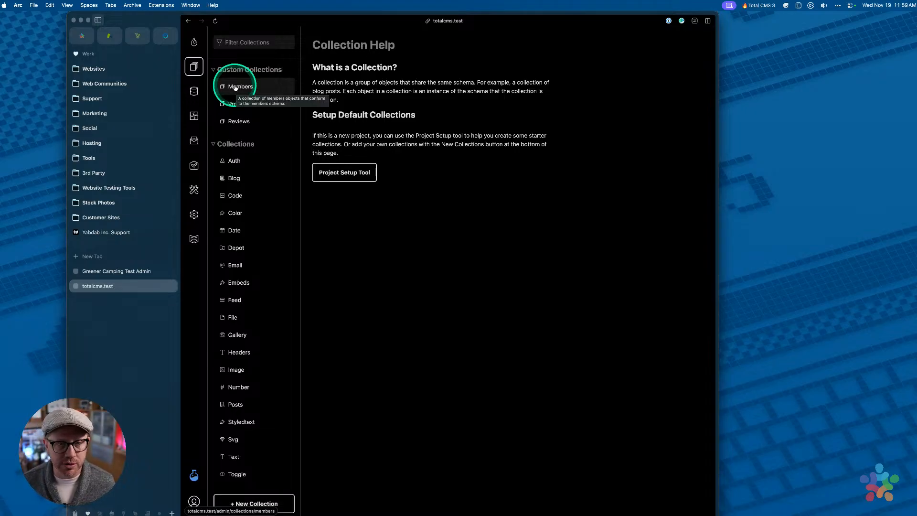
{"action": "left_click", "coordinate": [235, 87]}
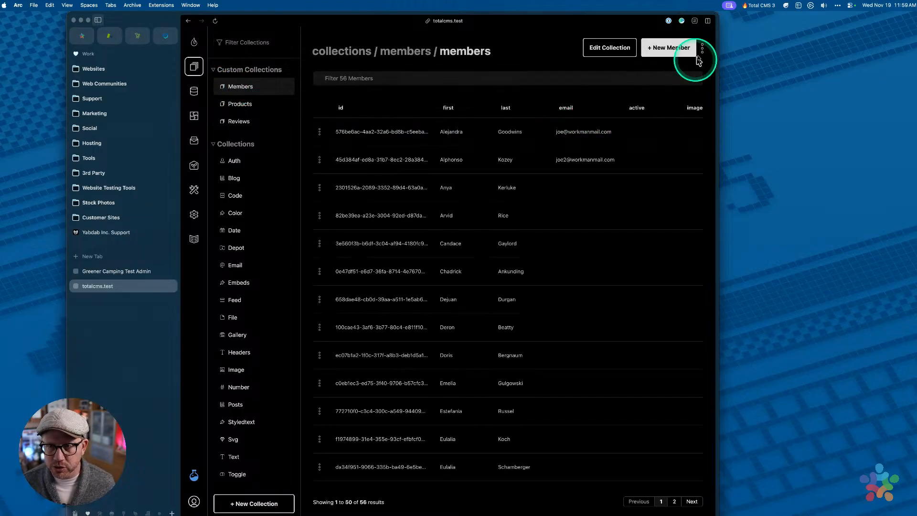
{"action": "left_click", "coordinate": [702, 48]}
{"action": "left_click", "coordinate": [678, 48]}
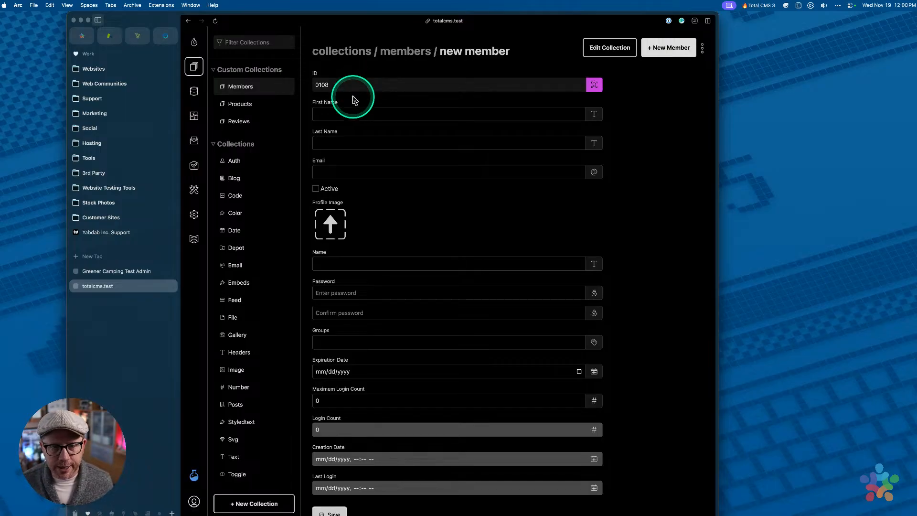
Enter an existing member's email, autofill the first and last name, and try saving
{"action": "left_click", "coordinate": [339, 173]}
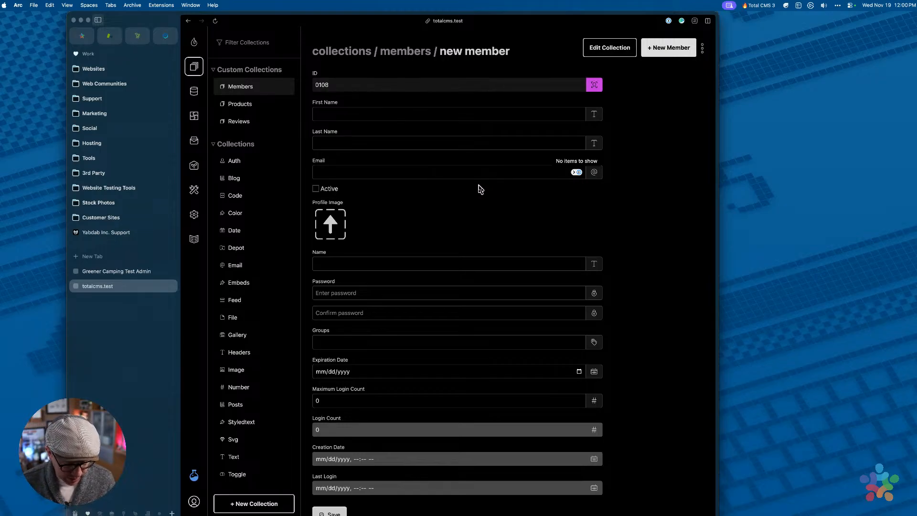
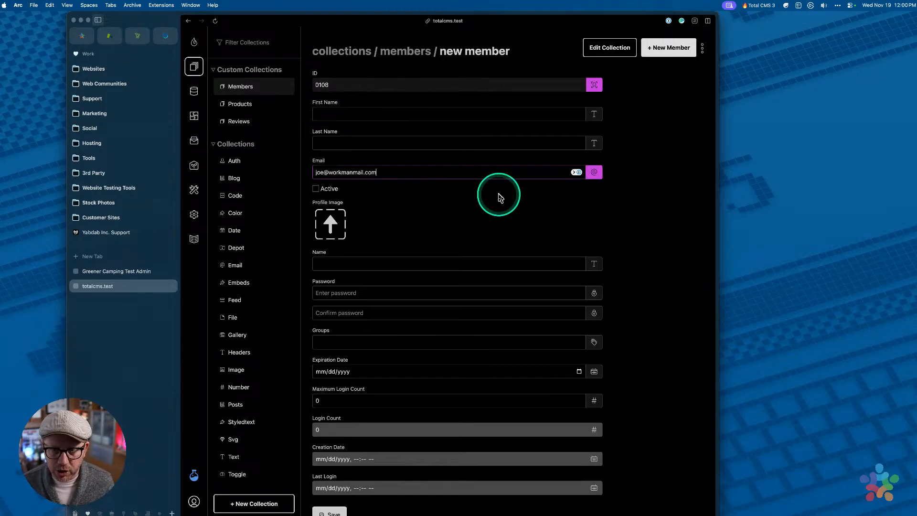
{"action": "left_click", "coordinate": [359, 115]}
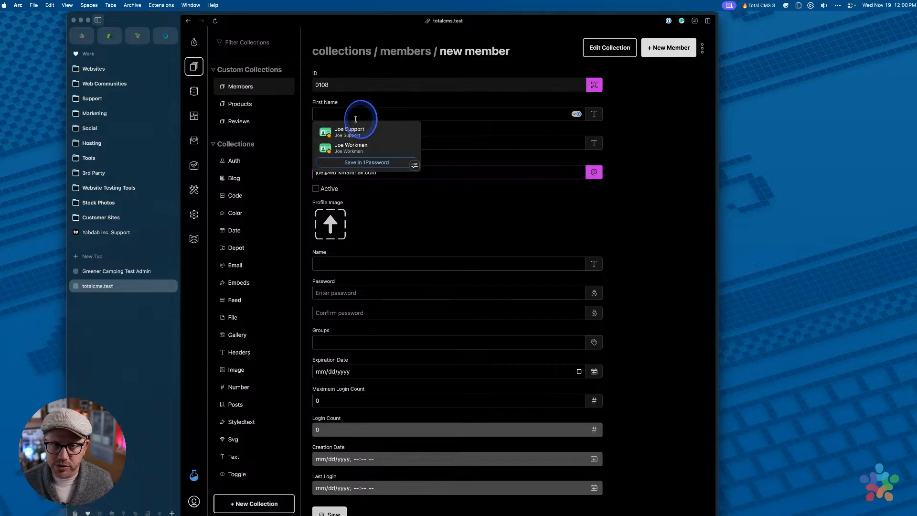
{"action": "left_click", "coordinate": [356, 148]}
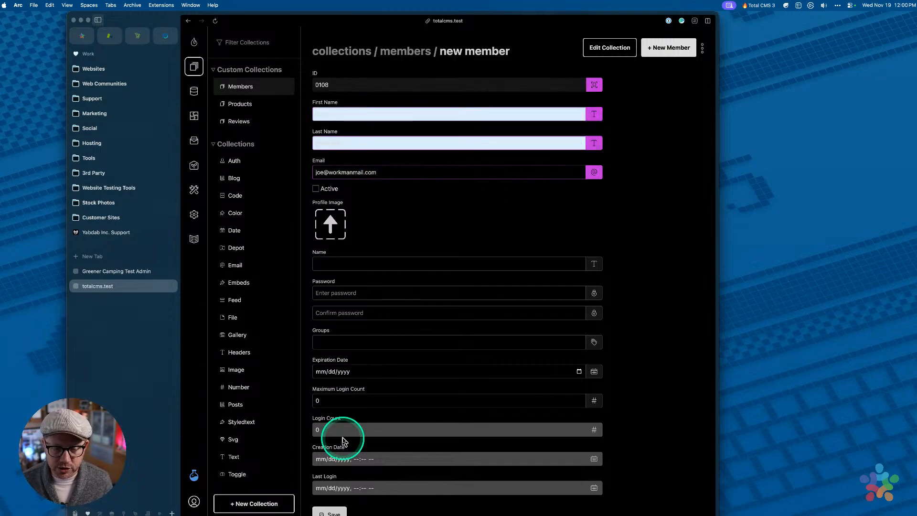
{"action": "scroll", "coordinate": [347, 445], "scroll_direction": "down", "scroll_amount": 1}
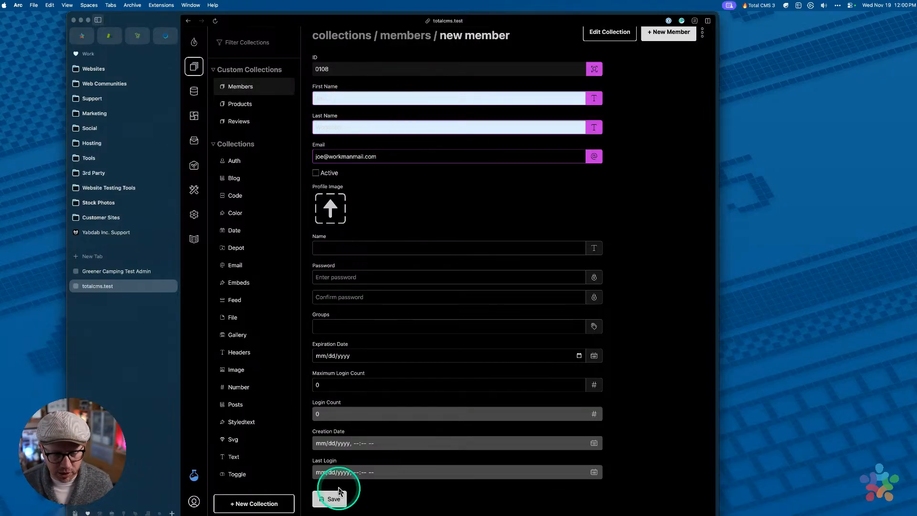
{"action": "left_click", "coordinate": [330, 499]}
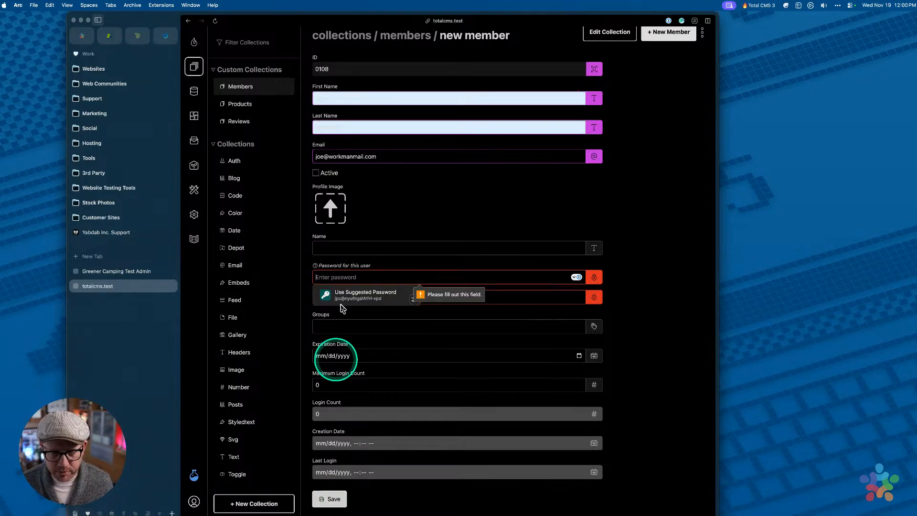
Enter and confirm the password, save member 0108, and get the email-must-be-unique error
{"action": "left_click", "coordinate": [338, 283]}
{"action": "type", "text": "••••"}
{"action": "key", "text": "Tab"}
{"action": "type", "text": "••••"}
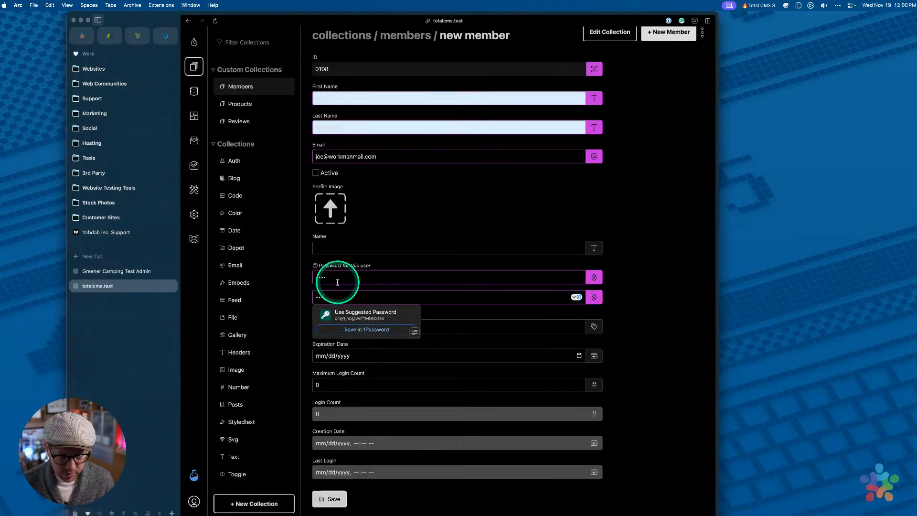
{"action": "key", "text": "Tab"}
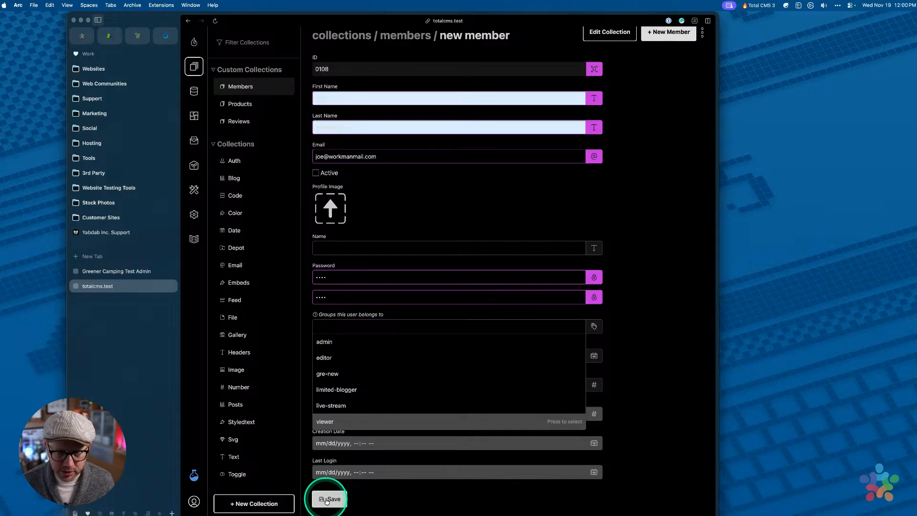
{"action": "left_click", "coordinate": [327, 500]}
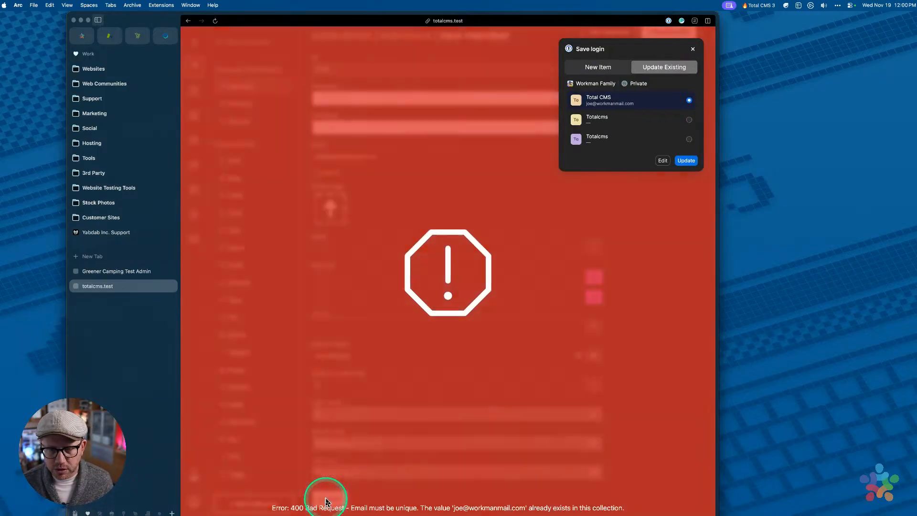
{"action": "left_click", "coordinate": [693, 49]}
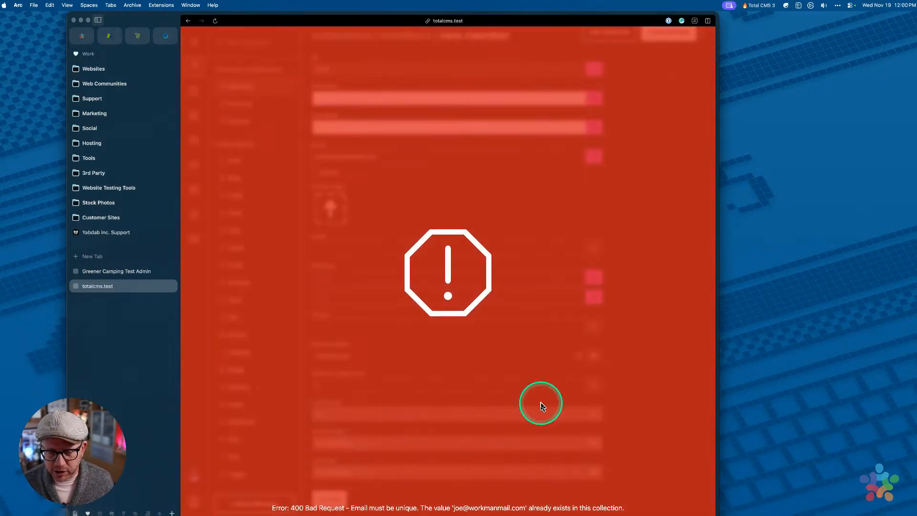
Change member 0108's email to a different address and save the record
{"action": "left_click", "coordinate": [632, 289]}
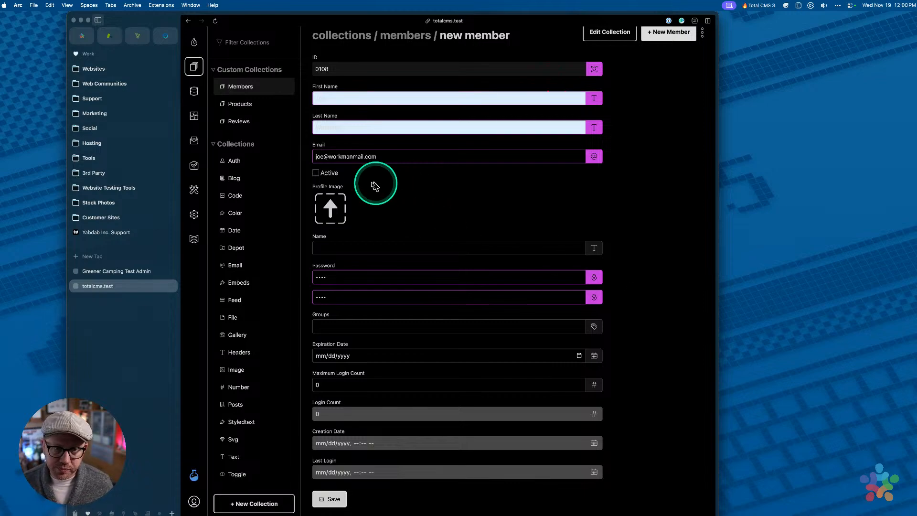
{"action": "left_click", "coordinate": [363, 156]}
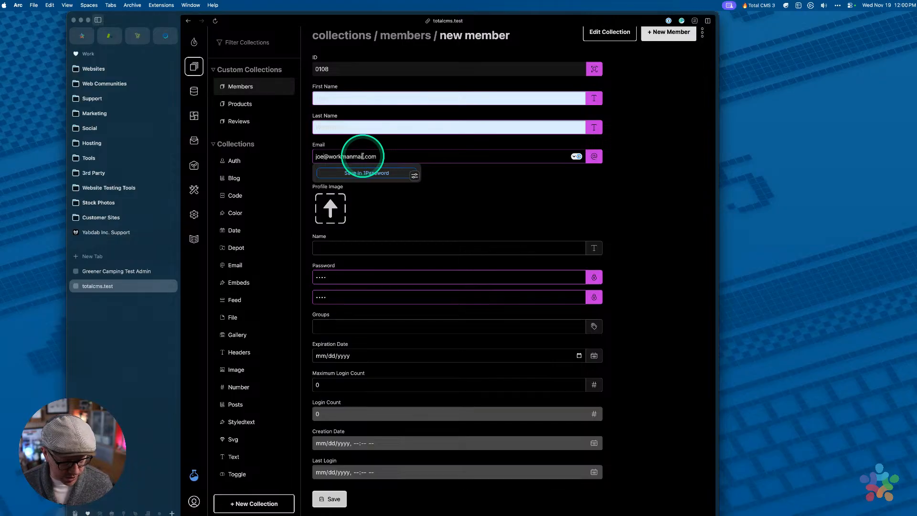
{"action": "left_click", "coordinate": [329, 498]}
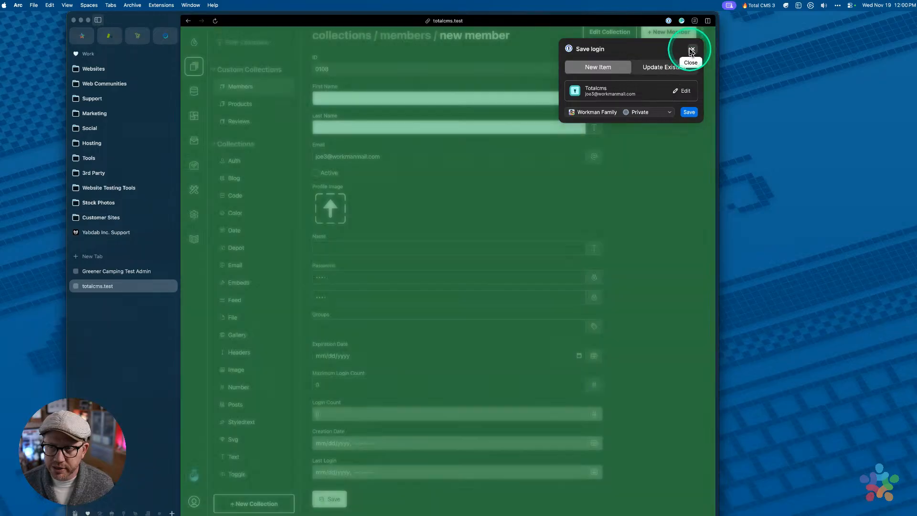
{"action": "left_click", "coordinate": [693, 49]}
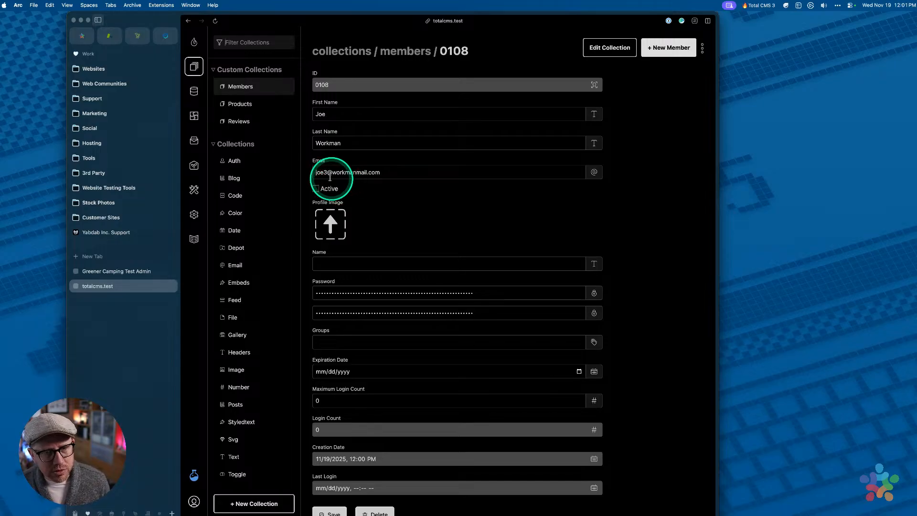
Delete the stray 3 from member 0108's email and re-save the record
{"action": "left_click", "coordinate": [327, 174]}
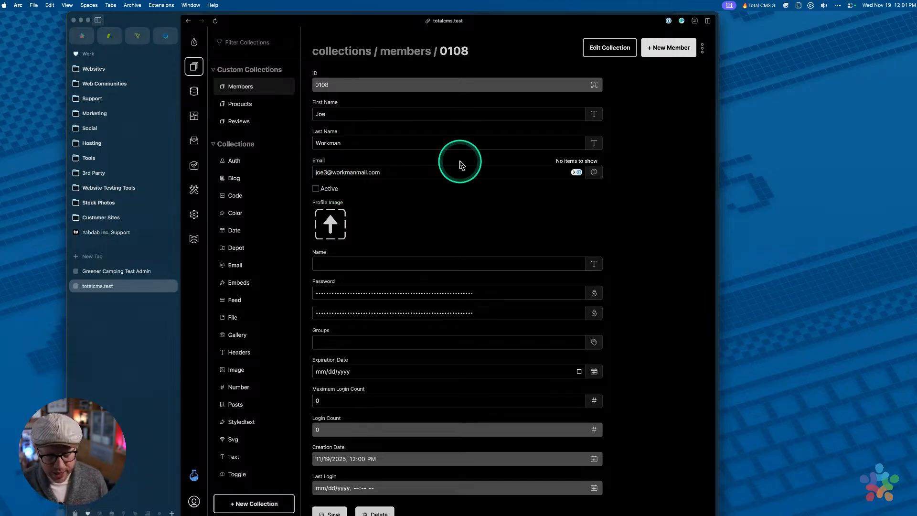
{"action": "key", "text": "BackSpace"}
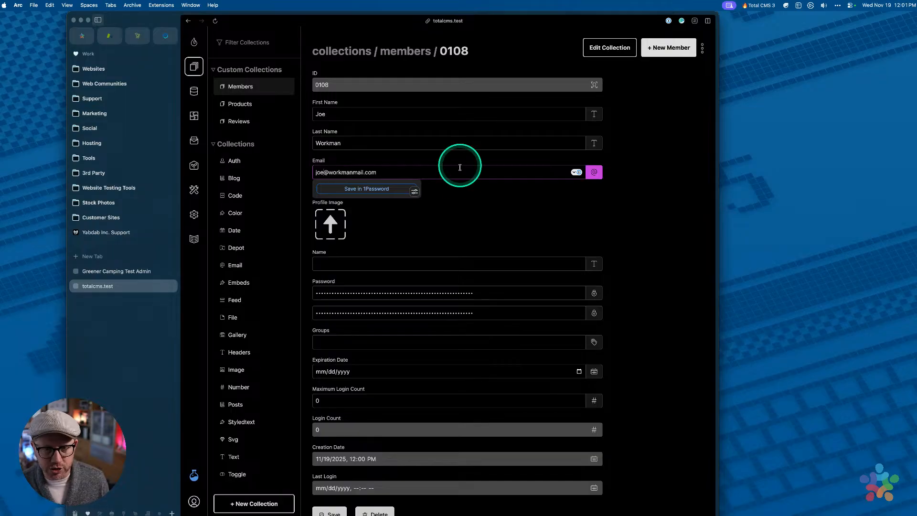
{"action": "left_click", "coordinate": [458, 199]}
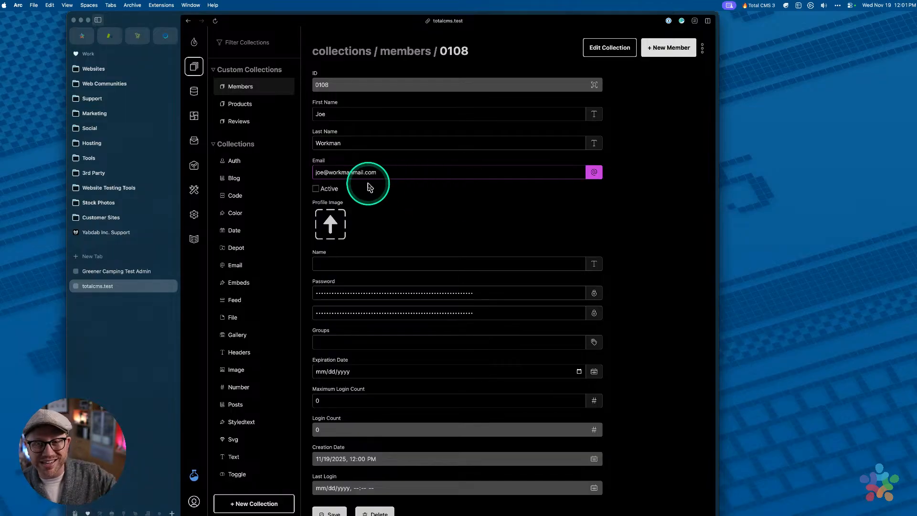
{"action": "scroll", "coordinate": [328, 483], "scroll_direction": "down", "scroll_amount": 1}
{"action": "left_click", "coordinate": [329, 501]}
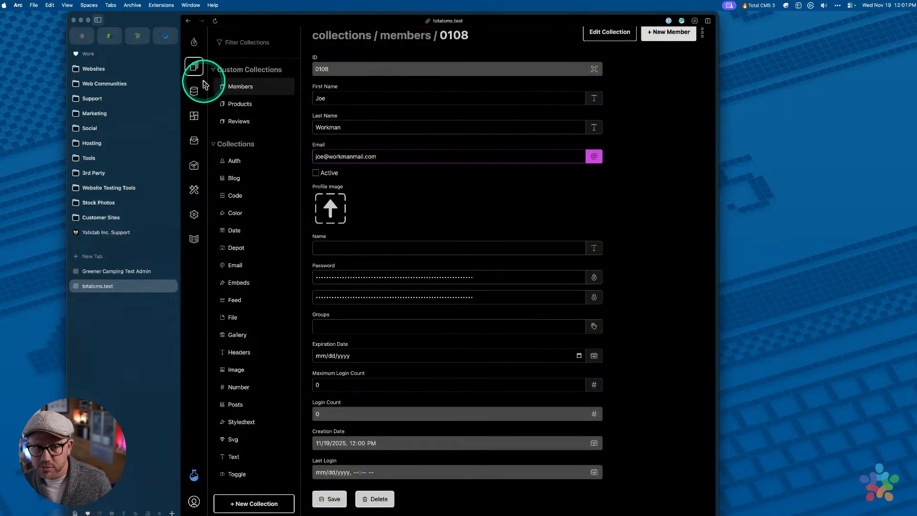
Leave the member record for the Schemas section, confirming the Leave site dialog
{"action": "left_click", "coordinate": [194, 92]}
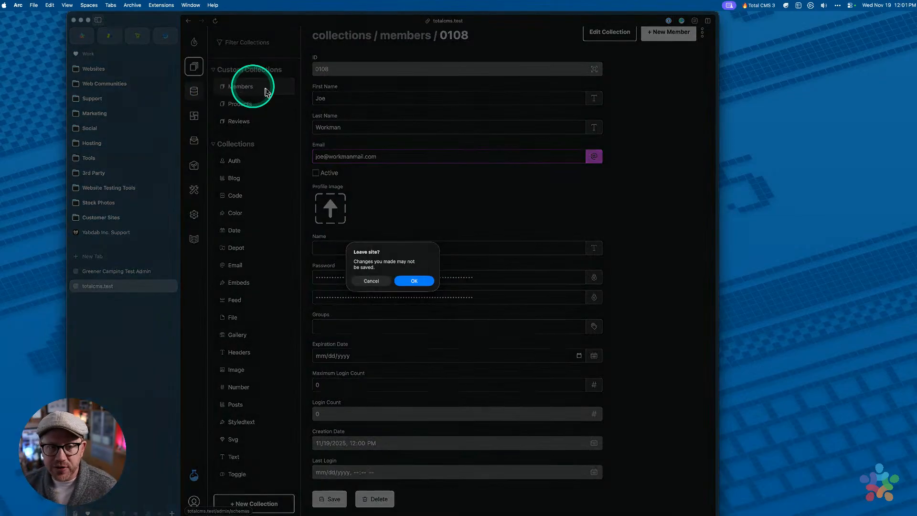
{"action": "left_click", "coordinate": [411, 282]}
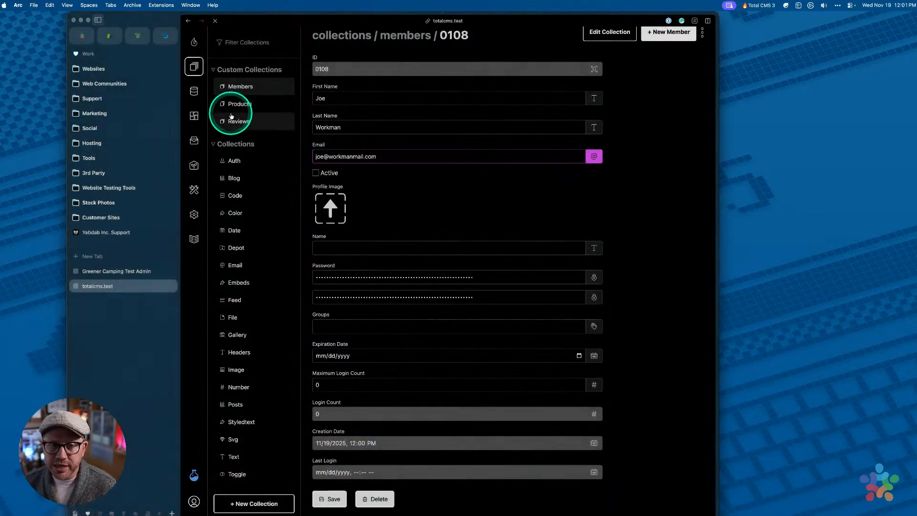
{"action": "left_click", "coordinate": [193, 91]}
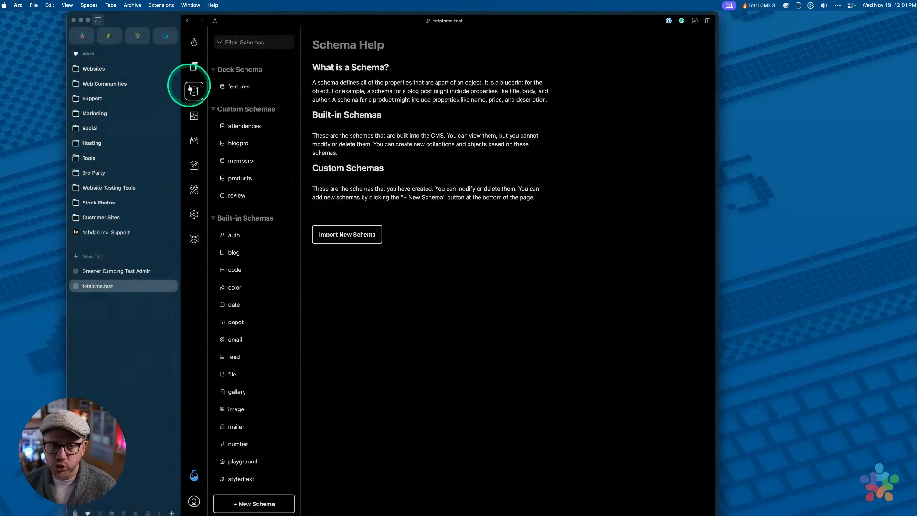
Verify the members schema's email property is defined unique, then open the Total CMS docs
{"action": "left_click", "coordinate": [239, 160]}
{"action": "scroll", "coordinate": [461, 276], "scroll_direction": "down", "scroll_amount": 5}
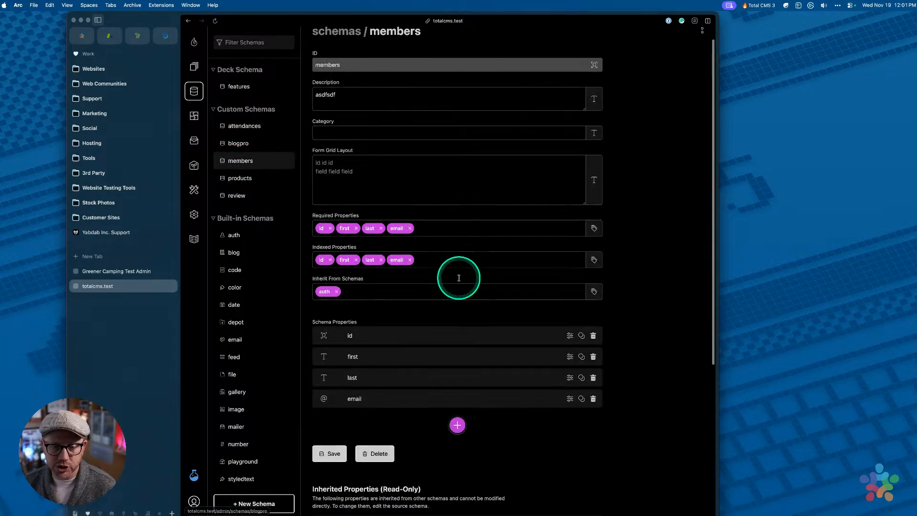
{"action": "left_click", "coordinate": [472, 293]}
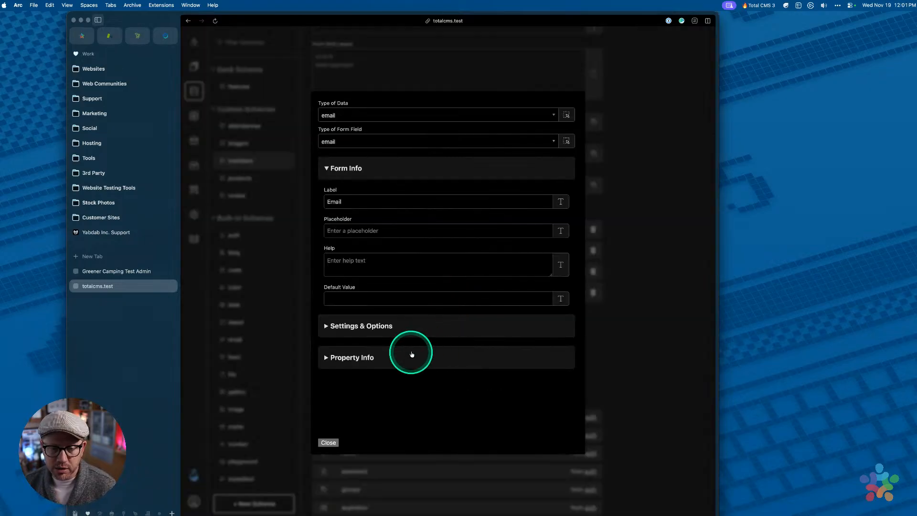
{"action": "left_click", "coordinate": [417, 358]}
{"action": "left_click_drag", "start_coordinate": [327, 323], "coordinate": [407, 339]}
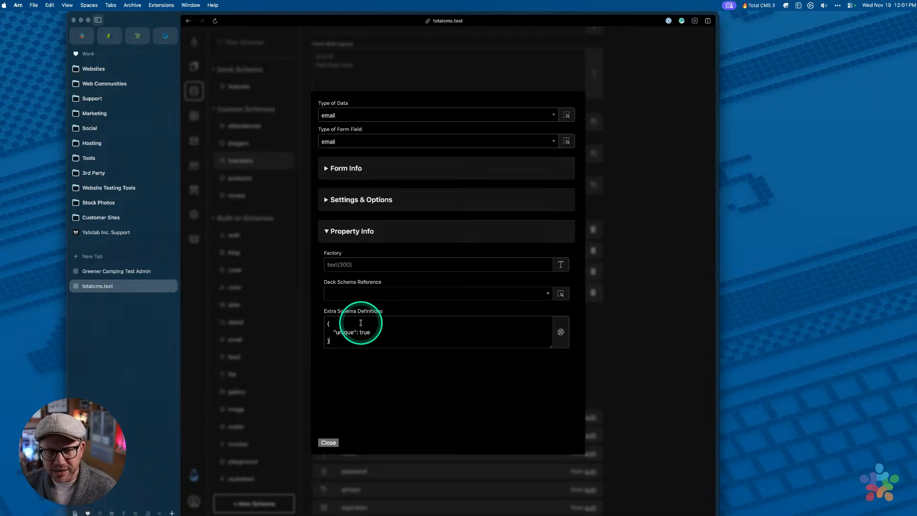
{"action": "left_click", "coordinate": [209, 284]}
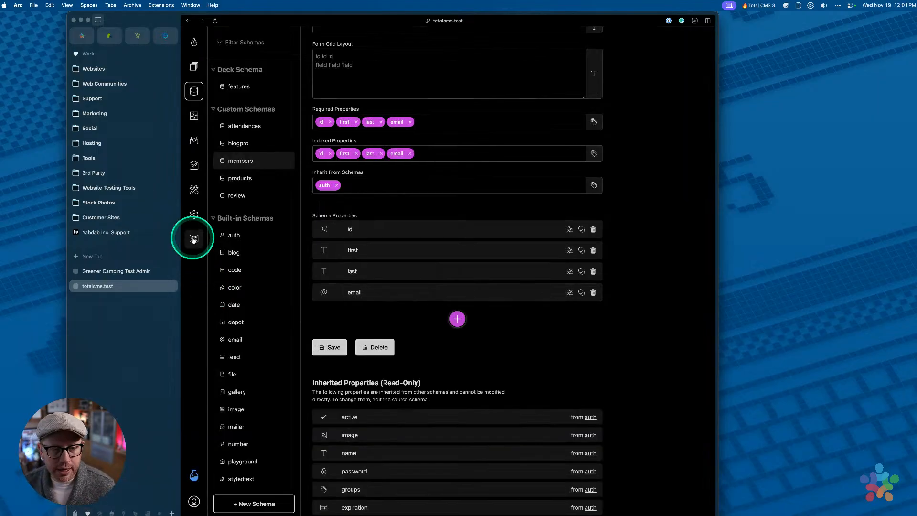
{"action": "left_click", "coordinate": [193, 239]}
Open the Schema Validation docs and highlight the minLength/maxLength and pattern examples
{"action": "scroll", "coordinate": [242, 266], "scroll_direction": "down", "scroll_amount": 5}
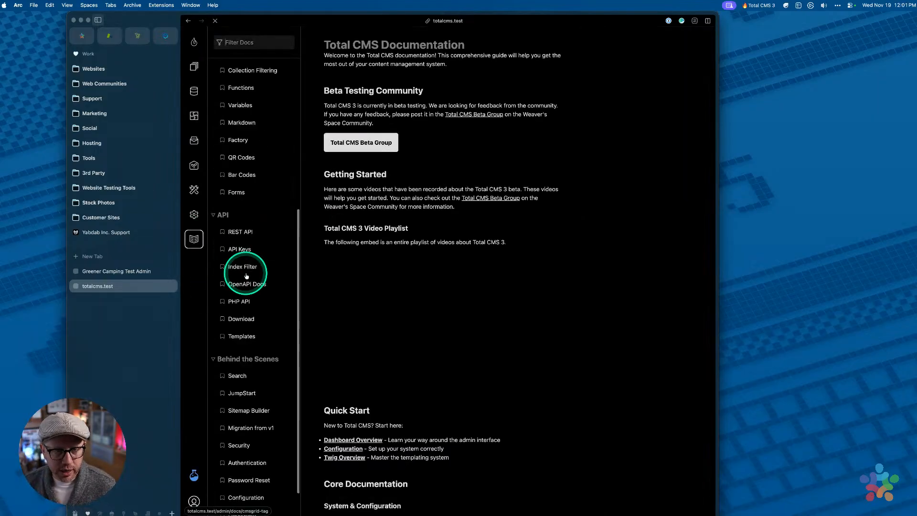
{"action": "scroll", "coordinate": [244, 272], "scroll_direction": "up", "scroll_amount": 5}
{"action": "left_click", "coordinate": [248, 139]}
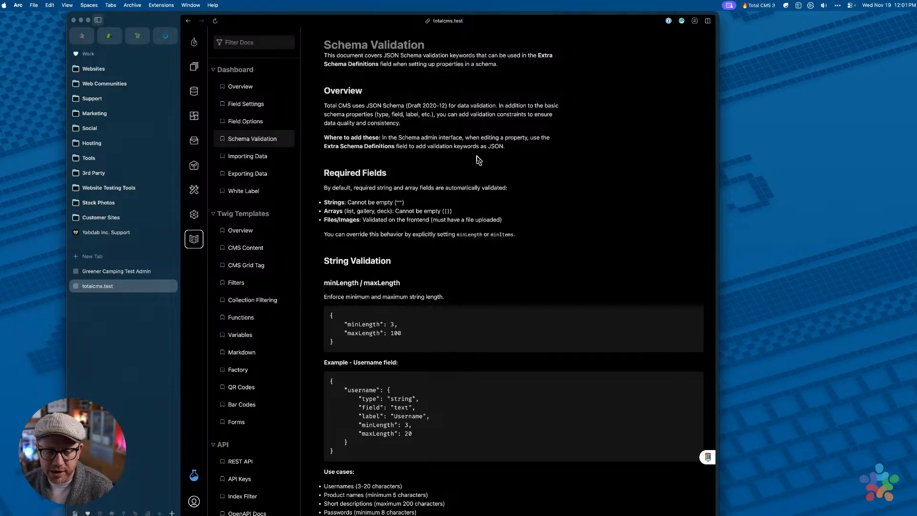
{"action": "scroll", "coordinate": [464, 197], "scroll_direction": "down", "scroll_amount": 3}
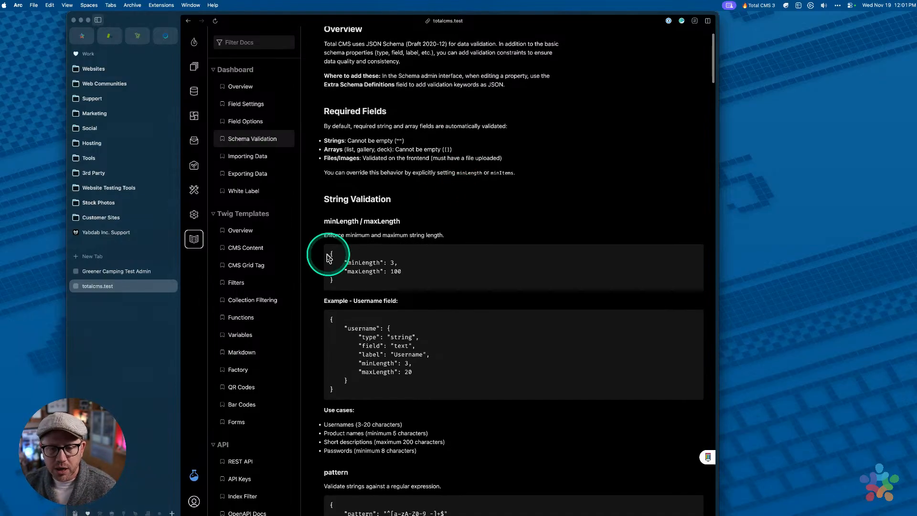
{"action": "left_click_drag", "start_coordinate": [333, 254], "coordinate": [402, 275]}
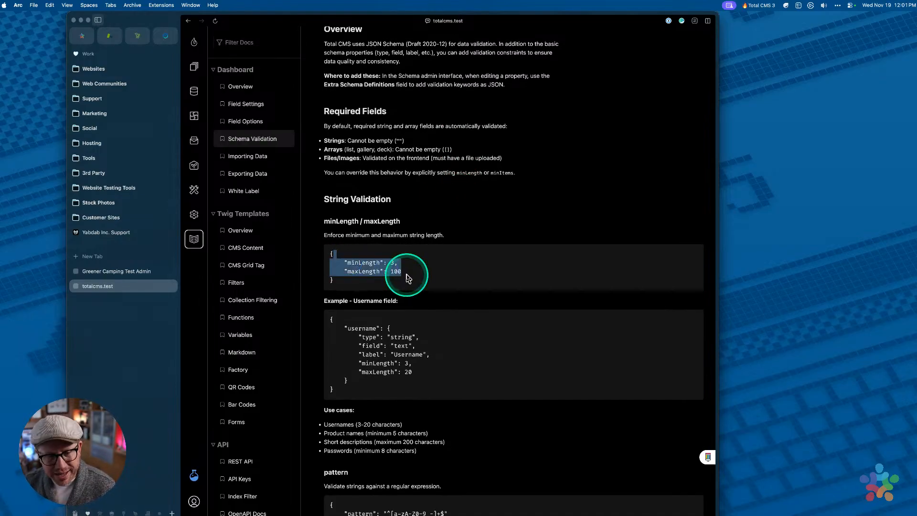
{"action": "left_click", "coordinate": [409, 276]}
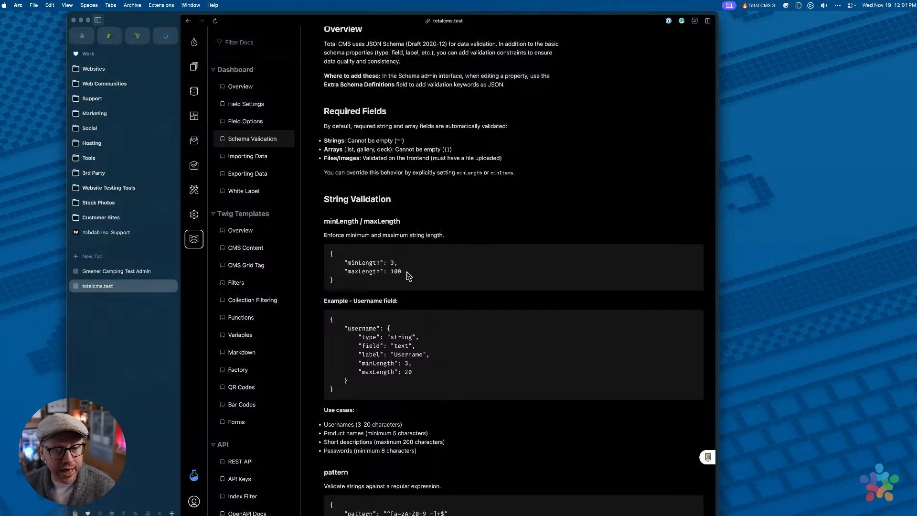
{"action": "left_click_drag", "start_coordinate": [330, 253], "coordinate": [358, 280]}
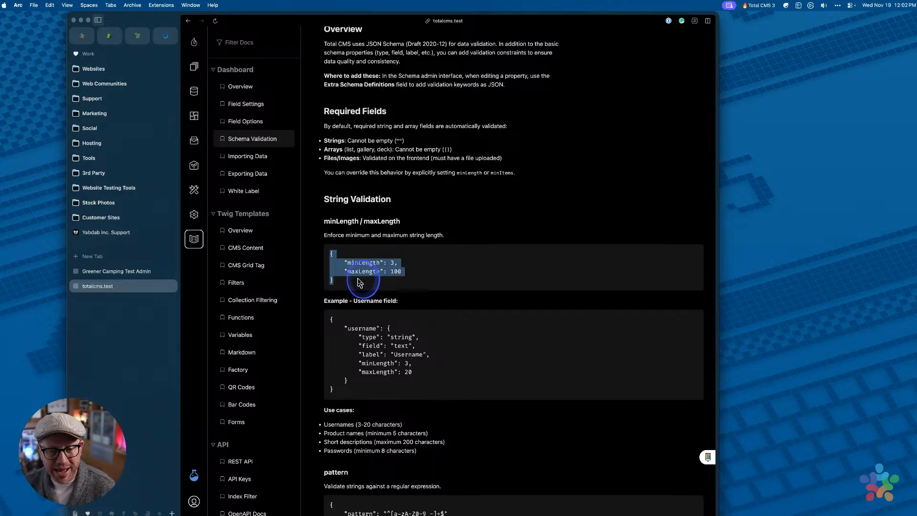
{"action": "scroll", "coordinate": [364, 271], "scroll_direction": "down", "scroll_amount": 10}
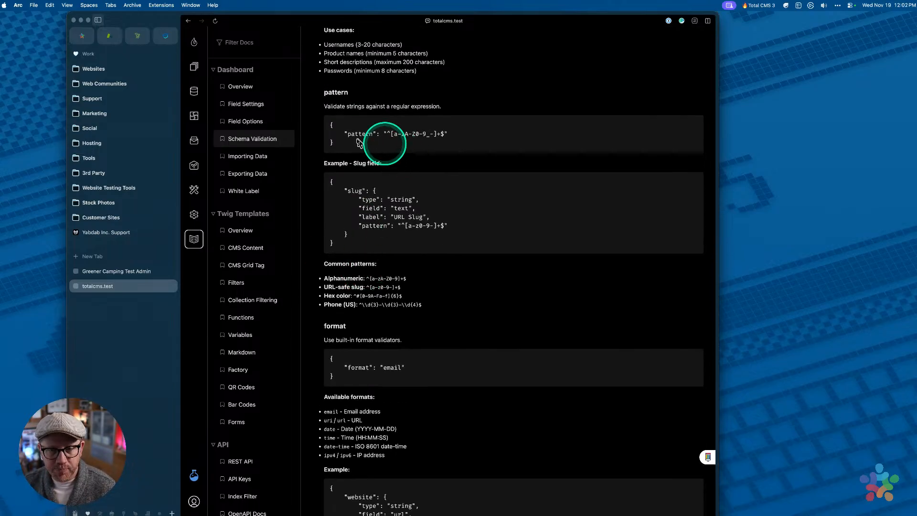
{"action": "left_click_drag", "start_coordinate": [343, 134], "coordinate": [470, 146]}
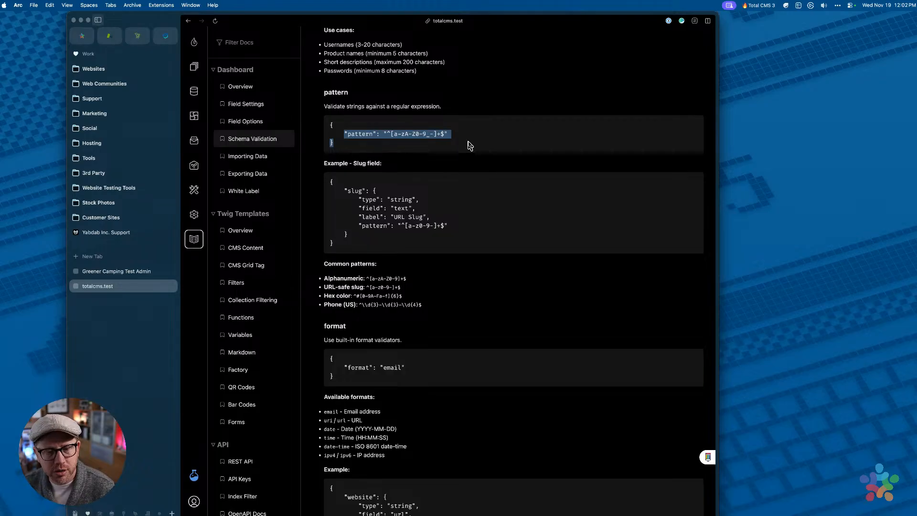
{"action": "scroll", "coordinate": [467, 143], "scroll_direction": "down", "scroll_amount": 3}
{"action": "left_click", "coordinate": [420, 229]}
{"action": "scroll", "coordinate": [422, 230], "scroll_direction": "down", "scroll_amount": 3}
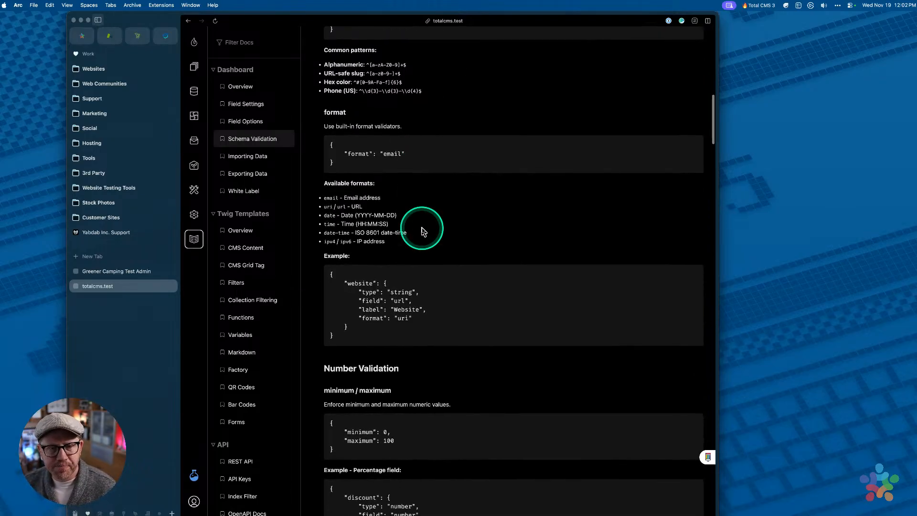
{"action": "scroll", "coordinate": [422, 232], "scroll_direction": "down", "scroll_amount": 2}
{"action": "scroll", "coordinate": [422, 232], "scroll_direction": "down", "scroll_amount": 5}
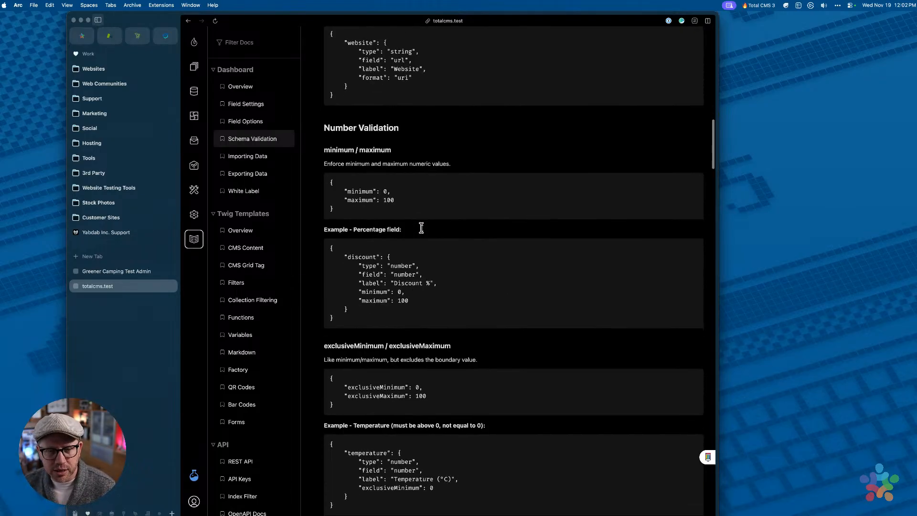
{"action": "left_click", "coordinate": [366, 196]}
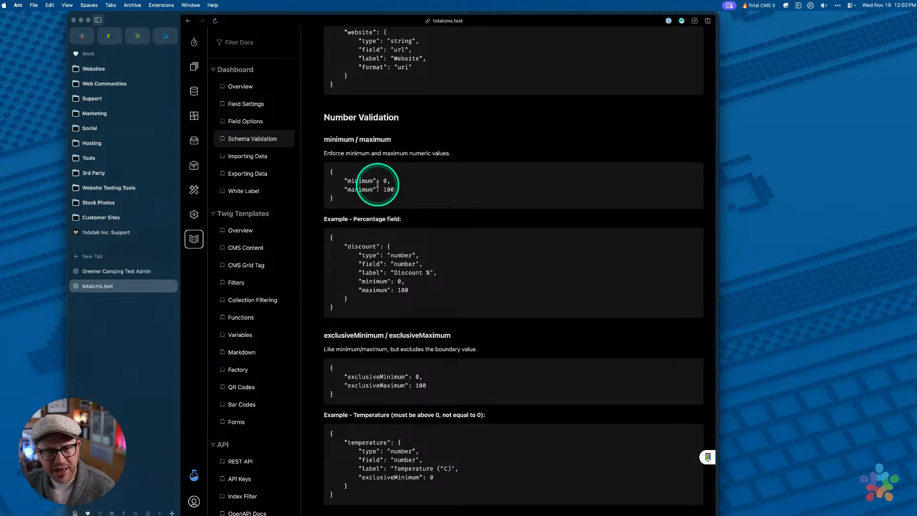
{"action": "scroll", "coordinate": [378, 188], "scroll_direction": "down", "scroll_amount": 1}
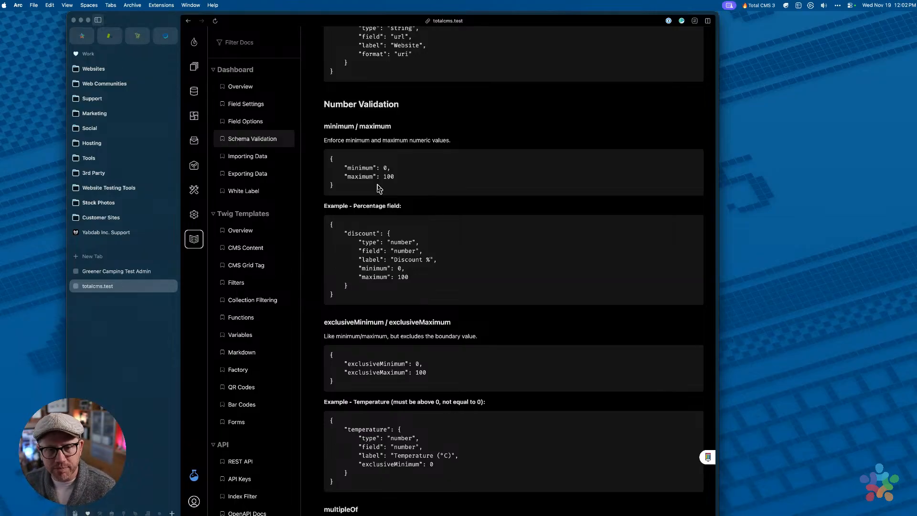
{"action": "scroll", "coordinate": [346, 165], "scroll_direction": "down", "scroll_amount": 10}
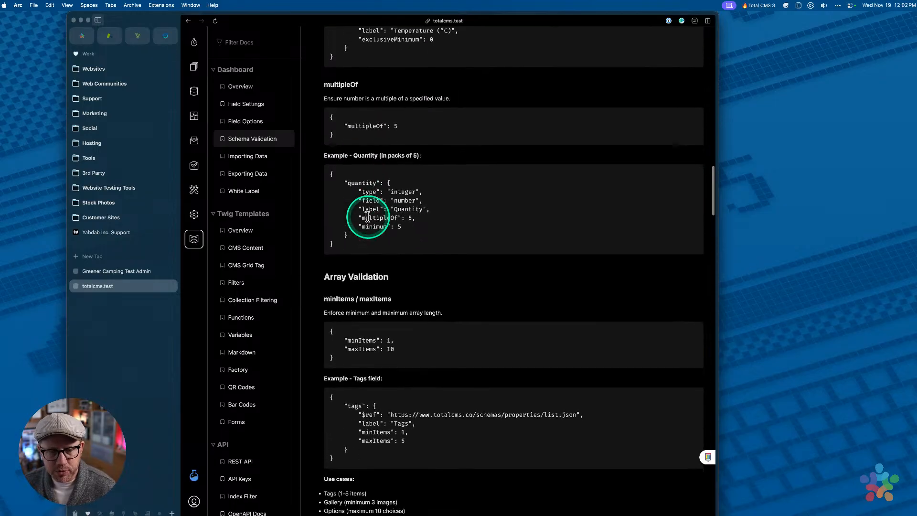
{"action": "scroll", "coordinate": [359, 336], "scroll_direction": "down", "scroll_amount": 10}
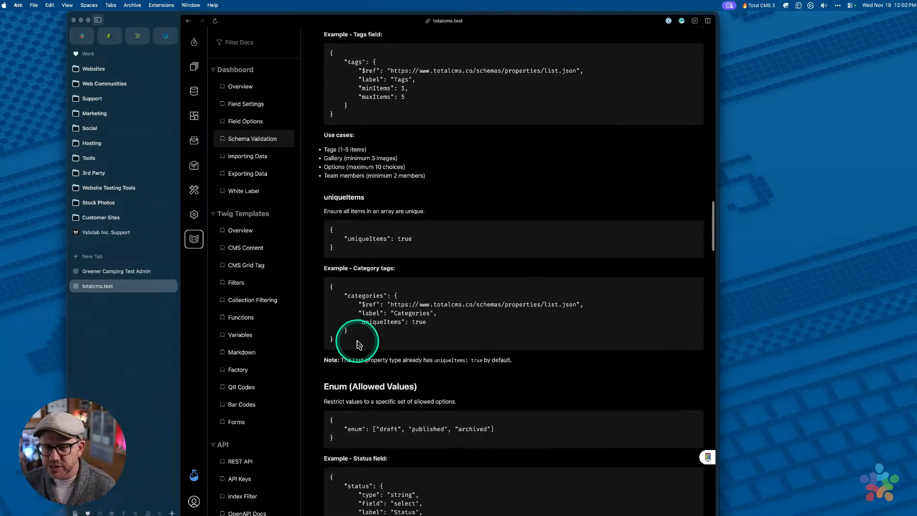
{"action": "scroll", "coordinate": [356, 344], "scroll_direction": "down", "scroll_amount": 3}
{"action": "scroll", "coordinate": [352, 343], "scroll_direction": "up", "scroll_amount": 3}
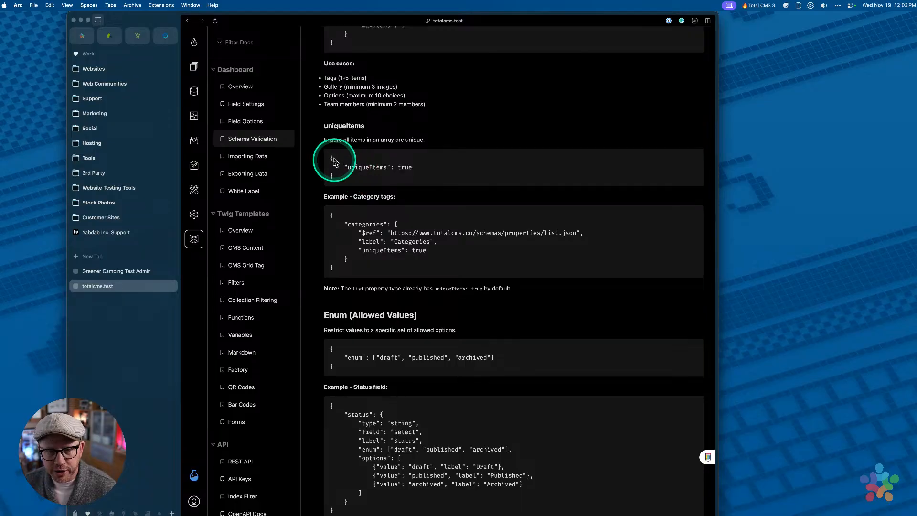
{"action": "left_click_drag", "start_coordinate": [330, 159], "coordinate": [369, 190]}
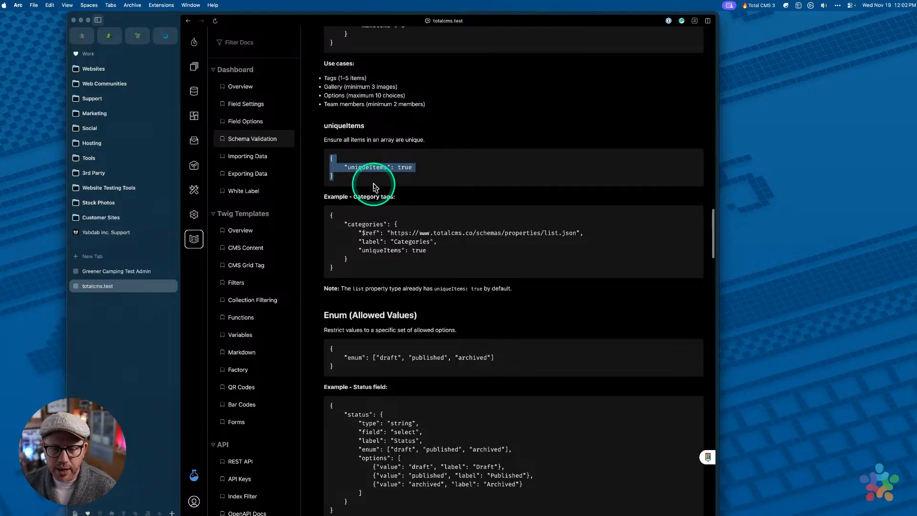
{"action": "left_click_drag", "start_coordinate": [345, 357], "coordinate": [498, 373]}
{"action": "left_click", "coordinate": [373, 358]}
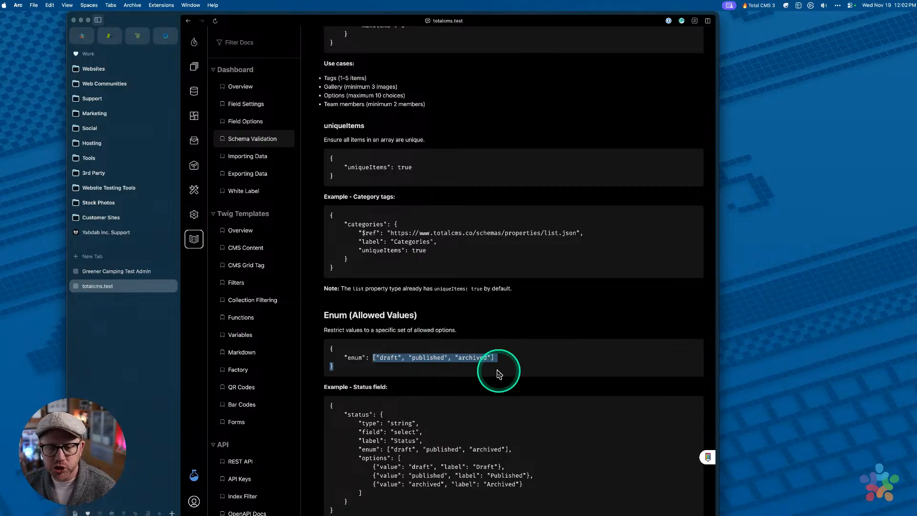
{"action": "left_click", "coordinate": [512, 358]}
{"action": "scroll", "coordinate": [511, 358], "scroll_direction": "down", "scroll_amount": 3}
Leave the unique-values docs for the Collections overview listing Members, Products and Reviews
{"action": "scroll", "coordinate": [512, 358], "scroll_direction": "down", "scroll_amount": 15}
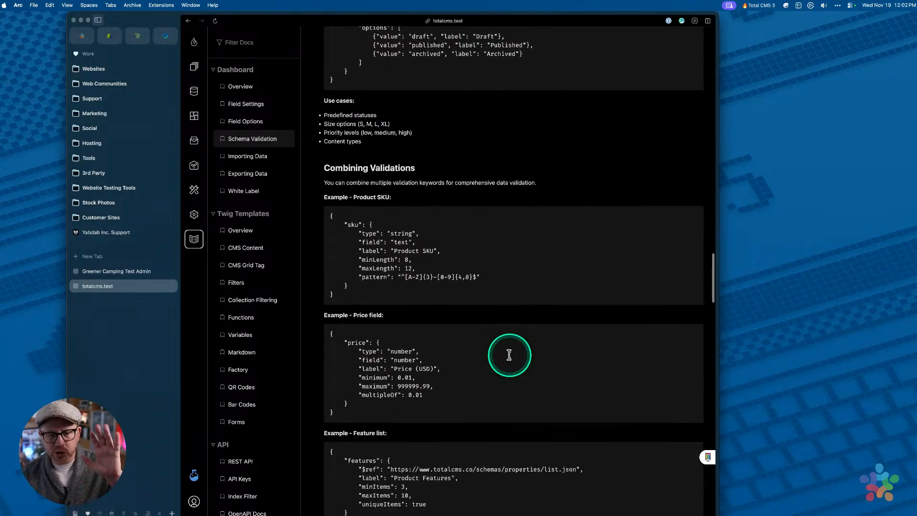
{"action": "scroll", "coordinate": [512, 359], "scroll_direction": "down", "scroll_amount": 5}
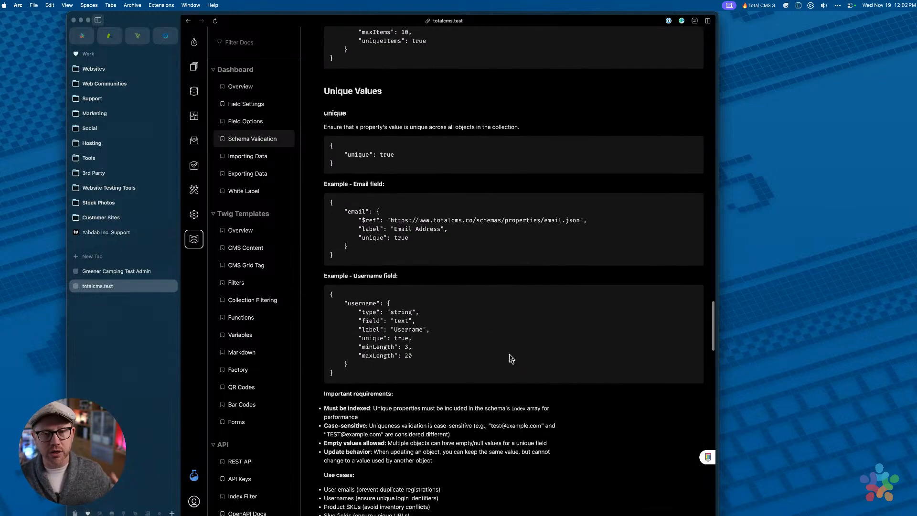
{"action": "scroll", "coordinate": [509, 355], "scroll_direction": "up", "scroll_amount": 1}
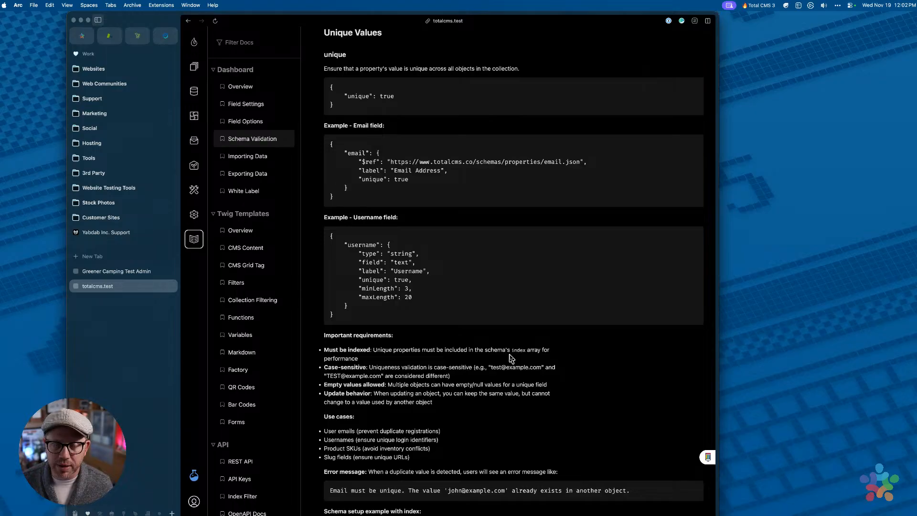
{"action": "left_click", "coordinate": [505, 352]}
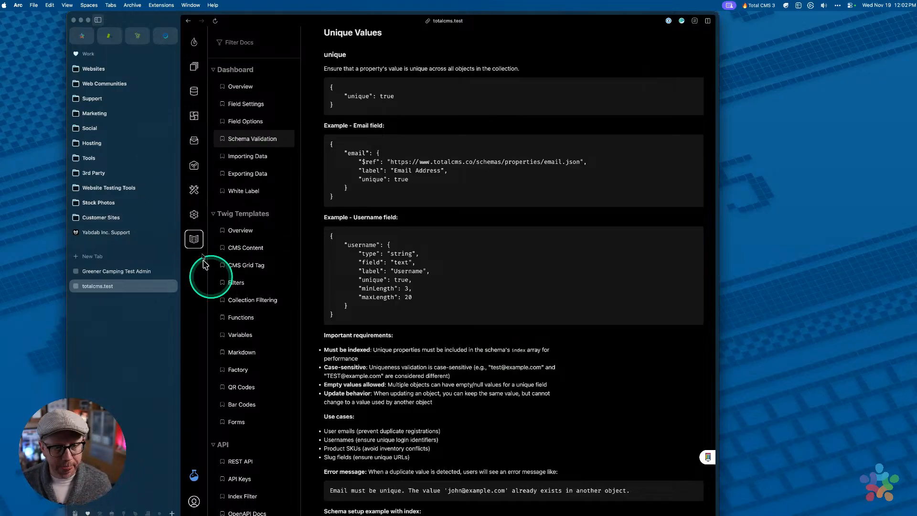
{"action": "left_click", "coordinate": [195, 72]}
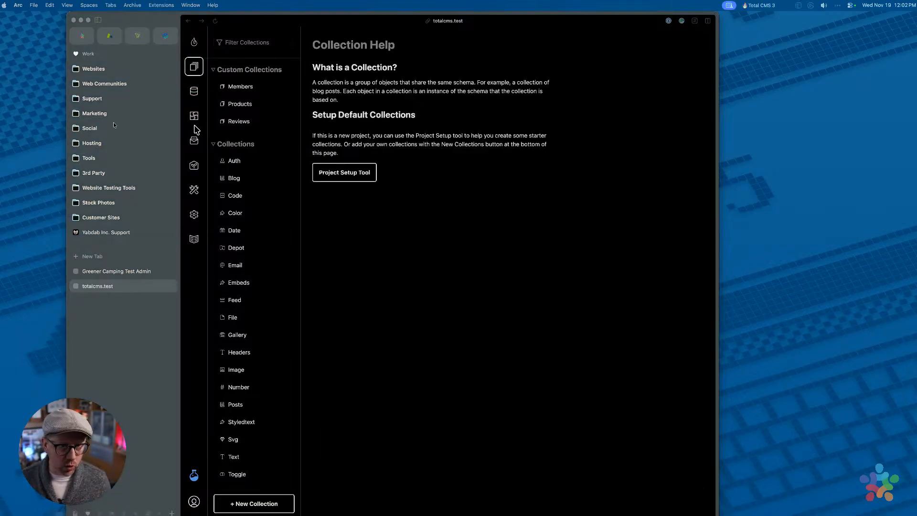
In SMTP settings, autofill the Test Email Address with your saved address and send a test email
{"action": "left_click", "coordinate": [195, 215]}
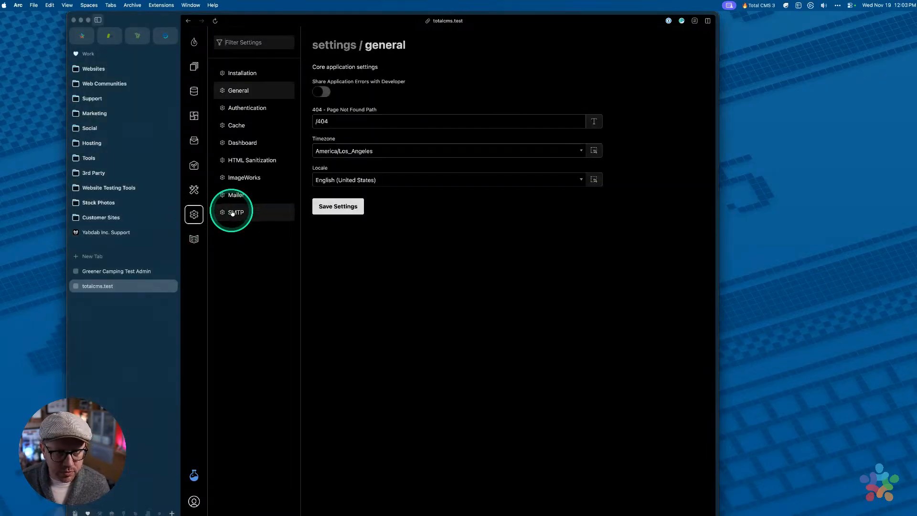
{"action": "left_click", "coordinate": [232, 213]}
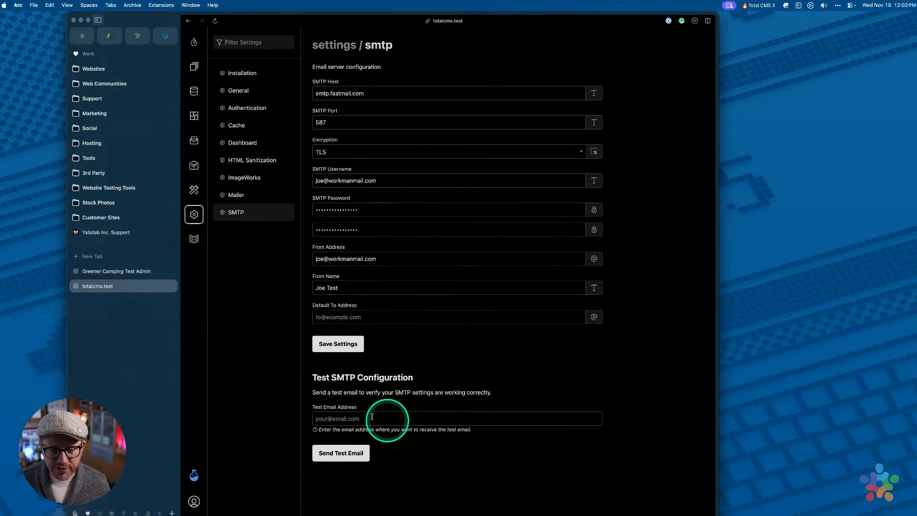
{"action": "left_click", "coordinate": [378, 420]}
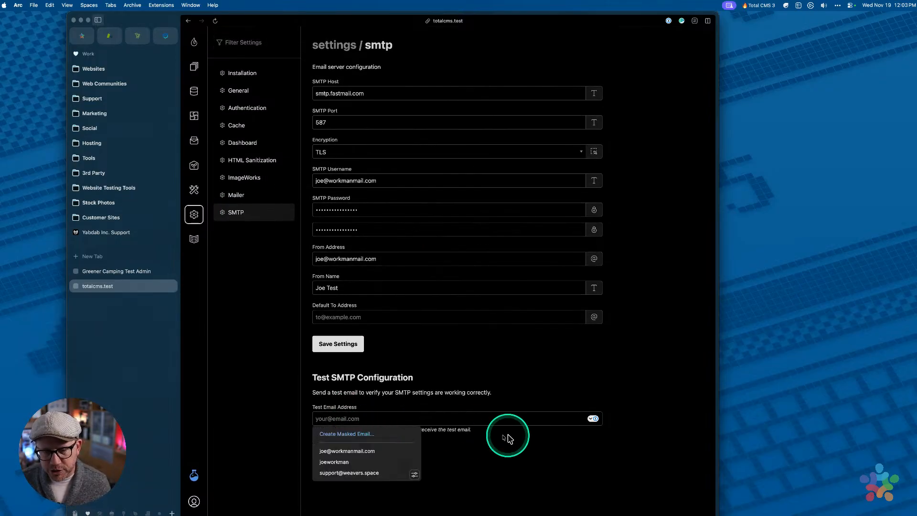
{"action": "left_click", "coordinate": [383, 456]}
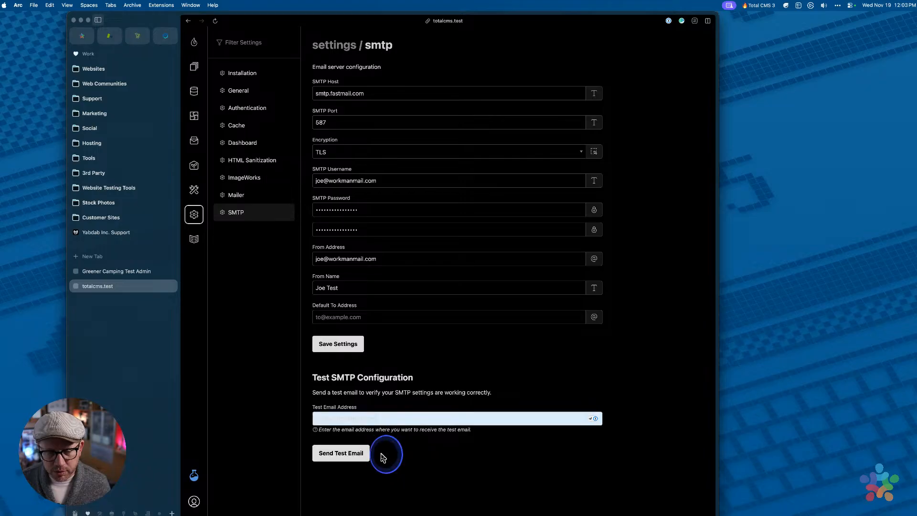
{"action": "left_click", "coordinate": [339, 456]}
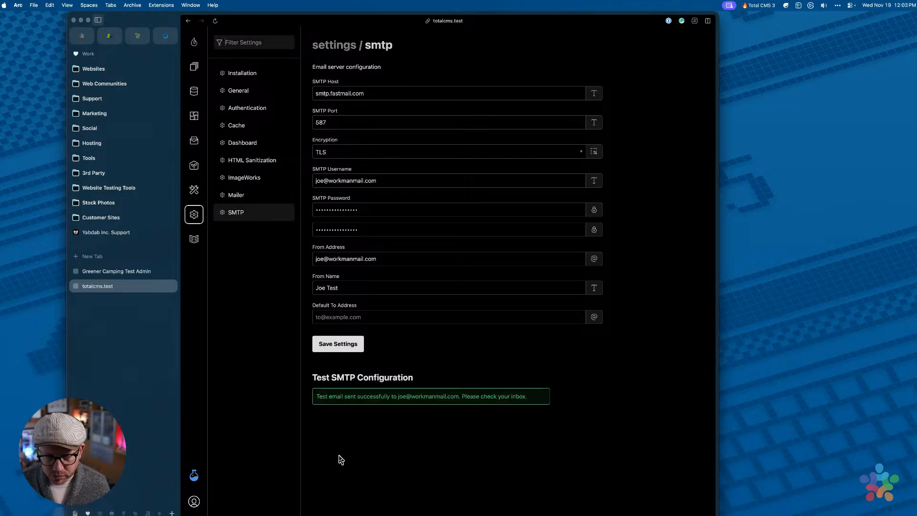
Switch to Mail and bring the 'Total CMS SMTP Test' message over the settings page
{"action": "key", "text": "super+Tab"}
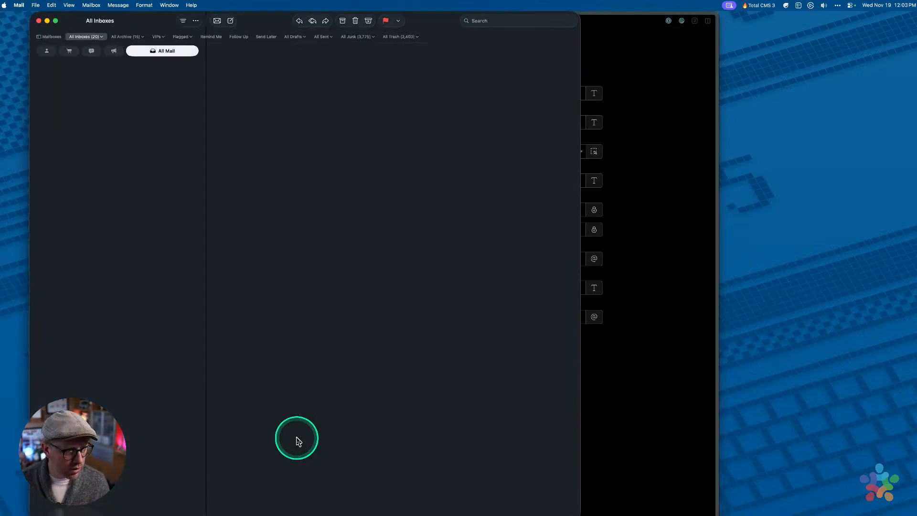
{"action": "left_click_drag", "start_coordinate": [276, 19], "coordinate": [0, 19]}
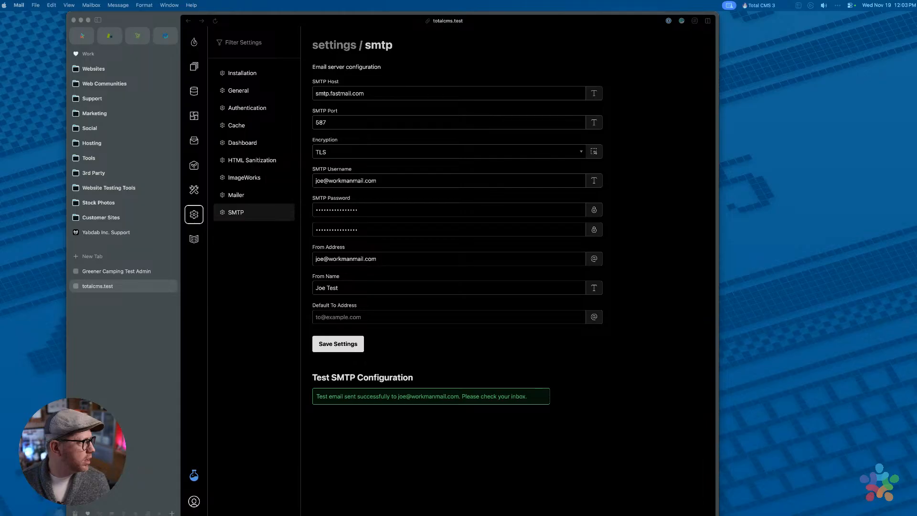
{"action": "left_click_drag", "start_coordinate": [0, 19], "coordinate": [441, 21]}
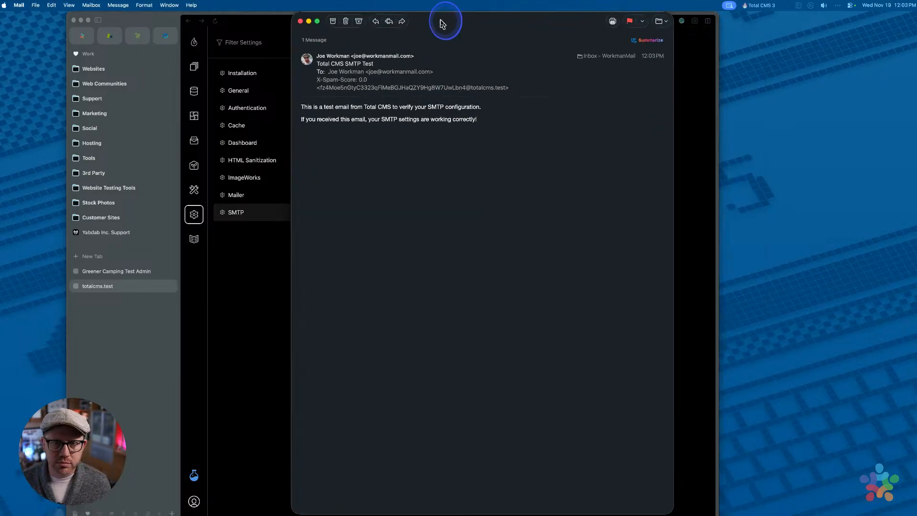
Close the test message window and save the SMTP settings
{"action": "left_click", "coordinate": [300, 21]}
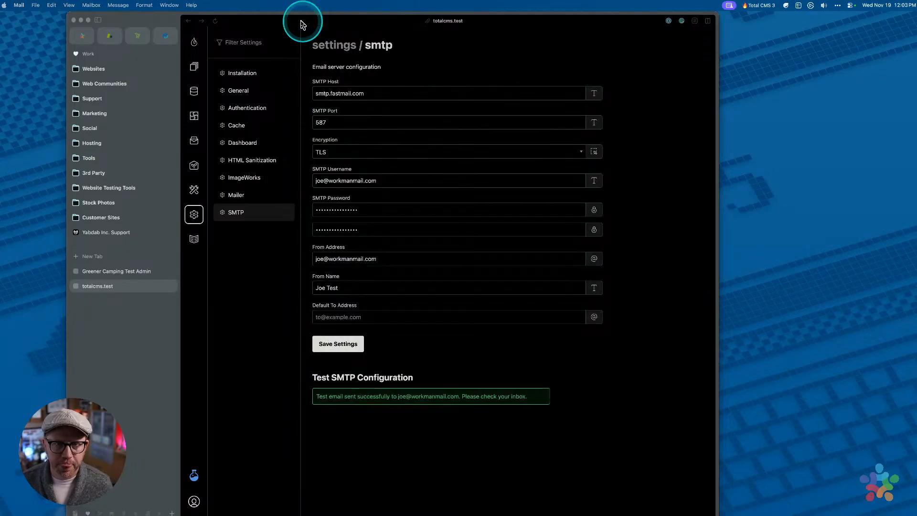
{"action": "left_click", "coordinate": [413, 358]}
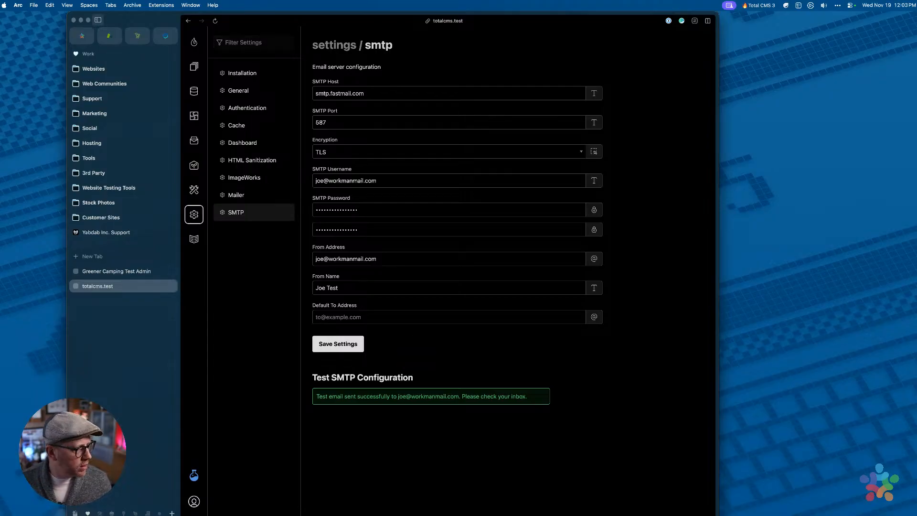
{"action": "key", "text": "super+Tab"}
{"action": "left_click", "coordinate": [341, 342]}
Return to the Total CMS Collections overview page
{"action": "left_click", "coordinate": [234, 216]}
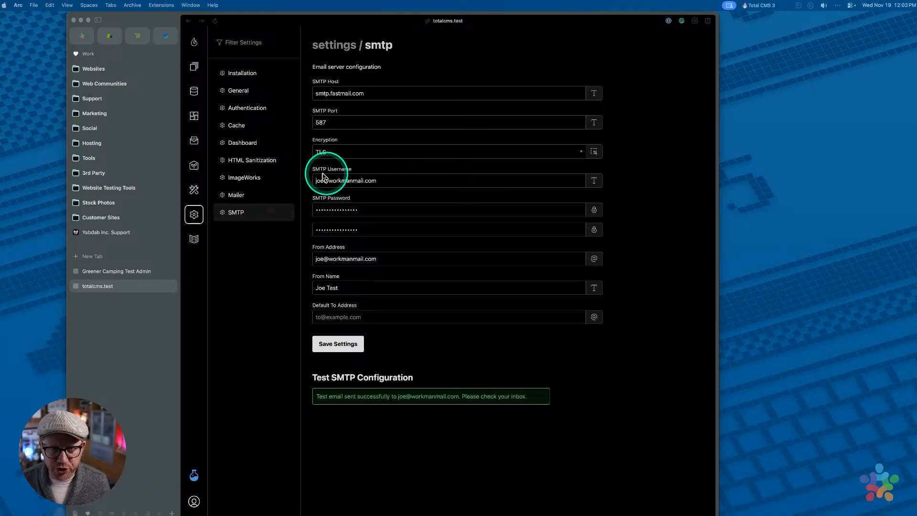
{"action": "key", "text": "super+Tab"}
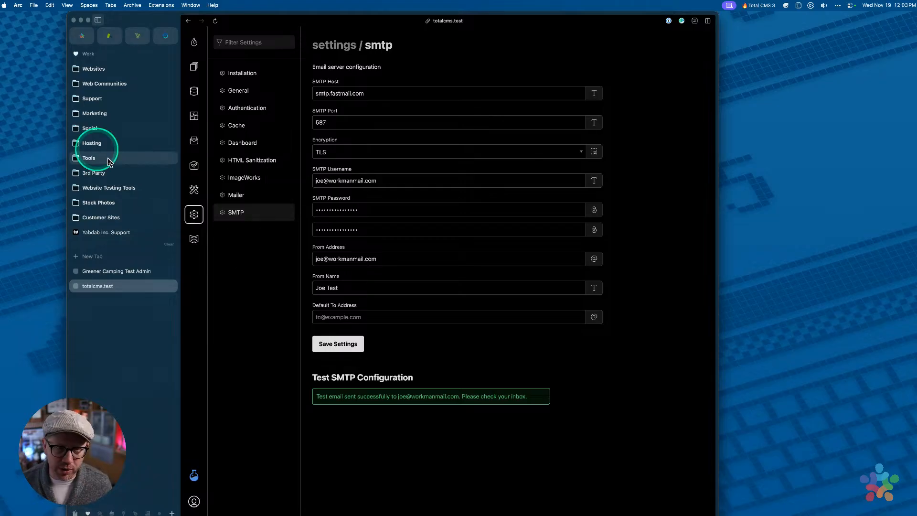
{"action": "left_click", "coordinate": [275, 288]}
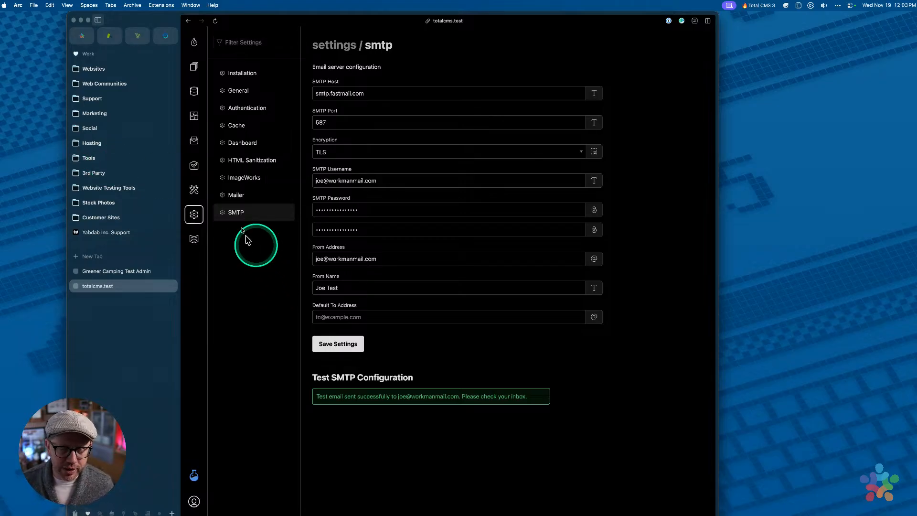
{"action": "left_click", "coordinate": [195, 67]}
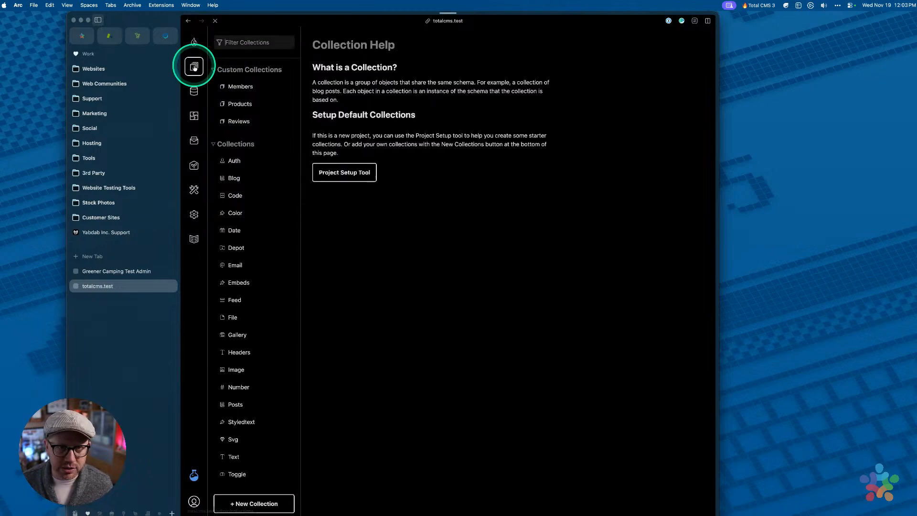
Open the first Products record, 'et quod id', and scroll down to its two reviews
{"action": "left_click", "coordinate": [235, 105]}
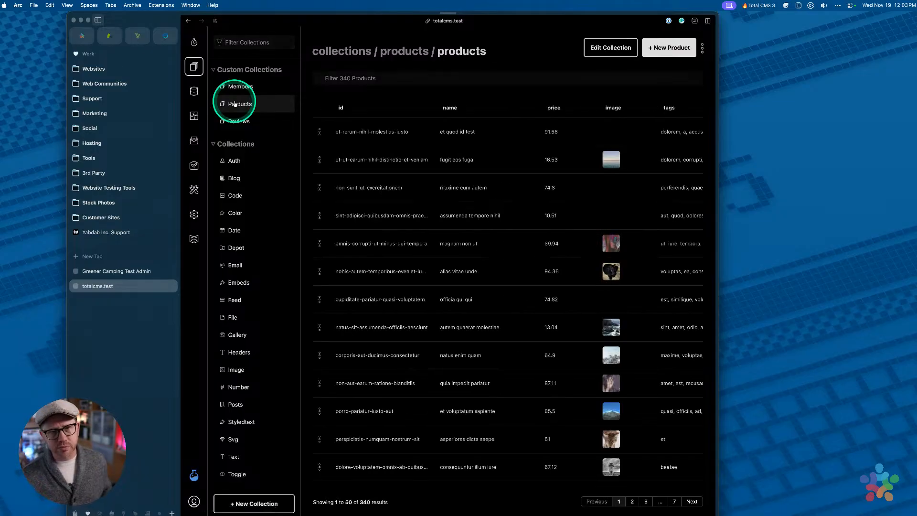
{"action": "left_click", "coordinate": [400, 131]}
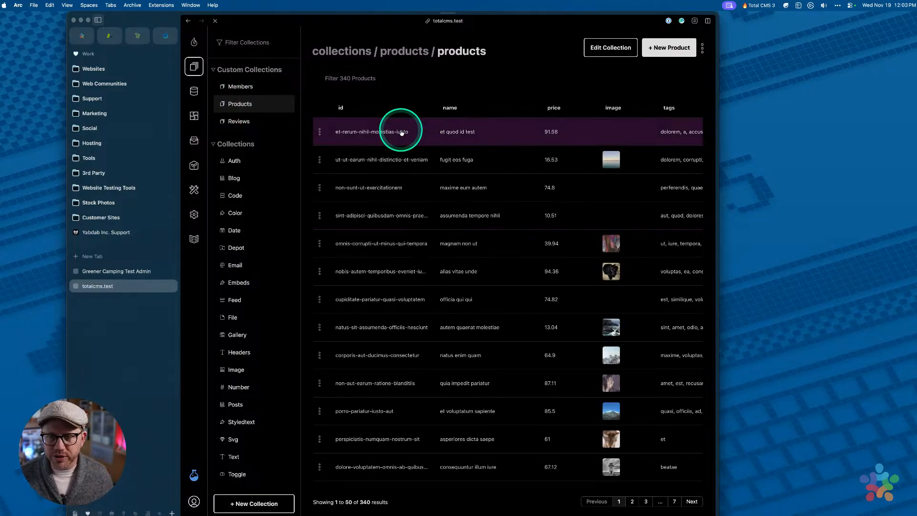
{"action": "scroll", "coordinate": [640, 217], "scroll_direction": "down", "scroll_amount": 4}
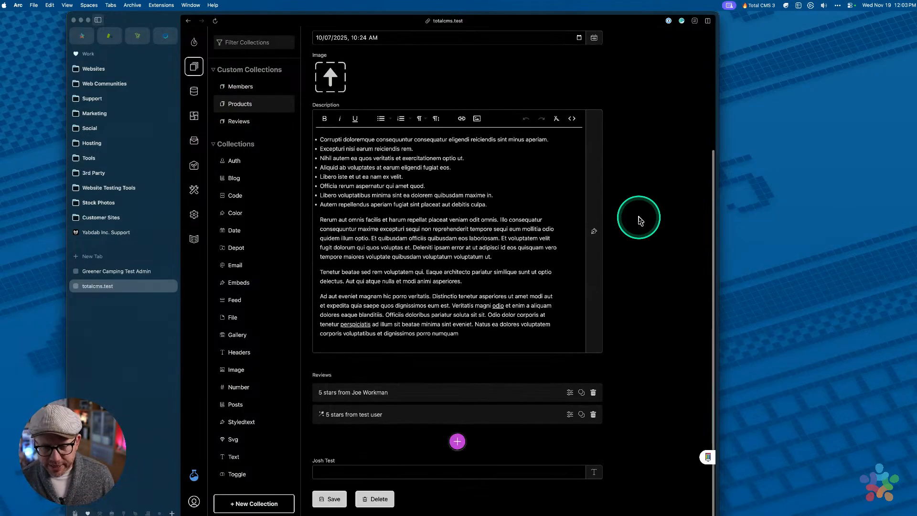
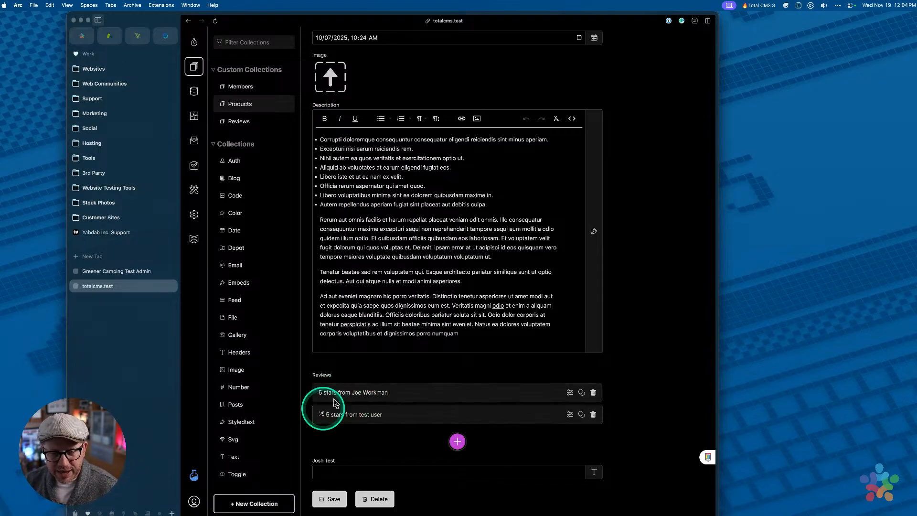
Open and close the first review's details a couple of times to inspect it
{"action": "left_click", "coordinate": [425, 395]}
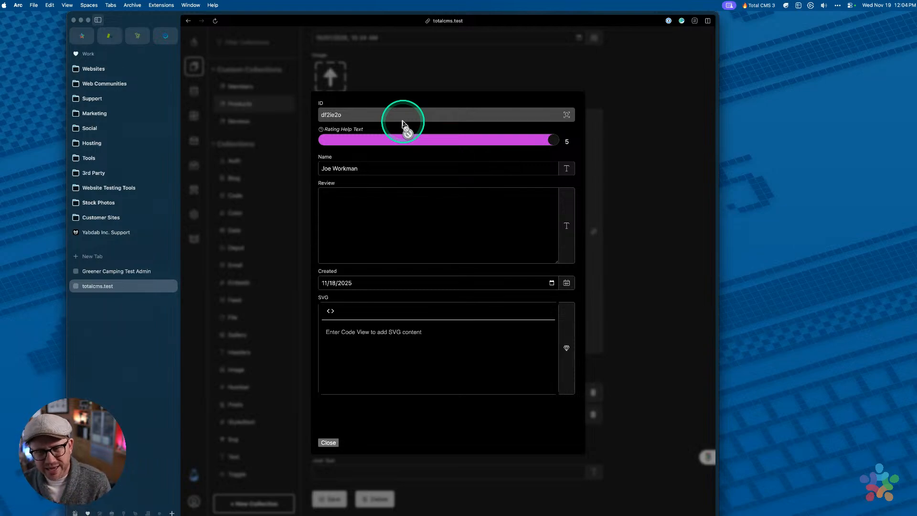
{"action": "left_click", "coordinate": [625, 133]}
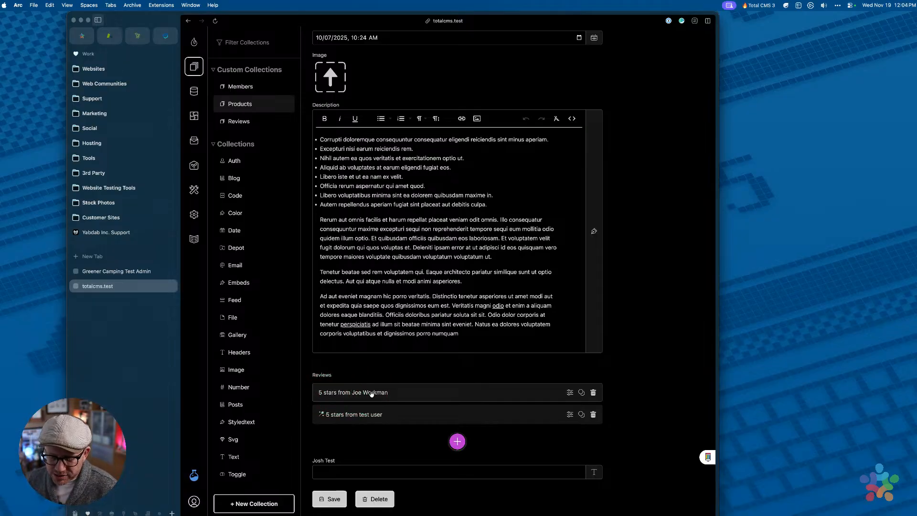
{"action": "left_click", "coordinate": [433, 391]}
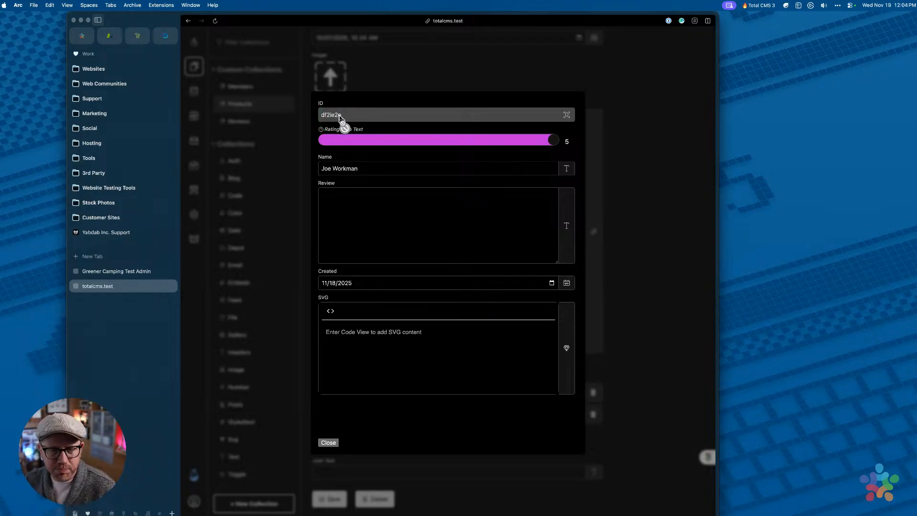
{"action": "left_click", "coordinate": [667, 119]}
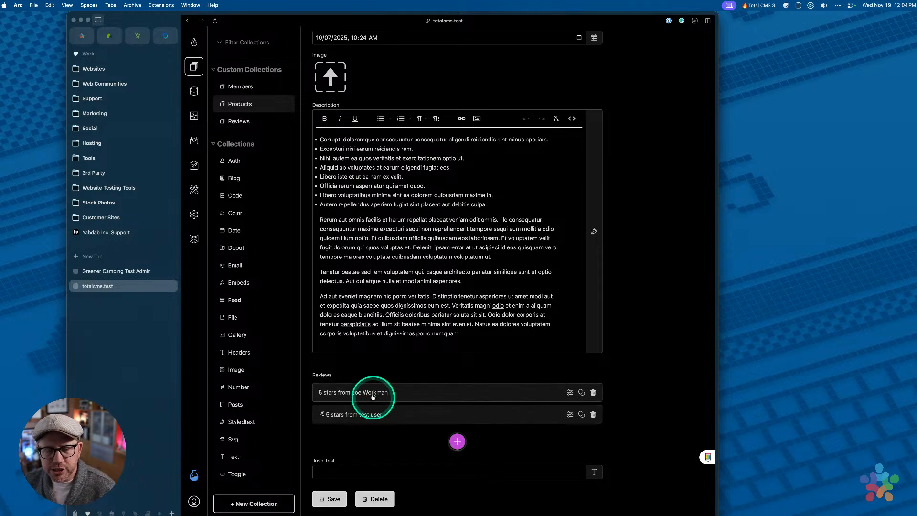
Check both reviews' details, then drag the test user review above the other review
{"action": "left_click", "coordinate": [414, 391]}
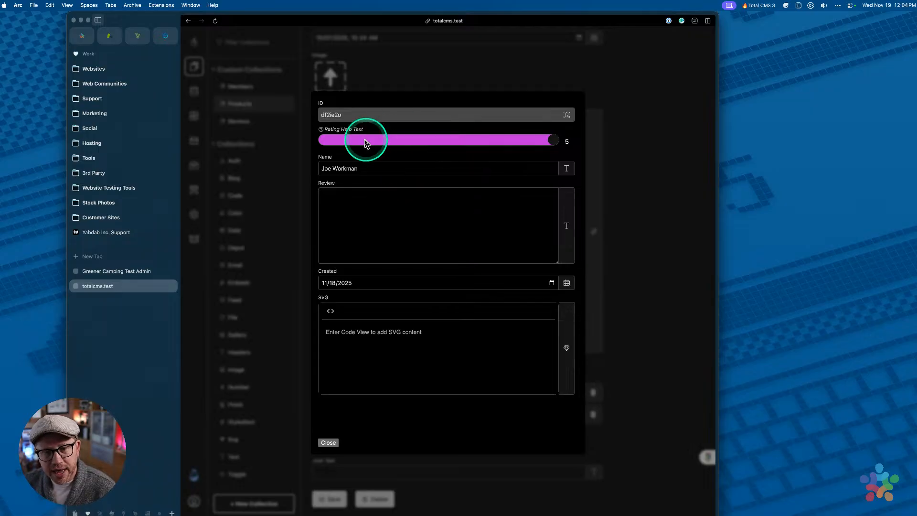
{"action": "left_click", "coordinate": [372, 170]}
{"action": "triple_click", "coordinate": [372, 169]}
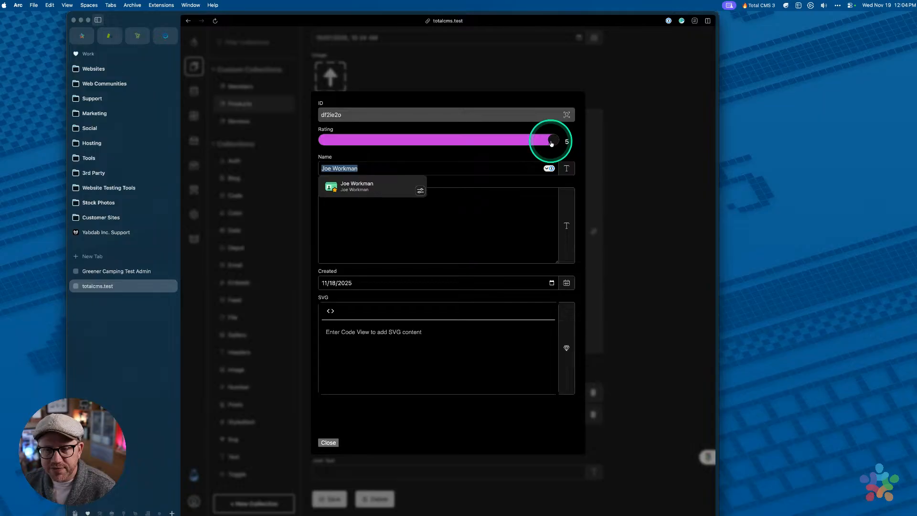
{"action": "left_click", "coordinate": [653, 201]}
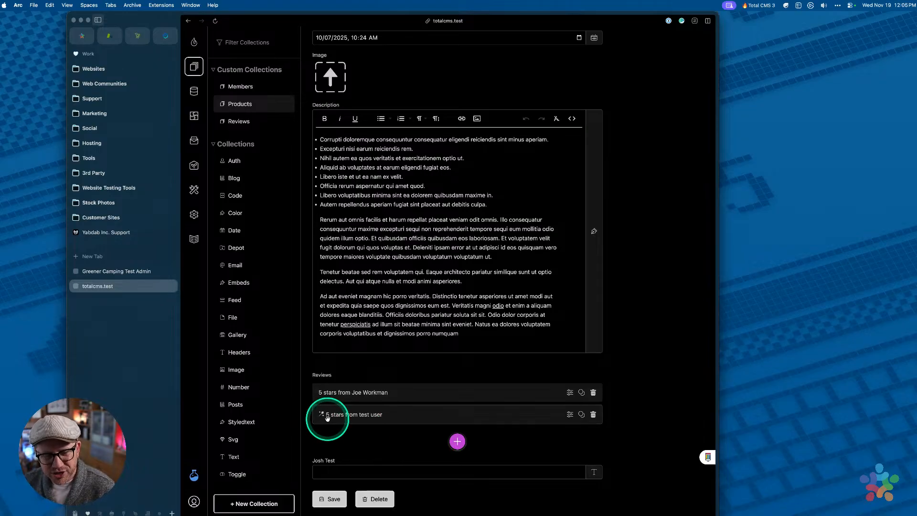
{"action": "left_click", "coordinate": [476, 419]}
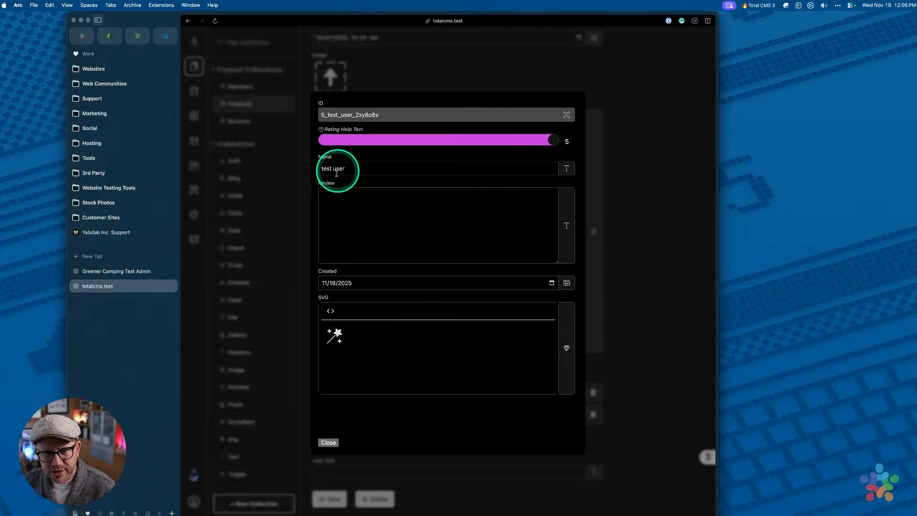
{"action": "left_click", "coordinate": [651, 152]}
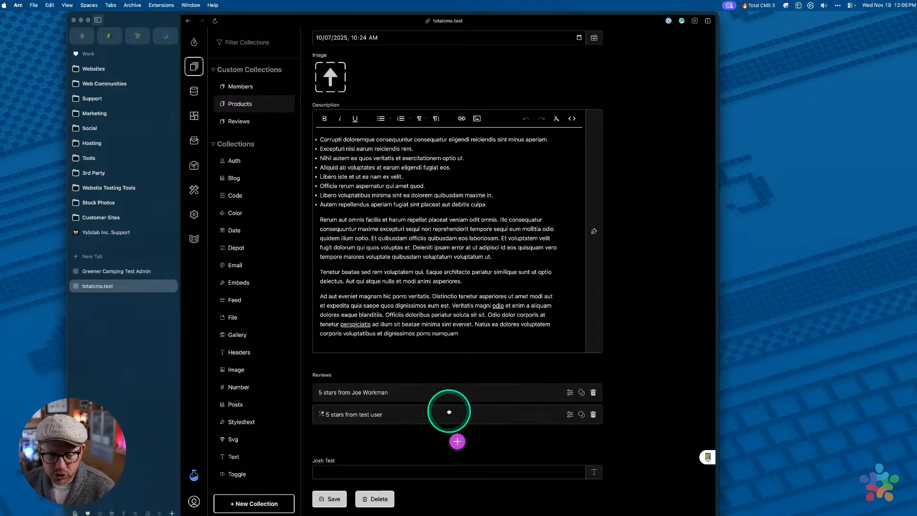
{"action": "left_click_drag", "start_coordinate": [451, 414], "coordinate": [452, 392]}
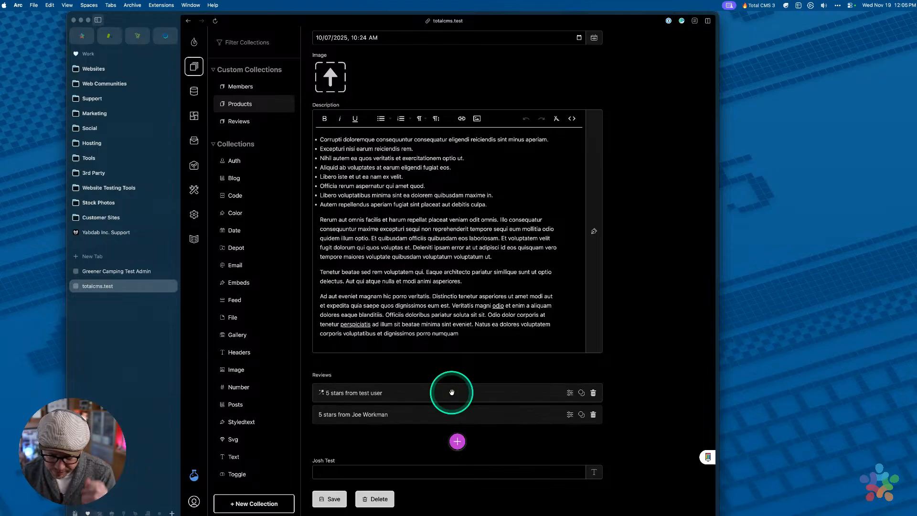
{"action": "left_click", "coordinate": [449, 374]}
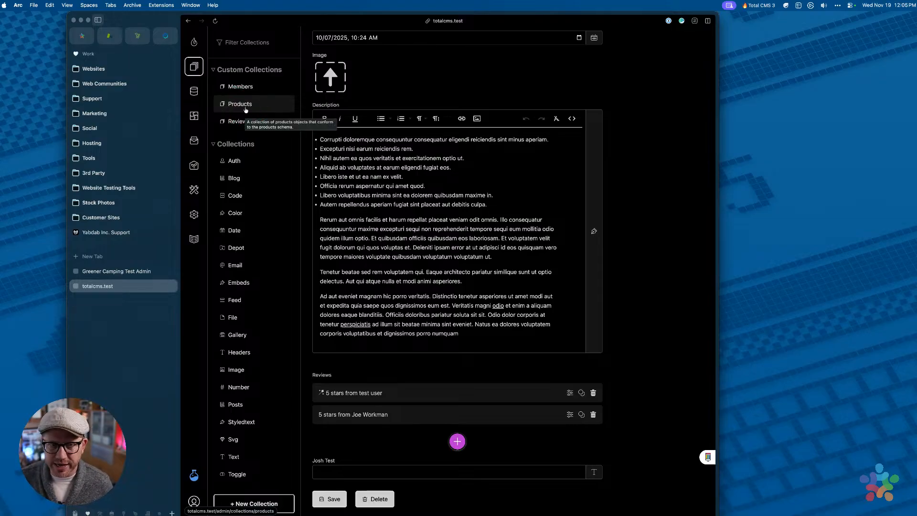
Abandon the unsaved product for the Schemas overview, confirming the Leave site warning
{"action": "left_click", "coordinate": [238, 106]}
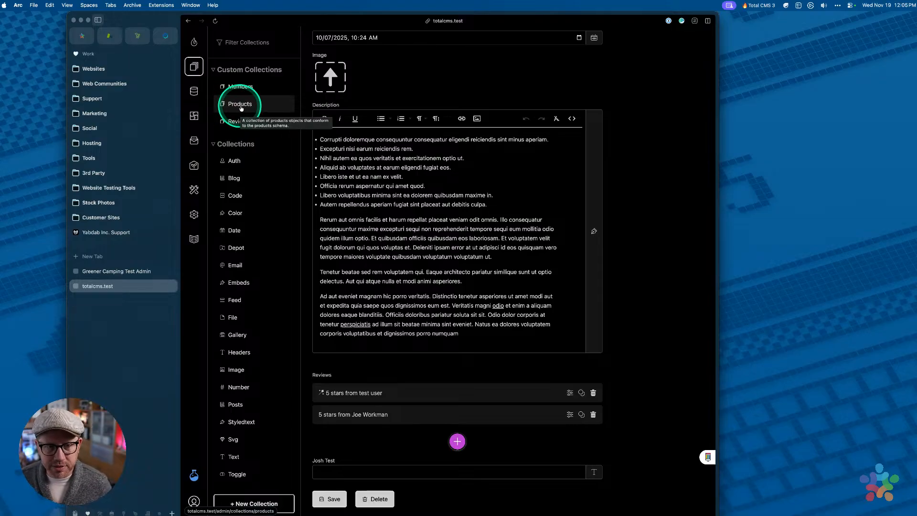
{"action": "left_click", "coordinate": [194, 92]}
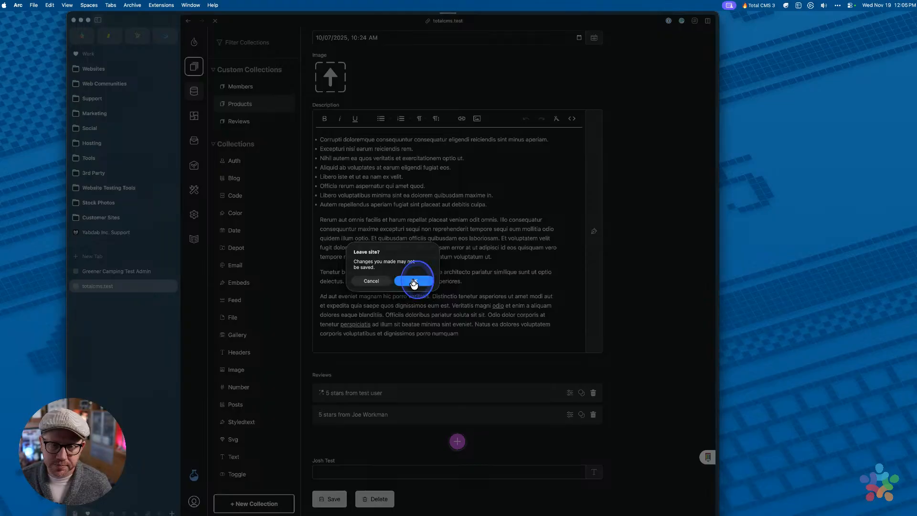
{"action": "left_click", "coordinate": [413, 282]}
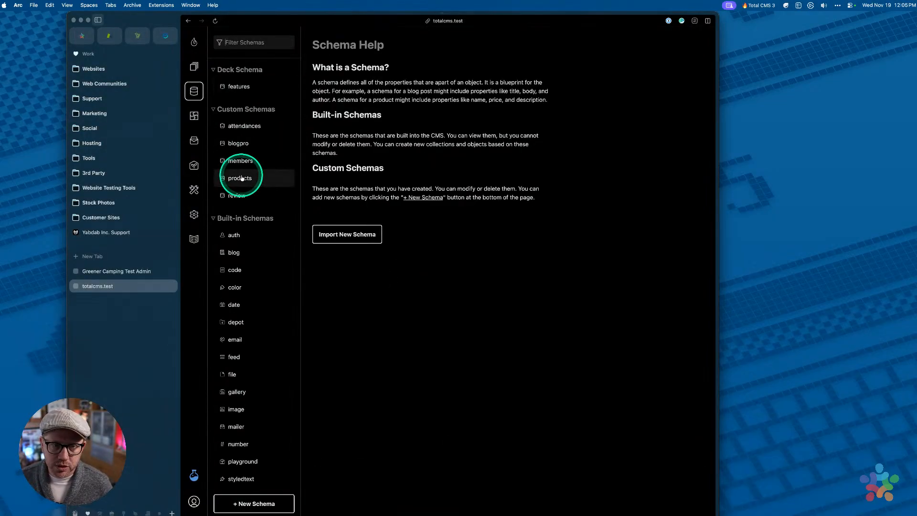
Open the products schema's reviews property and expand its Settings & Options
{"action": "left_click", "coordinate": [241, 178]}
{"action": "scroll", "coordinate": [452, 286], "scroll_direction": "down", "scroll_amount": 5}
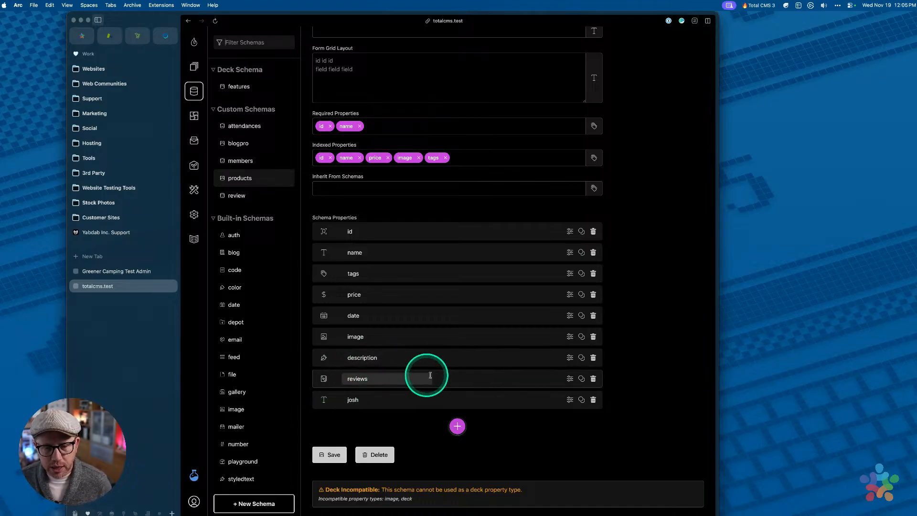
{"action": "left_click", "coordinate": [460, 379]}
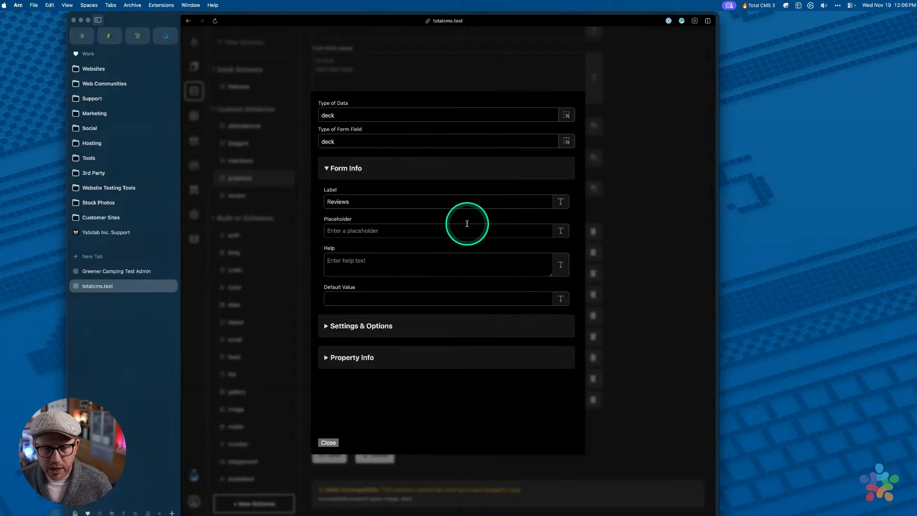
{"action": "left_click", "coordinate": [395, 321]}
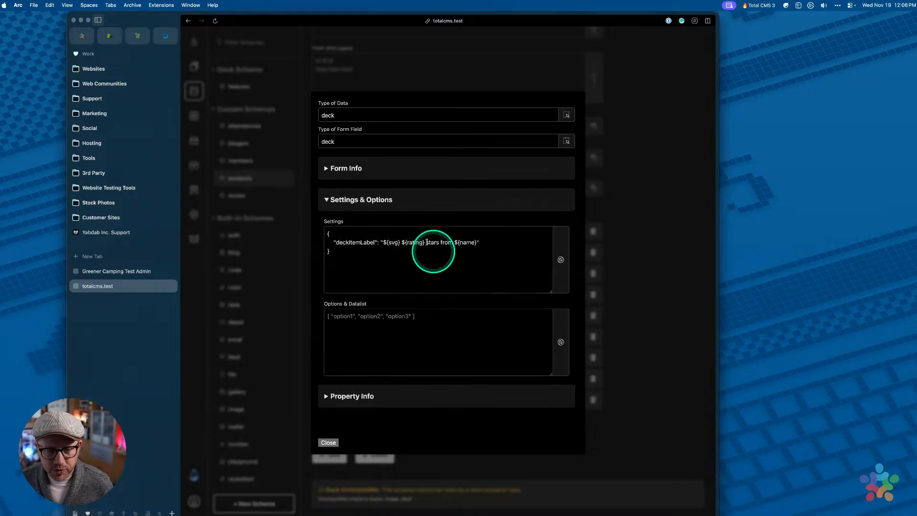
Examine the deckItemLabel review label template, then close the settings and return to Collections
{"action": "left_click_drag", "start_coordinate": [327, 233], "coordinate": [344, 264]}
{"action": "left_click", "coordinate": [359, 262]}
{"action": "double_click", "coordinate": [354, 244]}
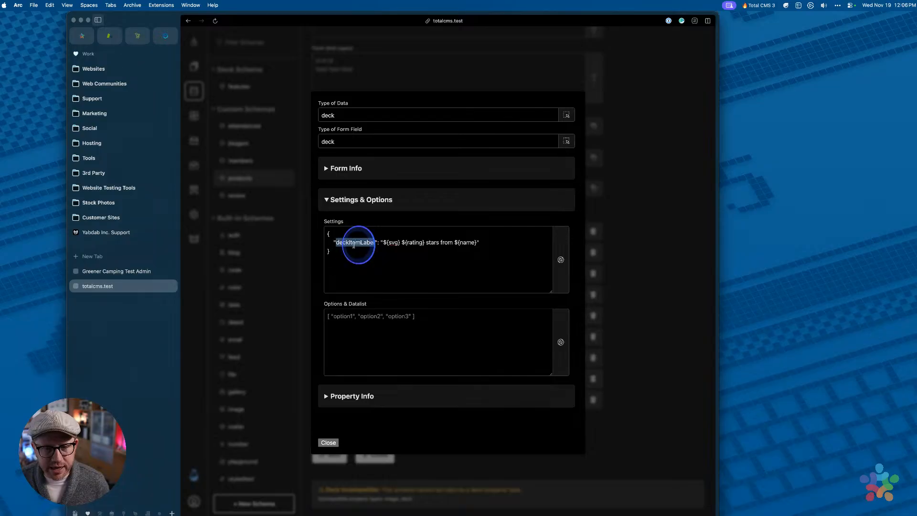
{"action": "left_click", "coordinate": [379, 281]}
{"action": "left_click", "coordinate": [384, 244]}
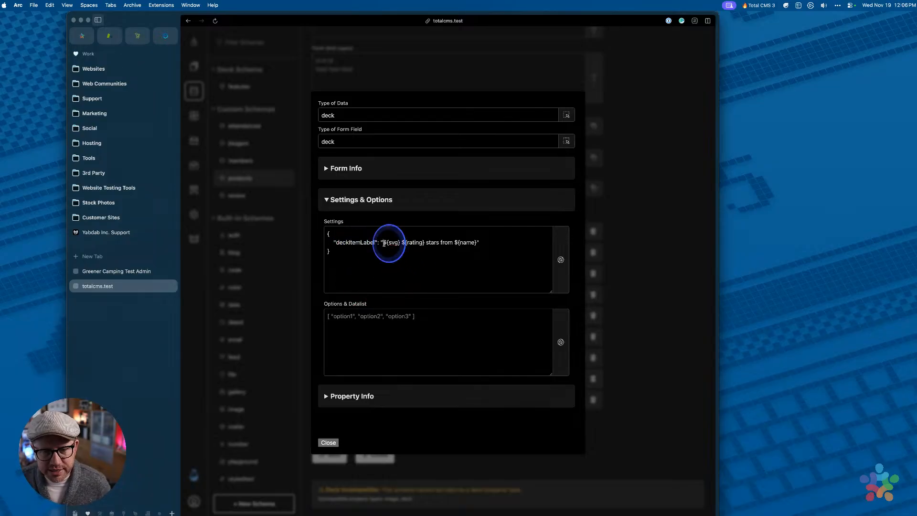
{"action": "left_click_drag", "start_coordinate": [385, 243], "coordinate": [479, 243]}
{"action": "left_click", "coordinate": [494, 244]}
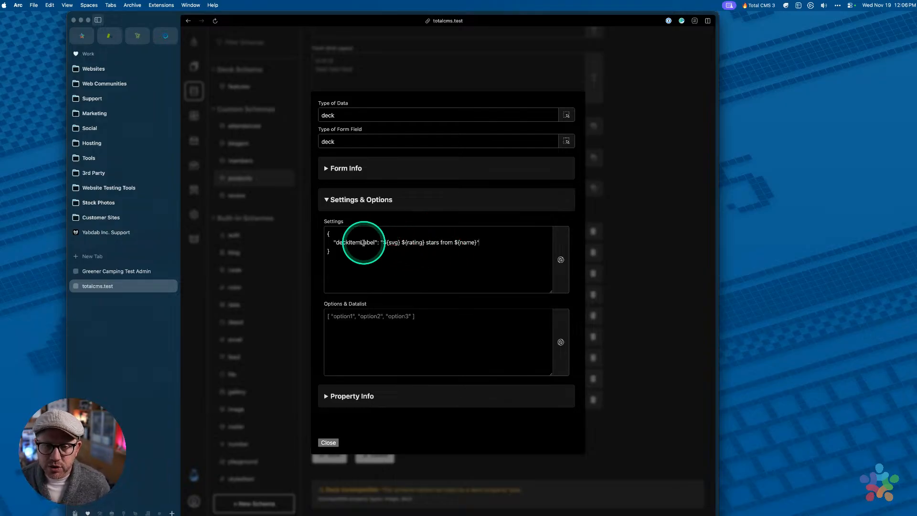
{"action": "double_click", "coordinate": [363, 243]}
{"action": "left_click", "coordinate": [378, 281]}
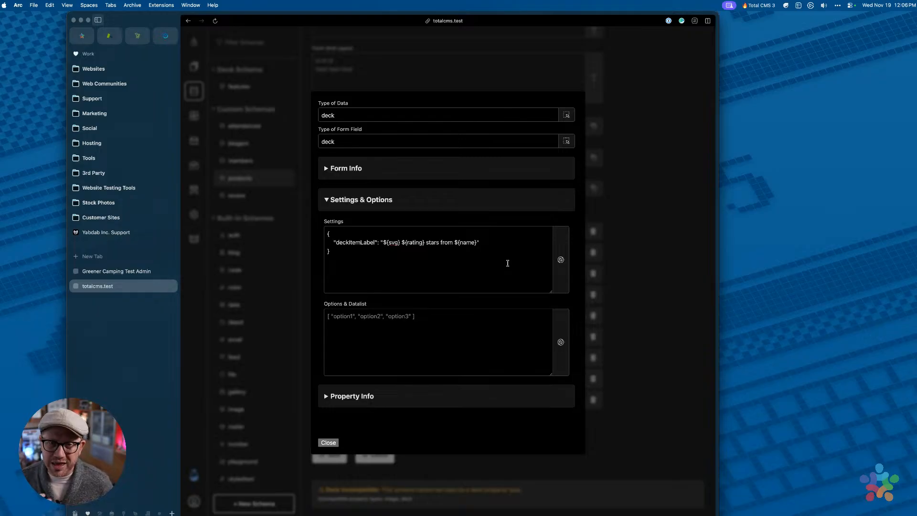
{"action": "left_click", "coordinate": [598, 185]}
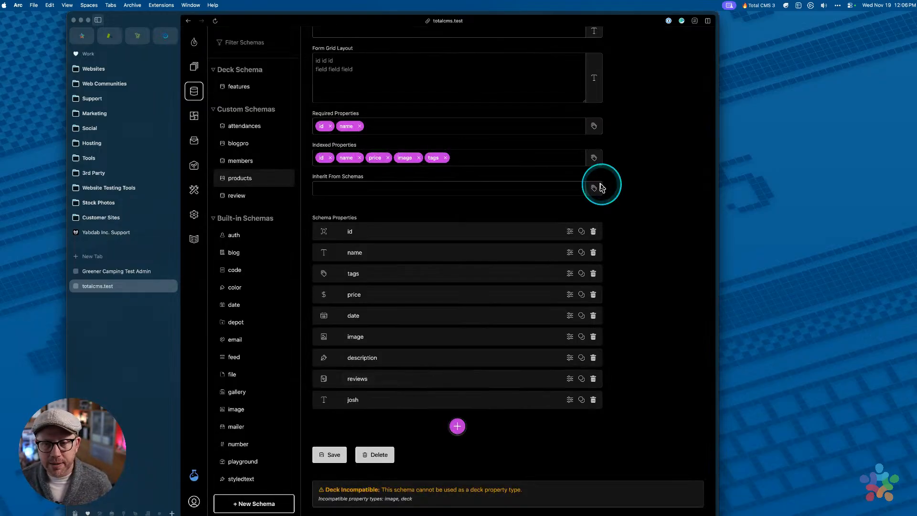
{"action": "left_click", "coordinate": [189, 67]}
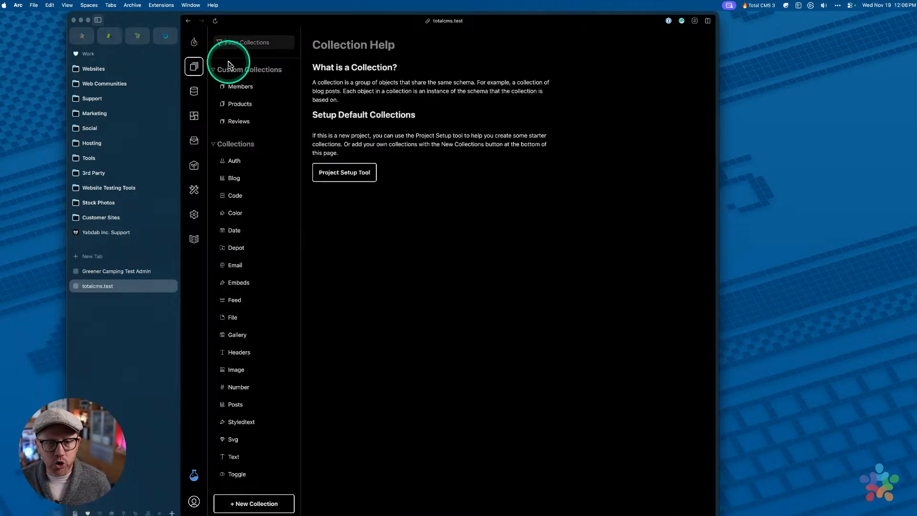
In Products, open 'et quod id test' and add a blank third review under Reviews
{"action": "left_click", "coordinate": [240, 104]}
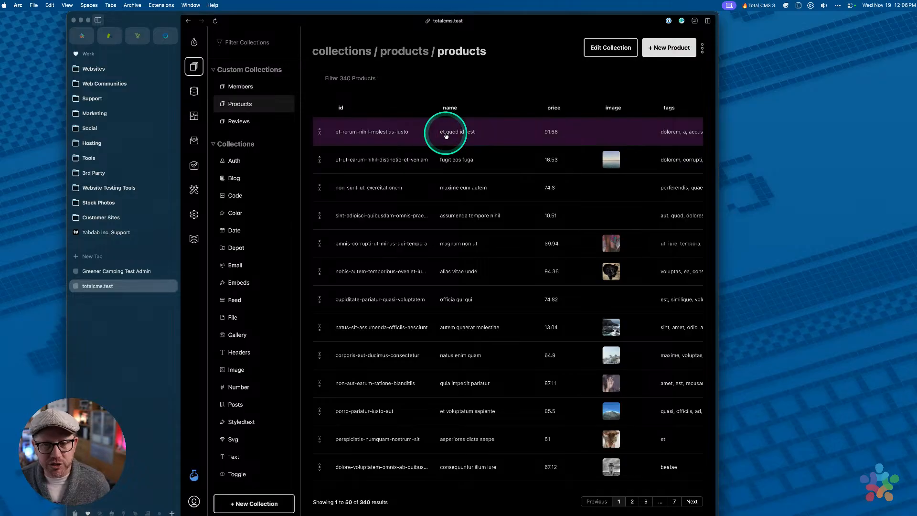
{"action": "left_click", "coordinate": [444, 132]}
{"action": "scroll", "coordinate": [489, 301], "scroll_direction": "down", "scroll_amount": 5}
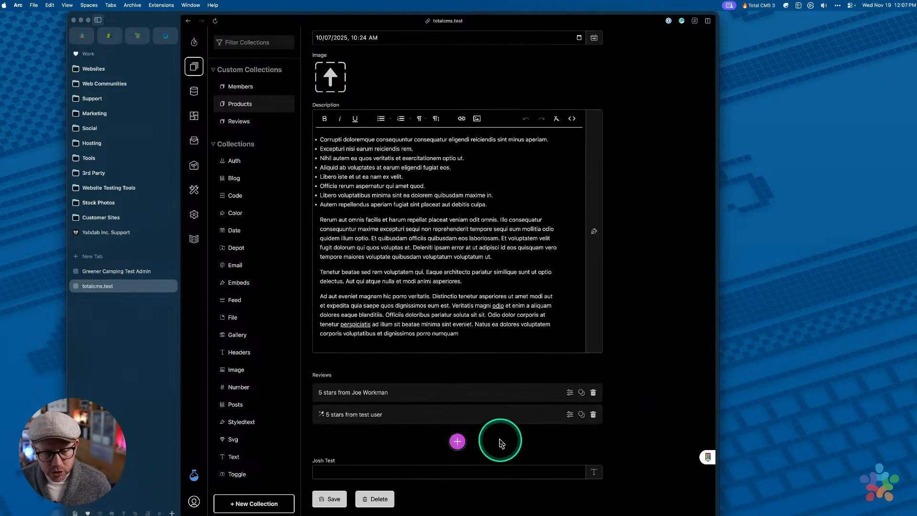
{"action": "left_click", "coordinate": [458, 442]}
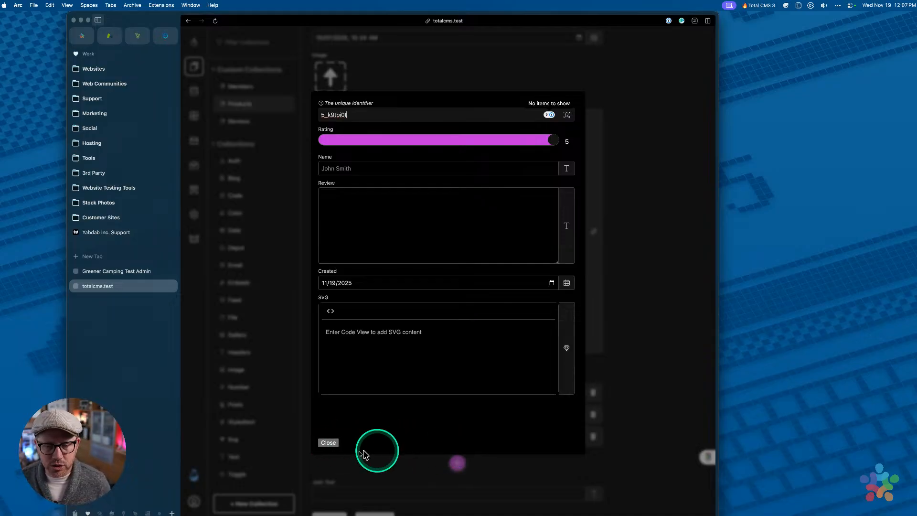
{"action": "left_click", "coordinate": [328, 443]}
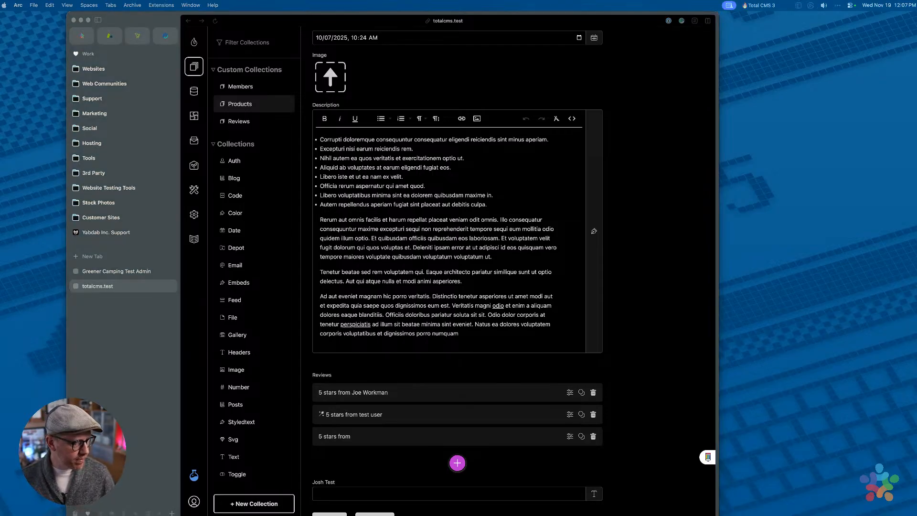
{"action": "scroll", "coordinate": [370, 128], "scroll_direction": "up", "scroll_amount": 5}
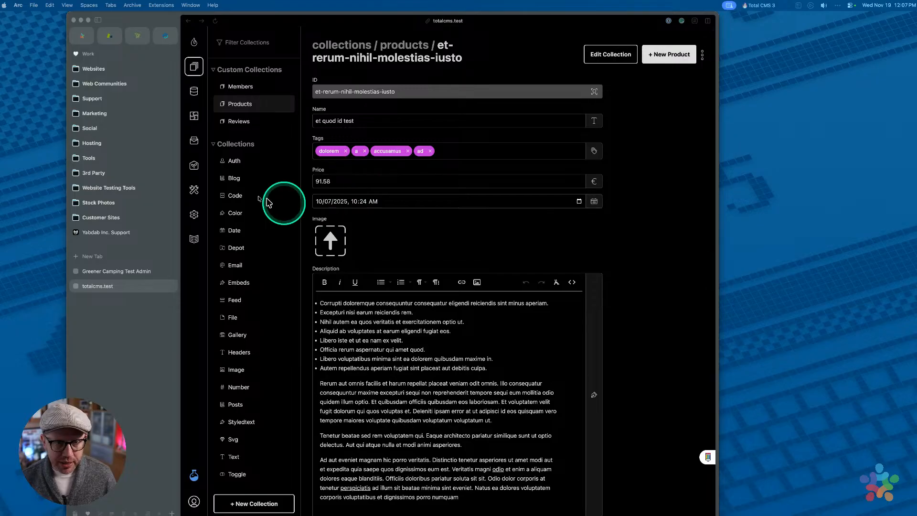
On the Greener Camping admin site, open the 002-typarke record in the Campsites collection
{"action": "left_click", "coordinate": [123, 275]}
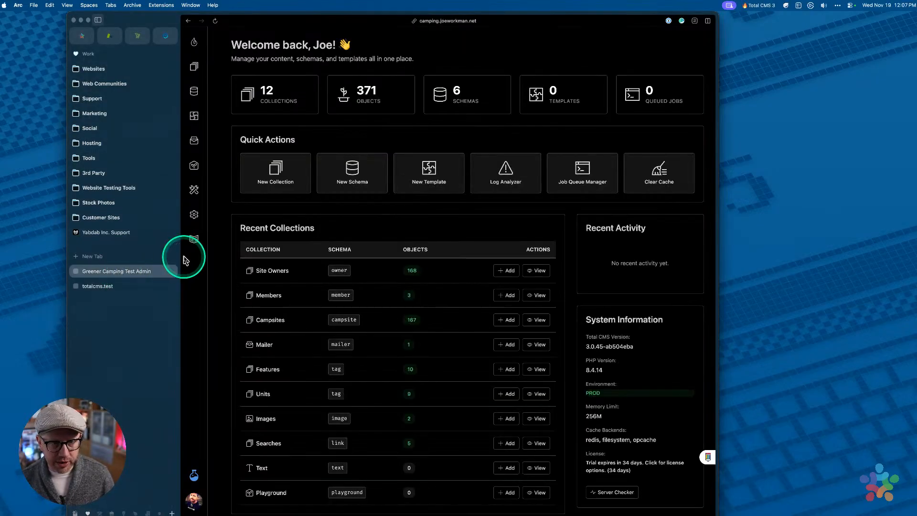
{"action": "left_click", "coordinate": [194, 67]}
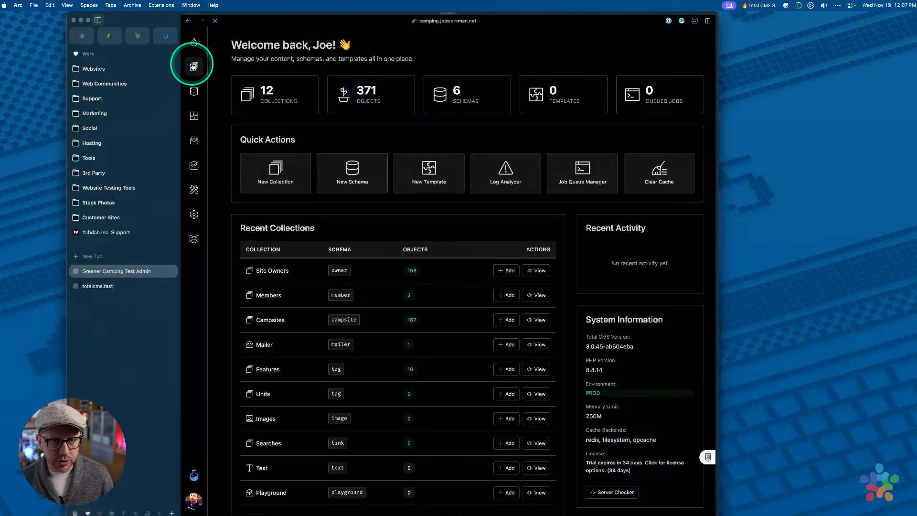
{"action": "left_click", "coordinate": [234, 88]}
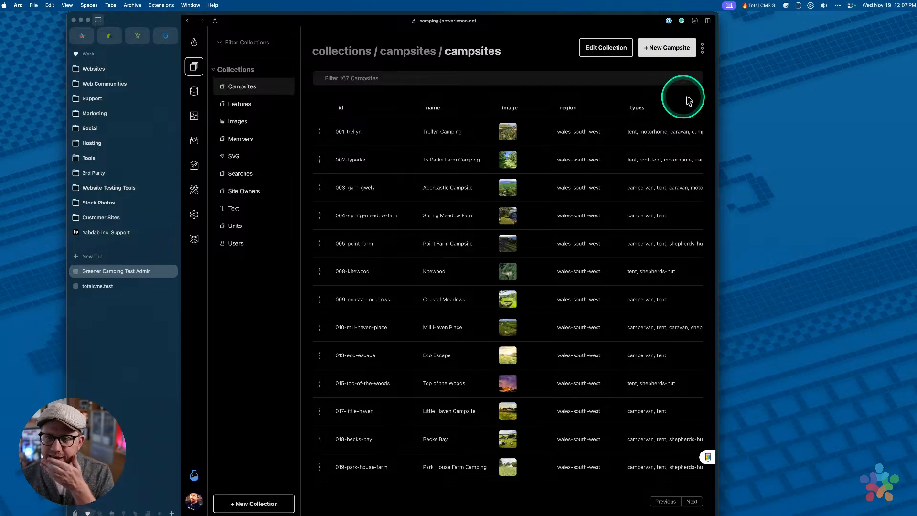
{"action": "left_click_drag", "start_coordinate": [719, 103], "coordinate": [774, 98]}
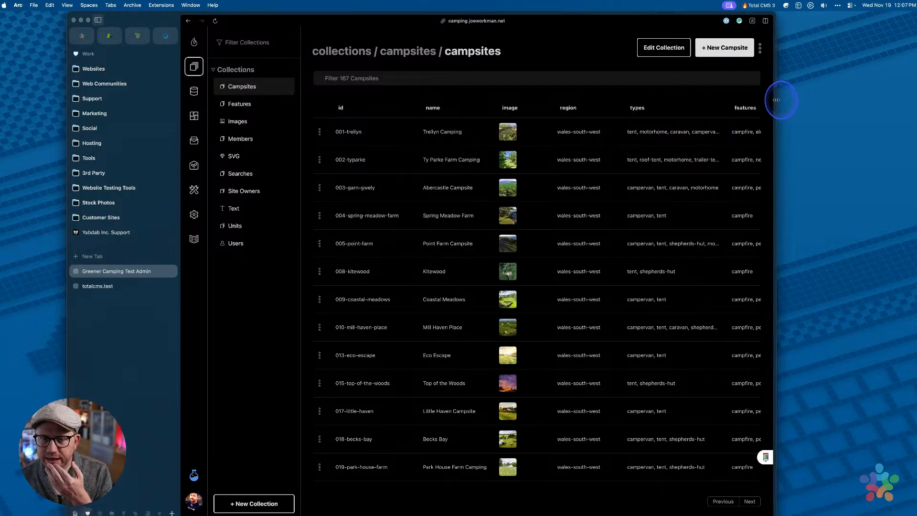
{"action": "left_click", "coordinate": [366, 161]}
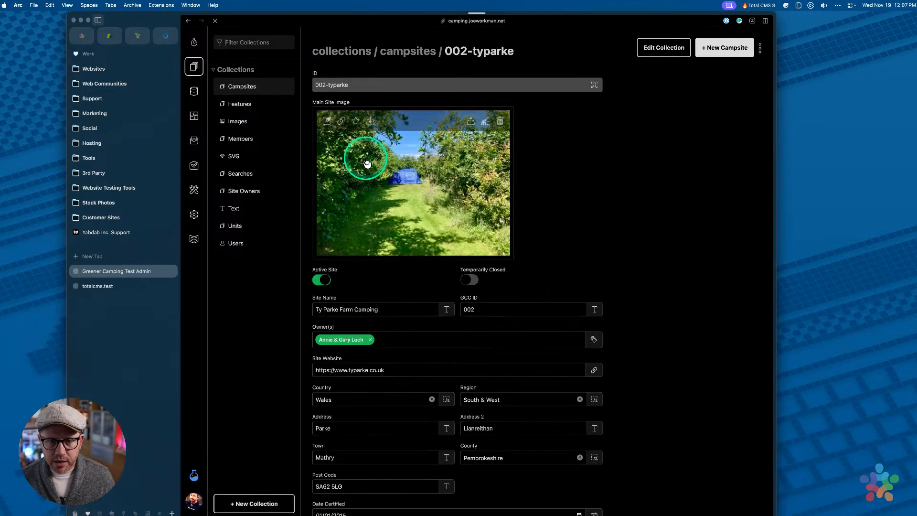
{"action": "scroll", "coordinate": [587, 250], "scroll_direction": "down", "scroll_amount": 15}
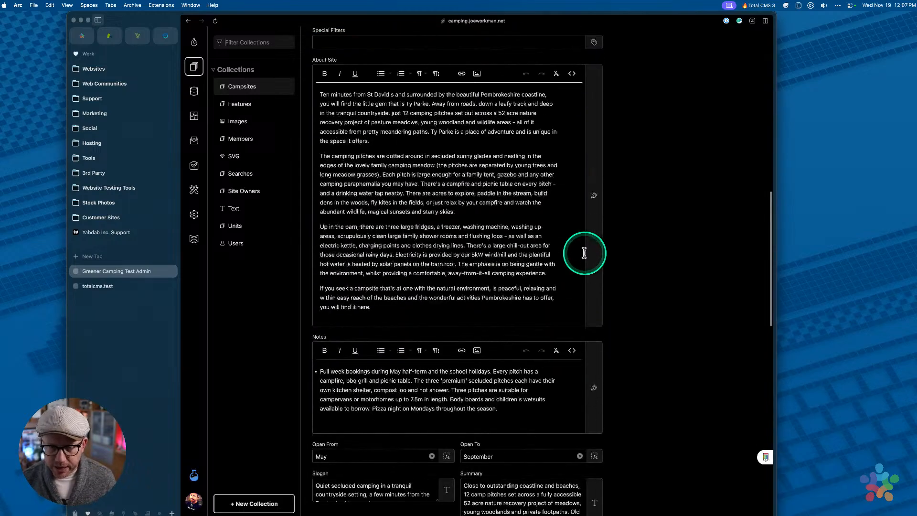
{"action": "scroll", "coordinate": [588, 249], "scroll_direction": "up", "scroll_amount": 15}
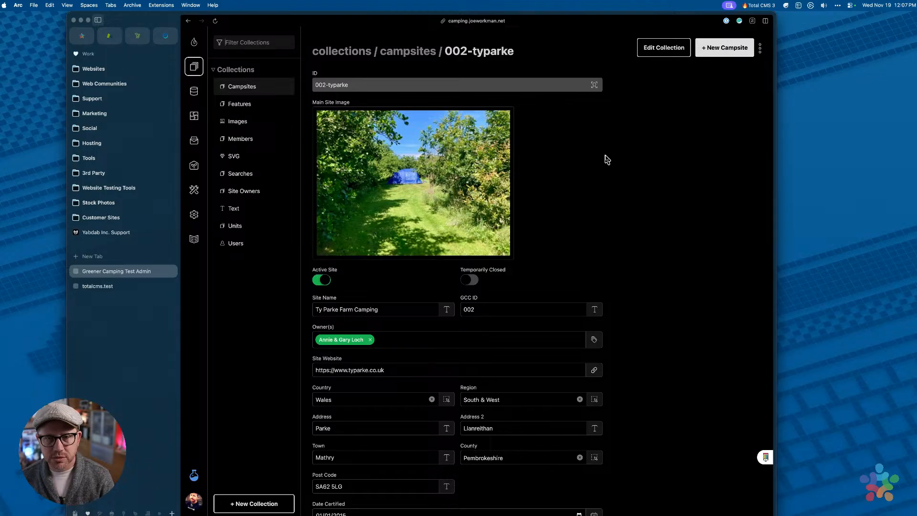
Preview the campsite's public page from the actions menu, retrying after the failed tab
{"action": "left_click", "coordinate": [760, 48]}
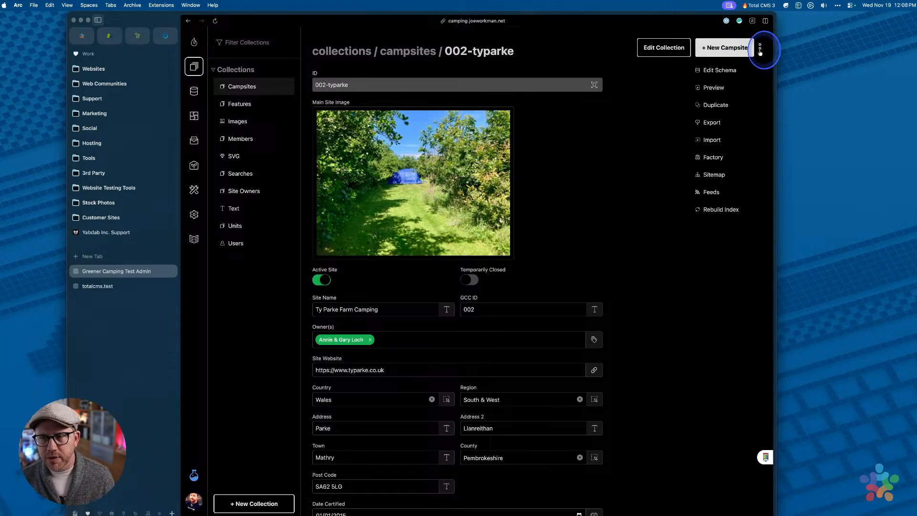
{"action": "left_click", "coordinate": [708, 88]}
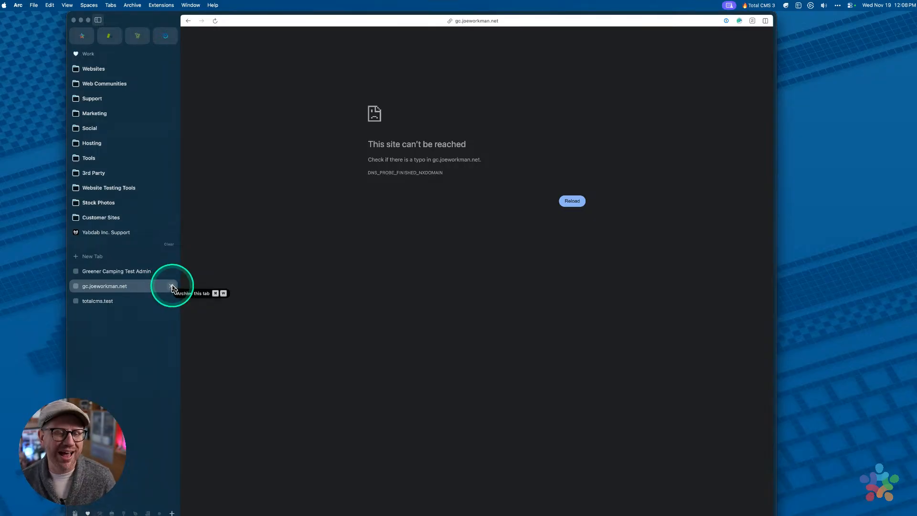
{"action": "left_click", "coordinate": [171, 287]}
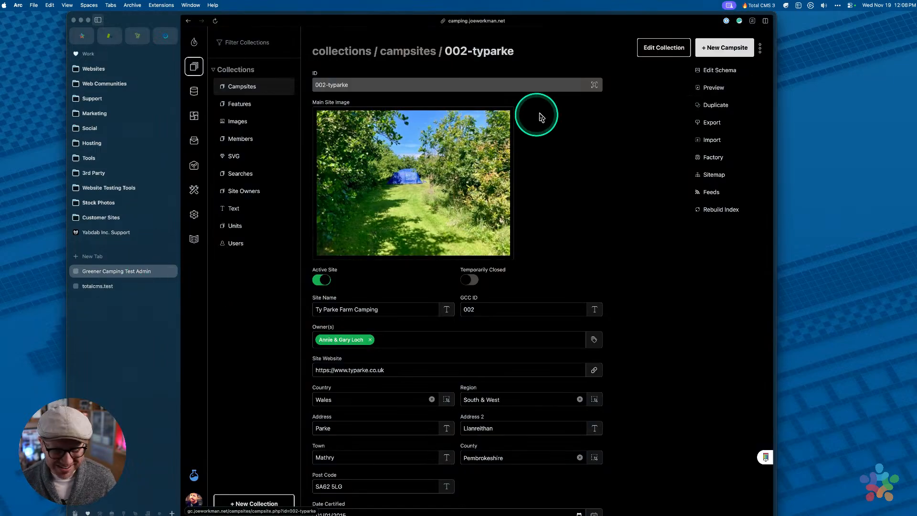
{"action": "left_click", "coordinate": [712, 88]}
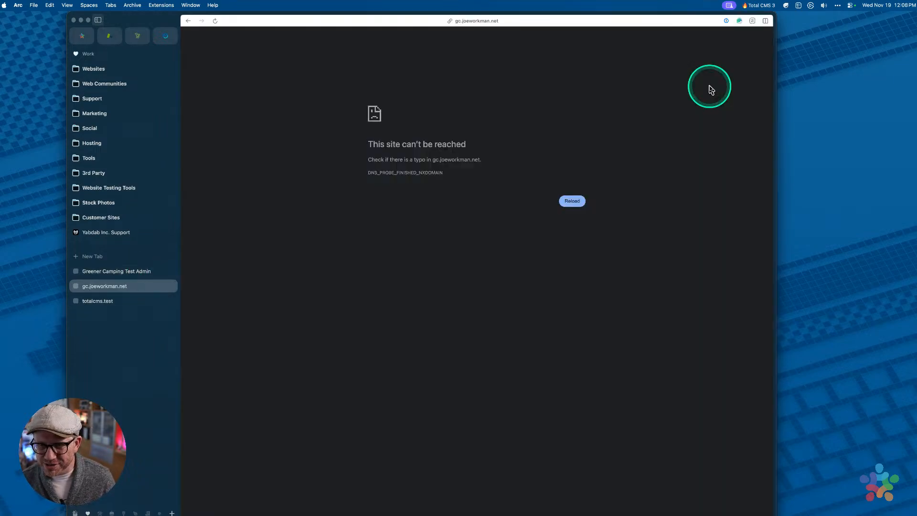
Change the preview URL subdomain to camping to load the Ty Parke Farm Camping page
{"action": "key", "text": "super+l"}
{"action": "key", "text": "Left"}
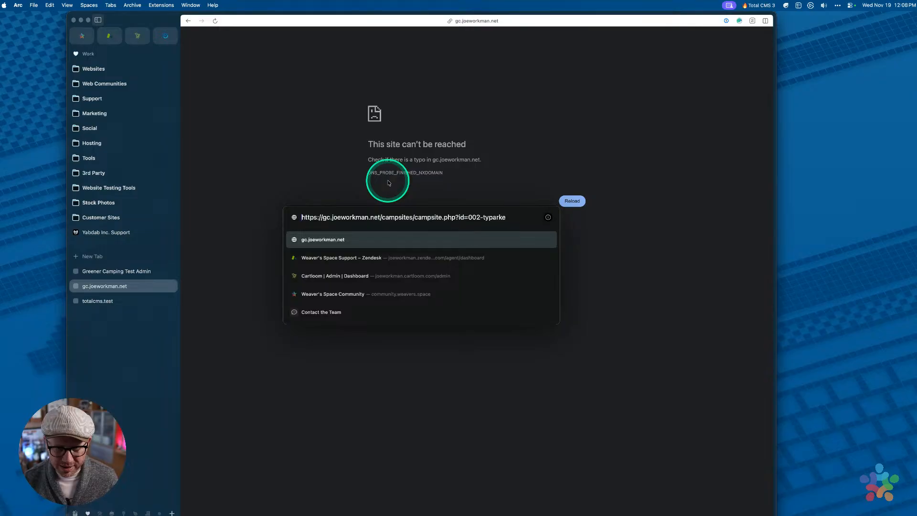
{"action": "key", "text": "alt+Left"}
{"action": "key", "text": "alt+Left"}
{"action": "key", "text": "alt+Left"}
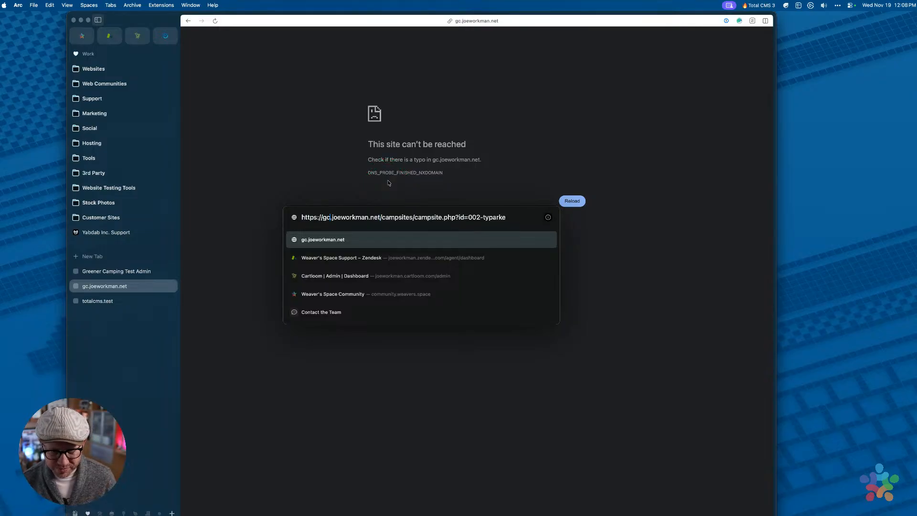
{"action": "type", "text": "camping"}
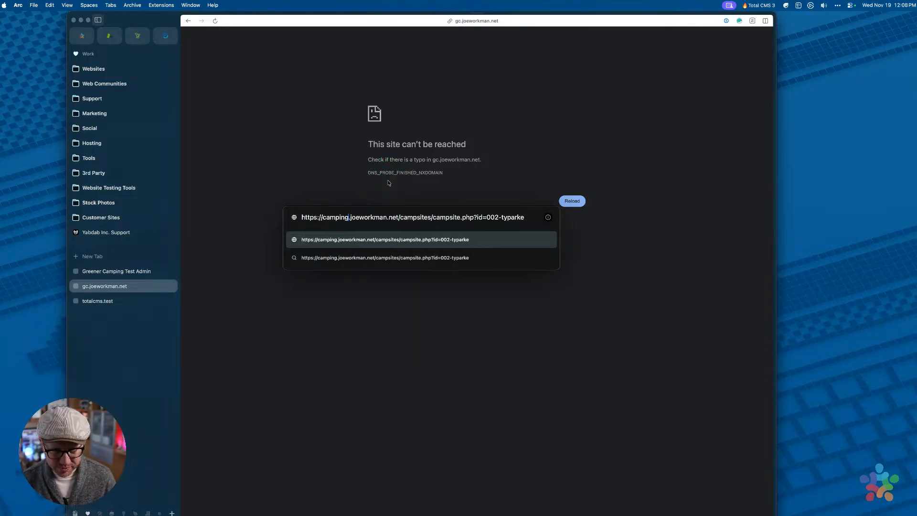
{"action": "key", "text": "Return"}
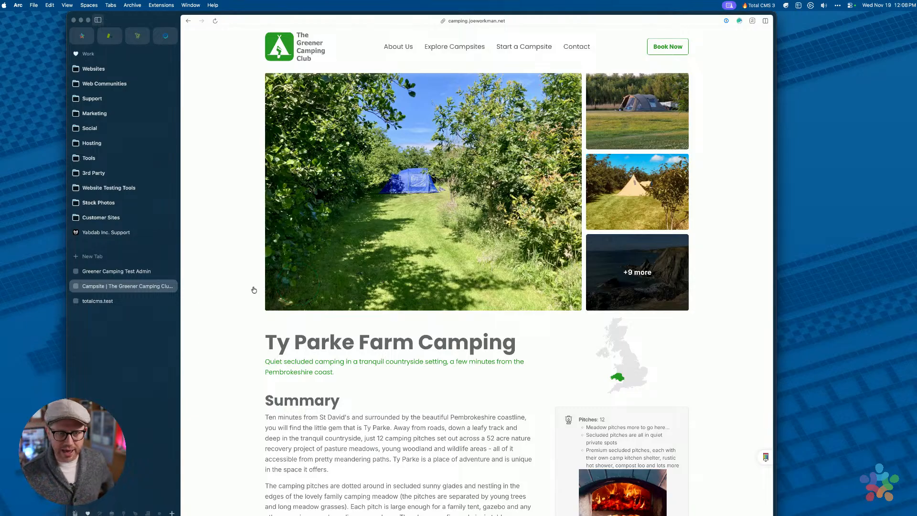
{"action": "left_click", "coordinate": [93, 271]}
{"action": "left_click", "coordinate": [139, 286]}
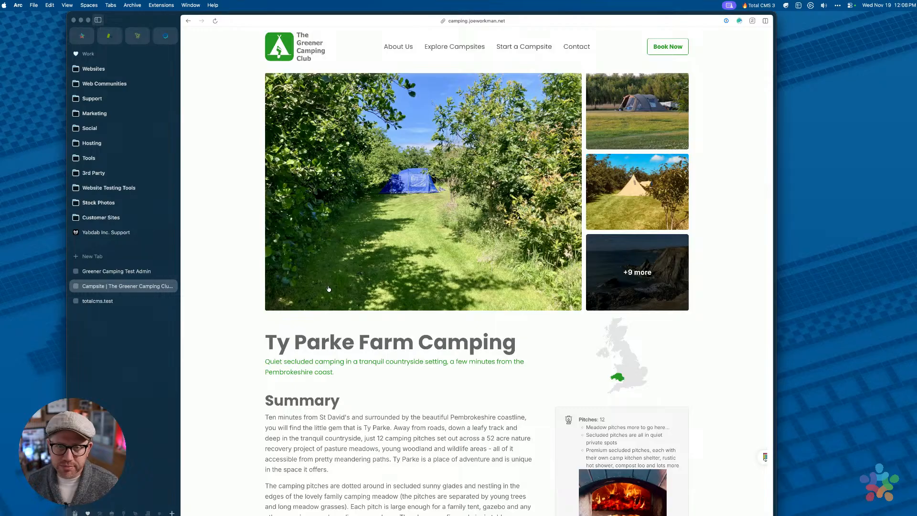
{"action": "left_click", "coordinate": [134, 272]}
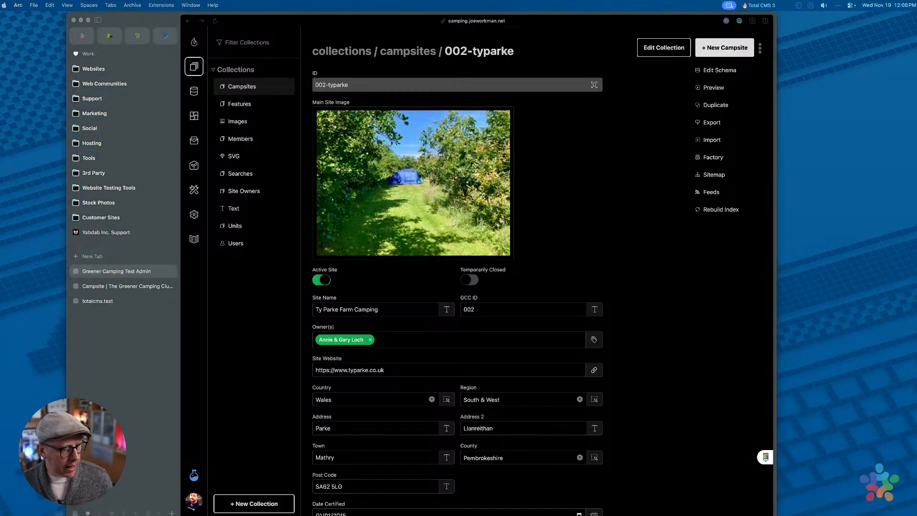
On totalcms.test, leave the unsaved product via Members, then open the attendances schema
{"action": "left_click", "coordinate": [109, 289]}
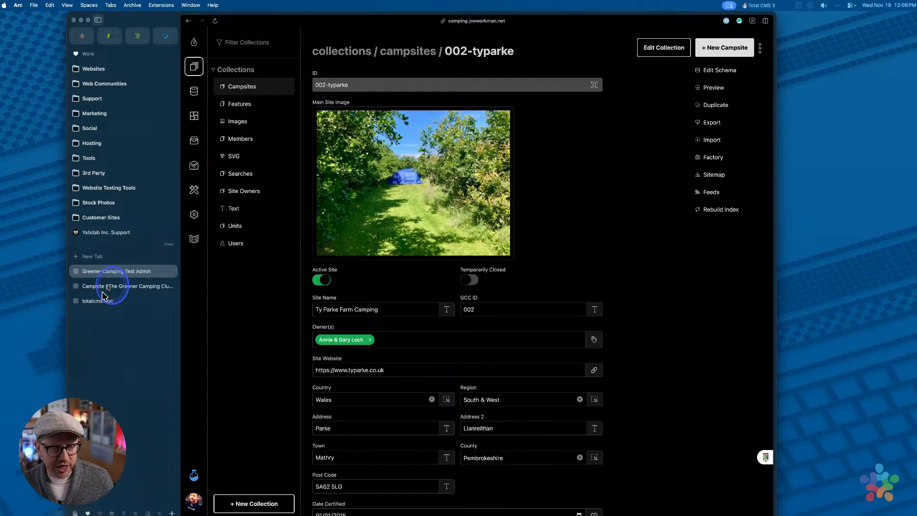
{"action": "left_click", "coordinate": [102, 302]}
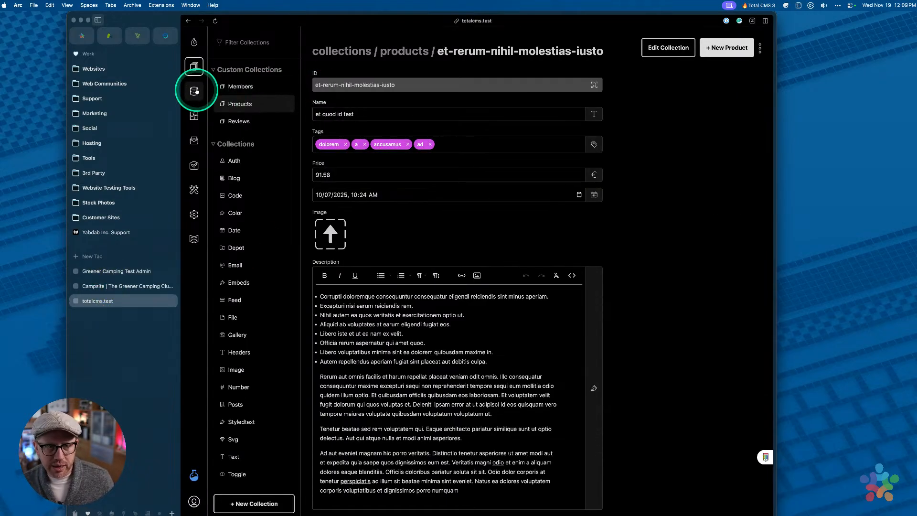
{"action": "left_click", "coordinate": [252, 86]}
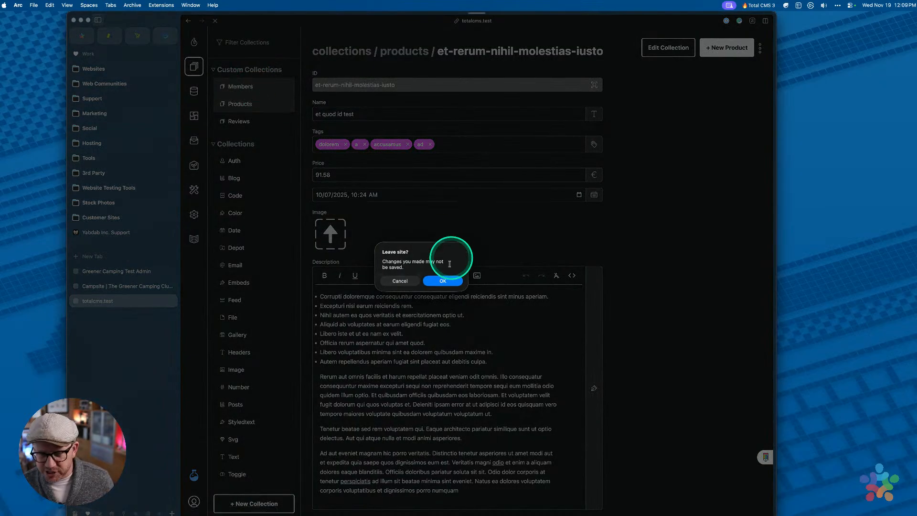
{"action": "left_click", "coordinate": [459, 289]}
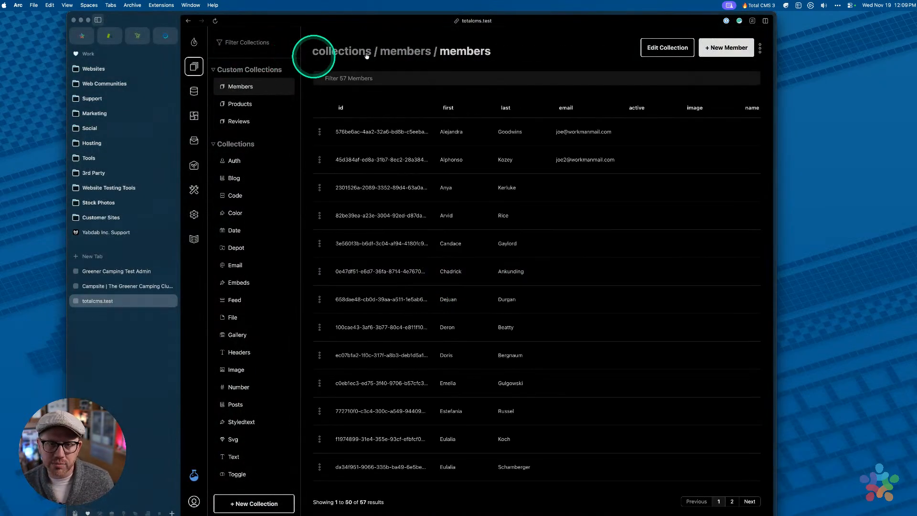
{"action": "left_click", "coordinate": [194, 91]}
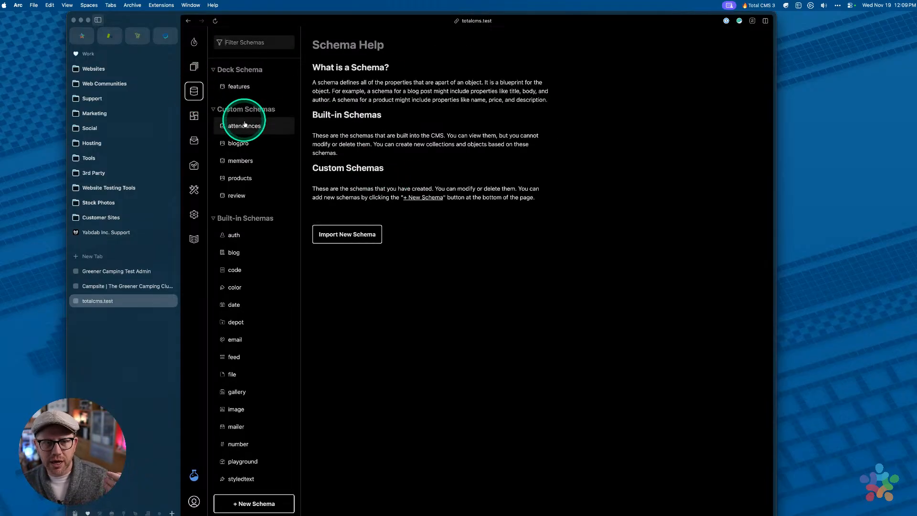
{"action": "left_click", "coordinate": [244, 126]}
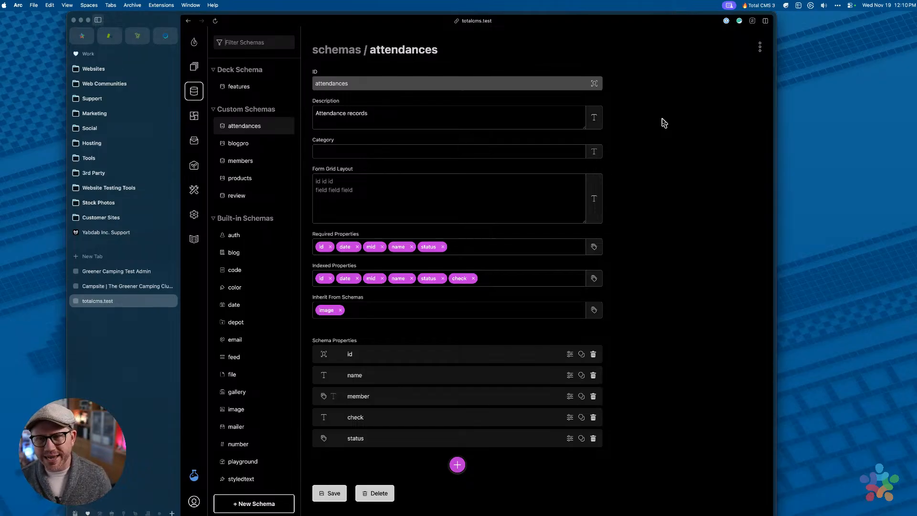
{"action": "left_click", "coordinate": [664, 122]}
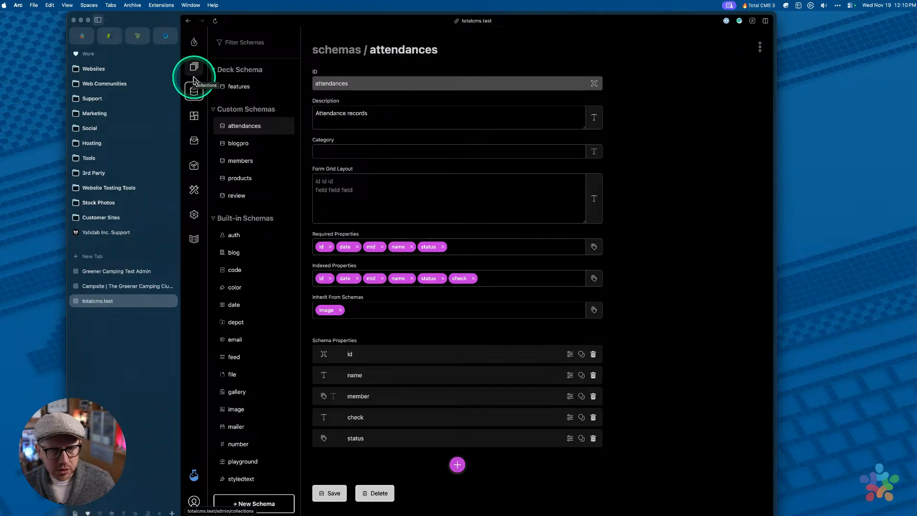
Open a Members record to review its password and confirm-password fields, then go to Schemas
{"action": "left_click", "coordinate": [194, 69]}
{"action": "left_click", "coordinate": [237, 84]}
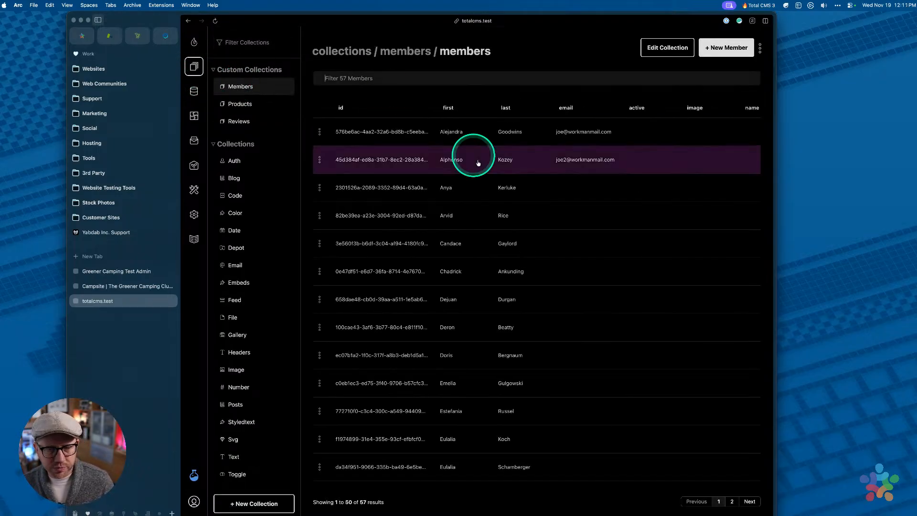
{"action": "left_click", "coordinate": [376, 183]}
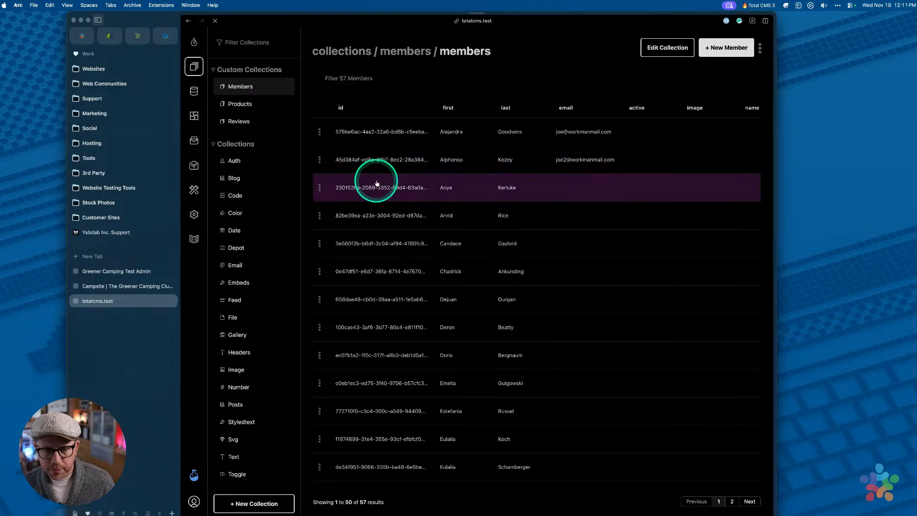
{"action": "scroll", "coordinate": [404, 231], "scroll_direction": "down", "scroll_amount": 1}
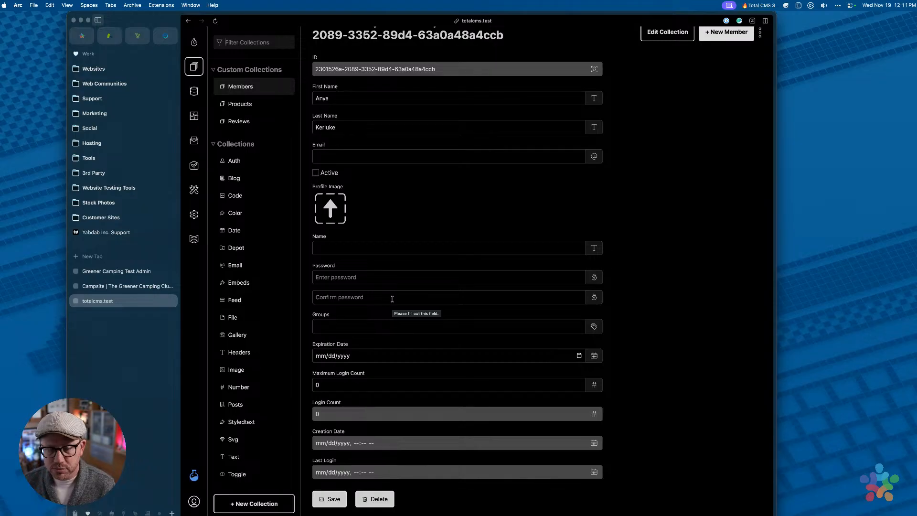
{"action": "left_click", "coordinate": [194, 91]}
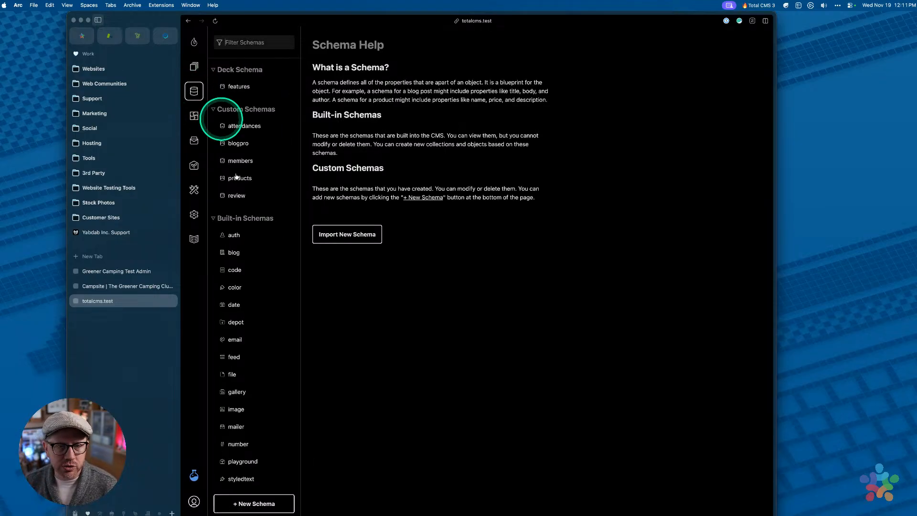
Open the built-in auth schema's password property and expand its Settings & Options
{"action": "left_click", "coordinate": [233, 239]}
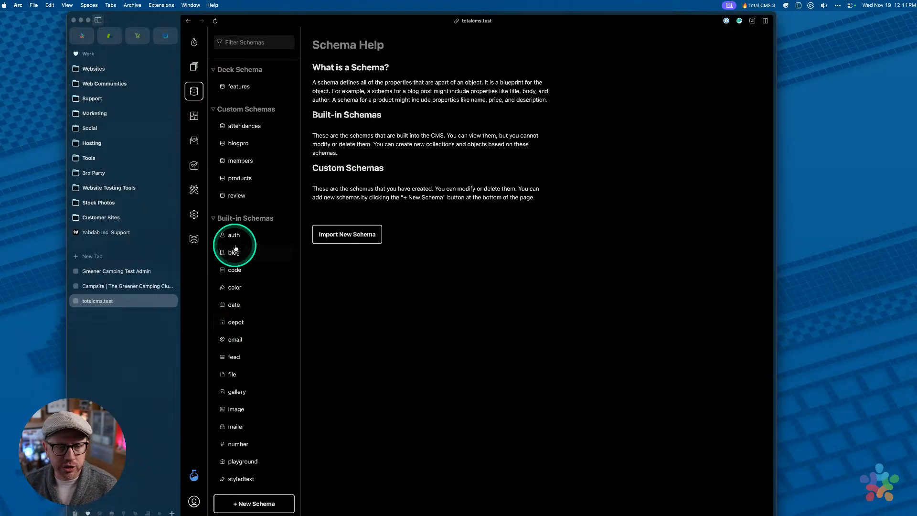
{"action": "left_click", "coordinate": [241, 159]}
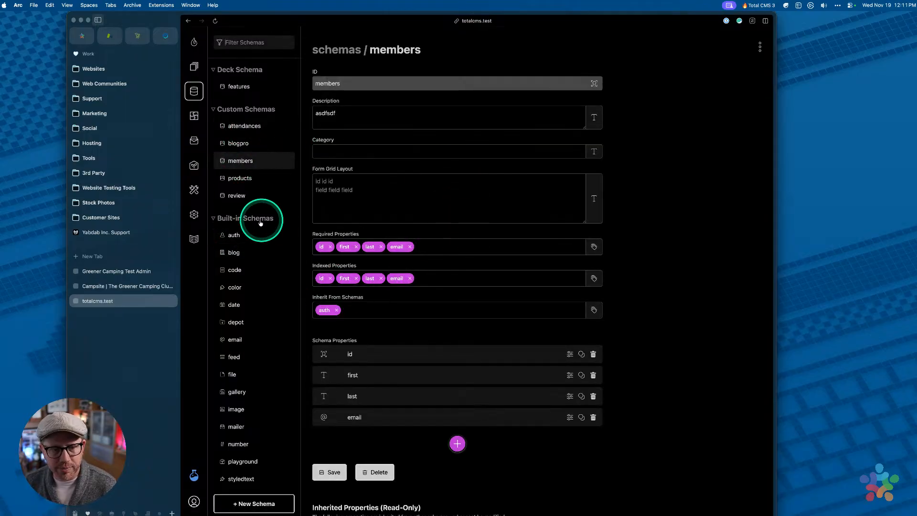
{"action": "left_click", "coordinate": [235, 237]}
{"action": "scroll", "coordinate": [401, 349], "scroll_direction": "down", "scroll_amount": 5}
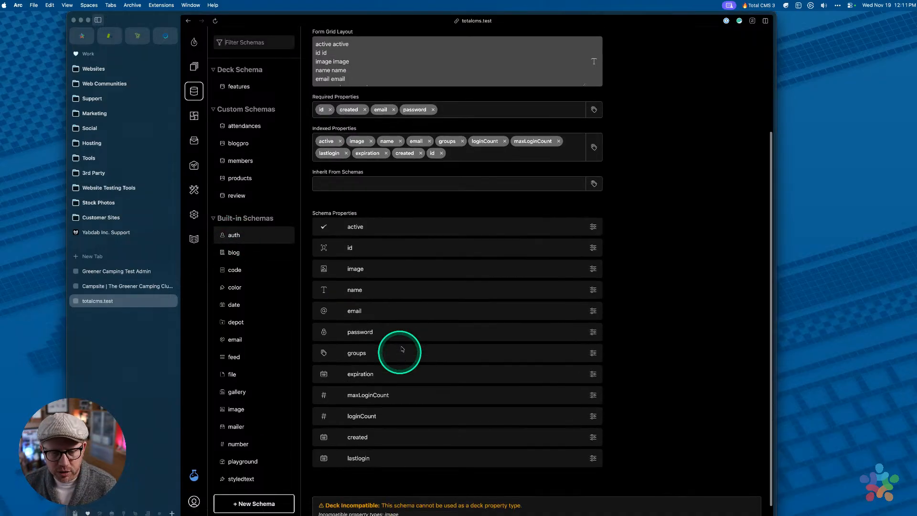
{"action": "left_click", "coordinate": [473, 333]}
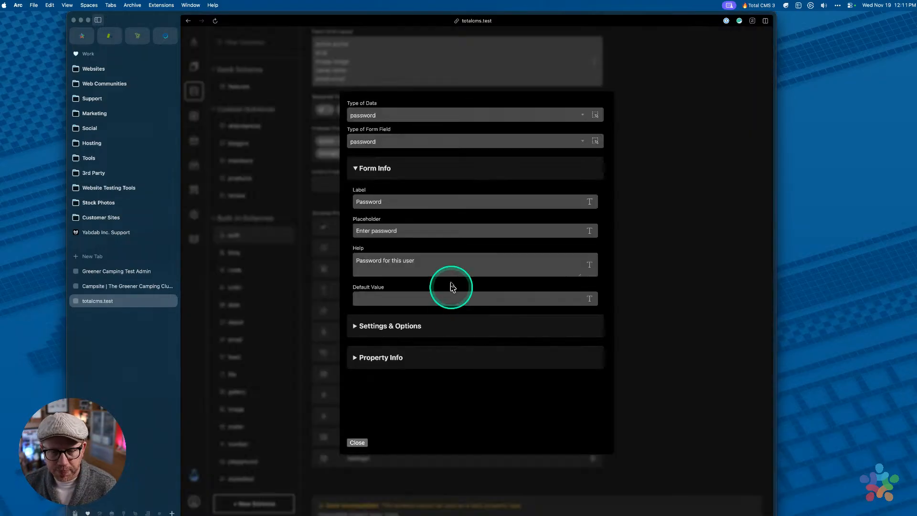
{"action": "left_click", "coordinate": [410, 324]}
Inspect the password's confirmPlaceholder setting in the JSON, then close the property settings
{"action": "left_click", "coordinate": [362, 251]}
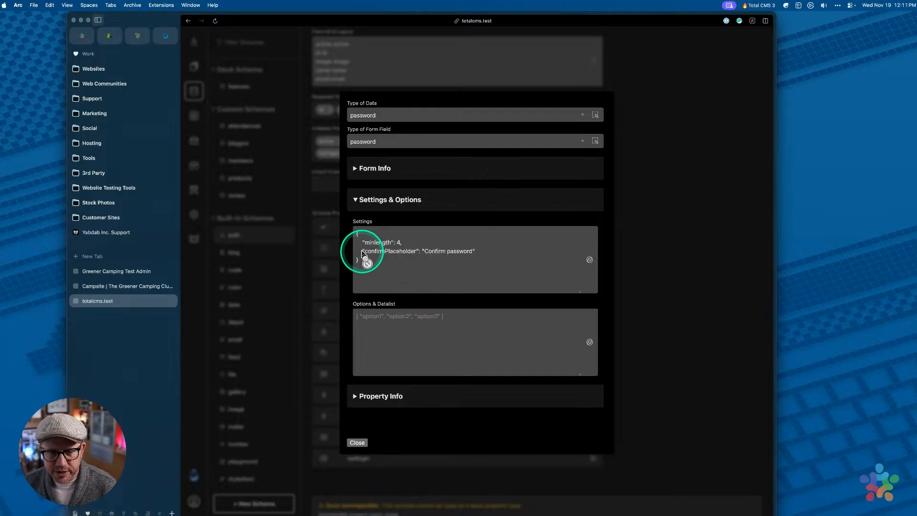
{"action": "left_click_drag", "start_coordinate": [361, 251], "coordinate": [483, 256]}
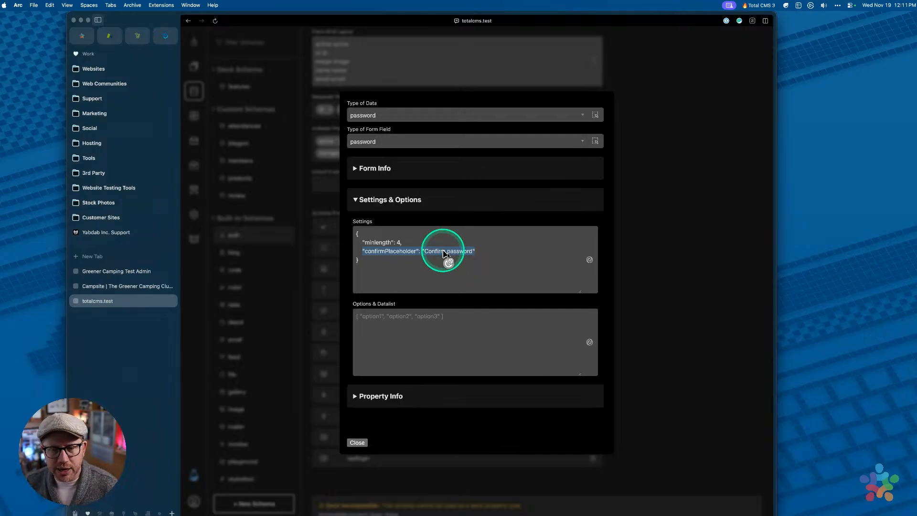
{"action": "left_click", "coordinate": [406, 254]}
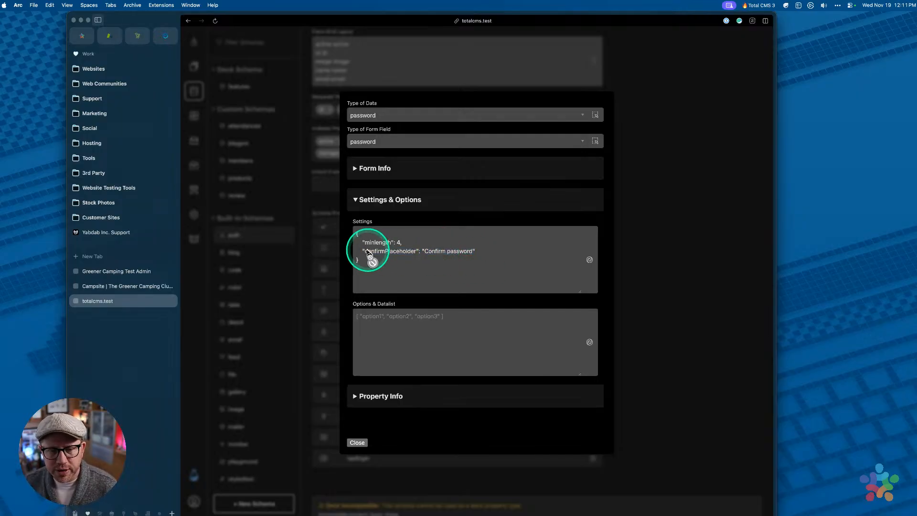
{"action": "left_click_drag", "start_coordinate": [363, 252], "coordinate": [480, 257]}
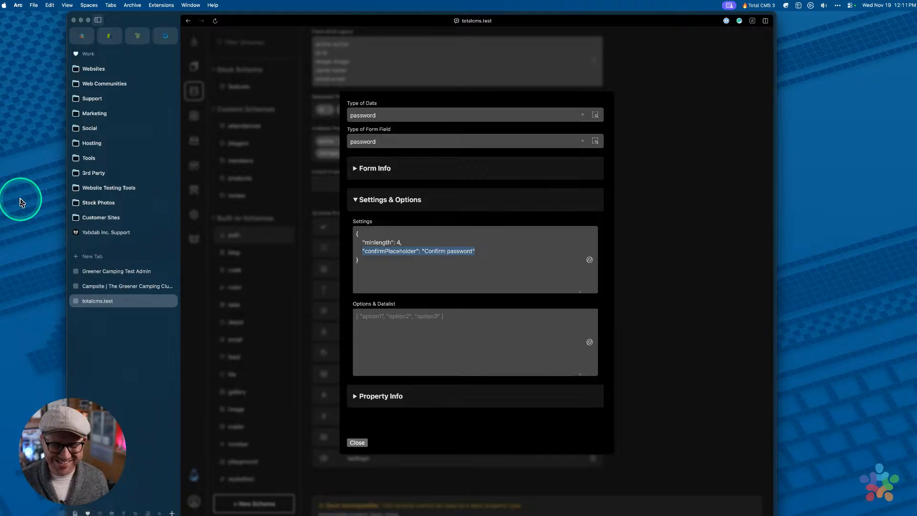
{"action": "left_click", "coordinate": [394, 252]}
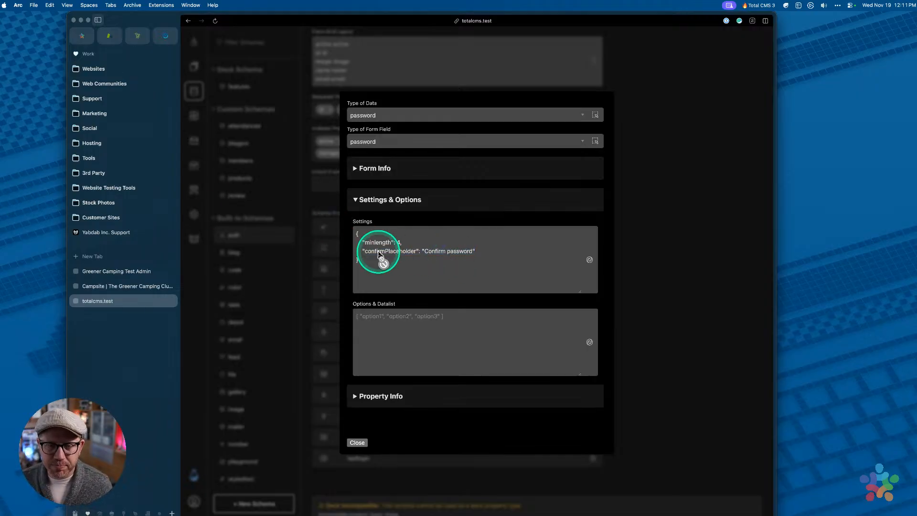
{"action": "left_click", "coordinate": [292, 227]}
Search the Field Settings docs for confirmPassword and select the confirmPlaceholder example
{"action": "left_click", "coordinate": [193, 240]}
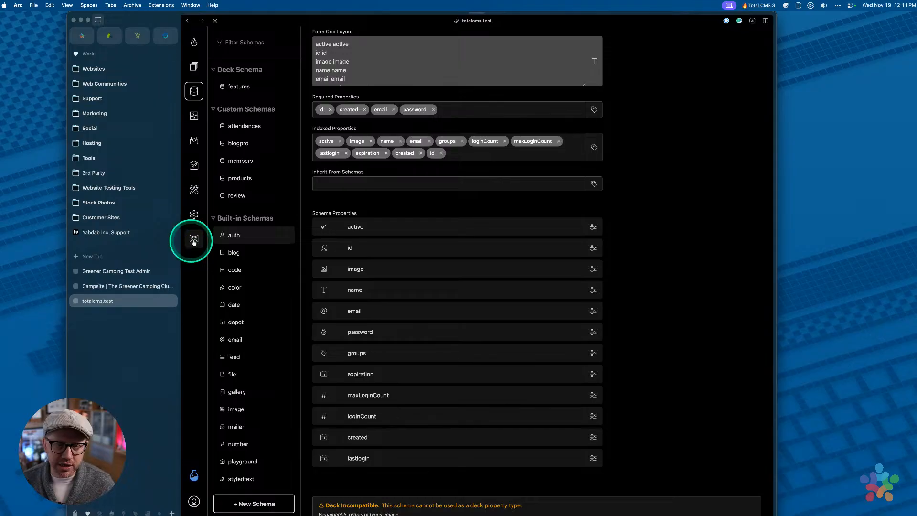
{"action": "left_click", "coordinate": [242, 114]}
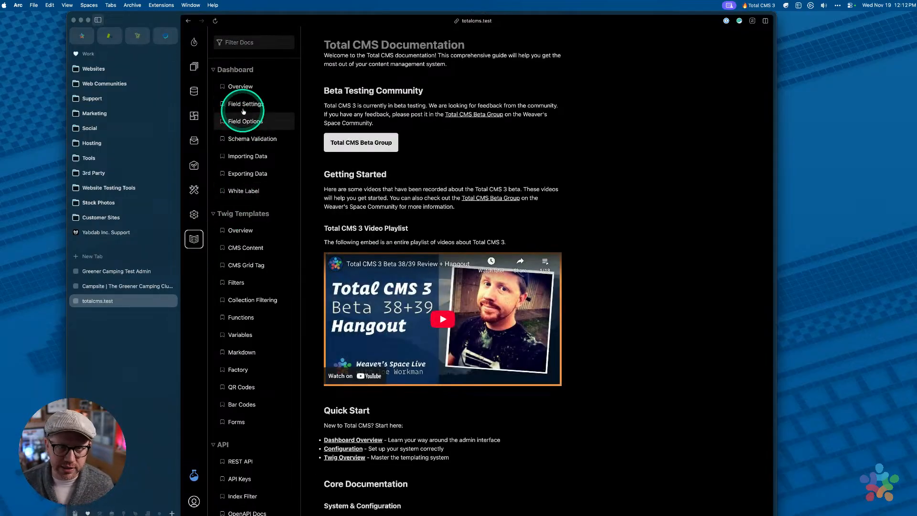
{"action": "left_click", "coordinate": [495, 118]}
{"action": "key", "text": "super+f"}
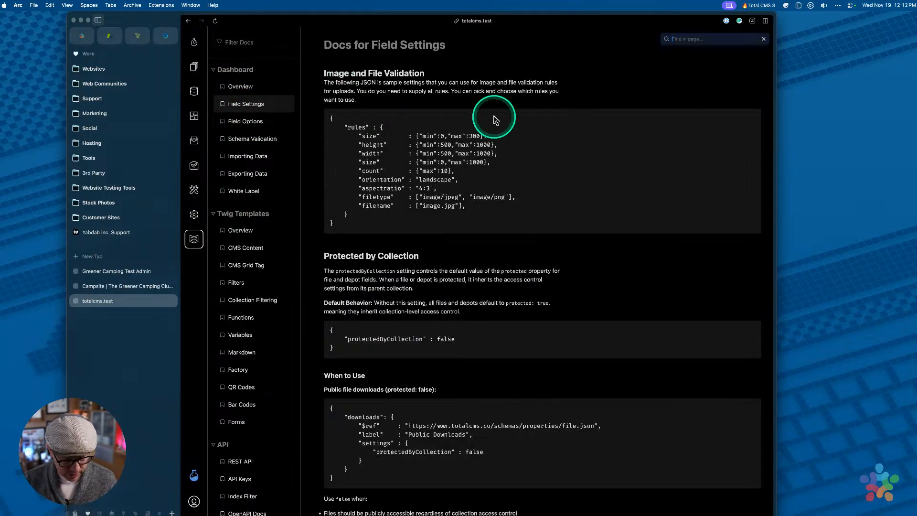
{"action": "type", "text": "con"}
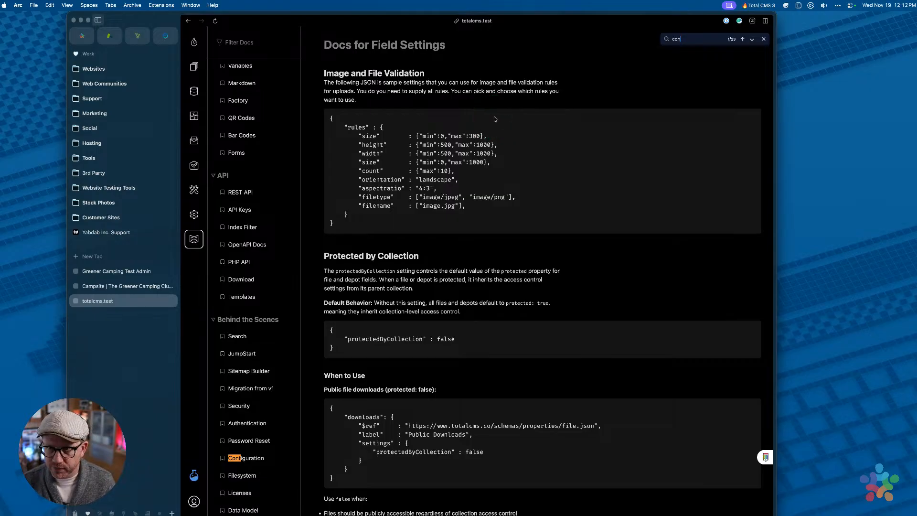
{"action": "type", "text": "firmPass"}
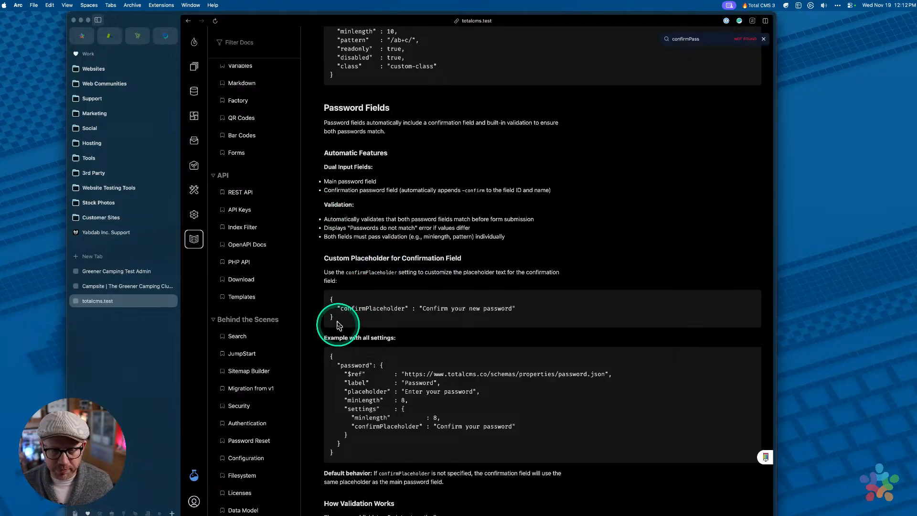
{"action": "left_click_drag", "start_coordinate": [338, 306], "coordinate": [550, 310]}
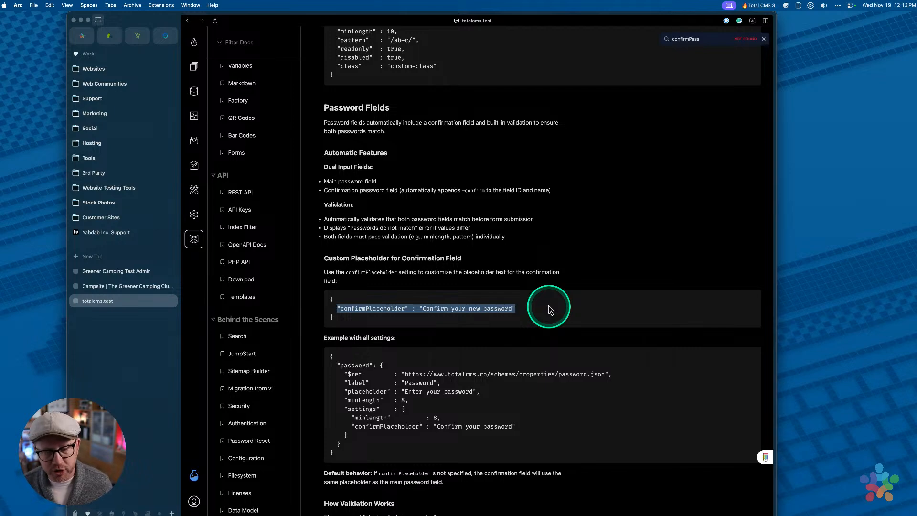
{"action": "key", "text": "super+Tab"}
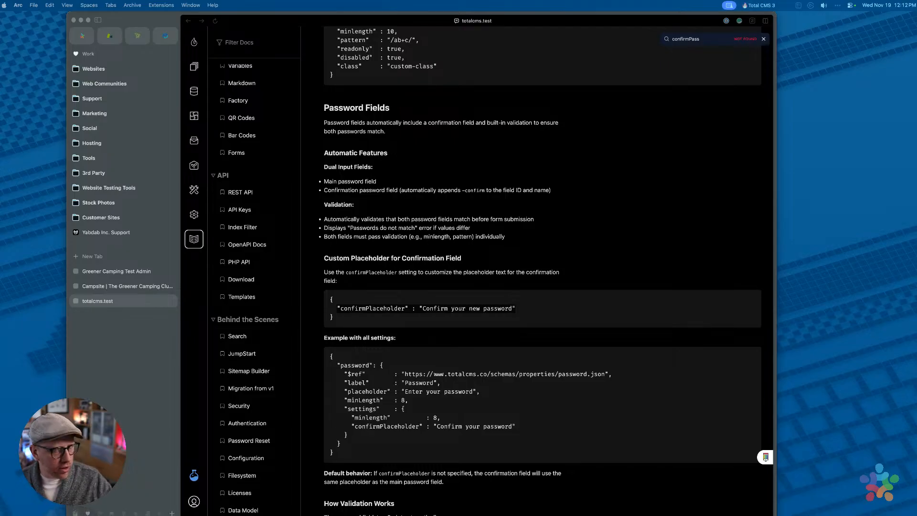
{"action": "left_click", "coordinate": [553, 147]}
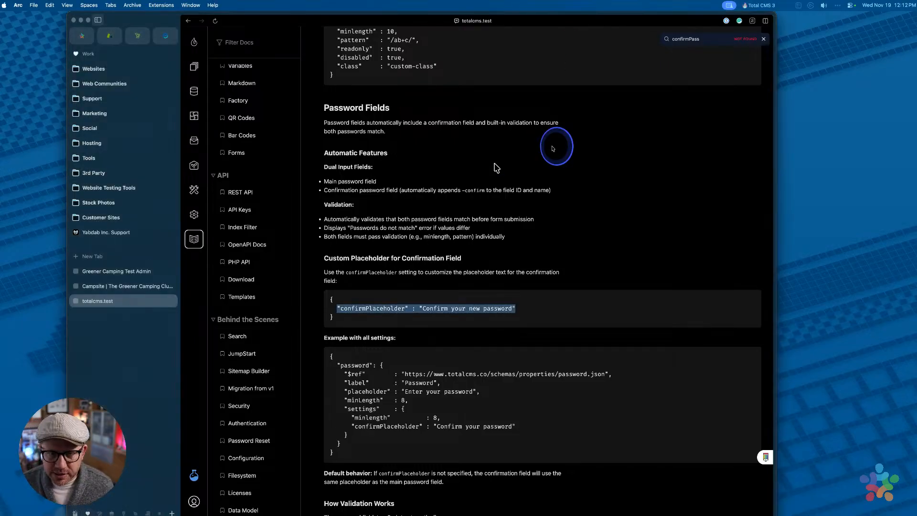
{"action": "left_click", "coordinate": [194, 67]}
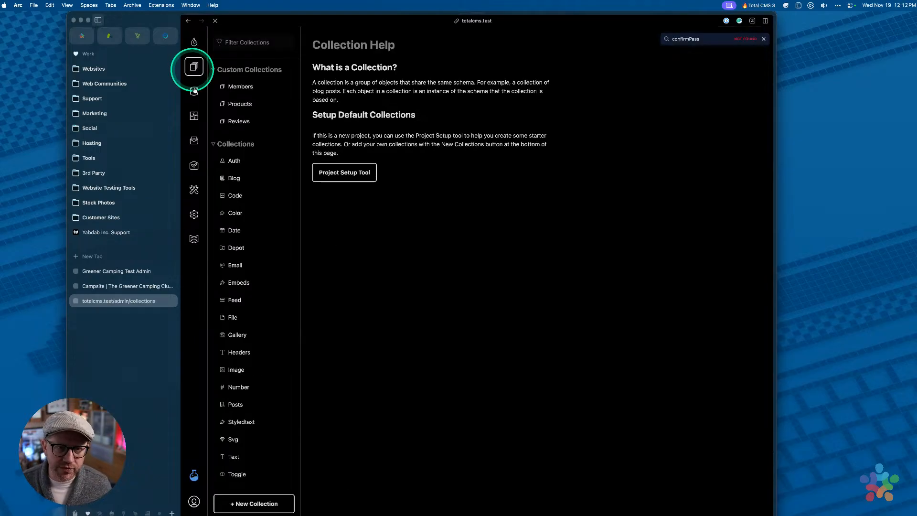
Open the members schema and confirm its required properties: id, first, last and email
{"action": "left_click", "coordinate": [194, 90]}
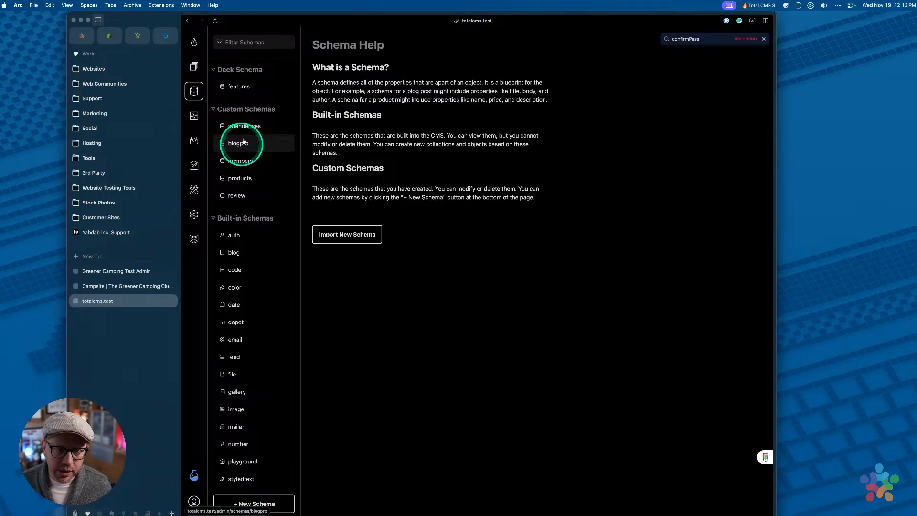
{"action": "left_click", "coordinate": [240, 161]}
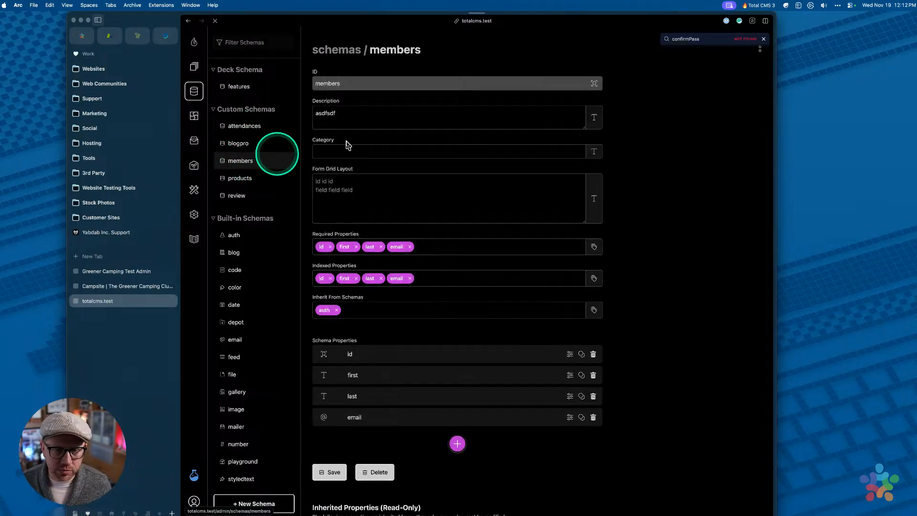
{"action": "scroll", "coordinate": [466, 260], "scroll_direction": "down", "scroll_amount": 3}
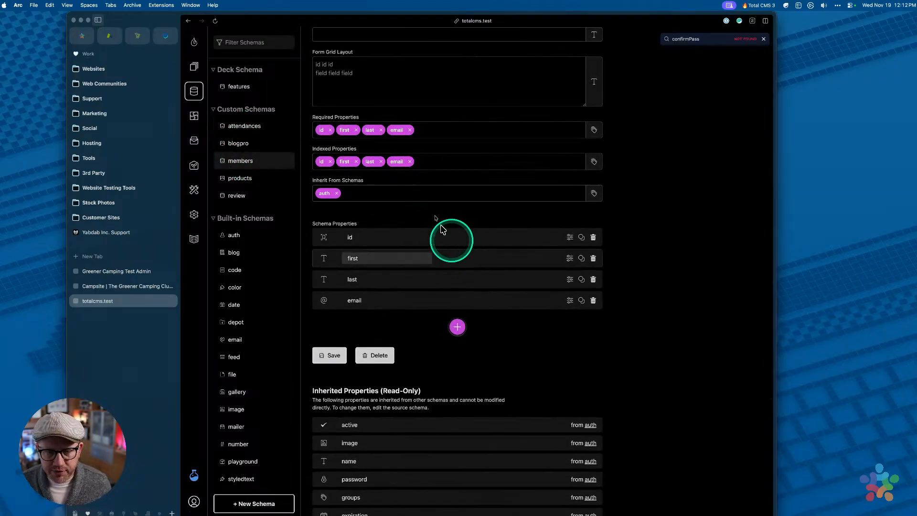
{"action": "left_click", "coordinate": [436, 129]}
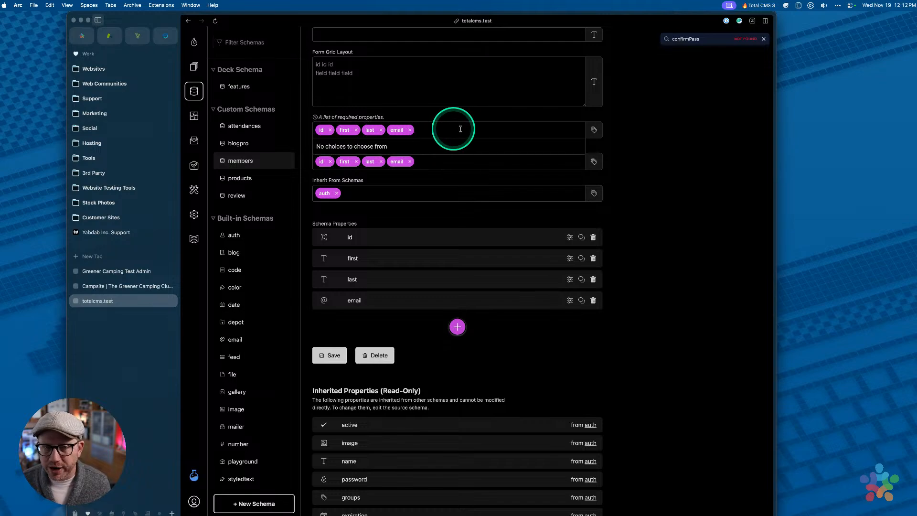
{"action": "left_click", "coordinate": [647, 128]}
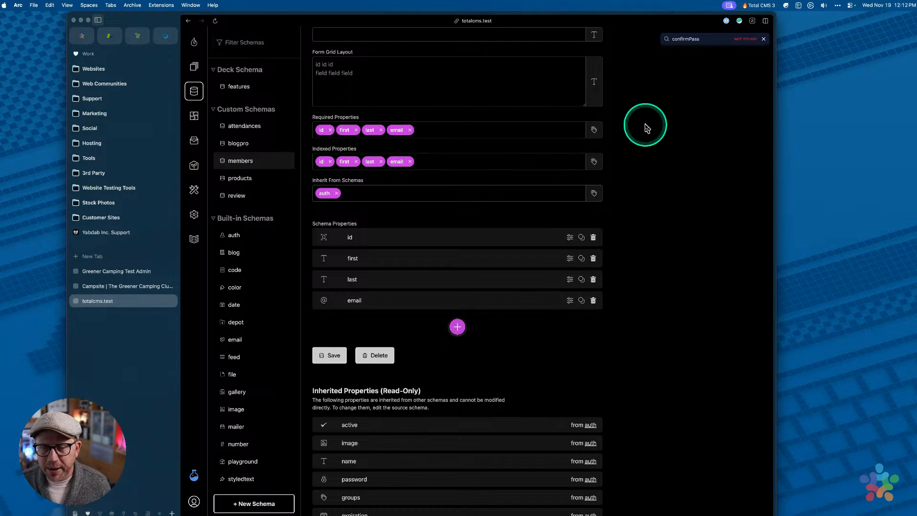
{"action": "left_click", "coordinate": [763, 41]}
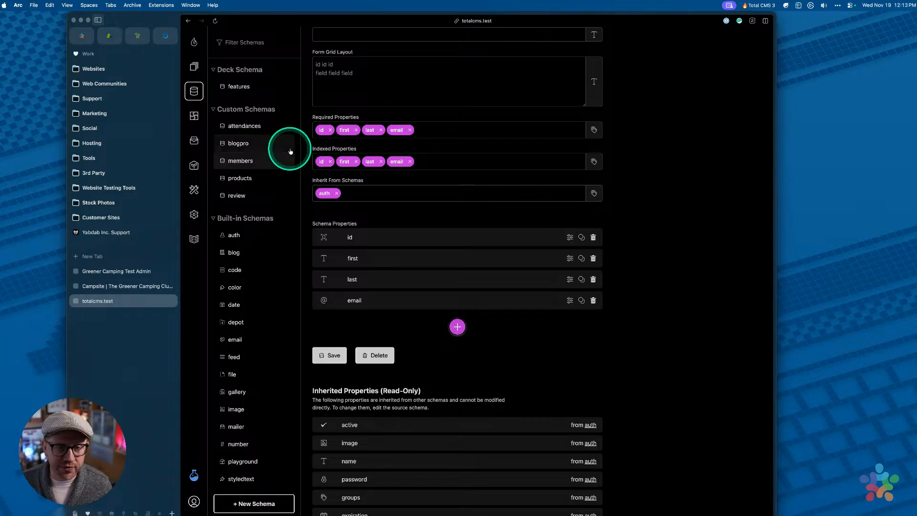
In the products schema, add image to Required Properties and delete the josh property
{"action": "left_click", "coordinate": [243, 183]}
{"action": "scroll", "coordinate": [463, 217], "scroll_direction": "down", "scroll_amount": 3}
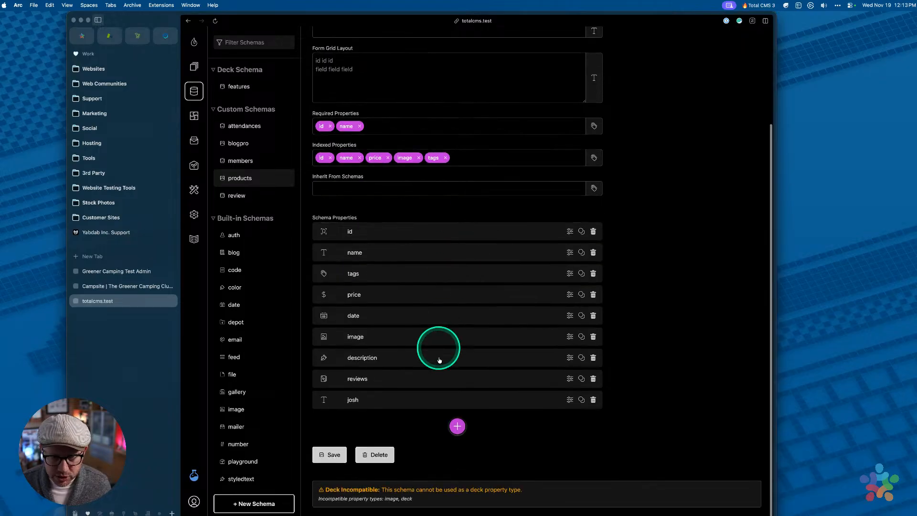
{"action": "left_click", "coordinate": [426, 125]}
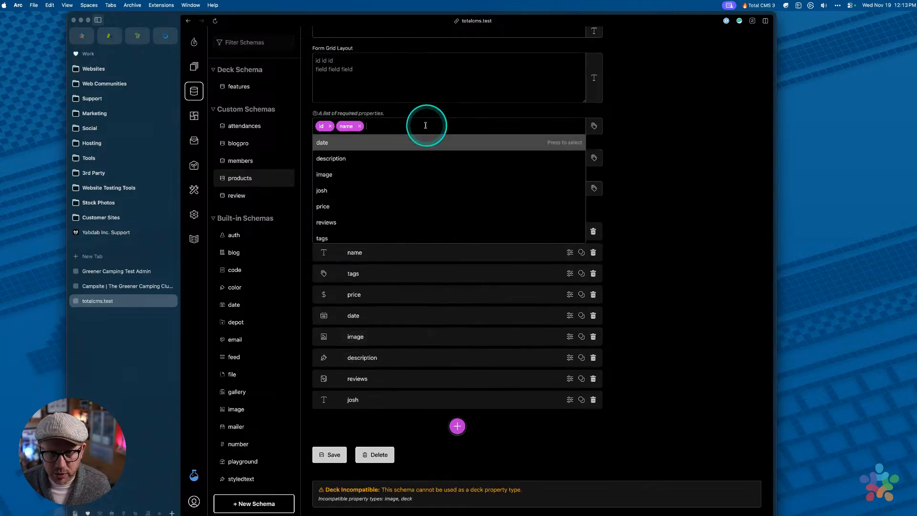
{"action": "left_click", "coordinate": [336, 175]}
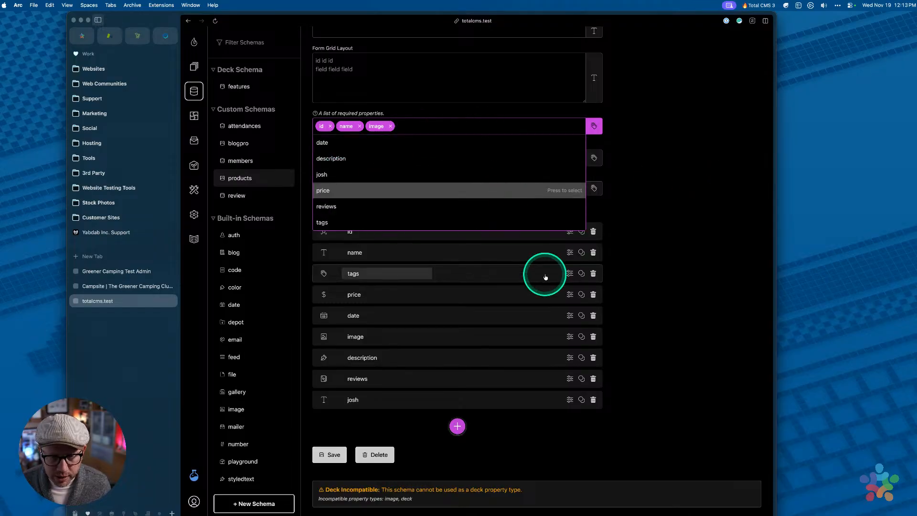
{"action": "left_click", "coordinate": [674, 246]}
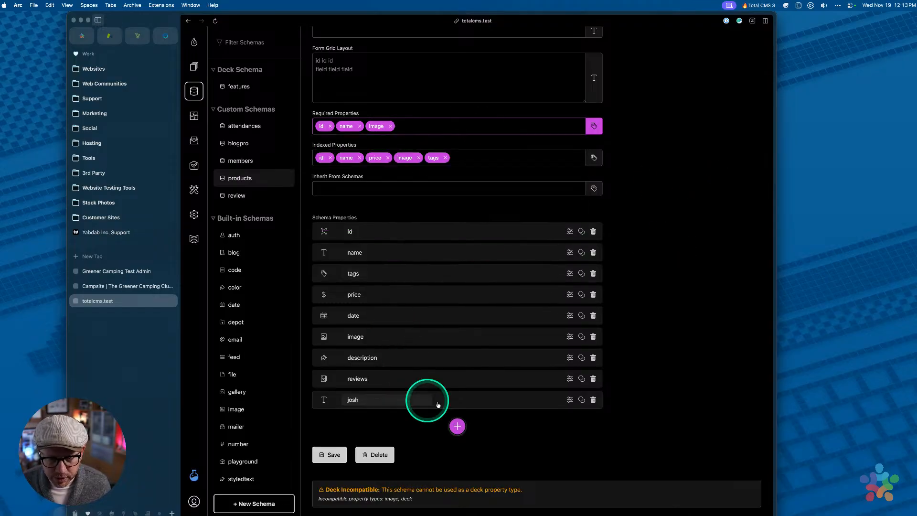
{"action": "left_click", "coordinate": [593, 401]}
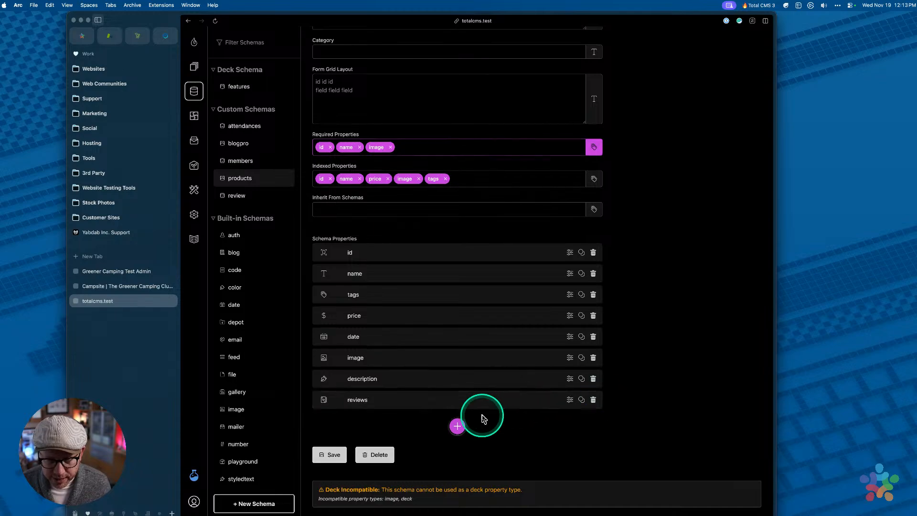
Add a new confirm property to the products schema with boolean as its data type
{"action": "left_click", "coordinate": [458, 425]}
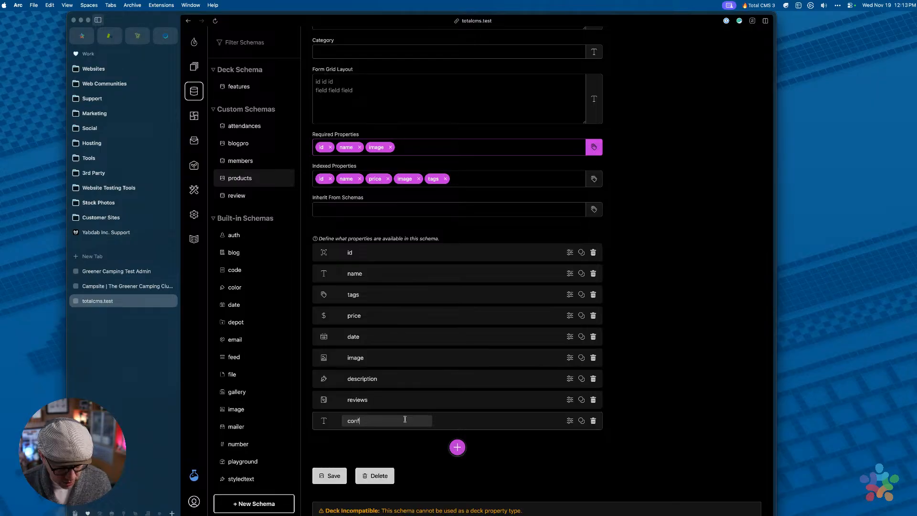
{"action": "left_click", "coordinate": [471, 420]}
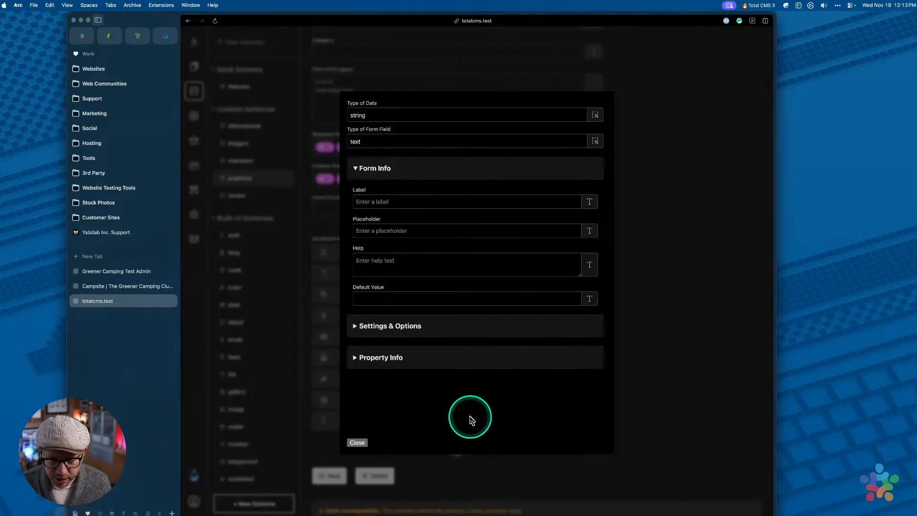
{"action": "left_click", "coordinate": [371, 118]}
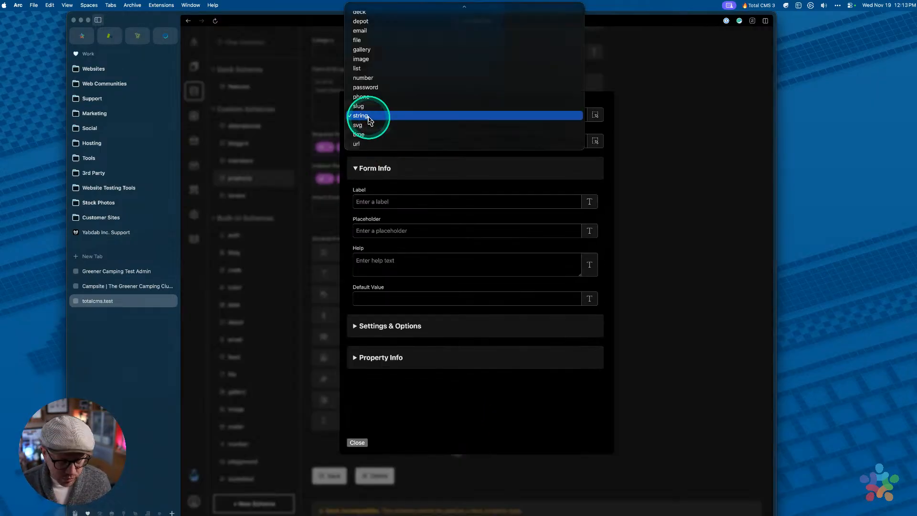
{"action": "key", "text": "c"}
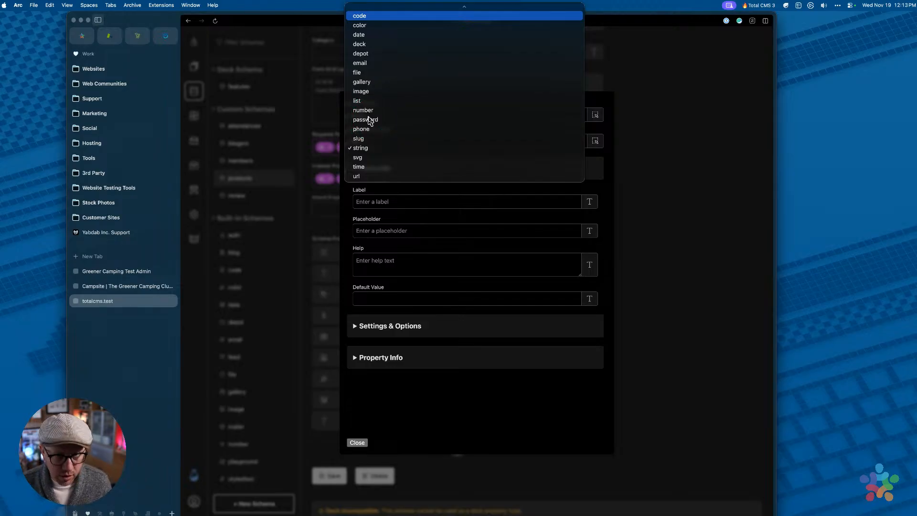
{"action": "key", "text": "b"}
{"action": "key", "text": "Return"}
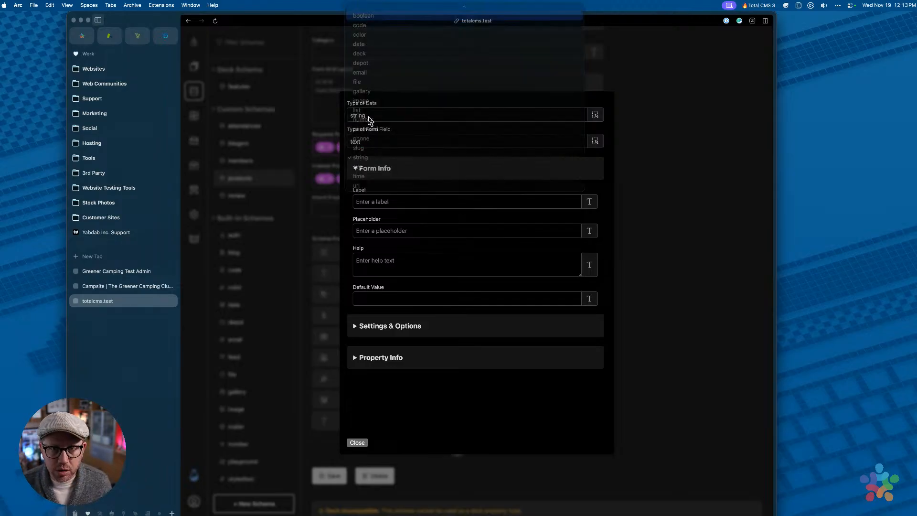
Make confirm a checkbox form field labelled 'Confirm this thing' and close its settings
{"action": "left_click", "coordinate": [378, 143]}
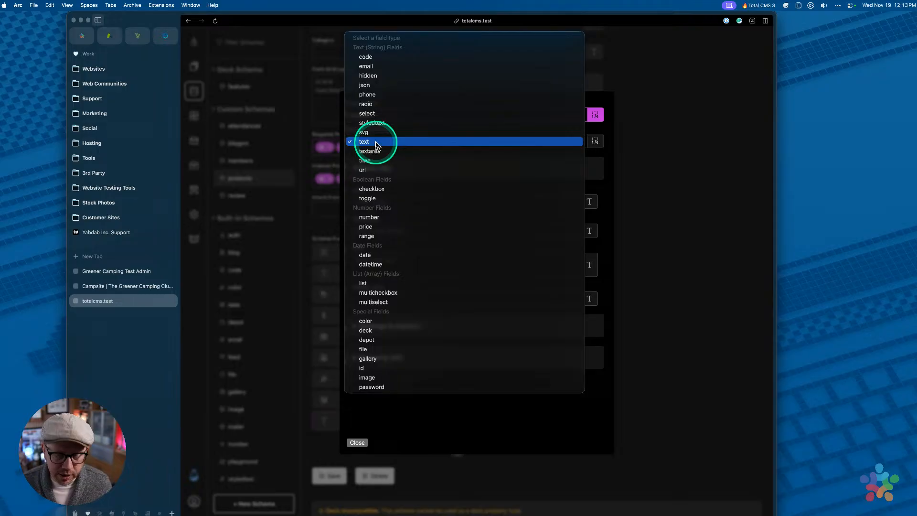
{"action": "key", "text": "c"}
{"action": "key", "text": "h"}
{"action": "key", "text": "Return"}
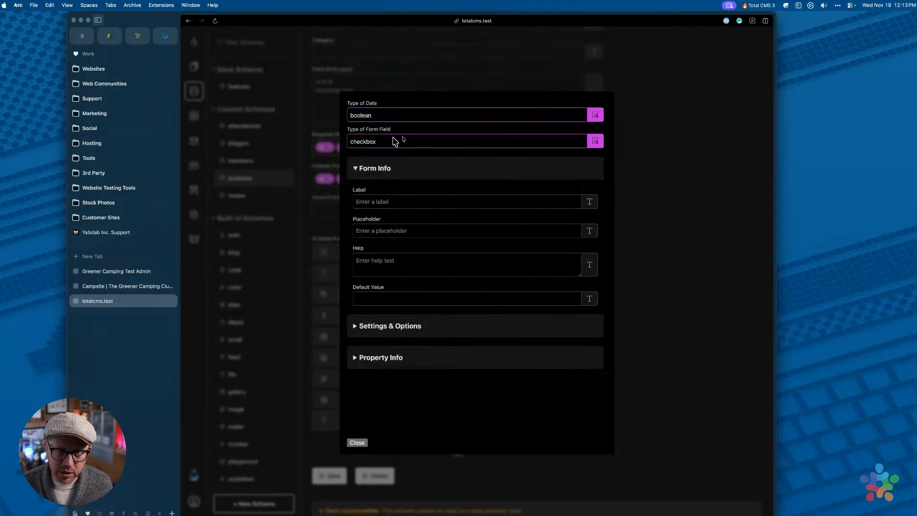
{"action": "left_click", "coordinate": [404, 205]}
{"action": "type", "text": "Confirm this thing"}
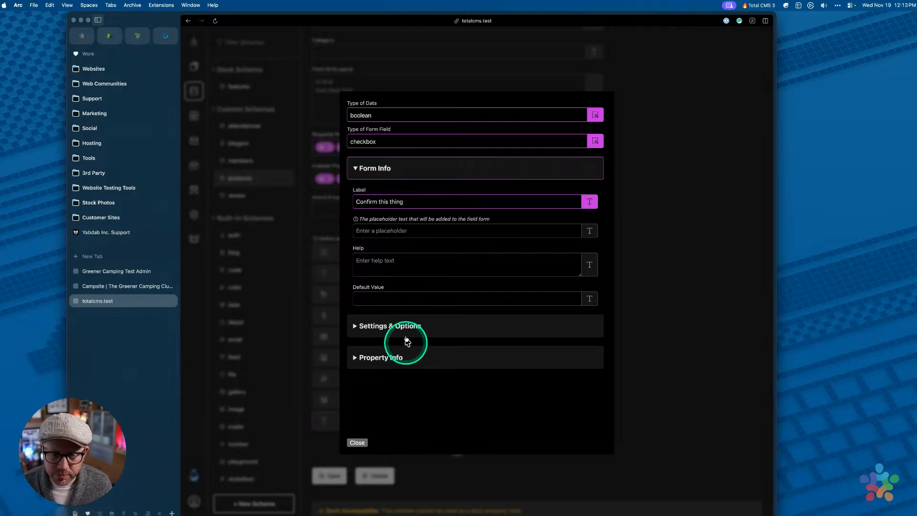
{"action": "left_click", "coordinate": [359, 442]}
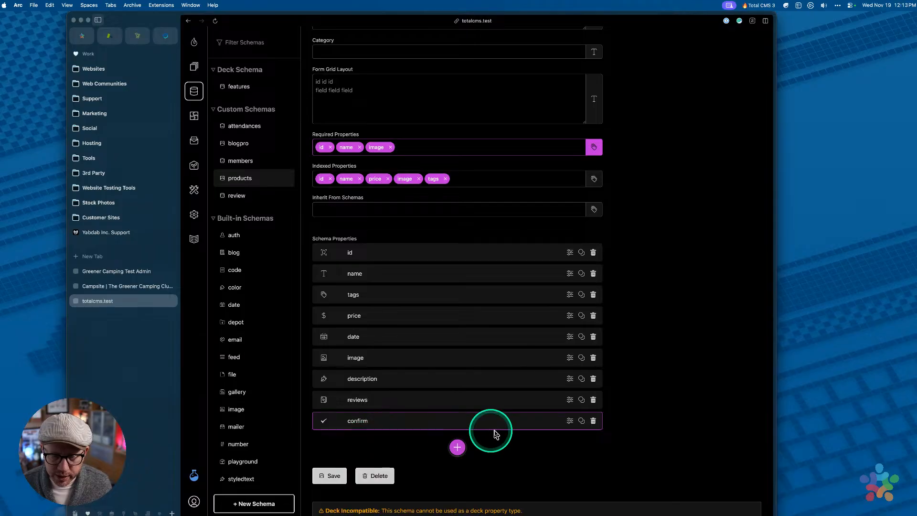
Recheck the confirm property's settings and save the products schema
{"action": "left_click", "coordinate": [488, 415]}
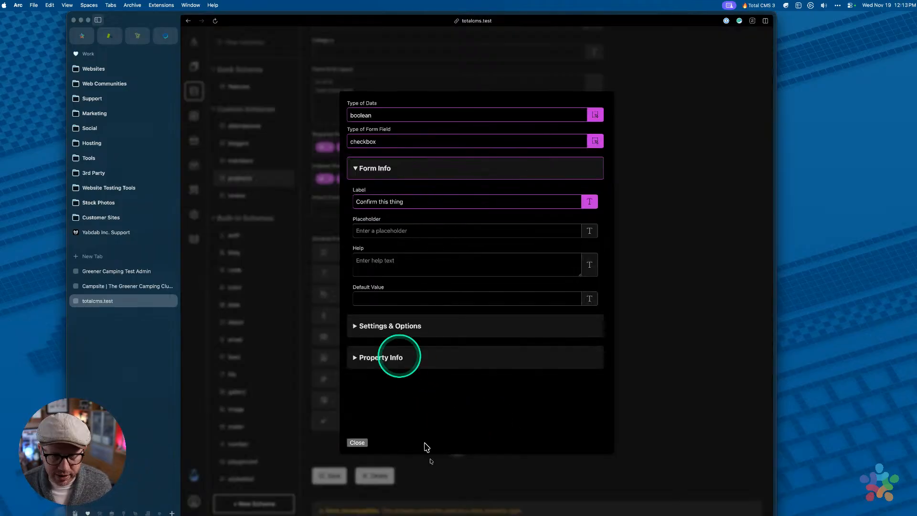
{"action": "left_click", "coordinate": [358, 443]}
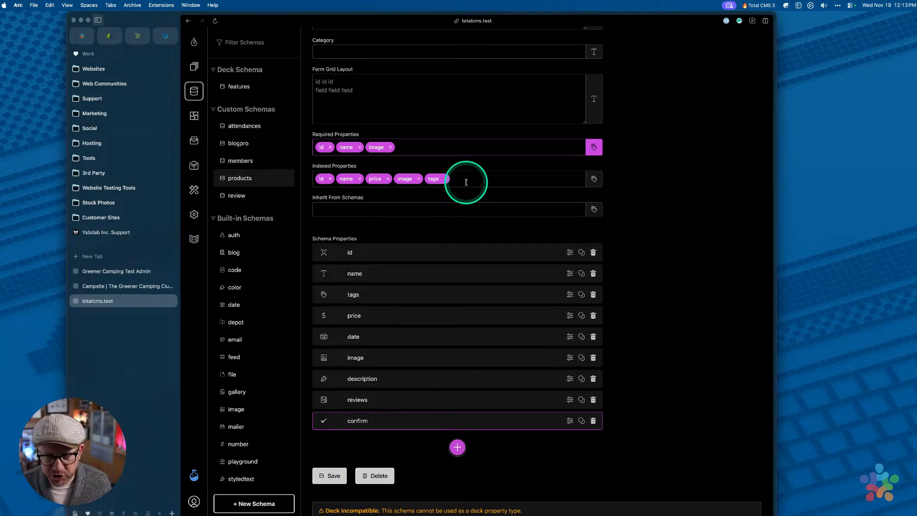
{"action": "left_click", "coordinate": [331, 478]}
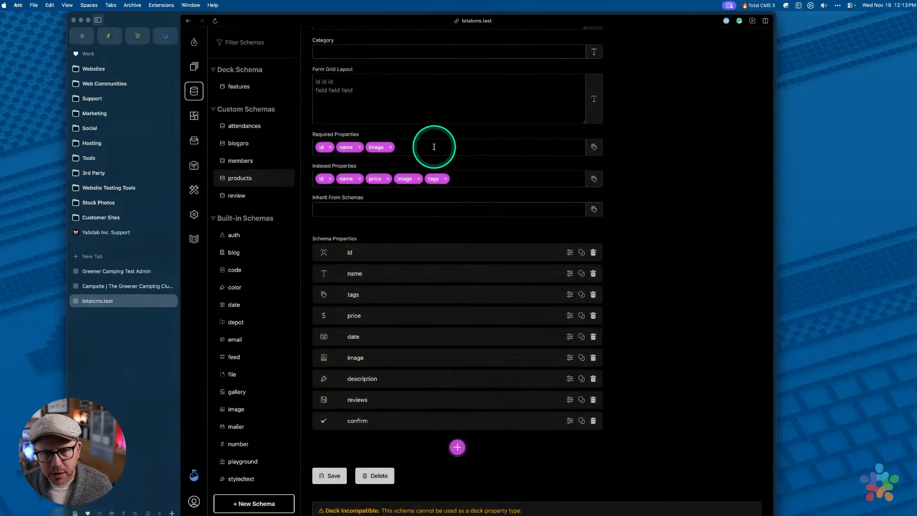
Add confirm to the schema's Required Properties and save it again
{"action": "left_click", "coordinate": [434, 147]}
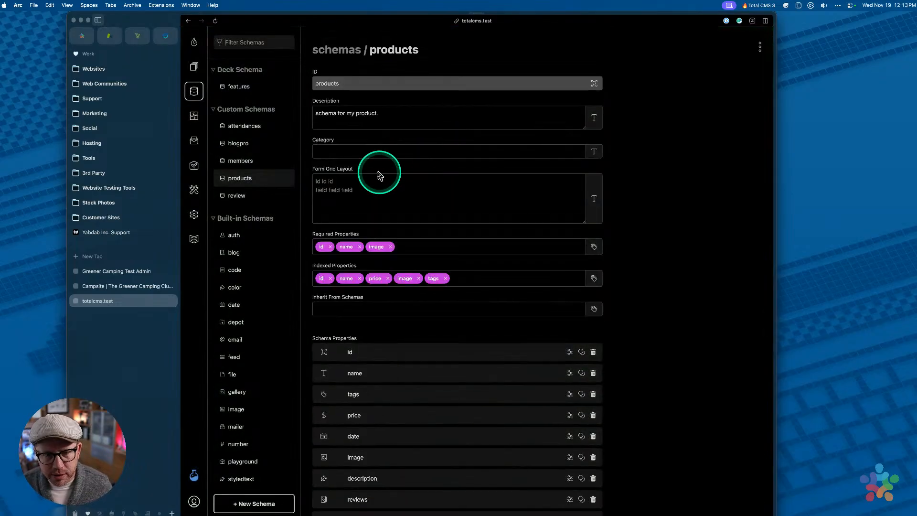
{"action": "left_click", "coordinate": [436, 250]}
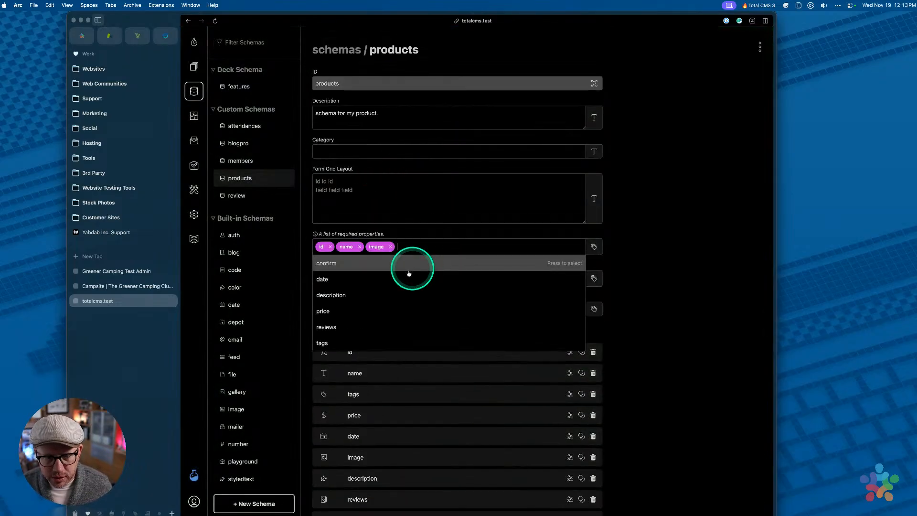
{"action": "left_click", "coordinate": [385, 263]}
{"action": "left_click", "coordinate": [674, 266]}
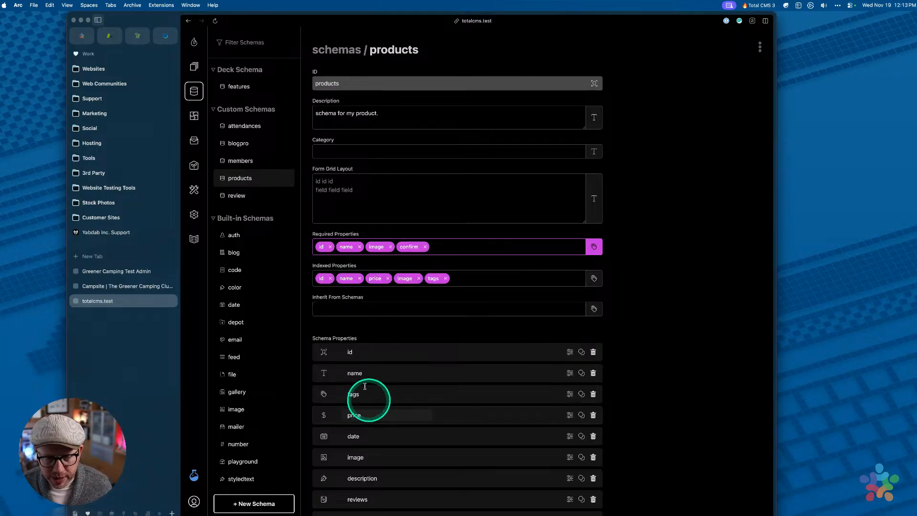
{"action": "scroll", "coordinate": [368, 385], "scroll_direction": "down", "scroll_amount": 3}
{"action": "left_click", "coordinate": [335, 454]}
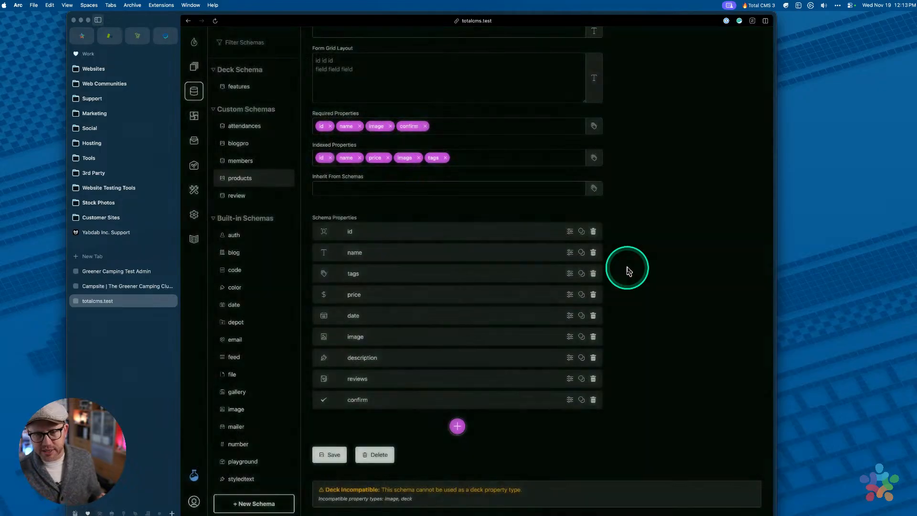
{"action": "scroll", "coordinate": [645, 216], "scroll_direction": "up", "scroll_amount": 3}
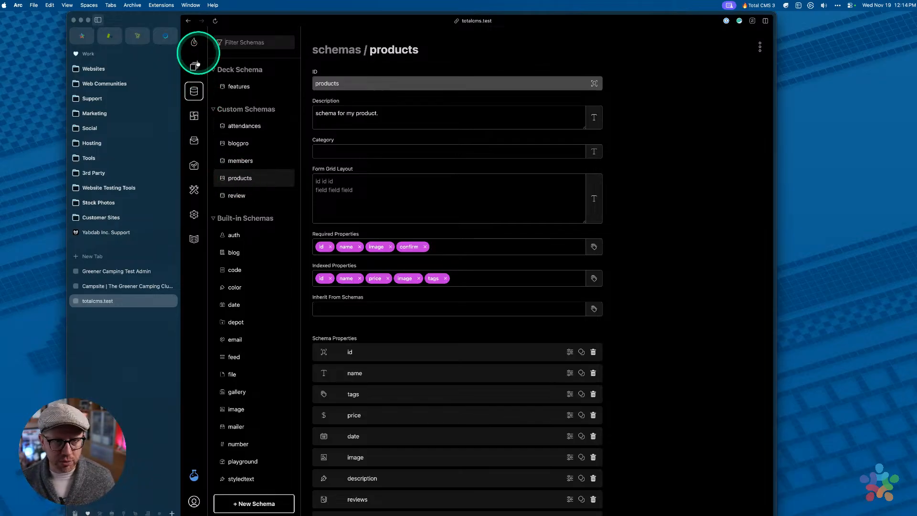
Open the first product in the Products collection and try saving it
{"action": "left_click", "coordinate": [194, 65]}
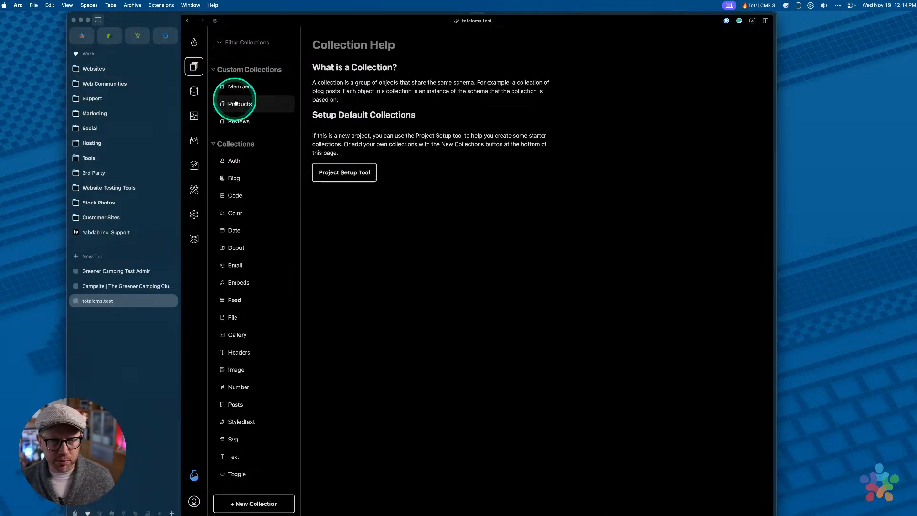
{"action": "left_click", "coordinate": [235, 102]}
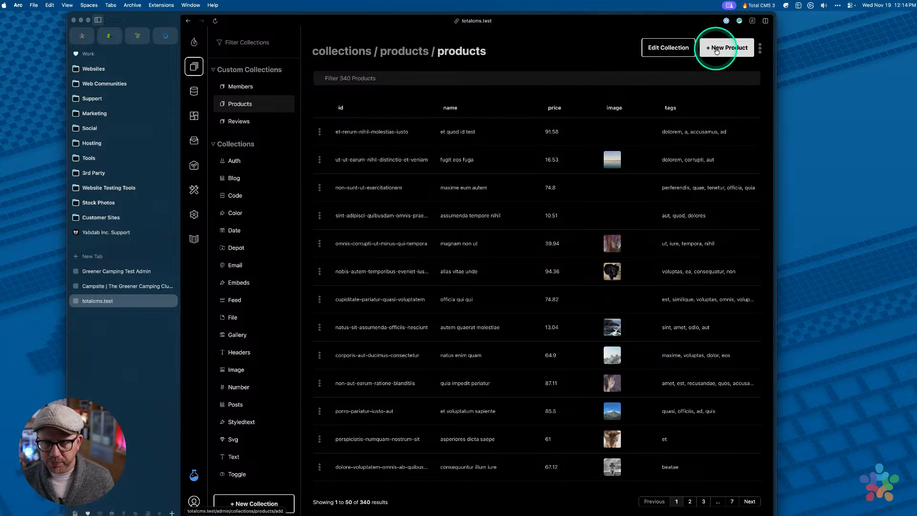
{"action": "left_click", "coordinate": [444, 131]}
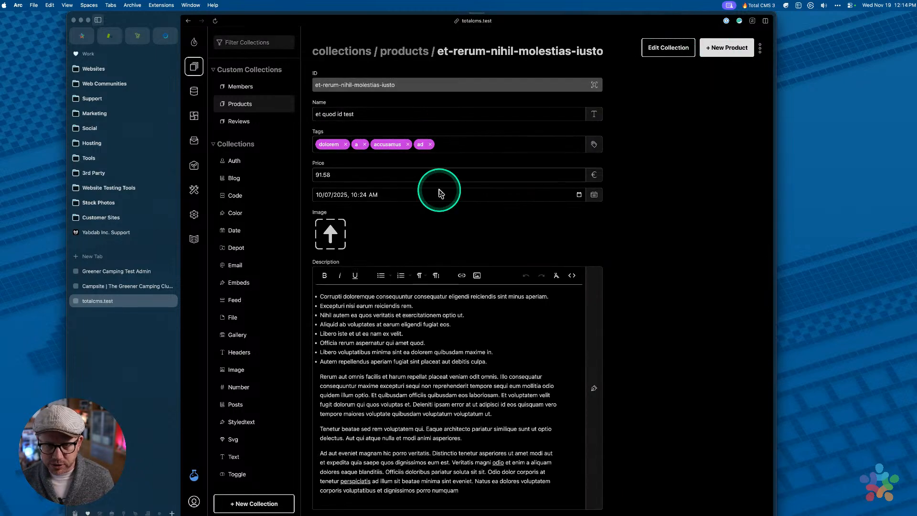
{"action": "scroll", "coordinate": [440, 193], "scroll_direction": "down", "scroll_amount": 3}
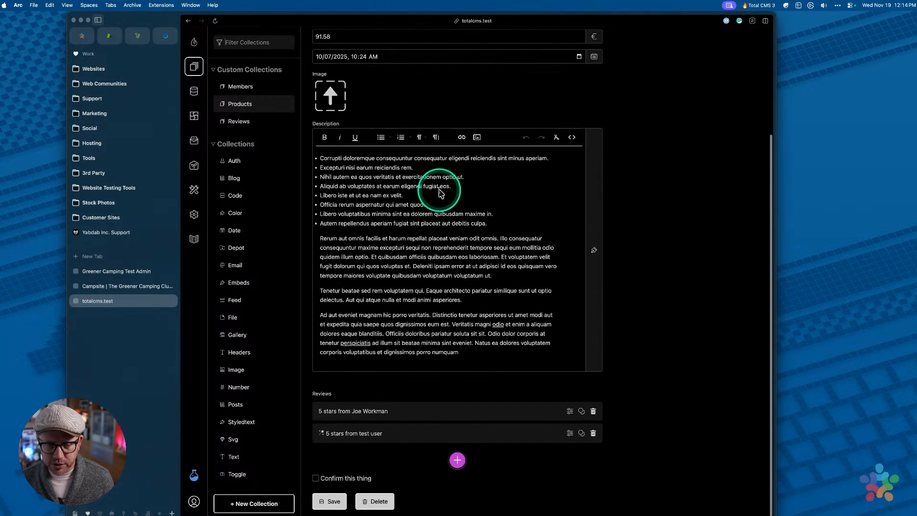
{"action": "left_click", "coordinate": [330, 500]}
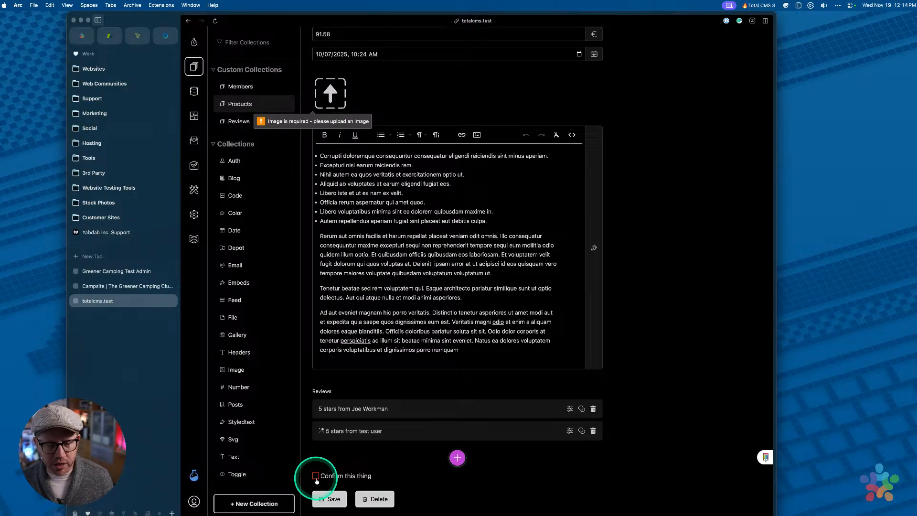
Tick 'Confirm this thing' and drop the campfire photo from Placeholder Images into Image
{"action": "left_click", "coordinate": [316, 476]}
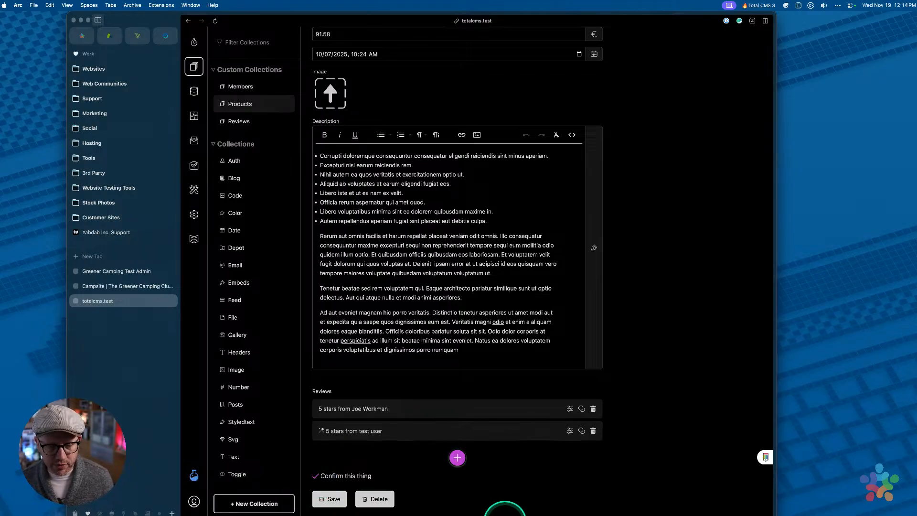
{"action": "mouse_move", "coordinate": [559, 508]}
{"action": "left_click", "coordinate": [586, 506]}
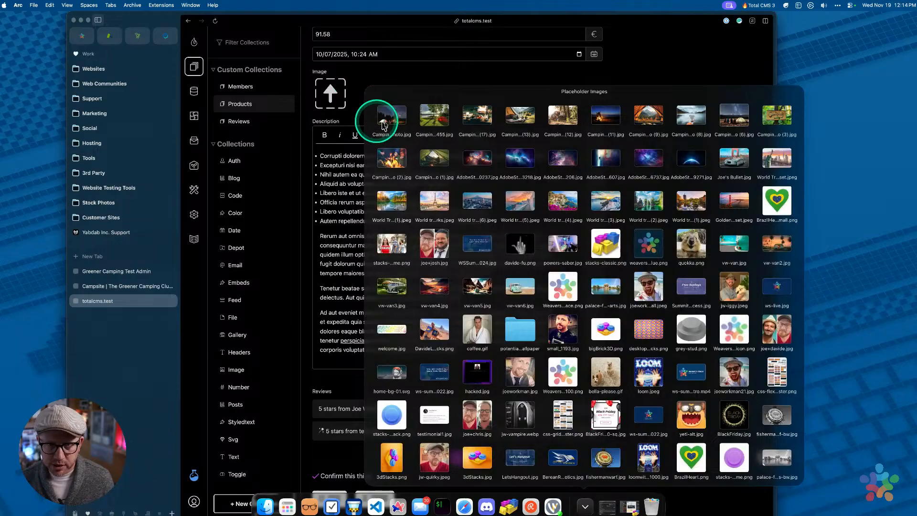
{"action": "left_click_drag", "start_coordinate": [384, 125], "coordinate": [330, 95]}
{"action": "scroll", "coordinate": [475, 210], "scroll_direction": "down", "scroll_amount": 3}
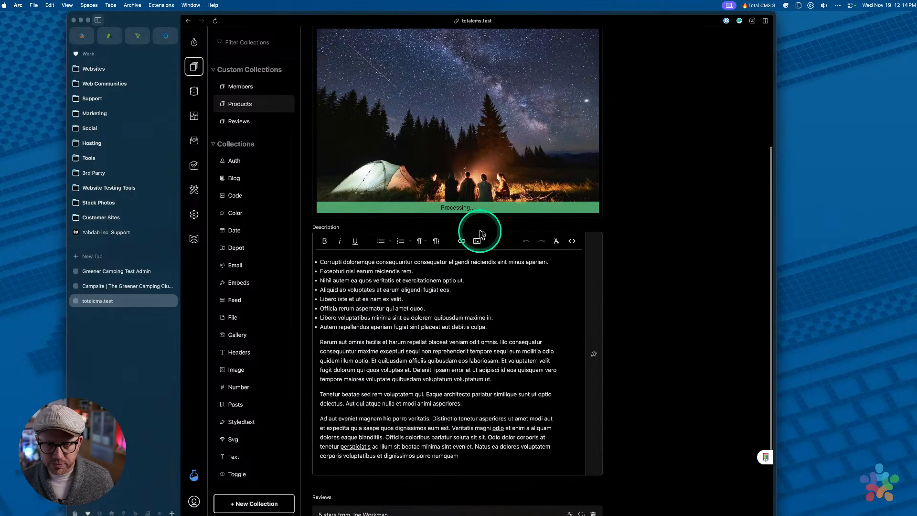
{"action": "scroll", "coordinate": [569, 180], "scroll_direction": "up", "scroll_amount": 5}
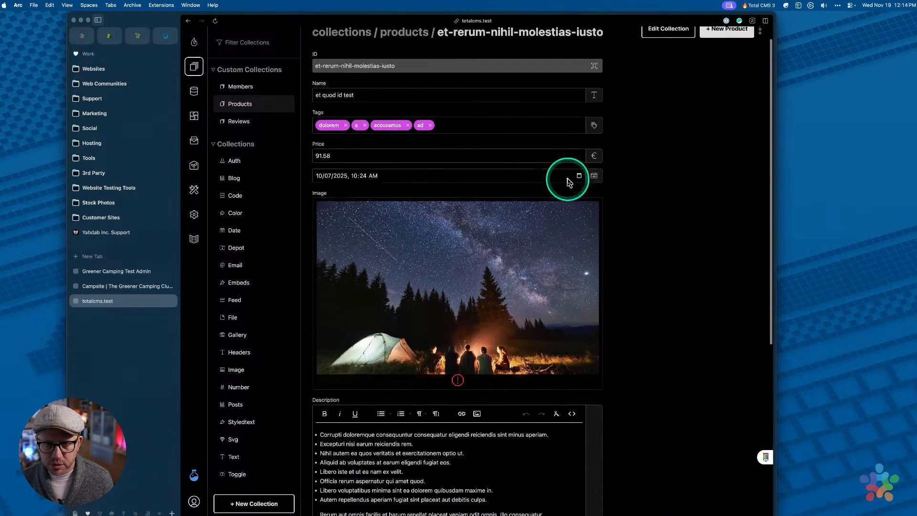
{"action": "scroll", "coordinate": [546, 235], "scroll_direction": "down", "scroll_amount": 8}
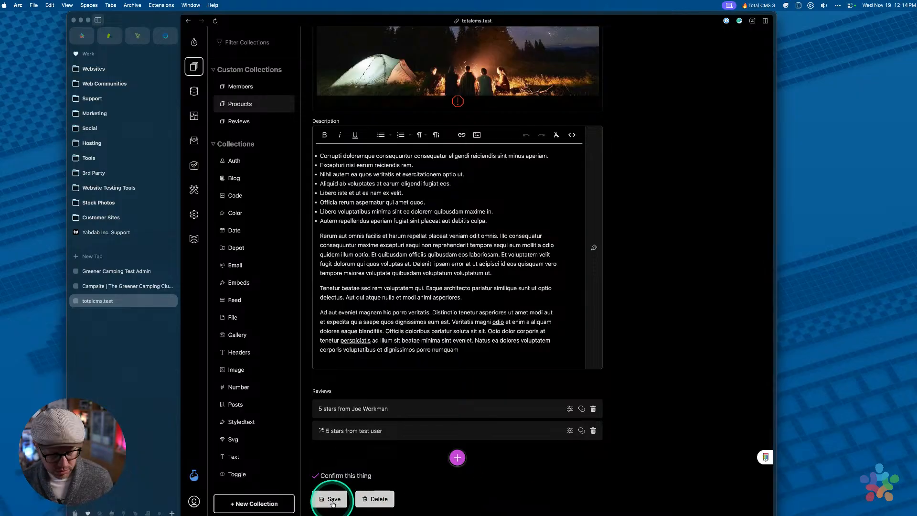
Save the product, accept the page reload, and re-add the campfire photo as its image
{"action": "left_click", "coordinate": [333, 500]}
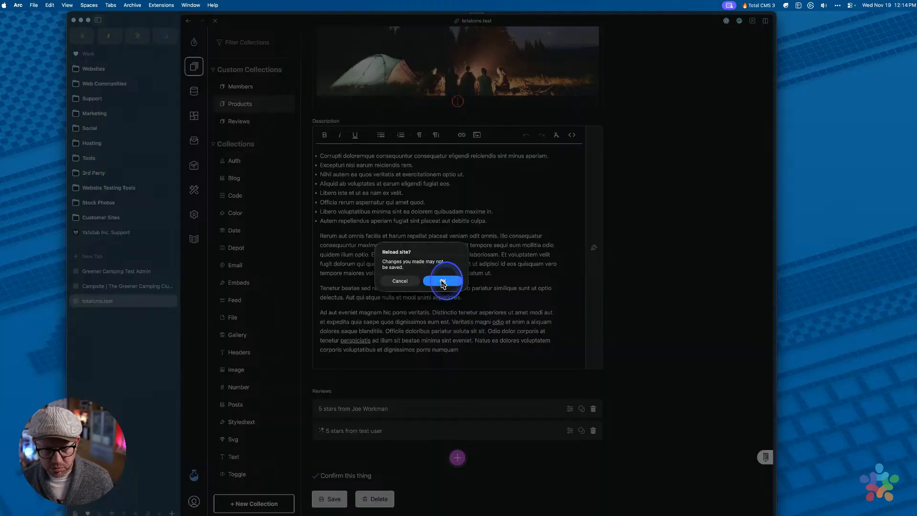
{"action": "left_click", "coordinate": [443, 282]}
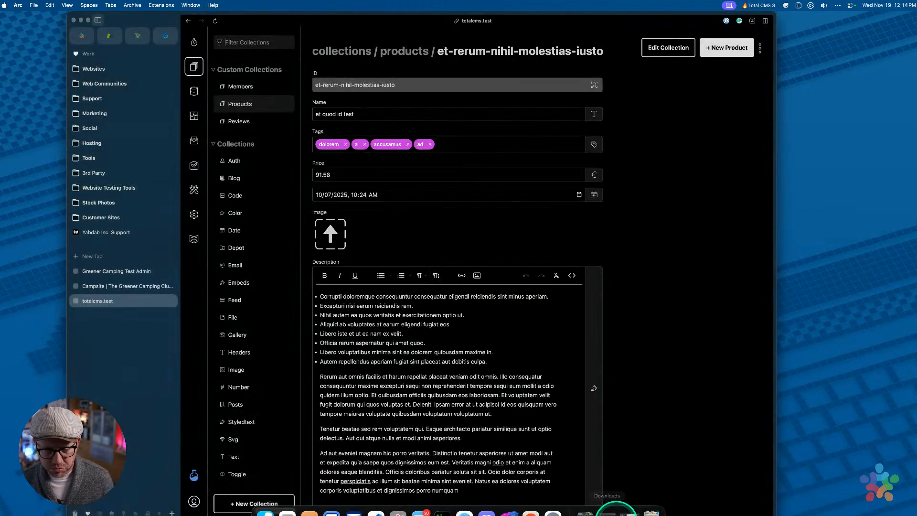
{"action": "left_click", "coordinate": [616, 511]}
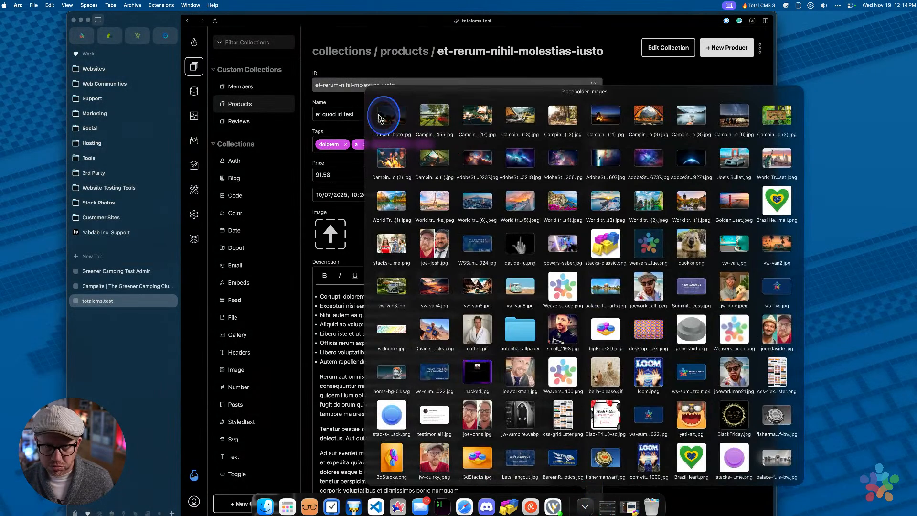
{"action": "left_click_drag", "start_coordinate": [381, 118], "coordinate": [328, 231]}
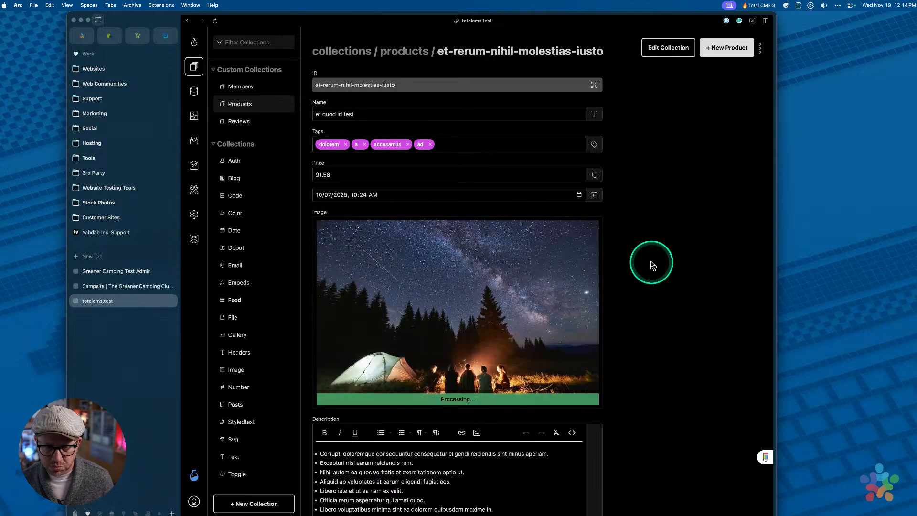
{"action": "scroll", "coordinate": [652, 266], "scroll_direction": "down", "scroll_amount": 6}
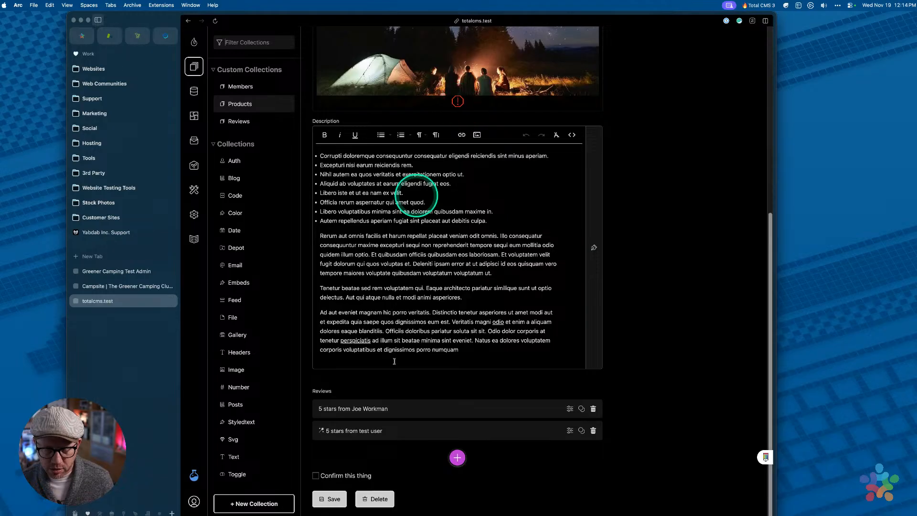
Tick 'Confirm this thing', save the product, and check the now-empty image field
{"action": "left_click", "coordinate": [316, 476]}
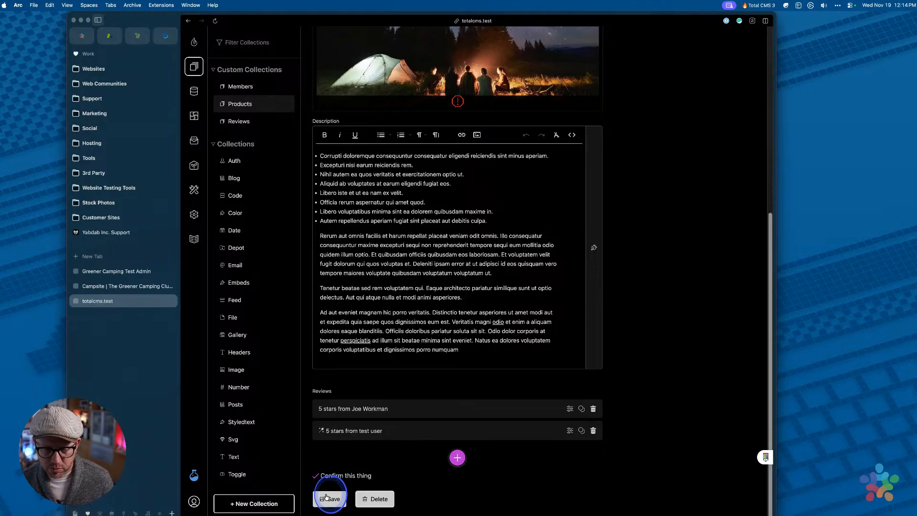
{"action": "left_click", "coordinate": [326, 497]}
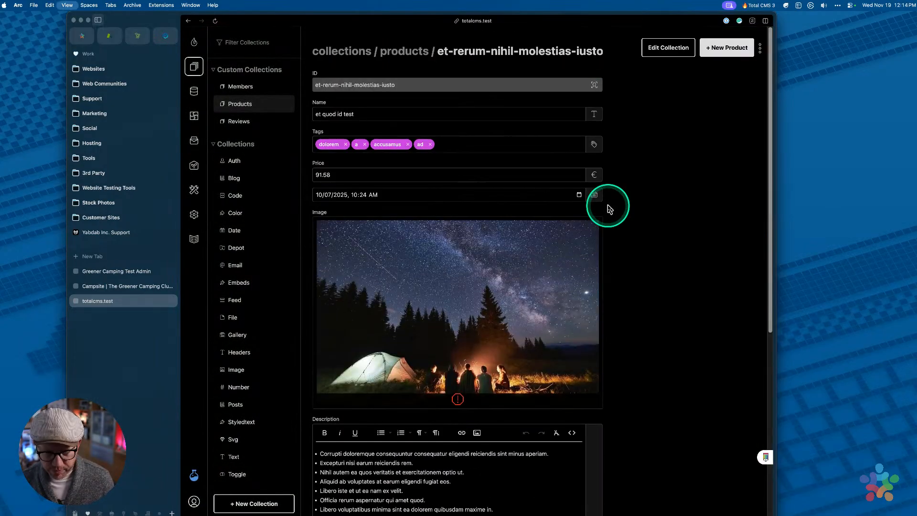
{"action": "scroll", "coordinate": [518, 229], "scroll_direction": "down", "scroll_amount": 3}
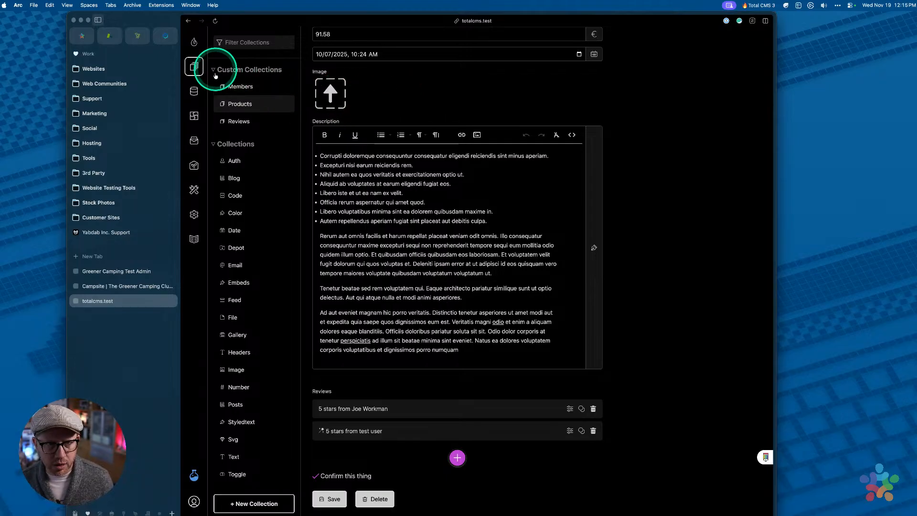
{"action": "scroll", "coordinate": [396, 93], "scroll_direction": "up", "scroll_amount": 3}
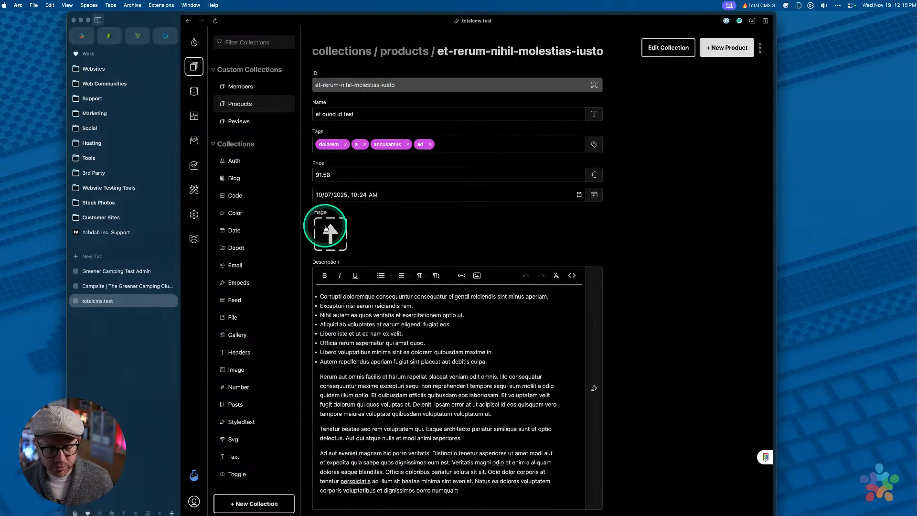
{"action": "mouse_move", "coordinate": [606, 511]}
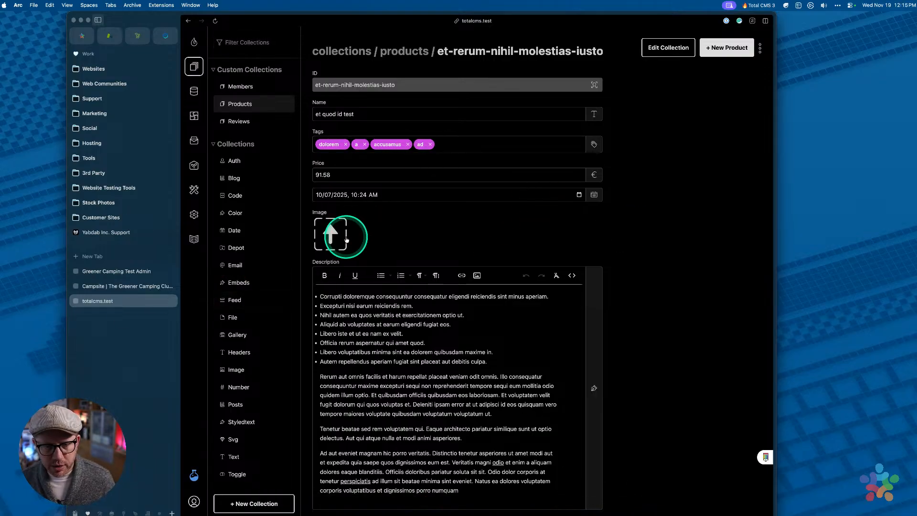
{"action": "scroll", "coordinate": [392, 373], "scroll_direction": "down", "scroll_amount": 3}
{"action": "scroll", "coordinate": [392, 374], "scroll_direction": "down", "scroll_amount": 2}
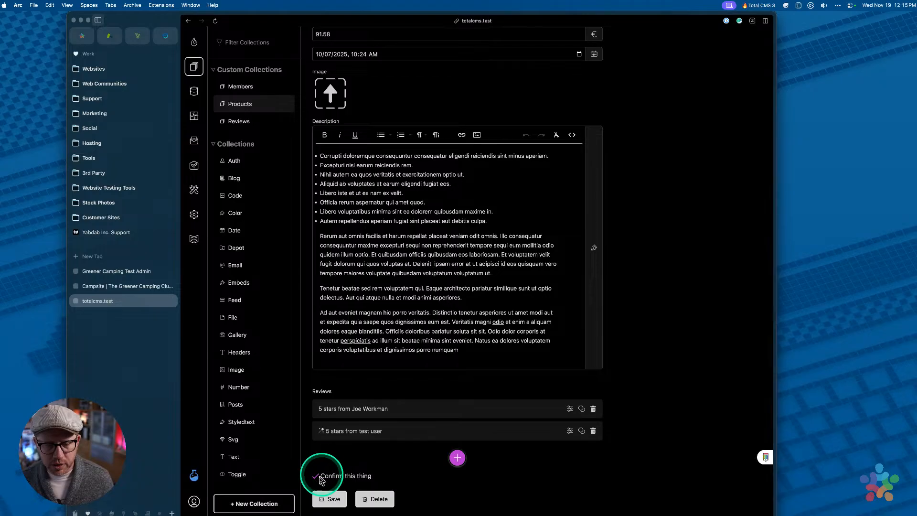
In the products schema, remove the image tag from Required Properties and save
{"action": "left_click", "coordinate": [189, 96]}
{"action": "left_click", "coordinate": [236, 178]}
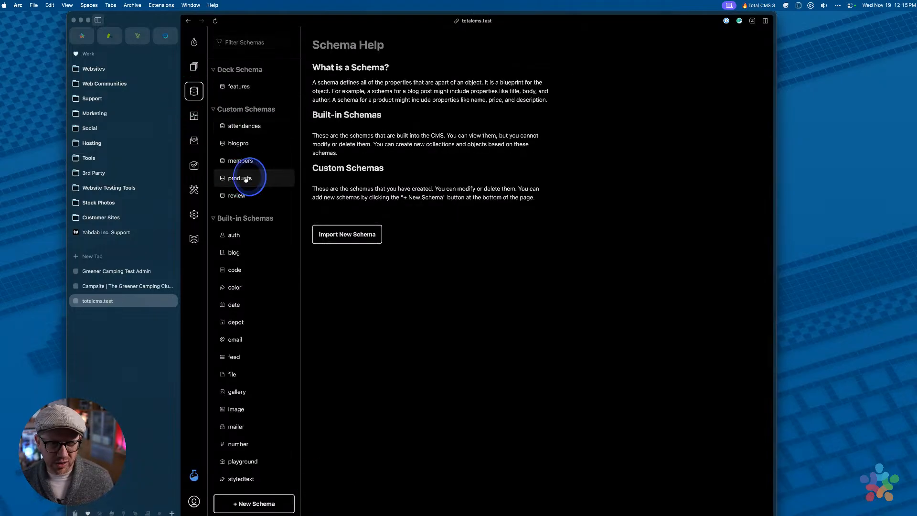
{"action": "left_click", "coordinate": [390, 247]}
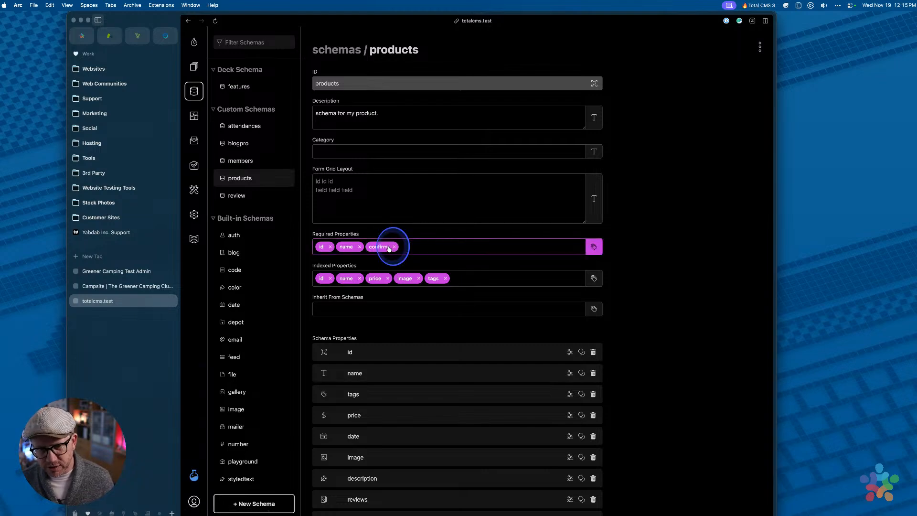
{"action": "left_click", "coordinate": [359, 357]}
{"action": "scroll", "coordinate": [369, 403], "scroll_direction": "down", "scroll_amount": 3}
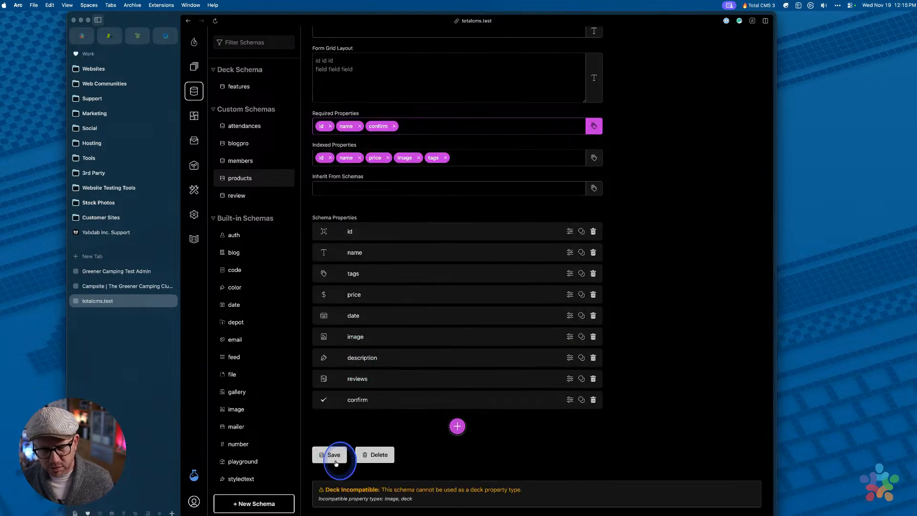
{"action": "left_click", "coordinate": [334, 456]}
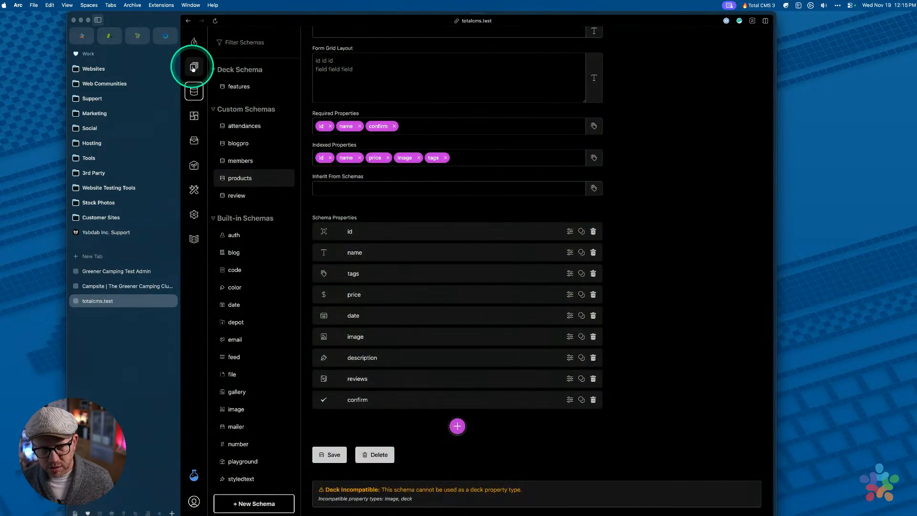
Open the first product of the Products collection for editing
{"action": "left_click", "coordinate": [194, 67]}
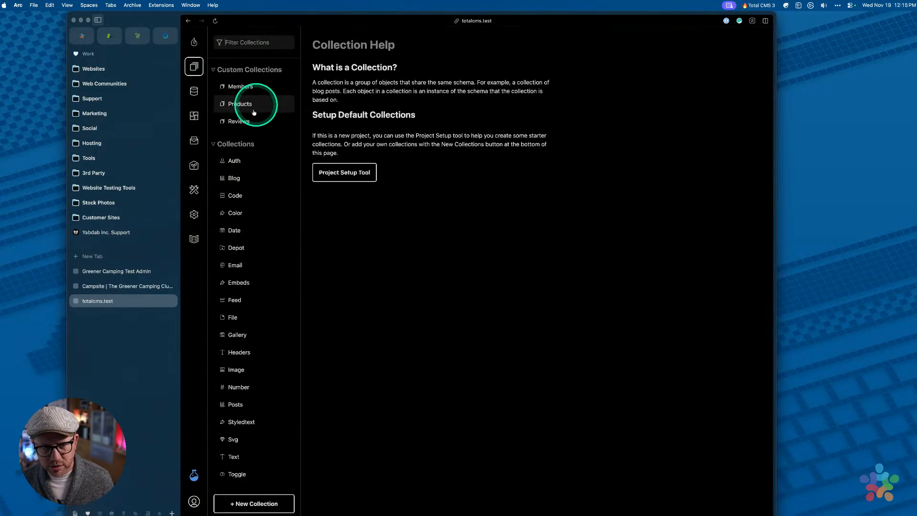
{"action": "left_click", "coordinate": [237, 106]}
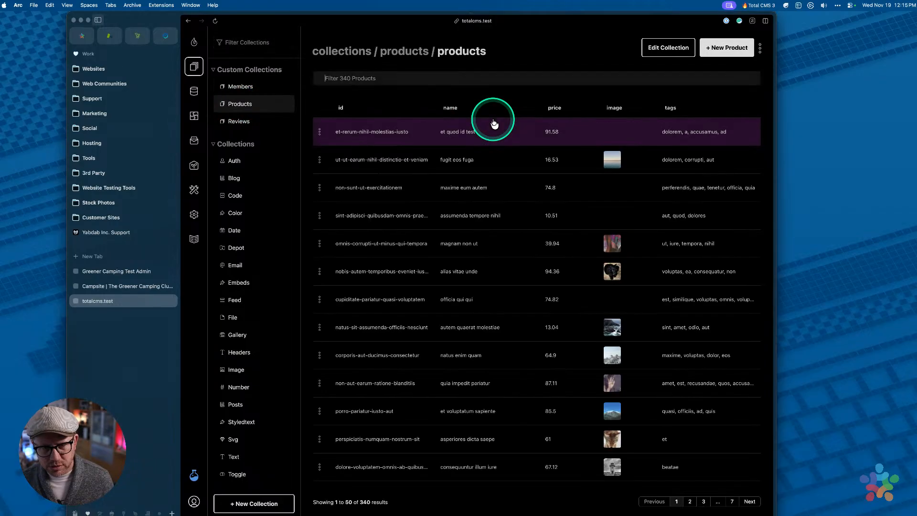
{"action": "left_click", "coordinate": [485, 134]}
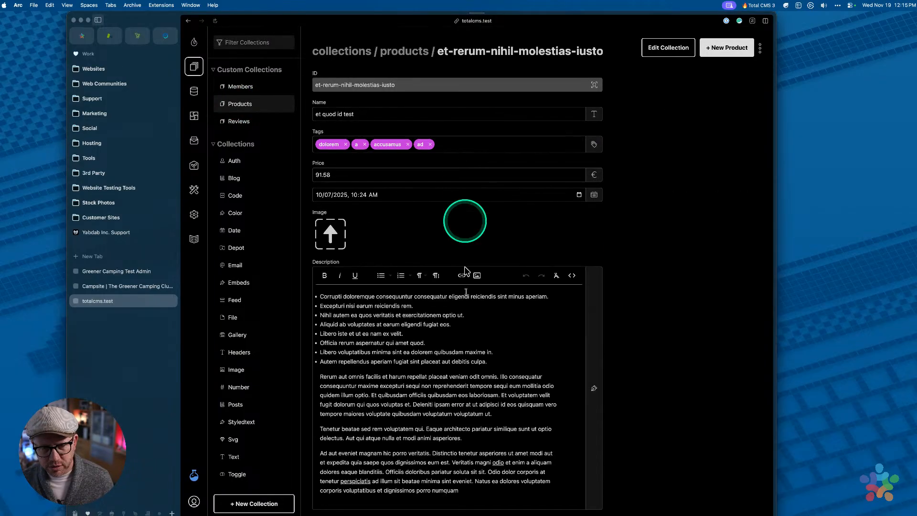
{"action": "scroll", "coordinate": [466, 297], "scroll_direction": "down", "scroll_amount": 3}
{"action": "scroll", "coordinate": [466, 298], "scroll_direction": "up", "scroll_amount": 3}
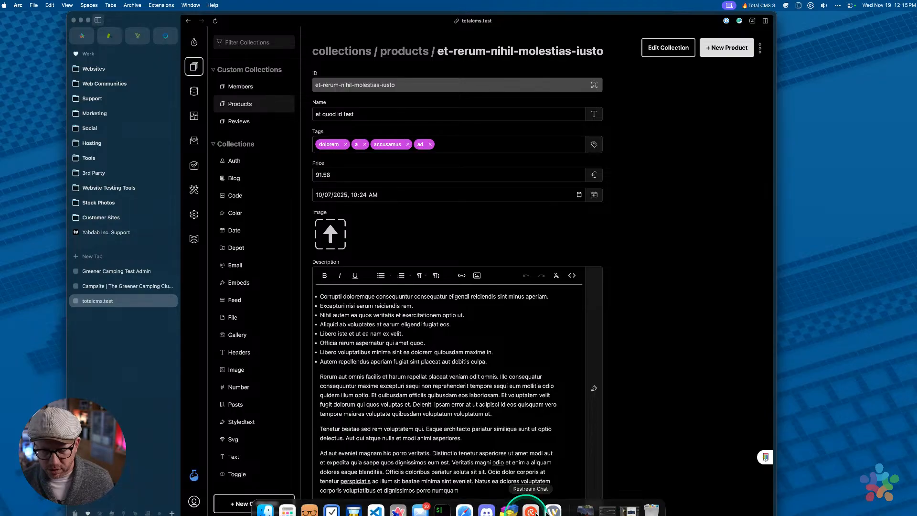
Drag the starry campfire photo from Placeholder Images onto the product's Image field
{"action": "left_click", "coordinate": [585, 507]}
{"action": "left_click_drag", "start_coordinate": [366, 125], "coordinate": [330, 234]}
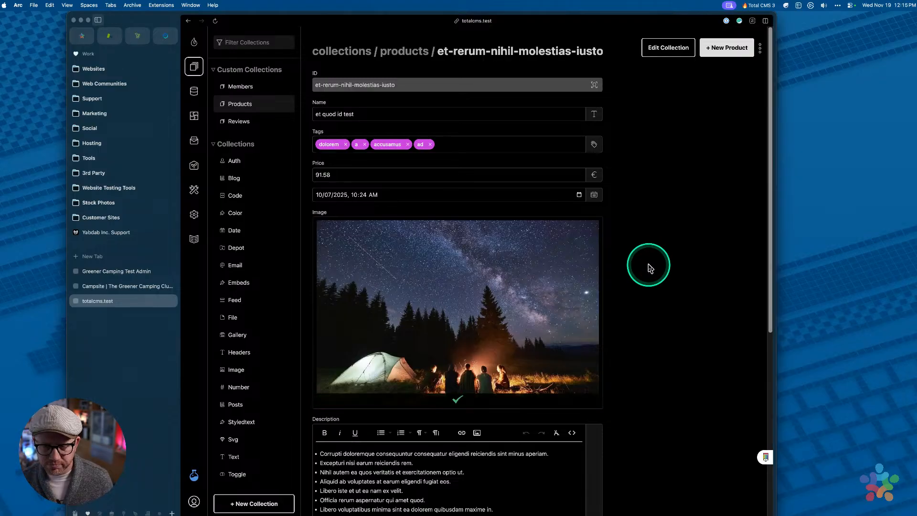
{"action": "scroll", "coordinate": [649, 267], "scroll_direction": "down", "scroll_amount": 2}
{"action": "scroll", "coordinate": [650, 266], "scroll_direction": "down", "scroll_amount": 5}
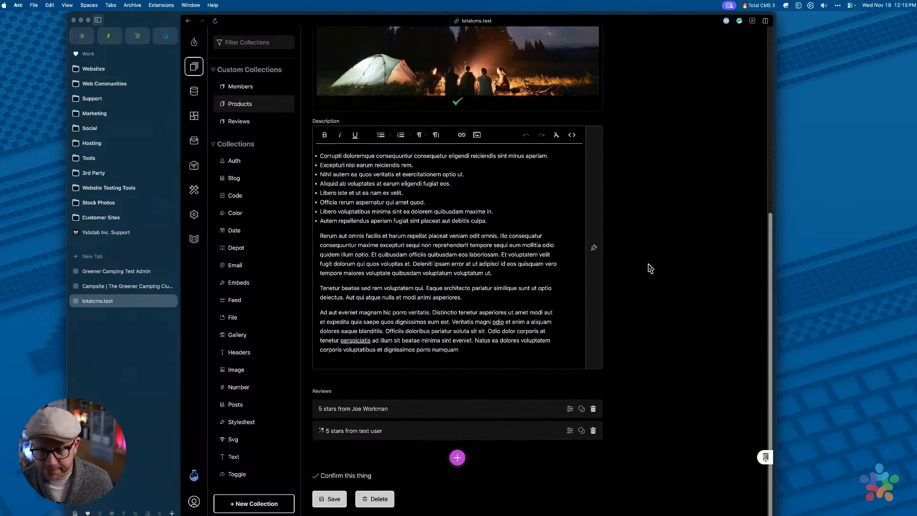
{"action": "scroll", "coordinate": [651, 261], "scroll_direction": "up", "scroll_amount": 3}
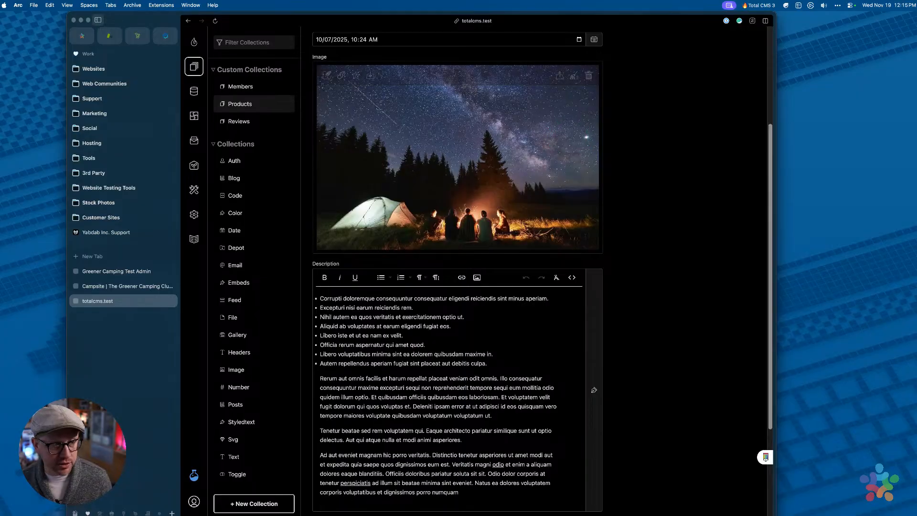
{"action": "scroll", "coordinate": [616, 195], "scroll_direction": "up", "scroll_amount": 5}
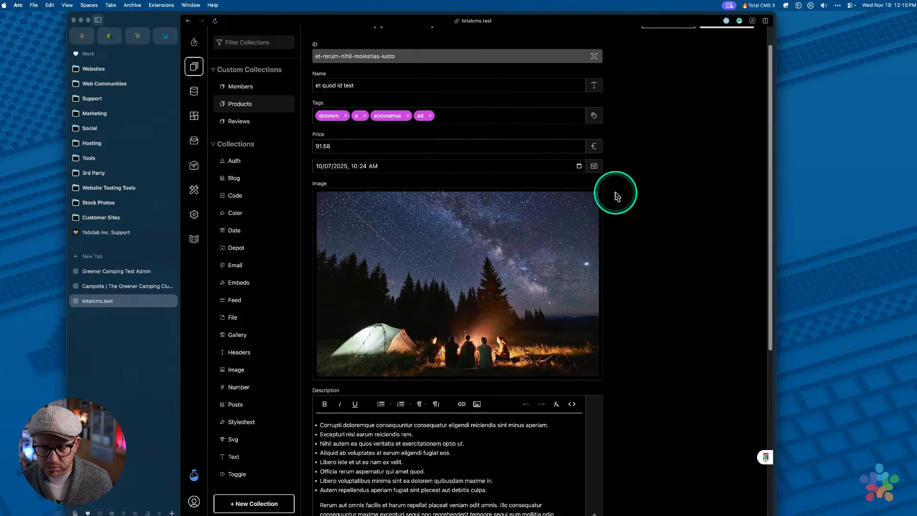
{"action": "scroll", "coordinate": [617, 194], "scroll_direction": "down", "scroll_amount": 10}
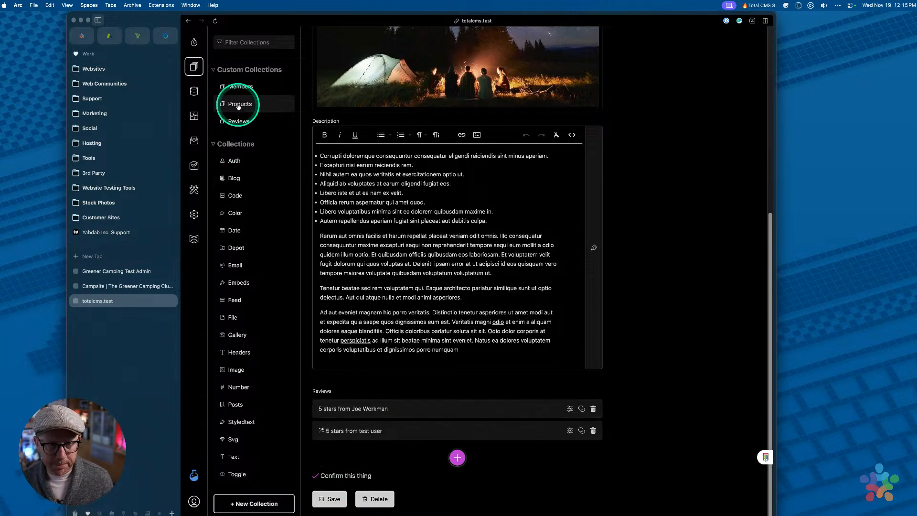
Add image back to the products schema's Required Properties, save, and return to Collections
{"action": "left_click", "coordinate": [194, 91]}
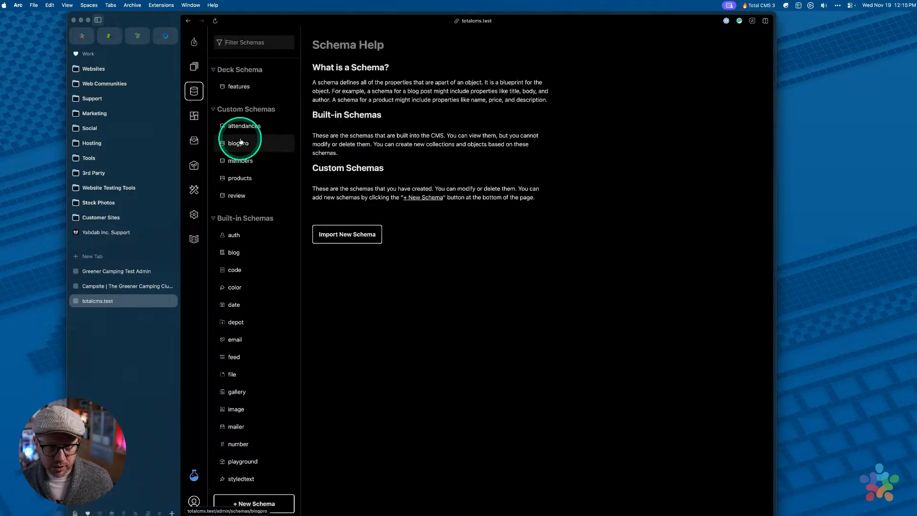
{"action": "left_click", "coordinate": [241, 178]}
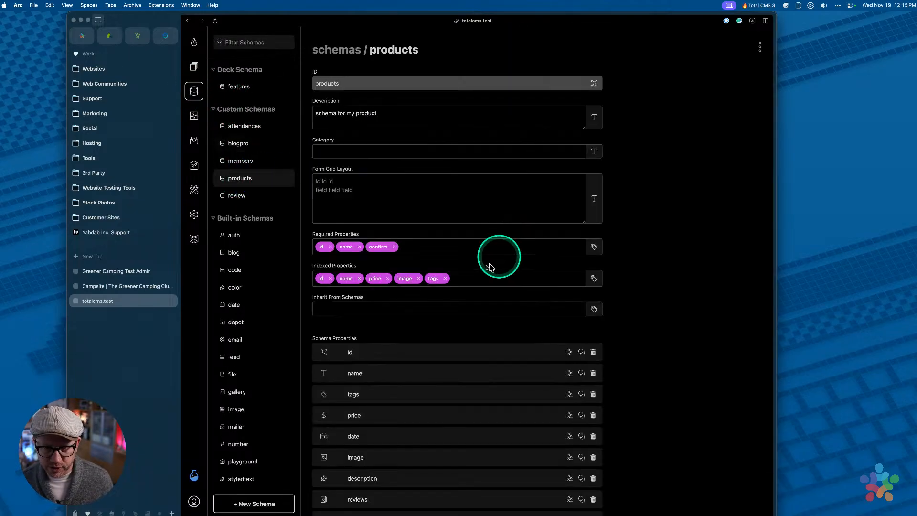
{"action": "left_click", "coordinate": [462, 248]}
{"action": "left_click", "coordinate": [389, 296]}
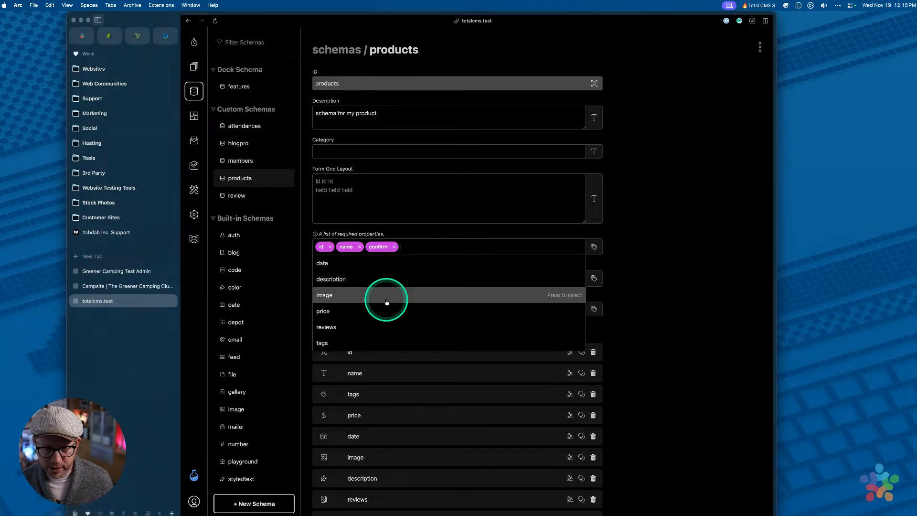
{"action": "scroll", "coordinate": [674, 300], "scroll_direction": "down", "scroll_amount": 5}
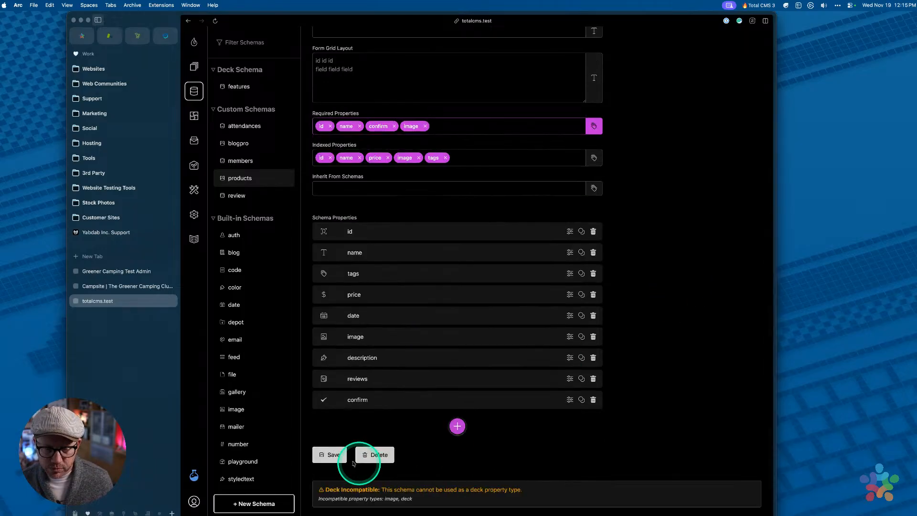
{"action": "left_click", "coordinate": [331, 395]}
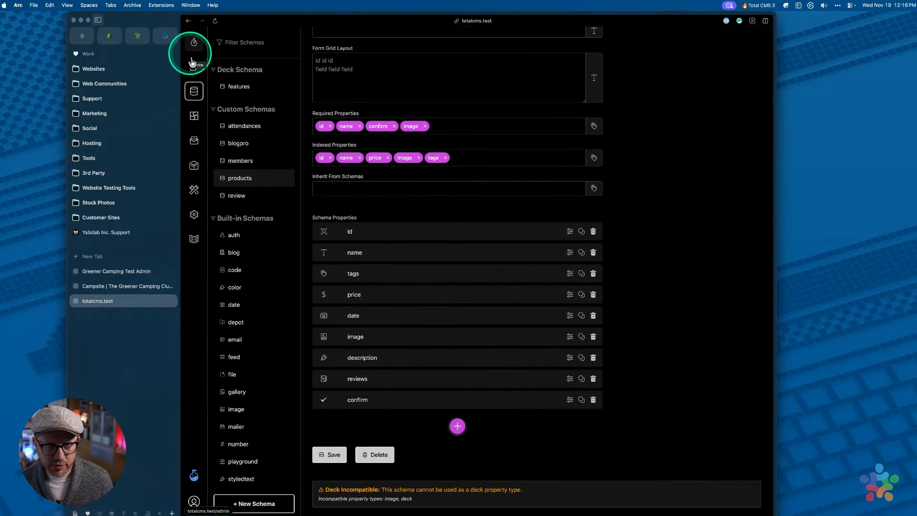
{"action": "left_click", "coordinate": [194, 68]}
Drop the tent-view mountain sunrise photo onto the first product's Image field and reload
{"action": "left_click", "coordinate": [240, 104]}
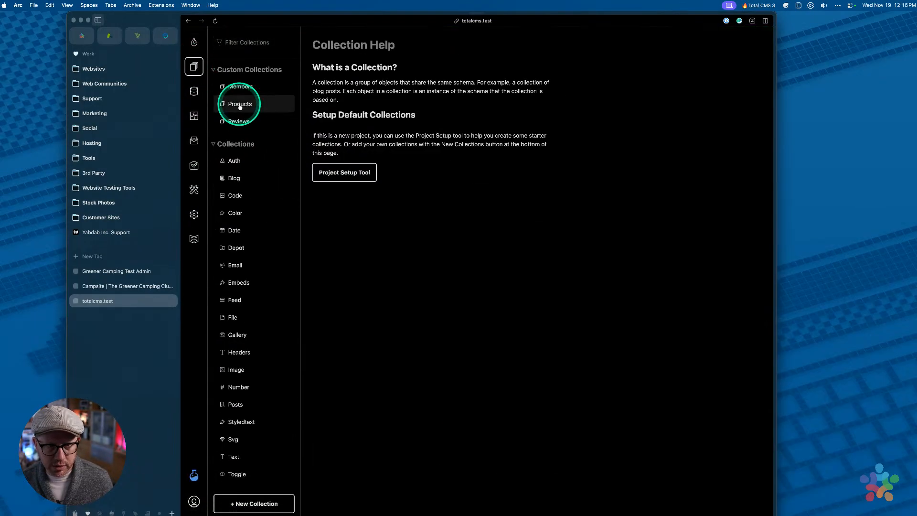
{"action": "left_click", "coordinate": [389, 132]}
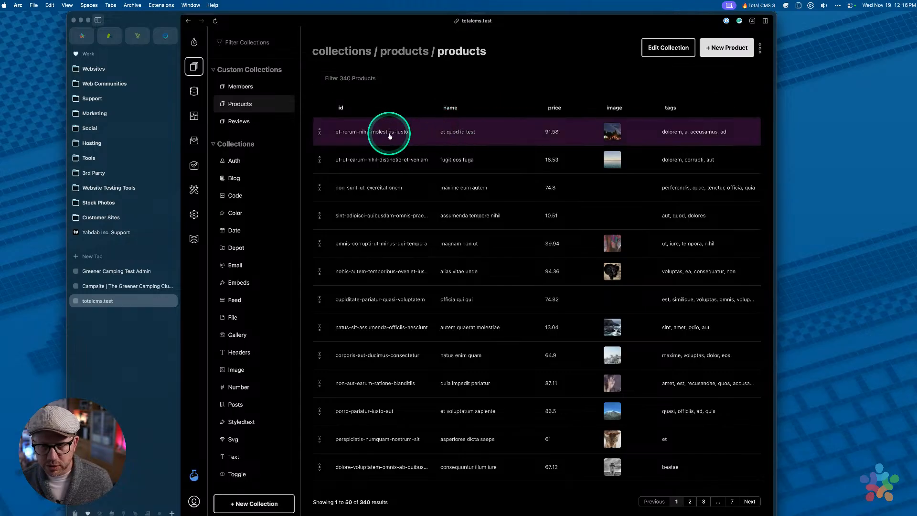
{"action": "scroll", "coordinate": [522, 293], "scroll_direction": "down", "scroll_amount": 5}
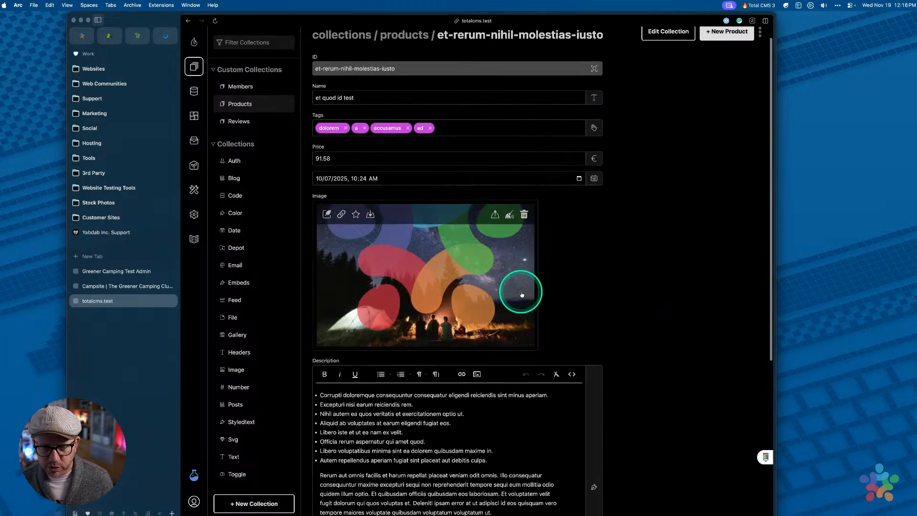
{"action": "left_click", "coordinate": [585, 506]}
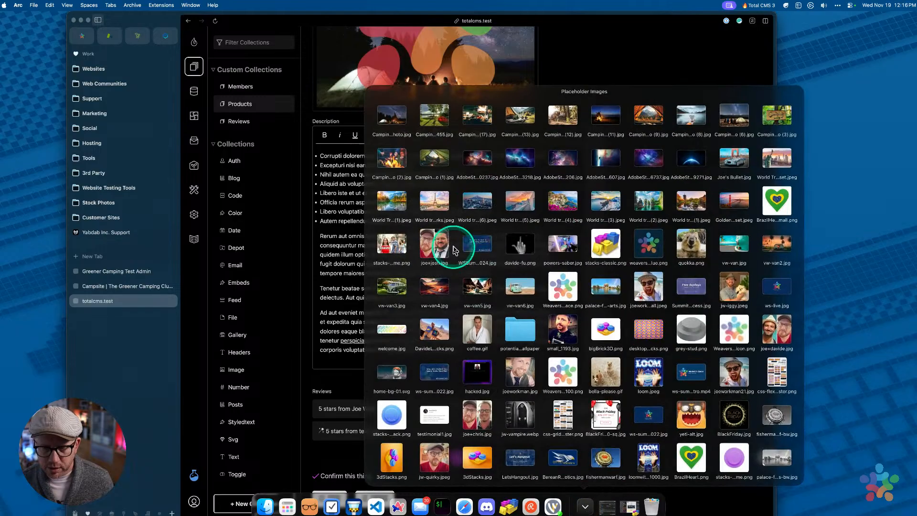
{"action": "left_click_drag", "start_coordinate": [456, 174], "coordinate": [389, 141]}
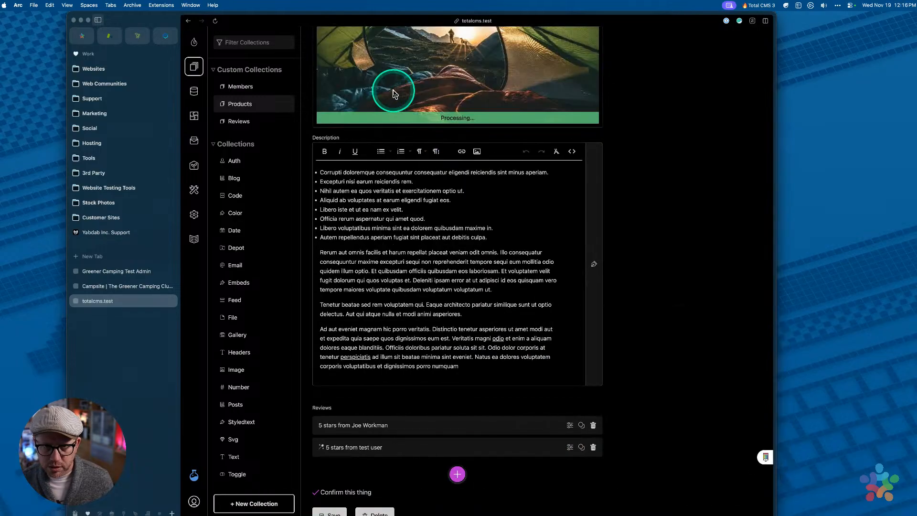
{"action": "scroll", "coordinate": [393, 93], "scroll_direction": "up", "scroll_amount": 4}
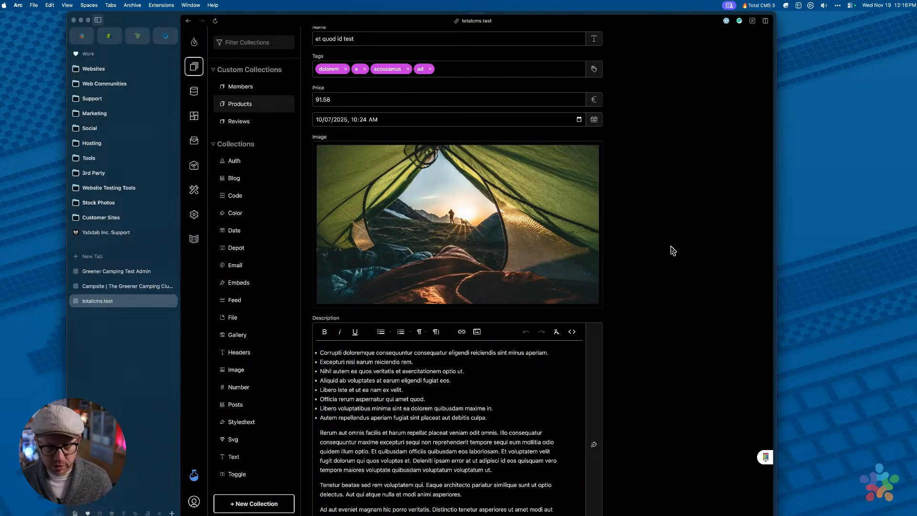
{"action": "key", "text": "super+r"}
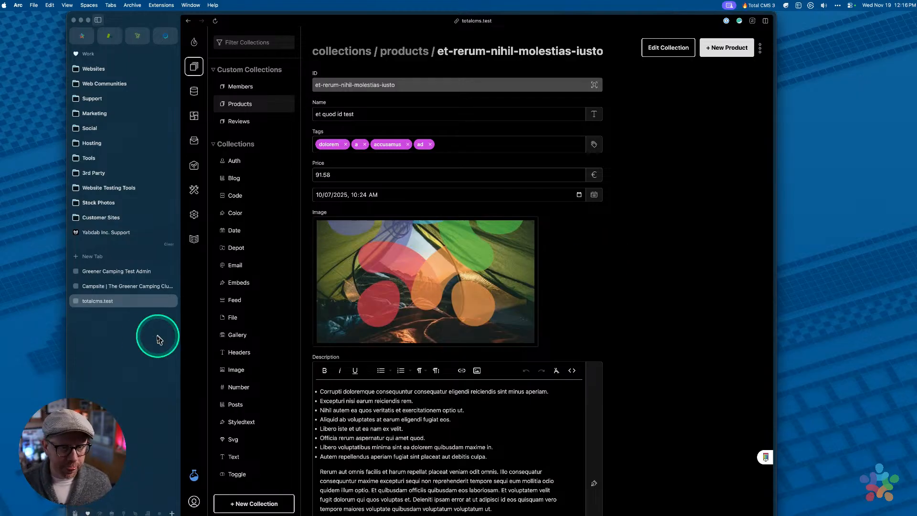
Nudge the Arc window left and switch to the Greener Camping Test Admin tab
{"action": "left_click", "coordinate": [140, 340]}
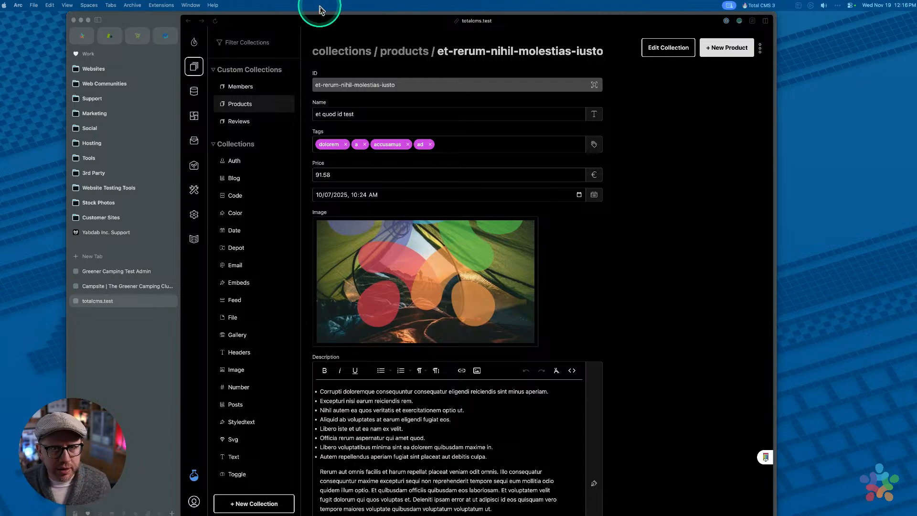
{"action": "left_click_drag", "start_coordinate": [321, 17], "coordinate": [314, 19]}
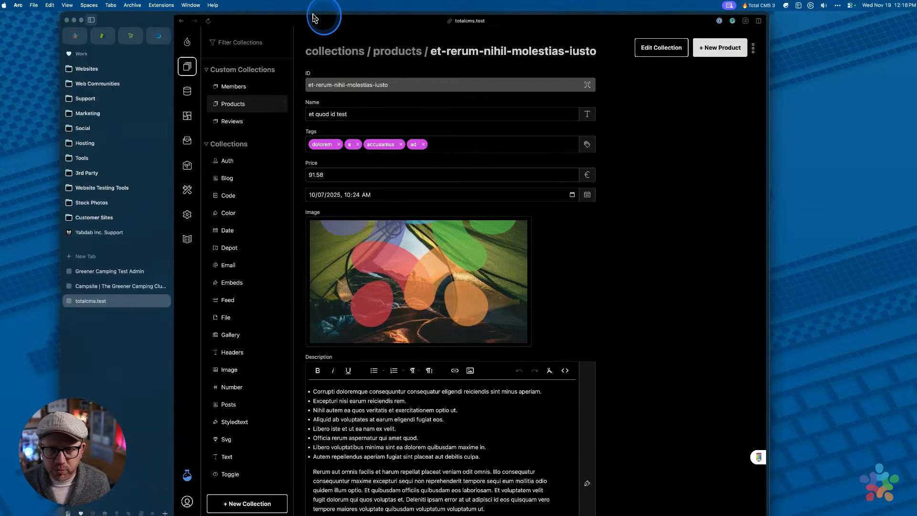
{"action": "left_click", "coordinate": [654, 297]}
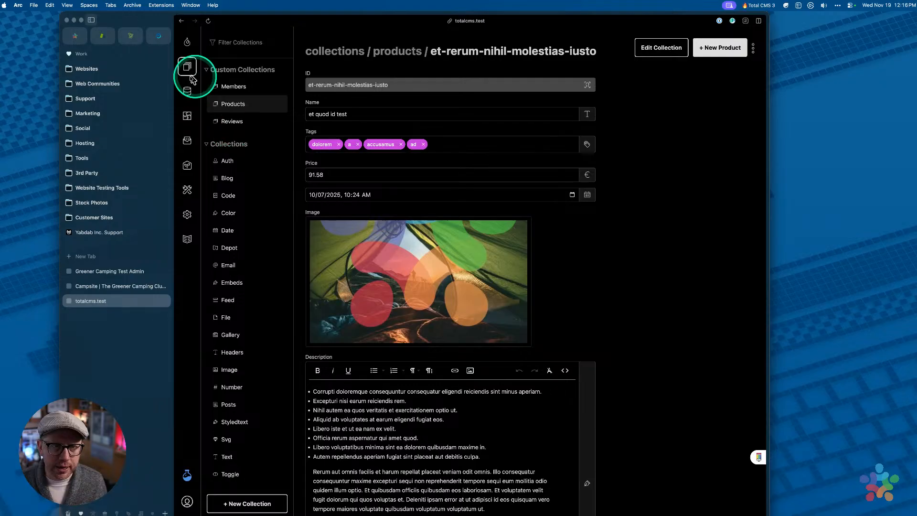
Switch to the public campsite site and browse the Explore Campsites listing of 167 campsites
{"action": "left_click", "coordinate": [126, 272]}
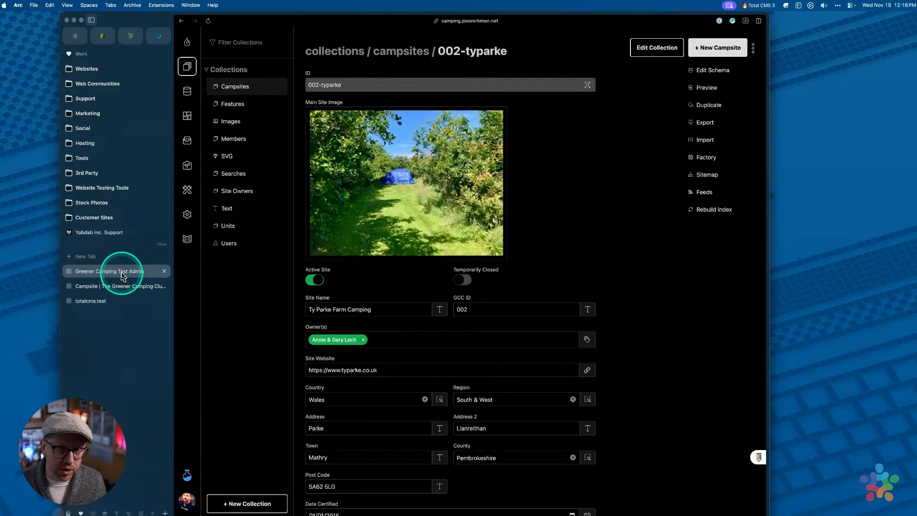
{"action": "left_click", "coordinate": [123, 286]}
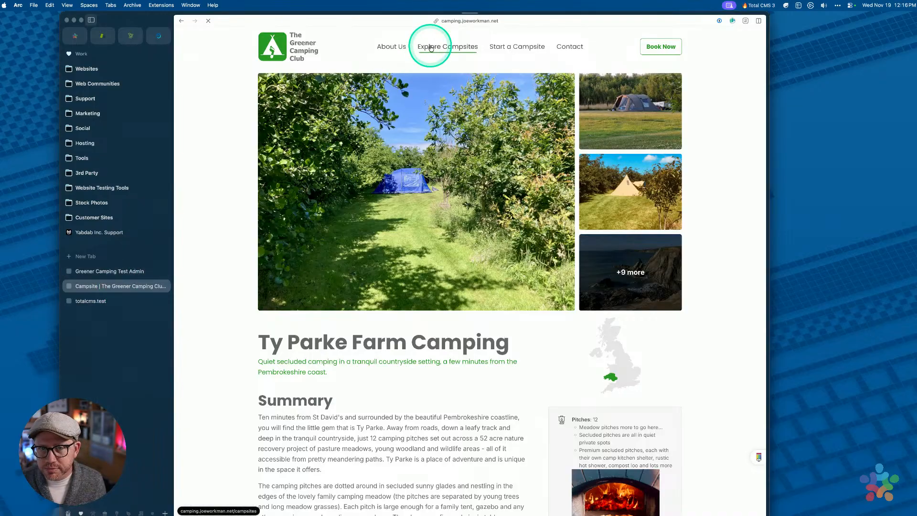
{"action": "left_click", "coordinate": [430, 46]}
{"action": "scroll", "coordinate": [529, 218], "scroll_direction": "down", "scroll_amount": 2}
{"action": "scroll", "coordinate": [530, 218], "scroll_direction": "down", "scroll_amount": 5}
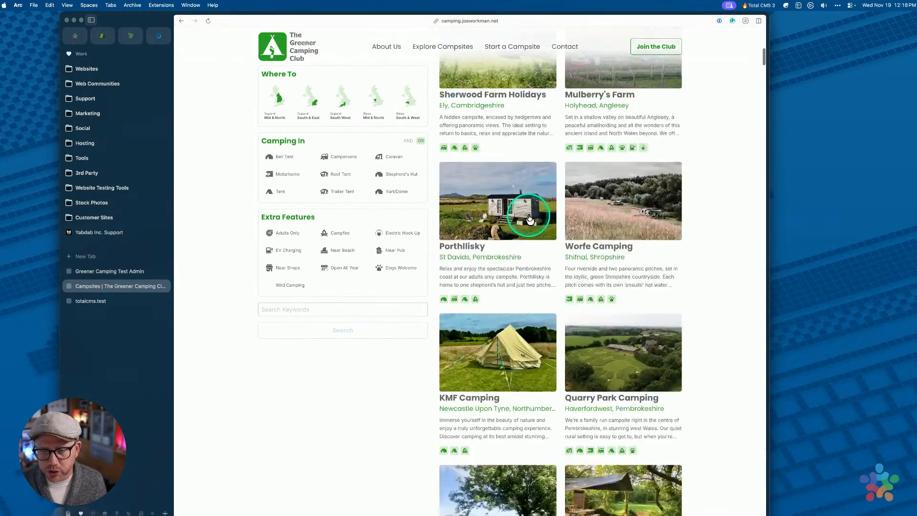
{"action": "scroll", "coordinate": [530, 218], "scroll_direction": "up", "scroll_amount": 8}
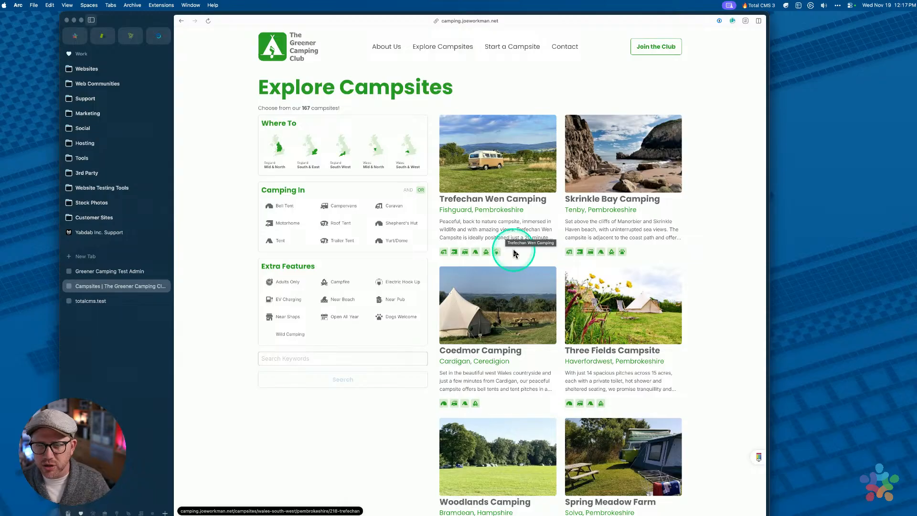
{"action": "scroll", "coordinate": [508, 239], "scroll_direction": "down", "scroll_amount": 10}
{"action": "scroll", "coordinate": [514, 253], "scroll_direction": "up", "scroll_amount": 10}
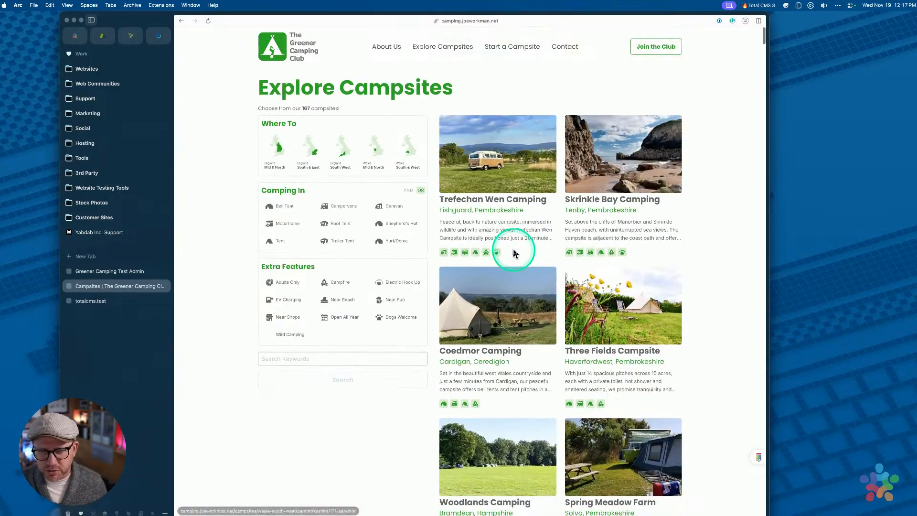